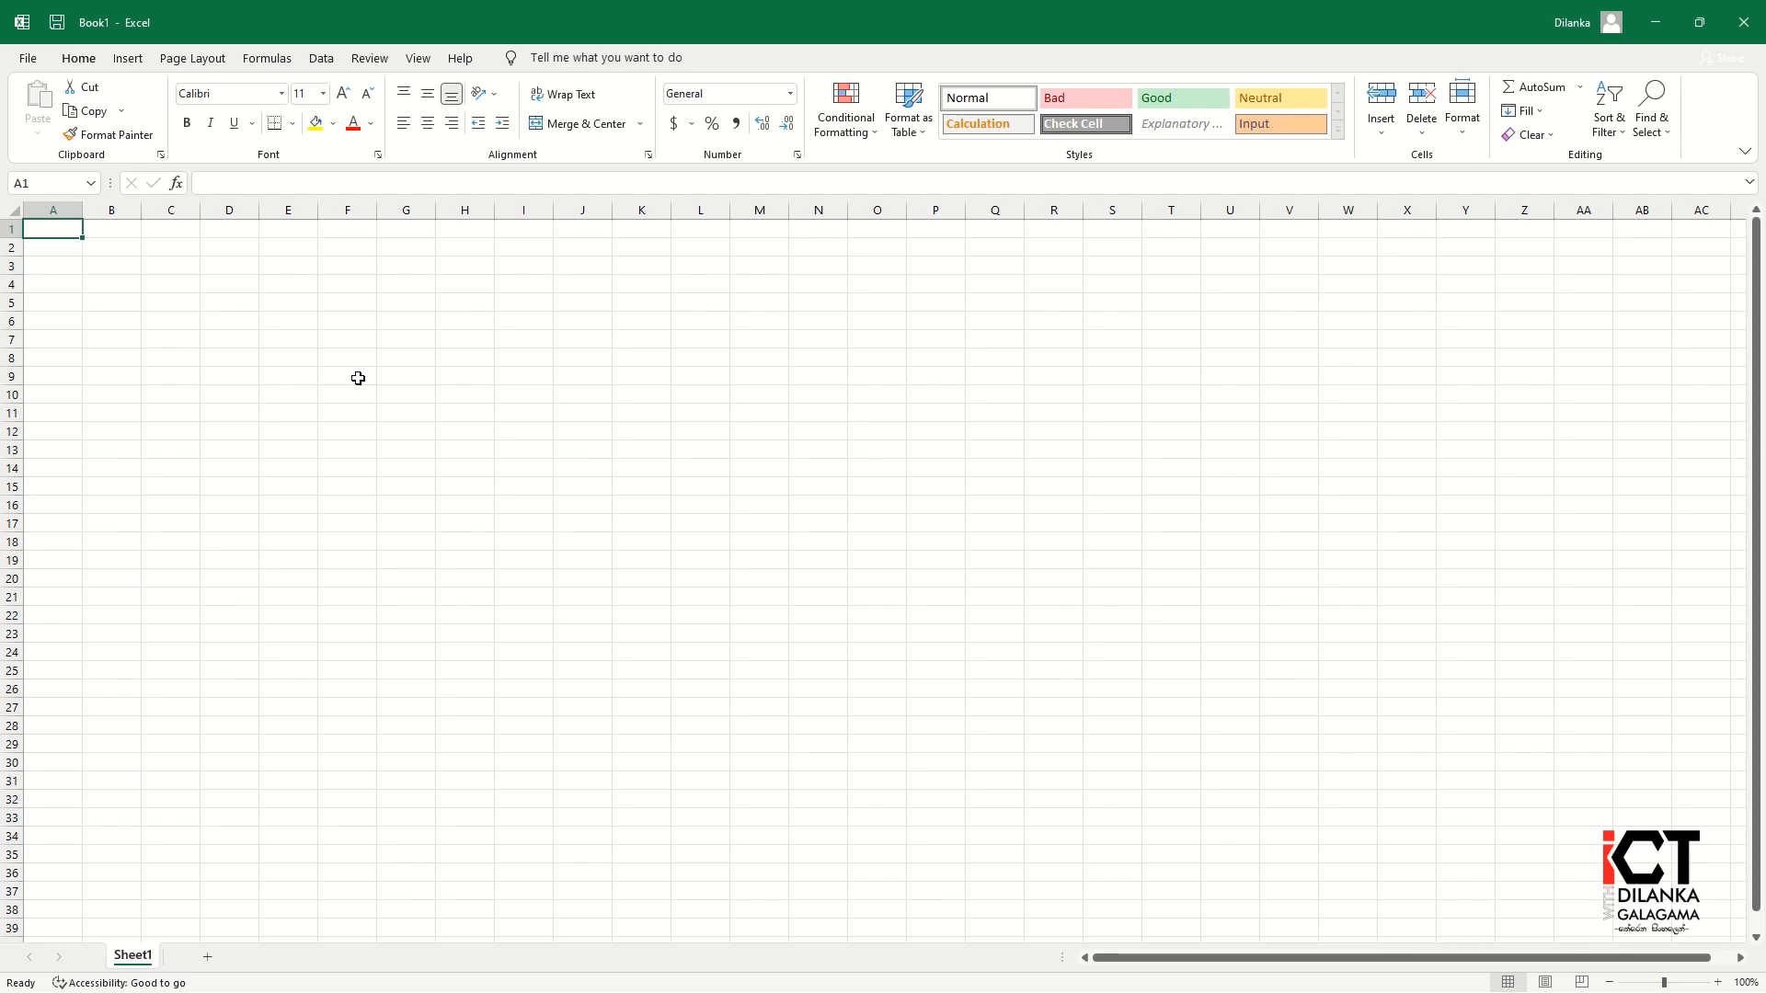
Step: Fill row 5 from T5 with the label Assignments, the count 5 and the maximum mark 100
click(1182, 300)
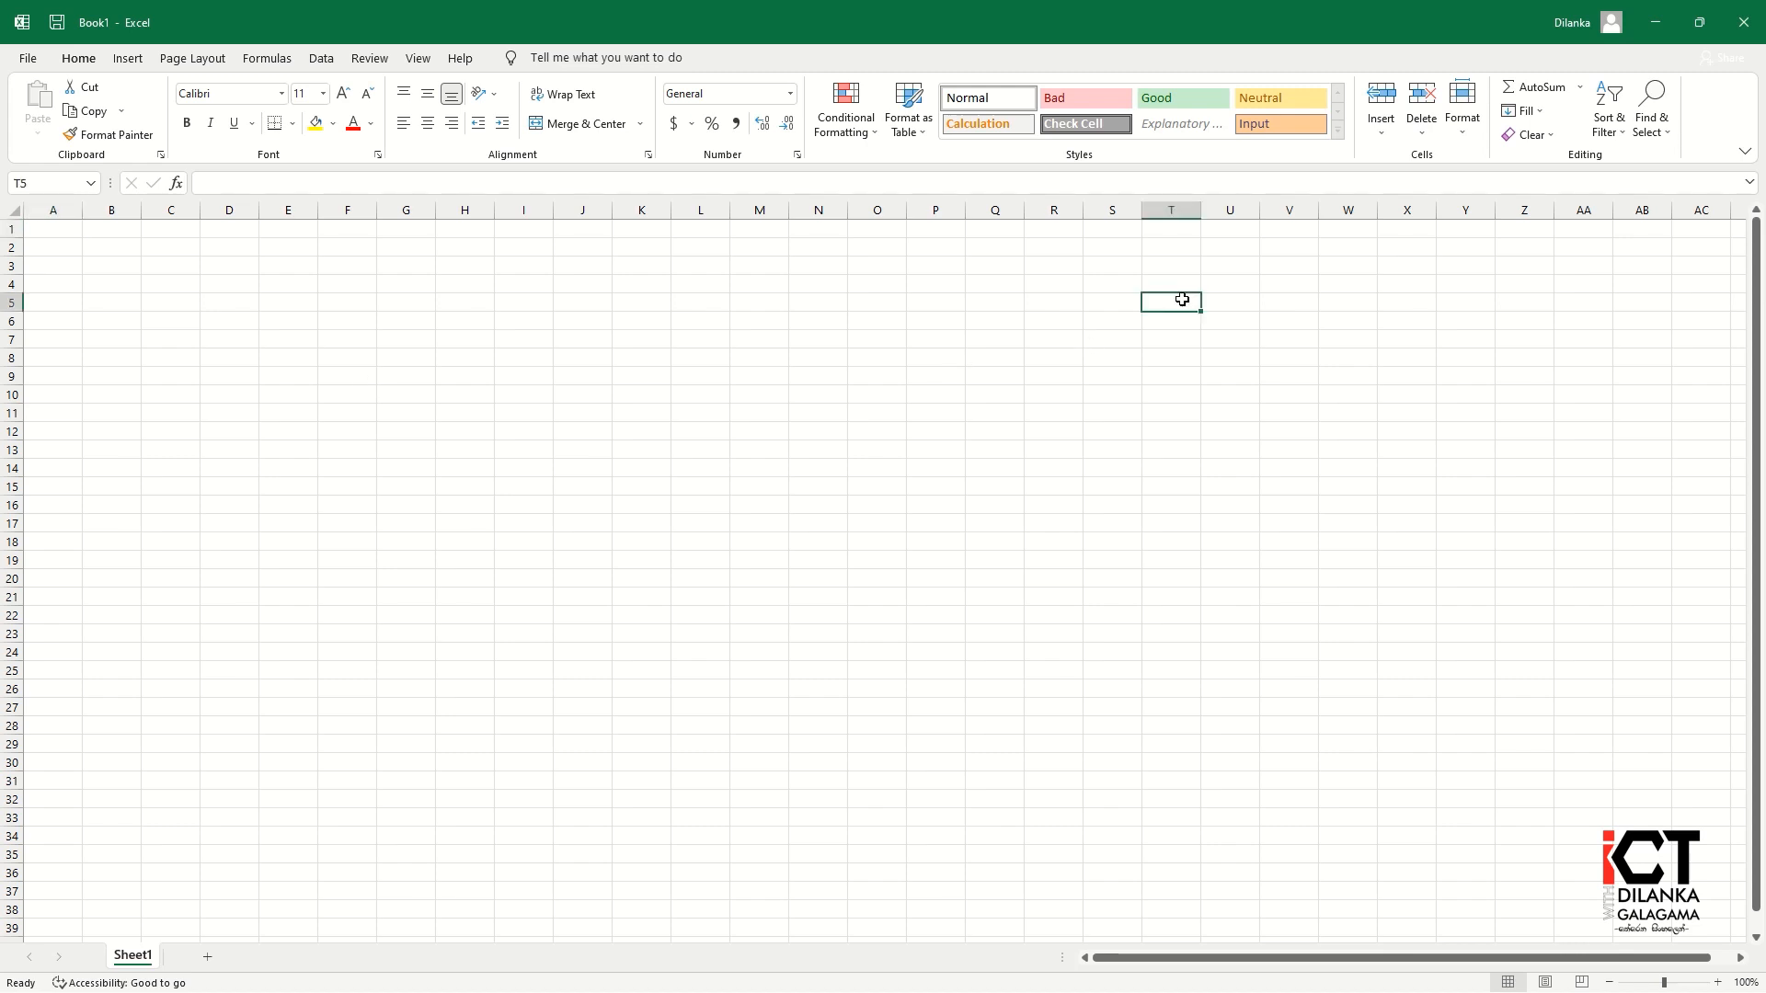
text(Assignments)
key(Tab)
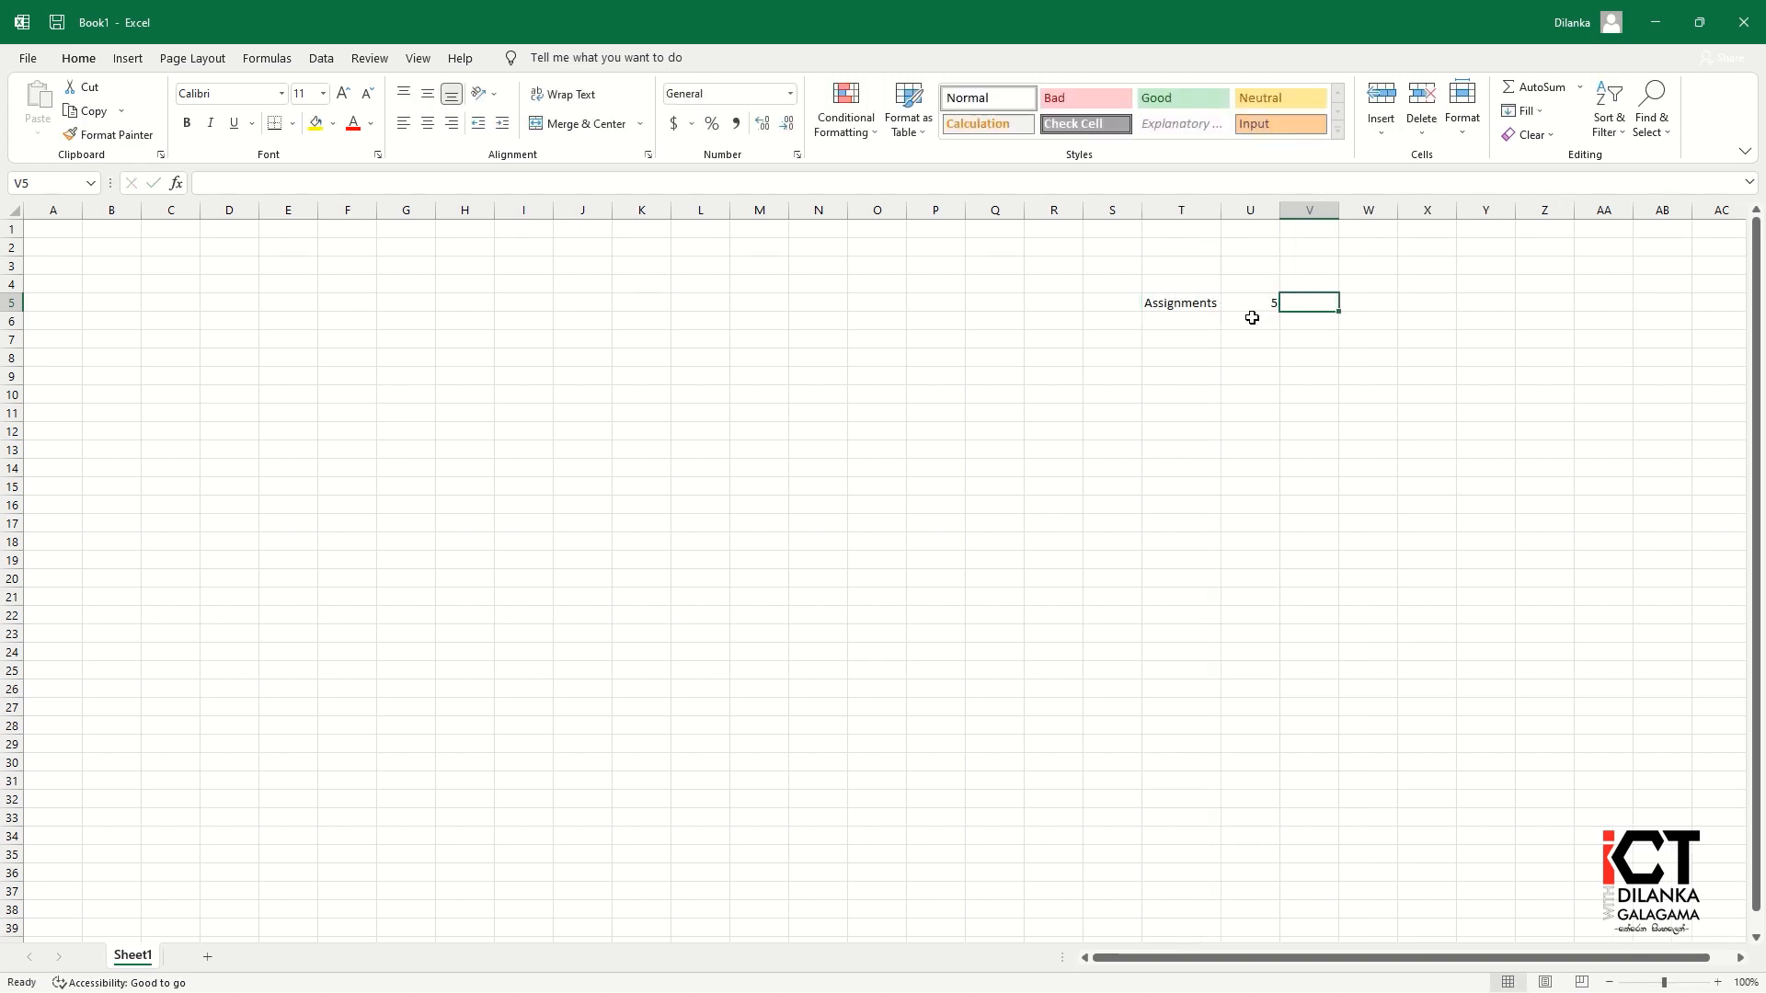
text(100)
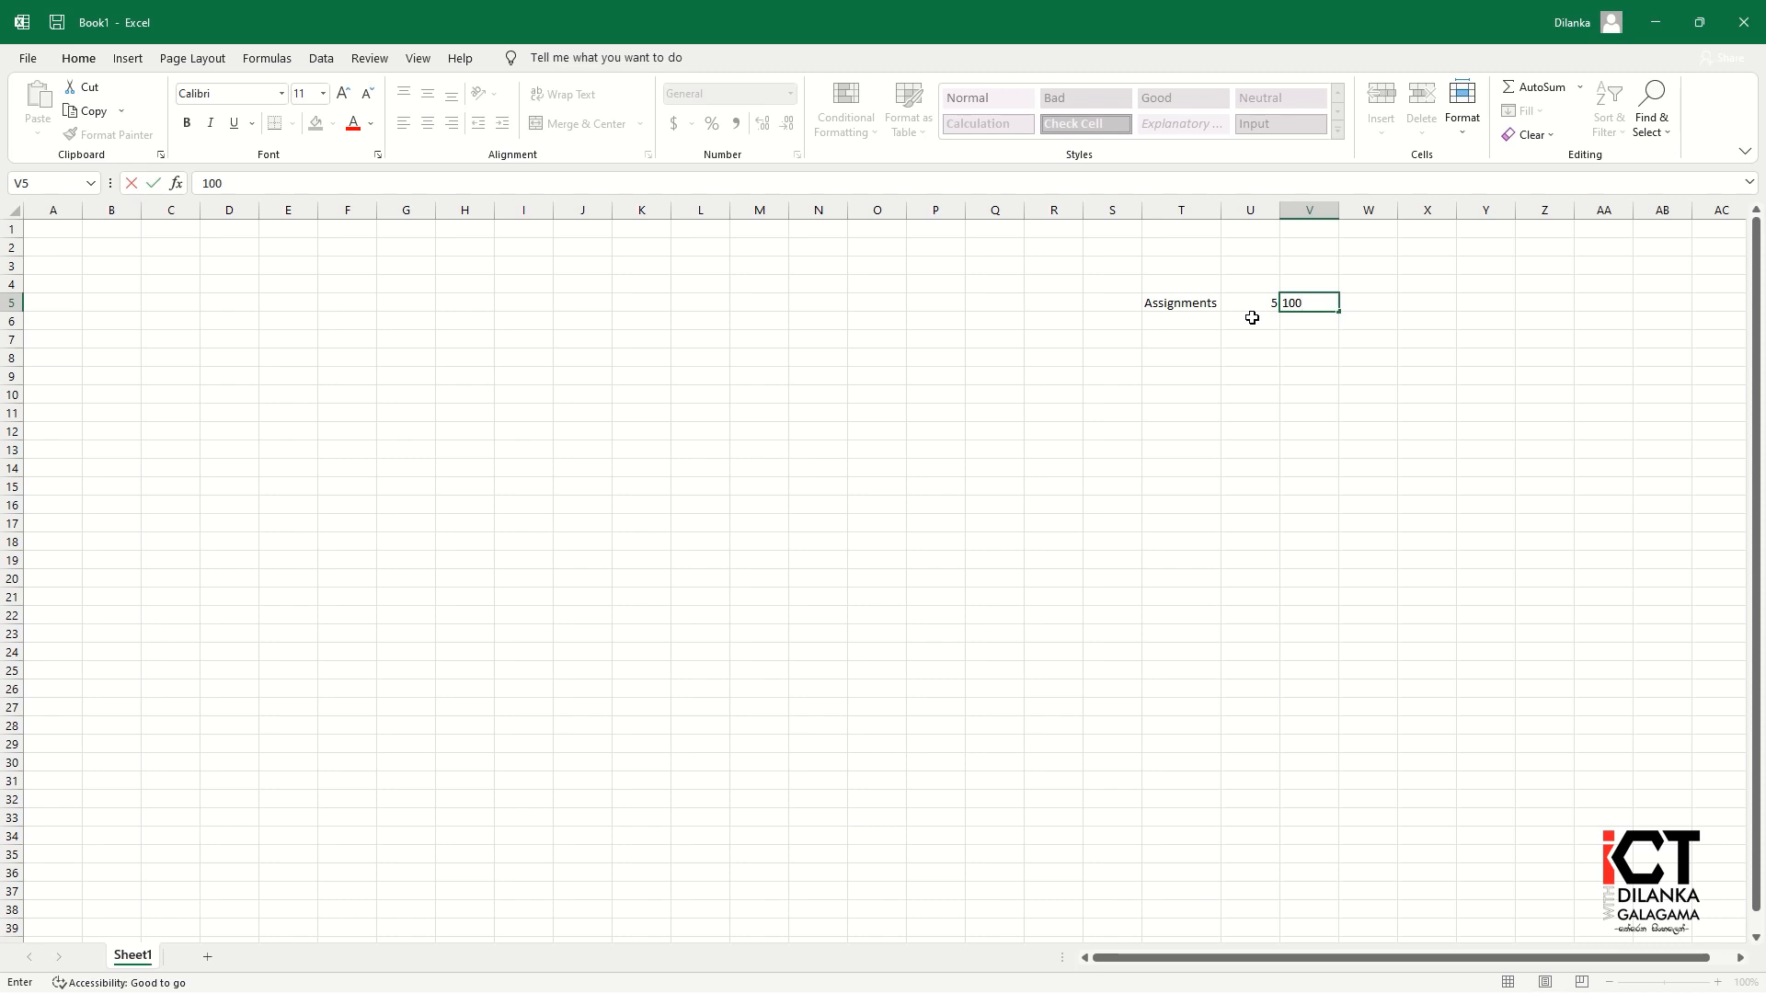
key(Return)
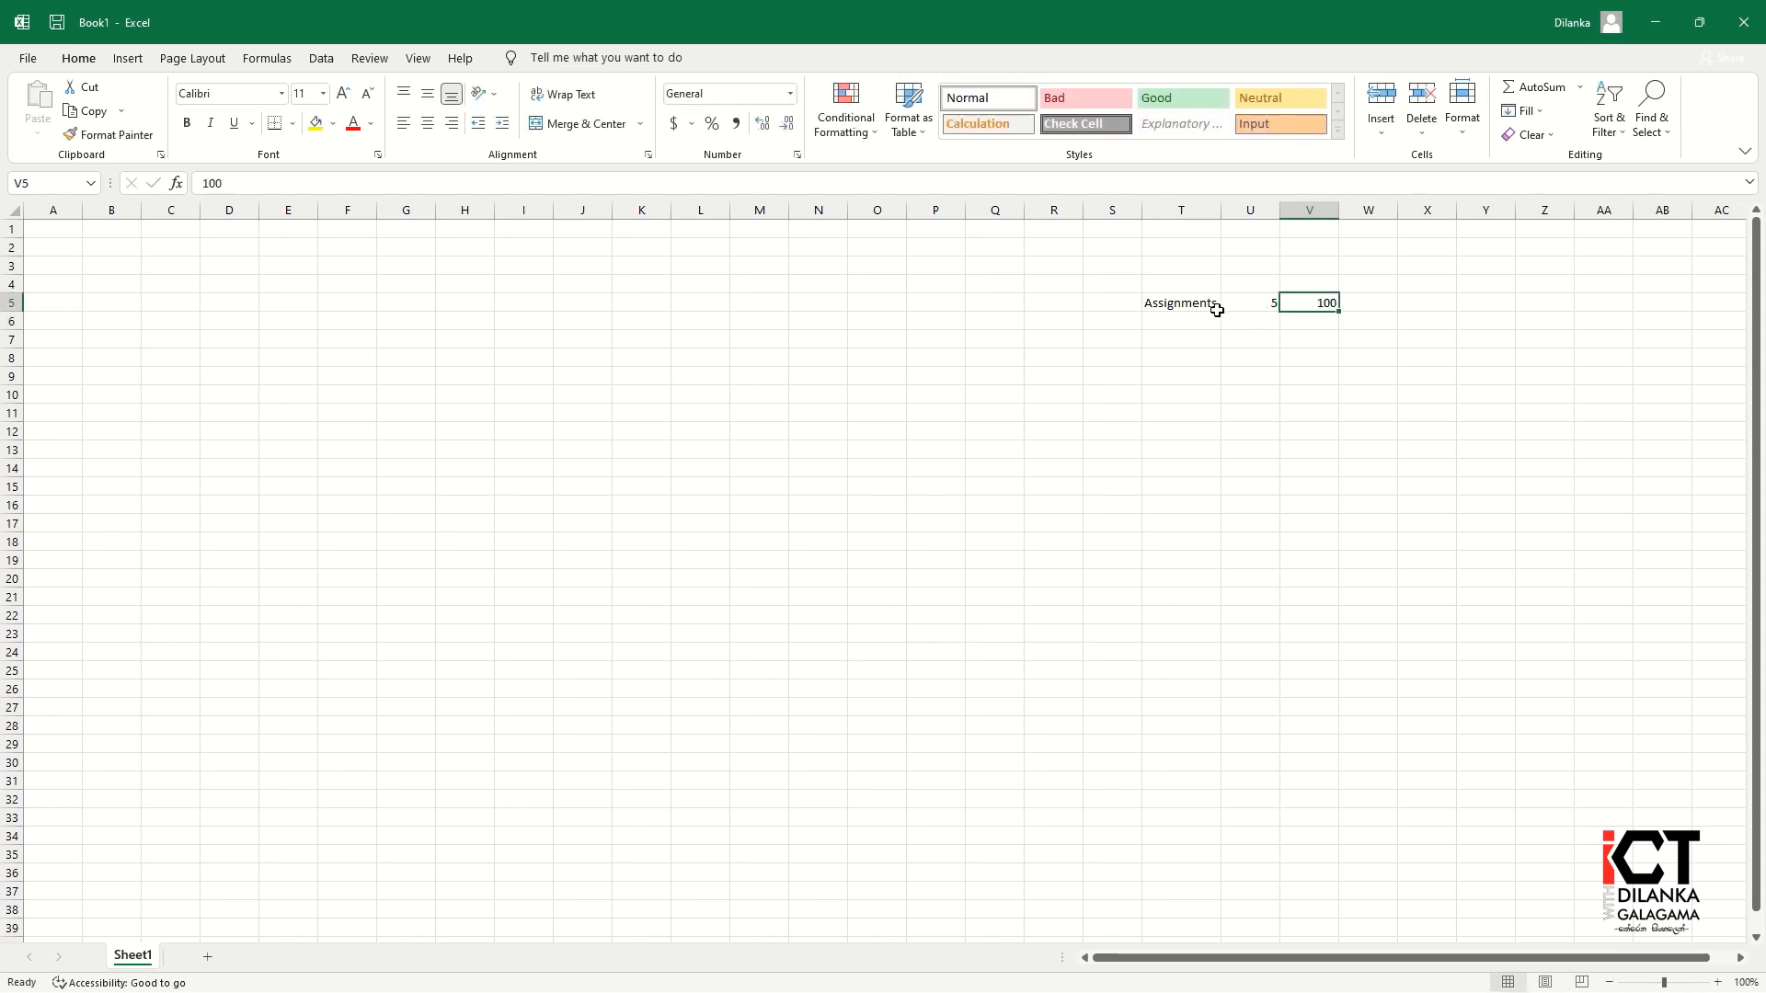
Step: Fill row 6 from T6 with the label Quiz, the count 5 and the maximum mark 10
click(1196, 320)
text(Quiz)
key(Tab)
text(5)
key(Tab)
text(1)
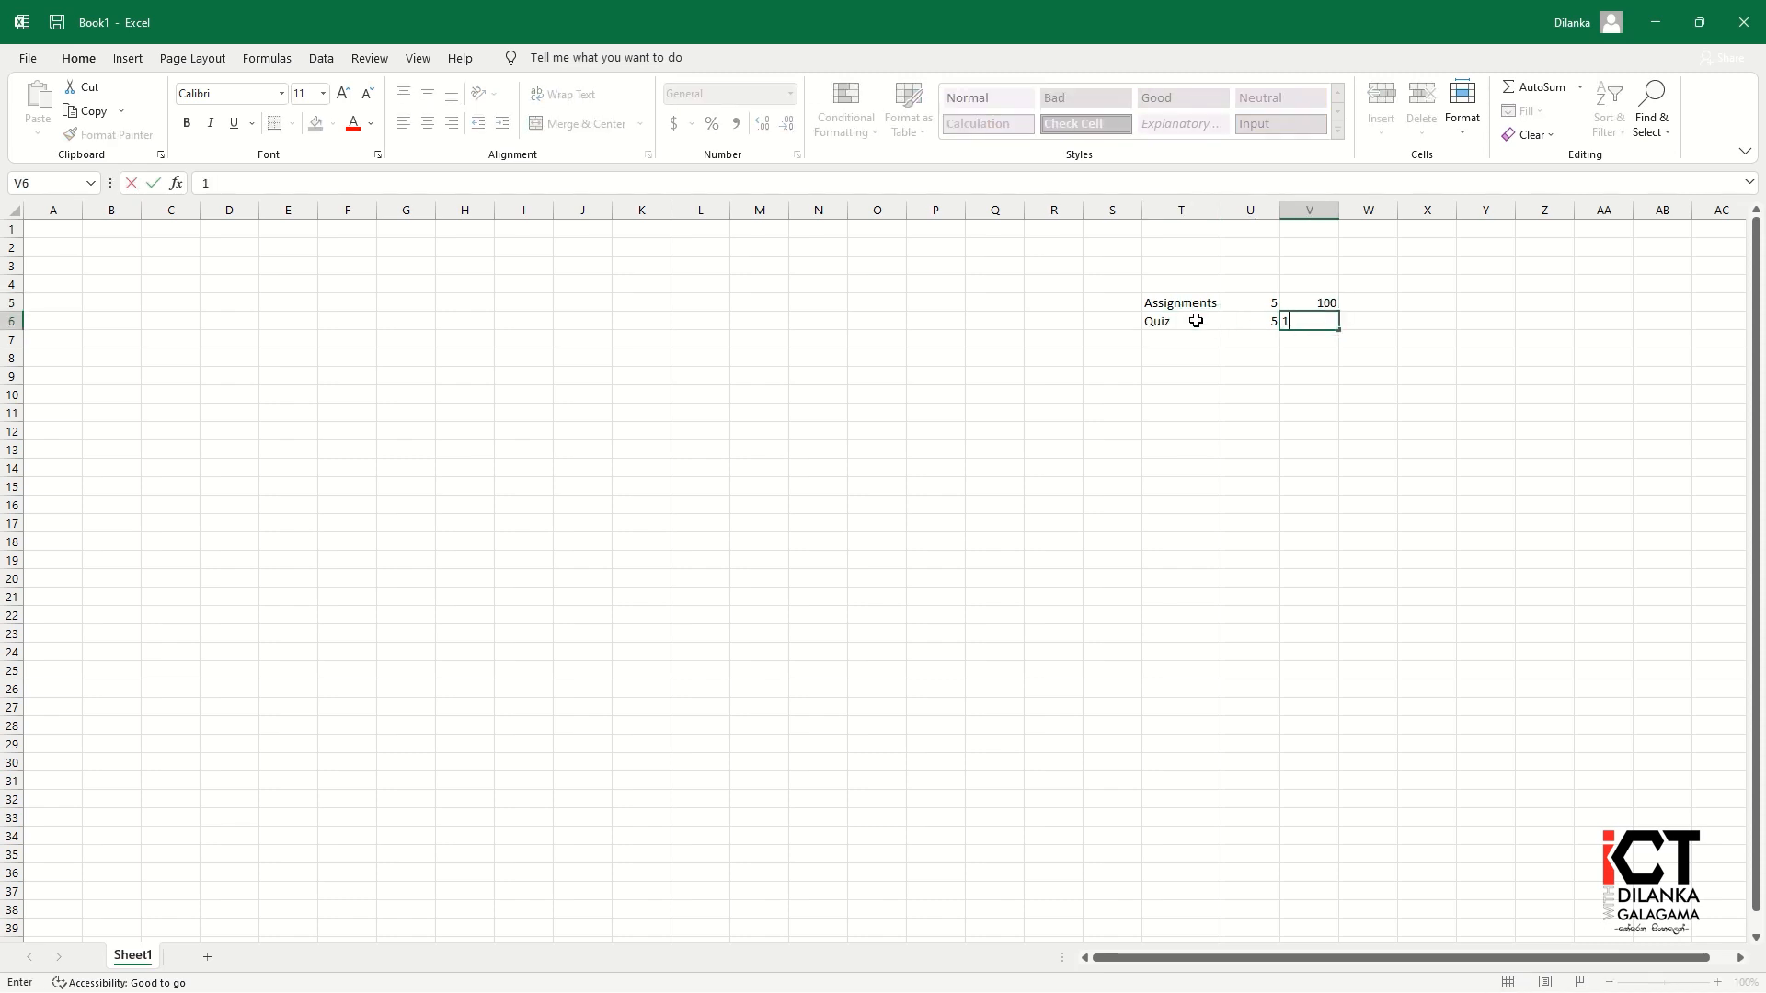
text(0)
key(Return)
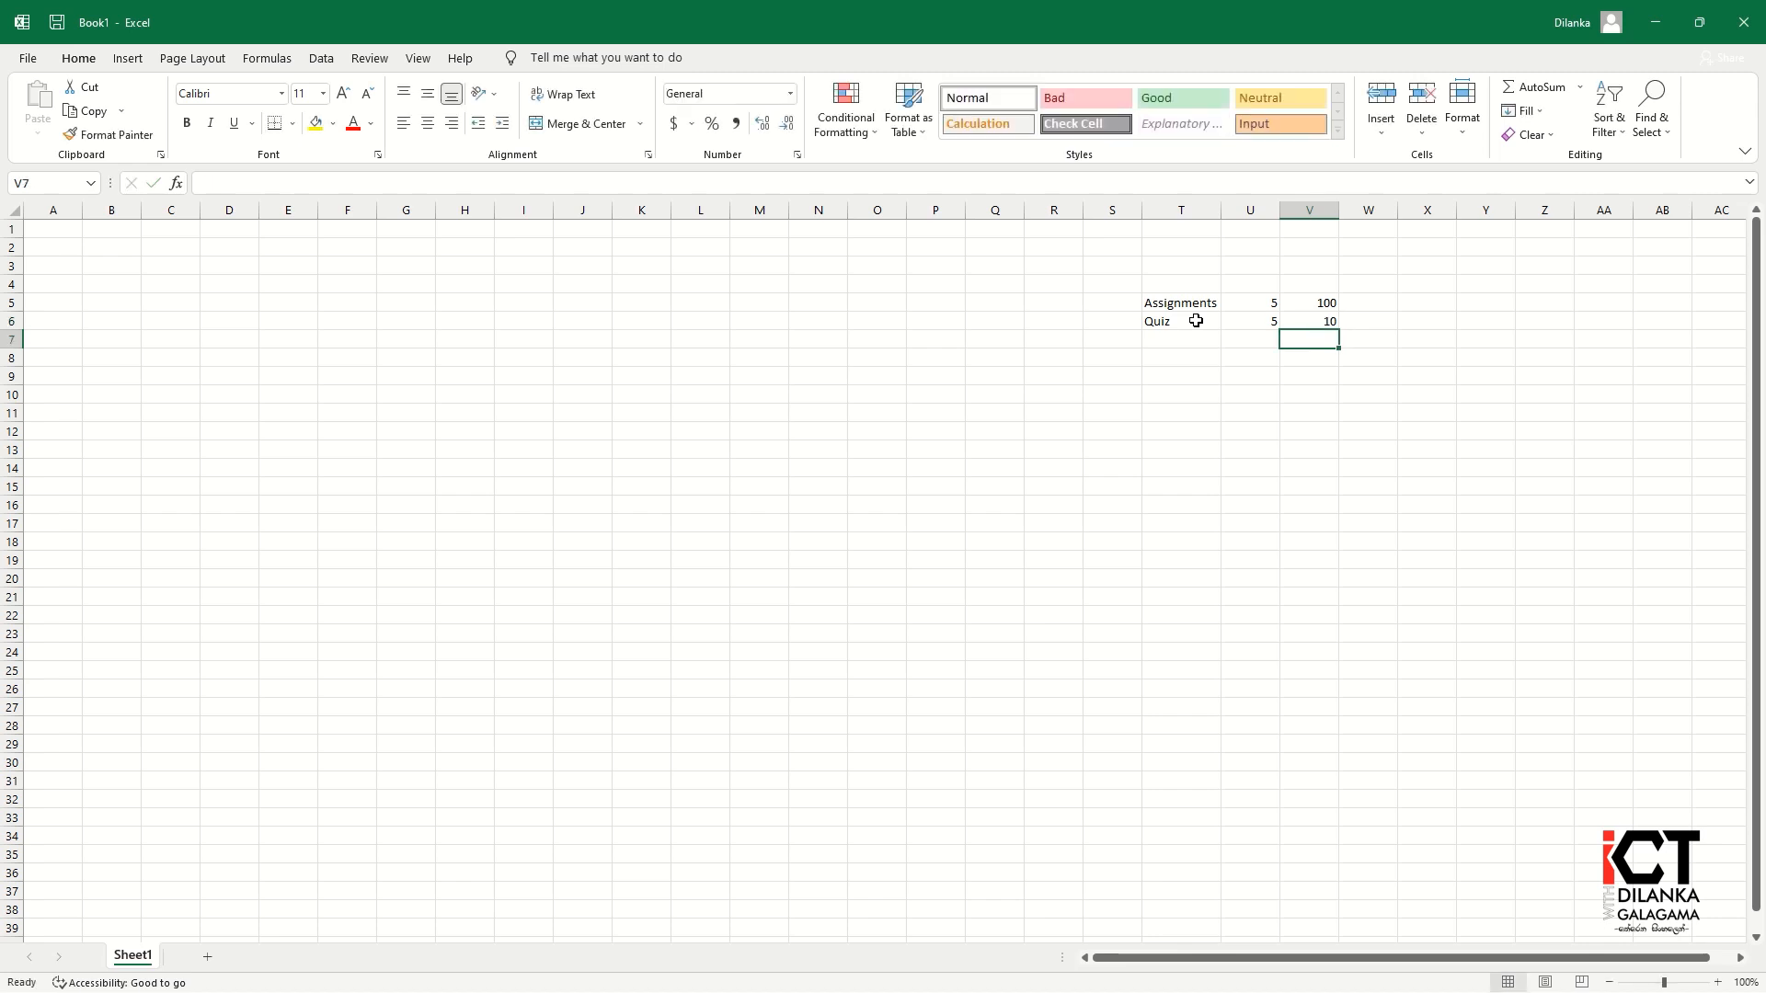
Step: Add a MidExam row in T7 with 100 in V7, leaving the count cell blank
click(1163, 341)
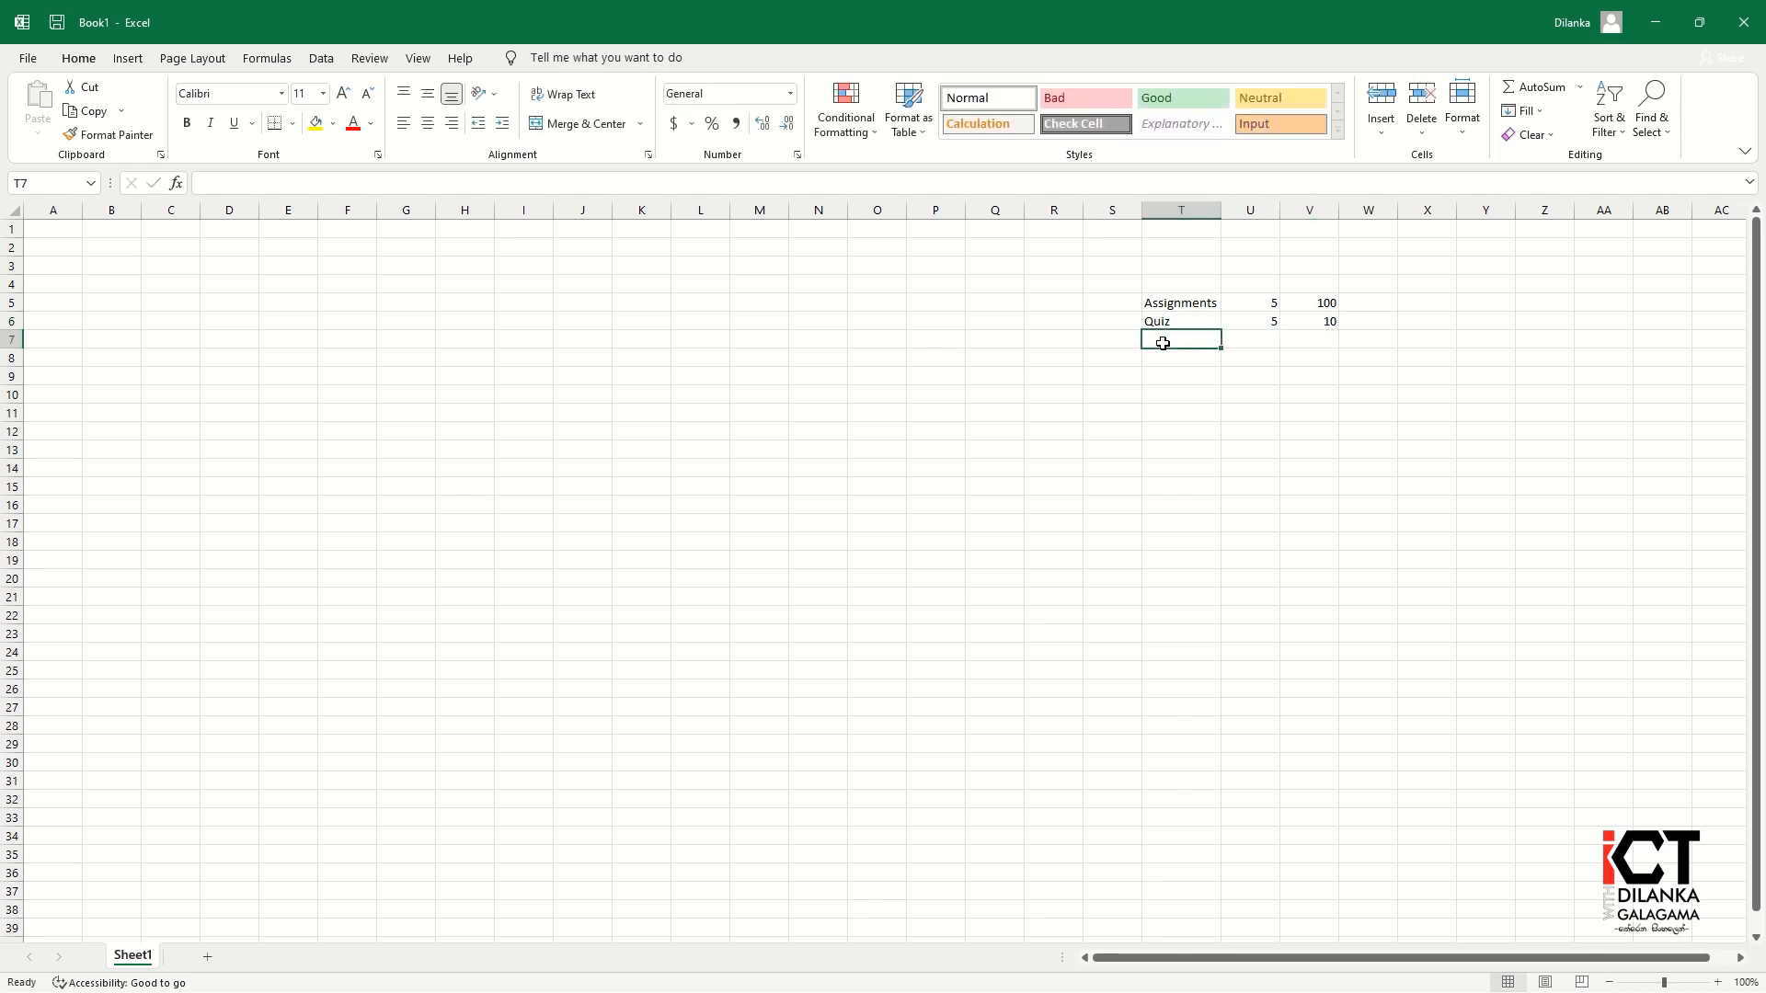
text(Mid)
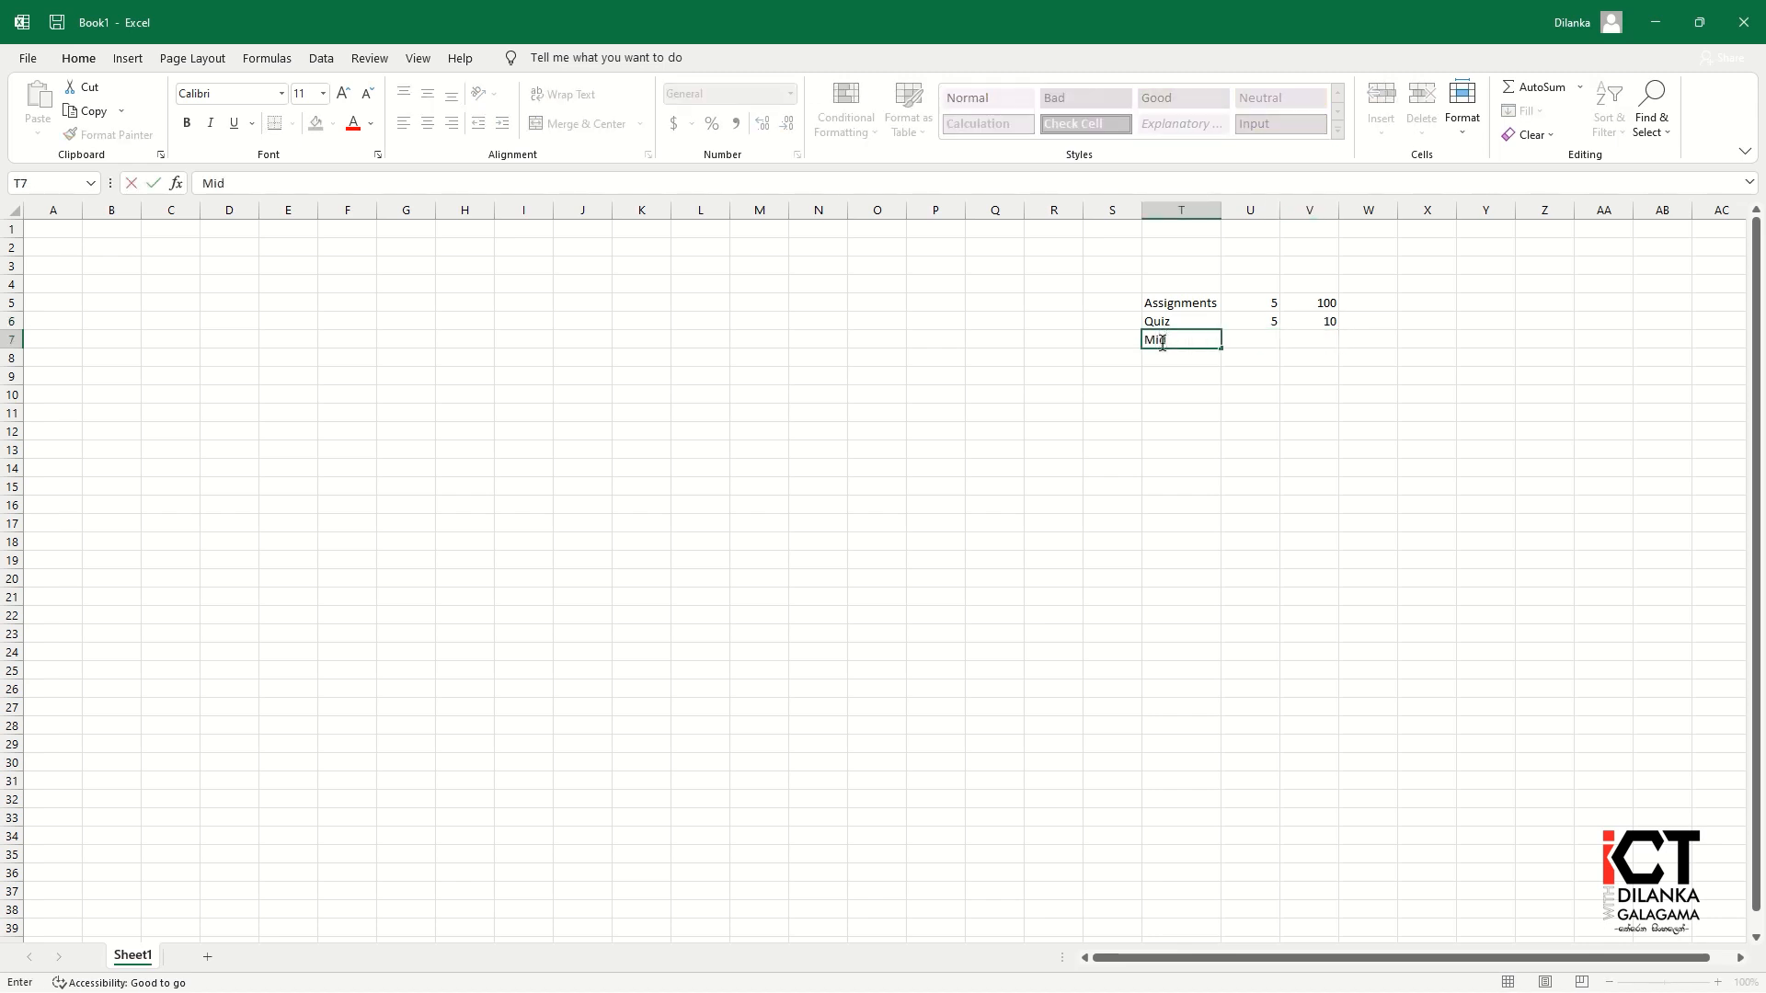
text( Exam)
key(Tab)
key(Tab)
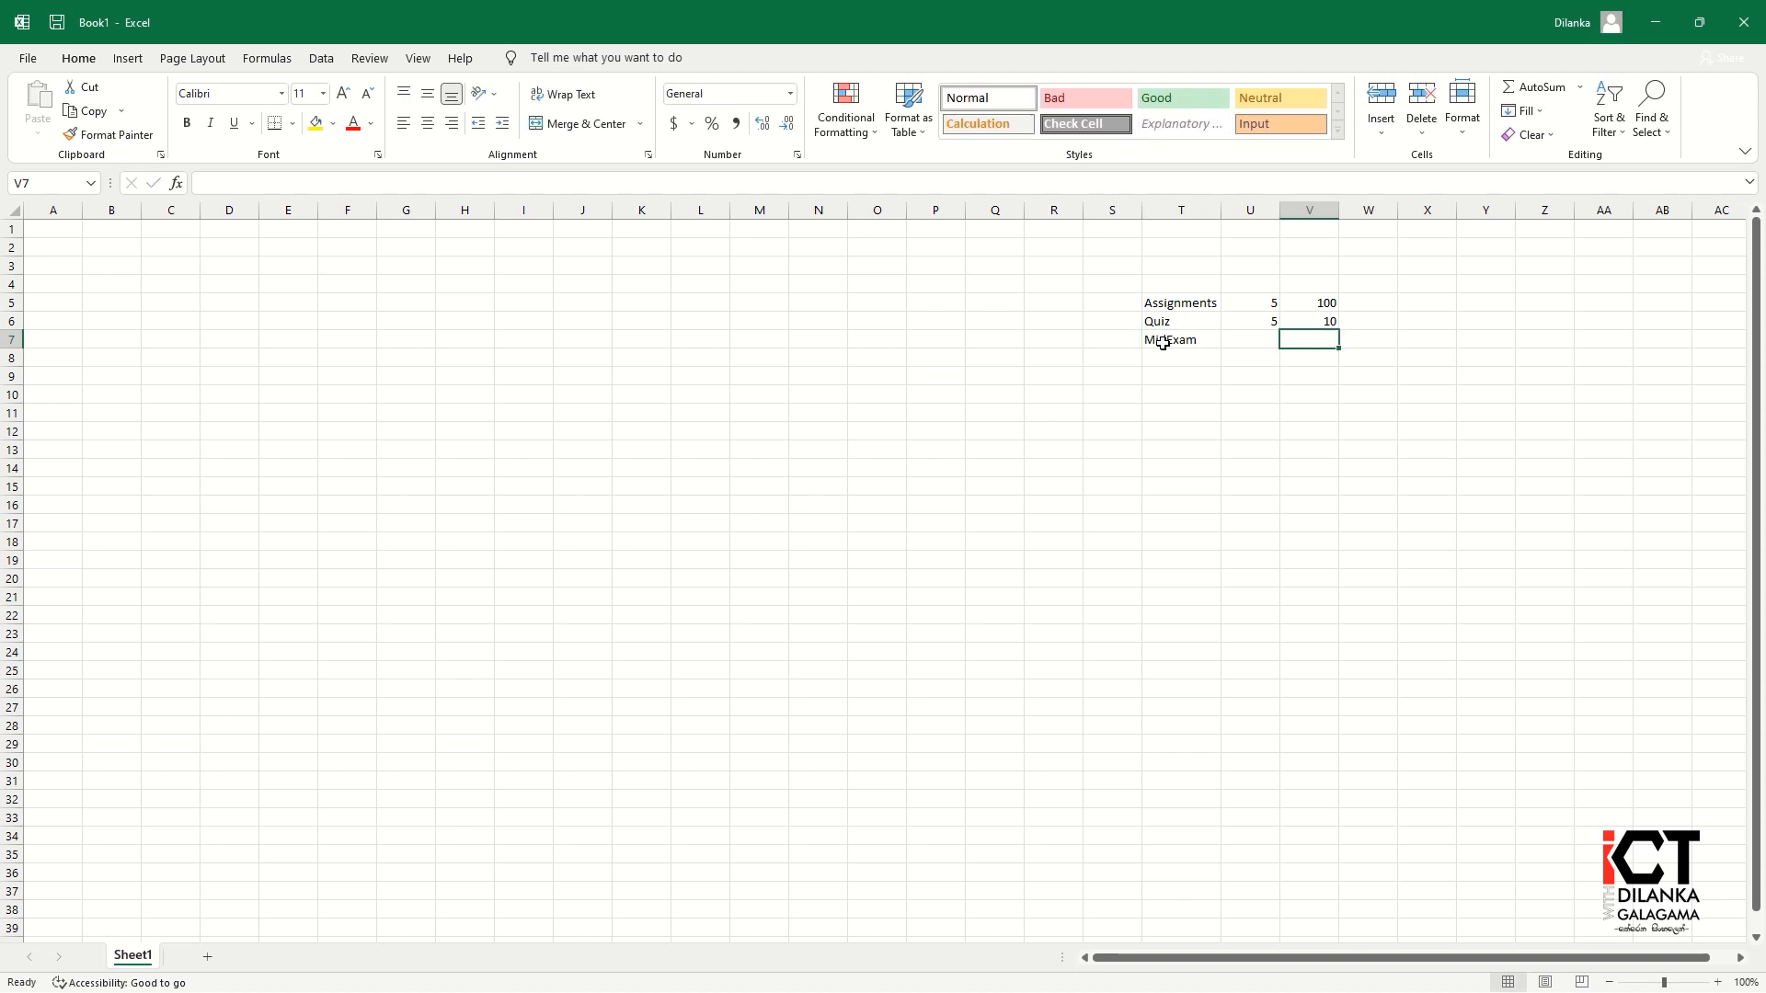
text(100)
key(Return)
Step: Add an End Exam row in T8 with 100 in V8, leaving the count cell blank
text(E)
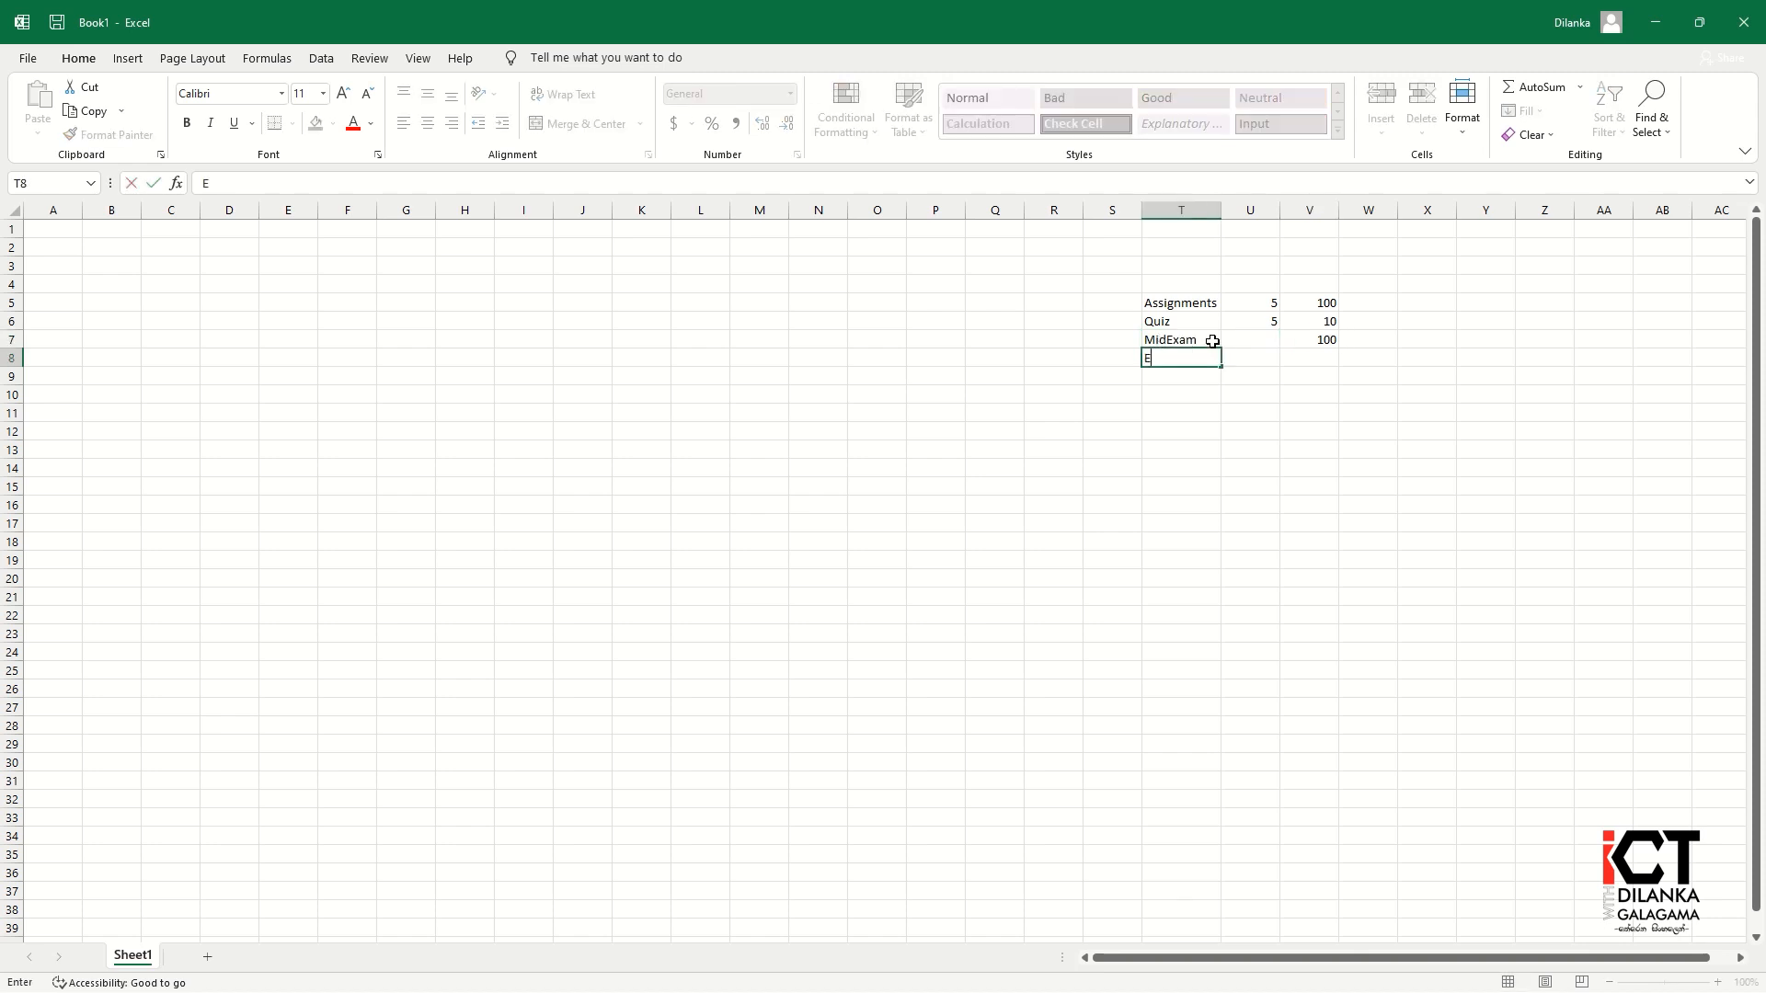
text(nd Exam)
key(Tab)
key(Tab)
text(1)
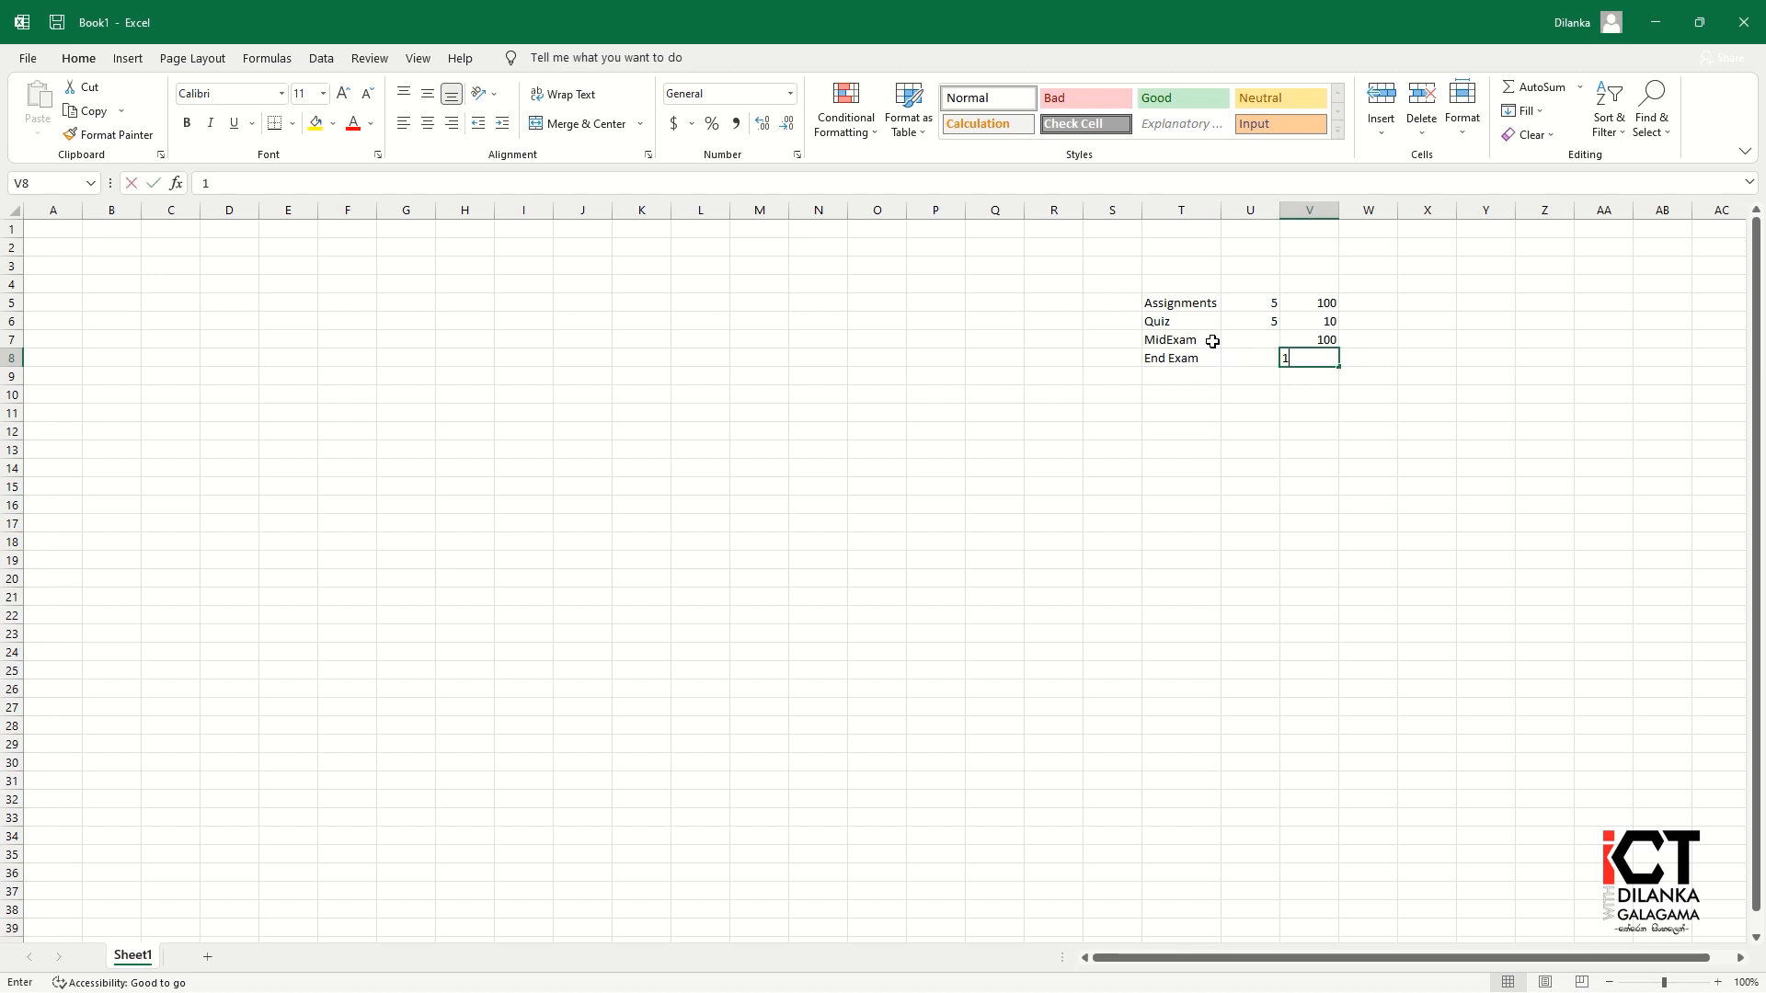
text(00)
key(Return)
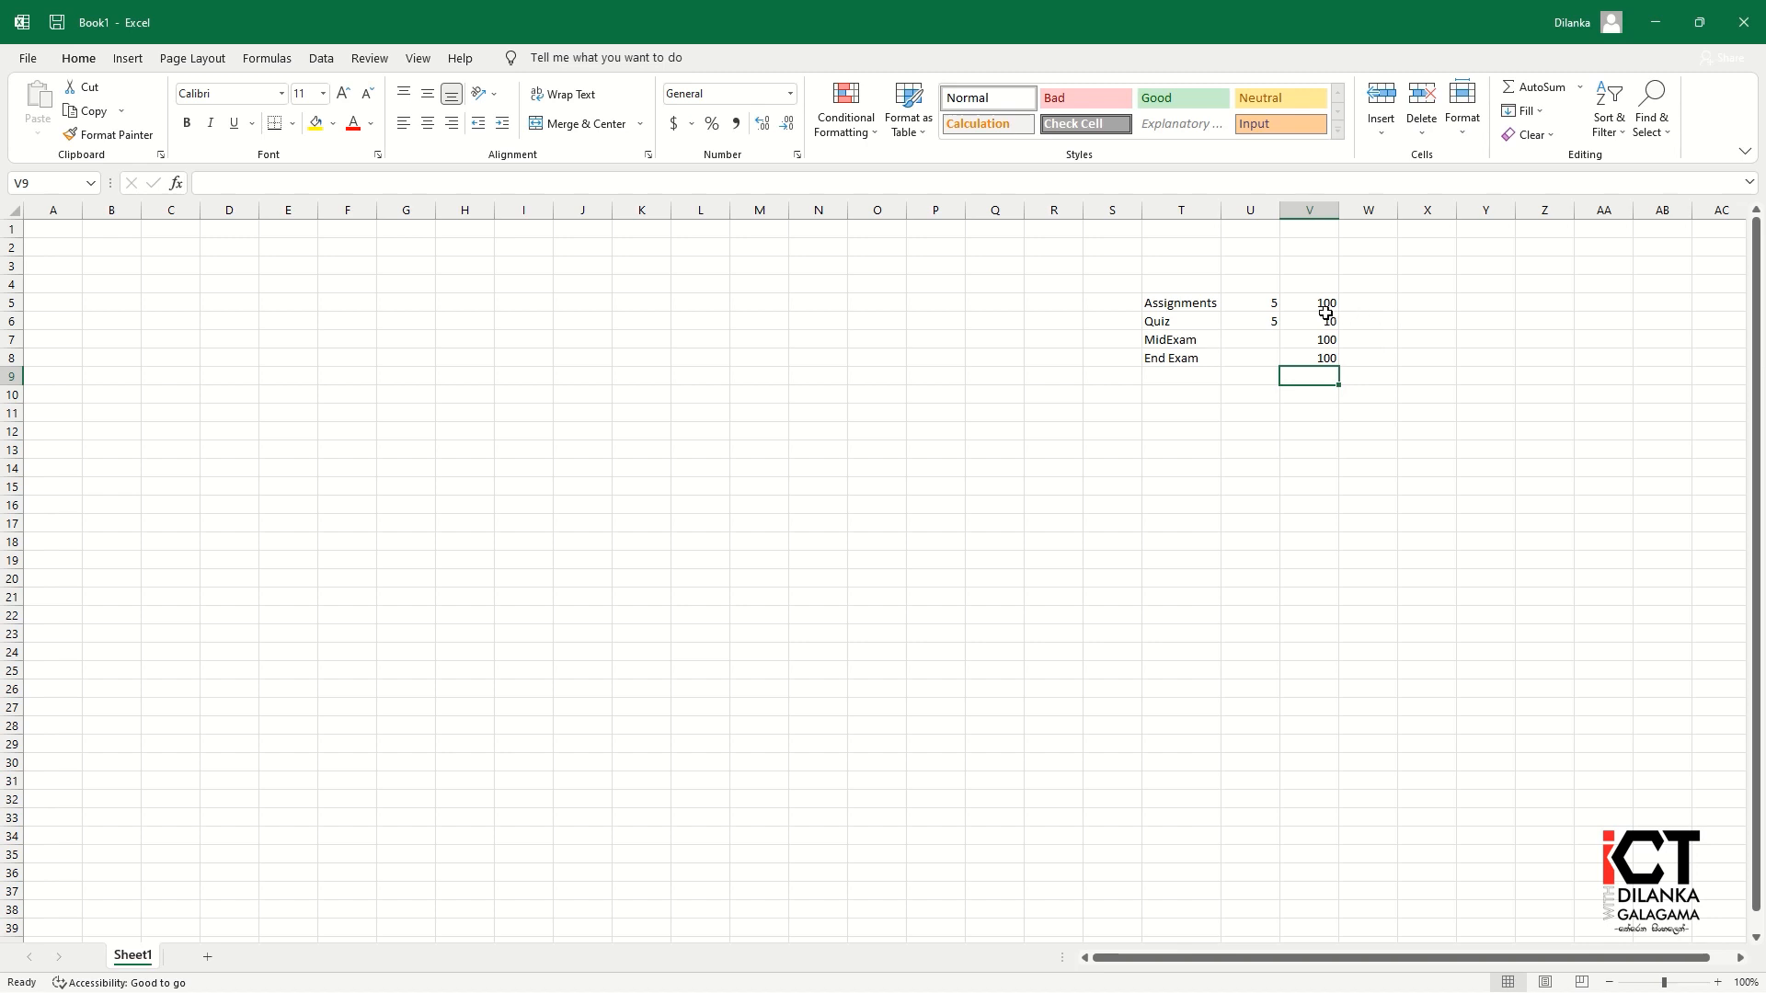
Step: Enter a weight of 10% for Assignments in X5 and 10% for Quiz in X6
click(1410, 304)
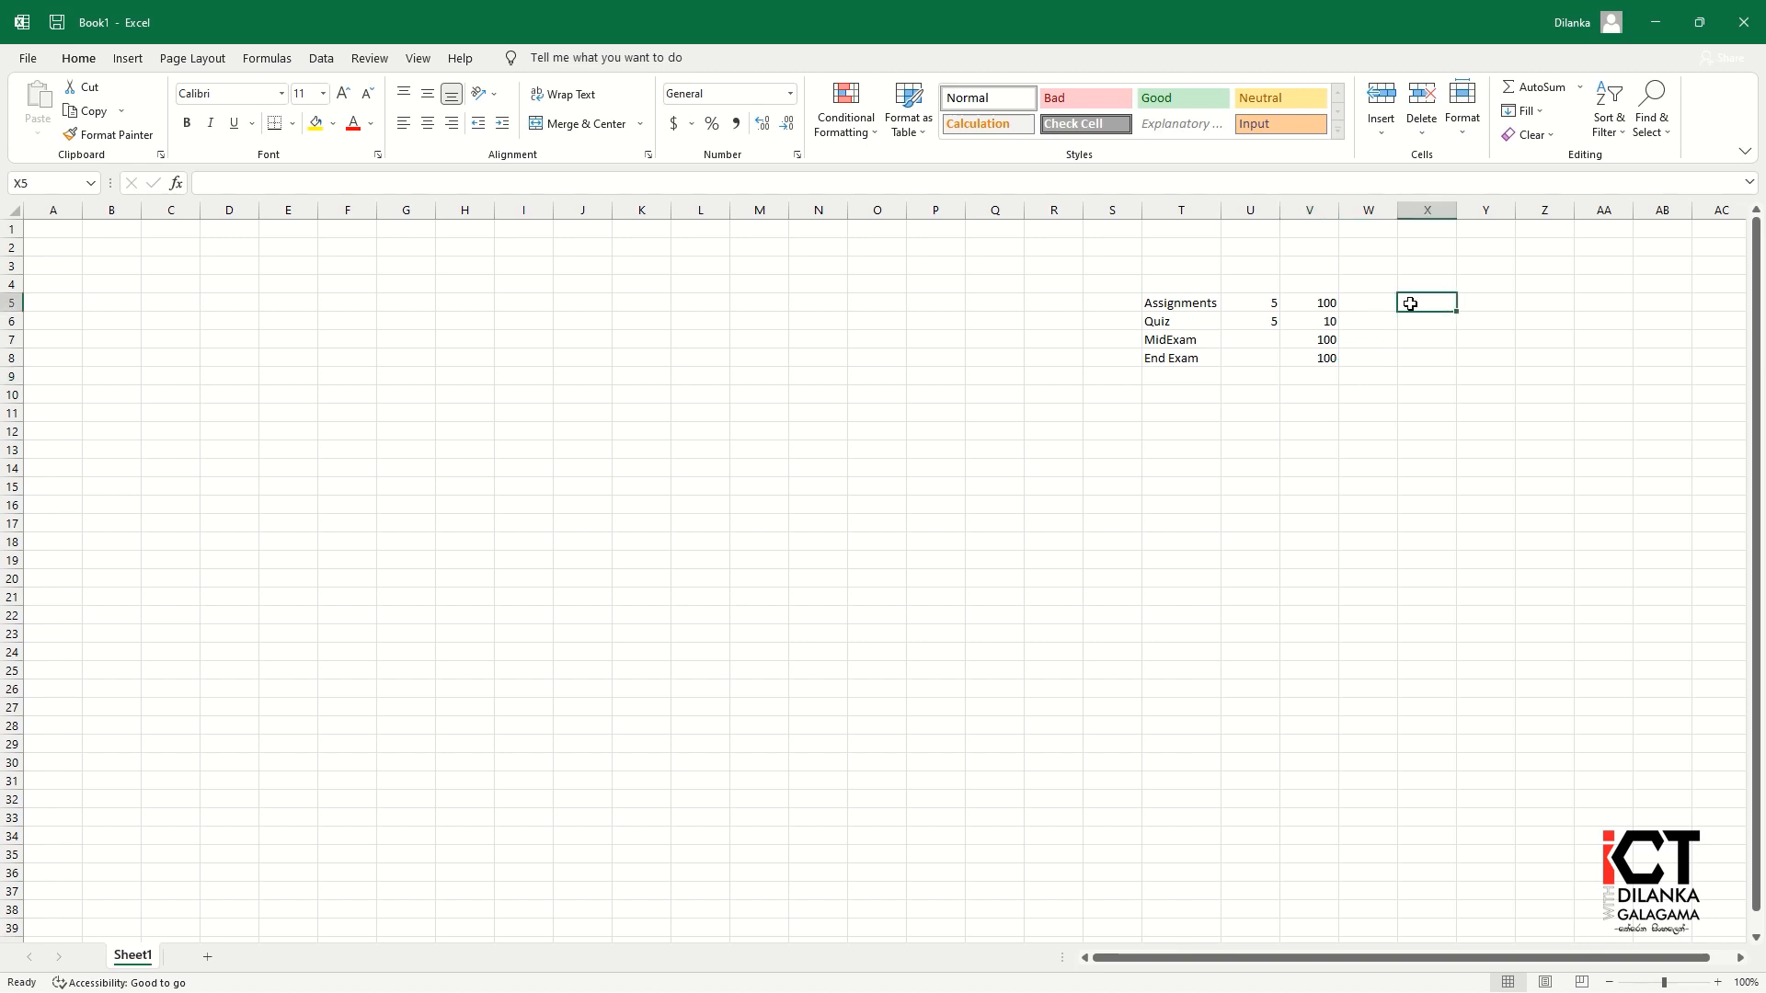
text(10)
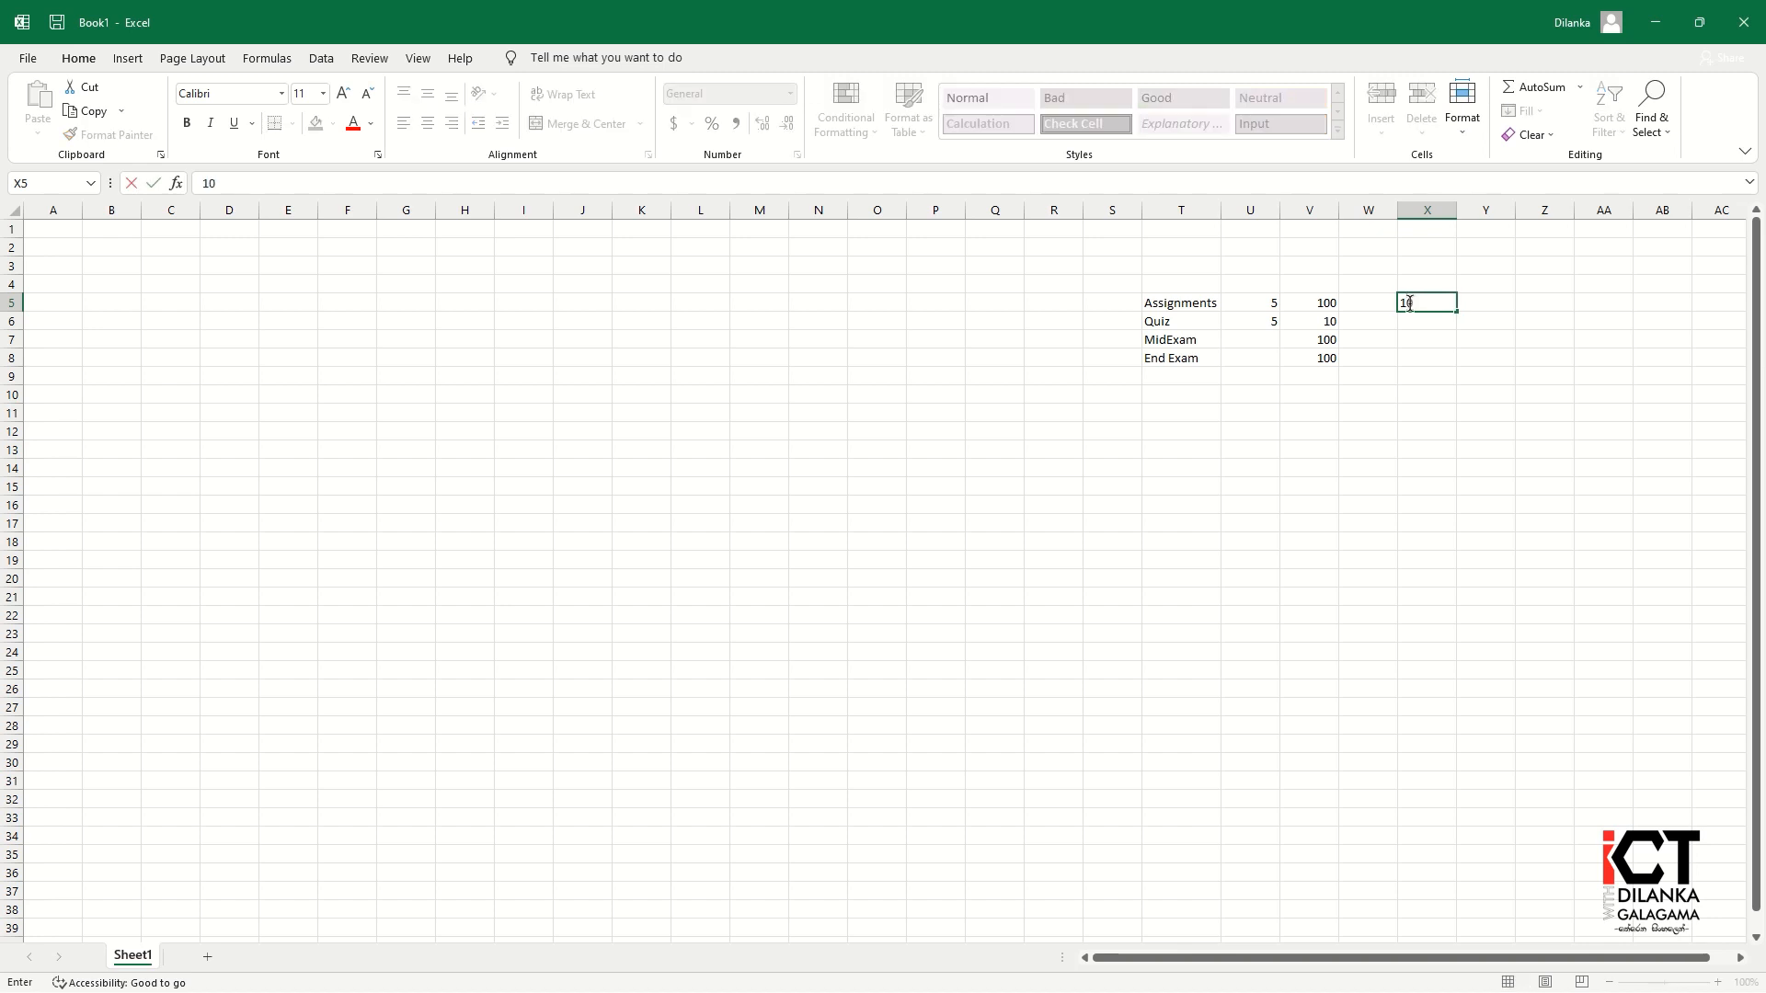
text(%)
key(Return)
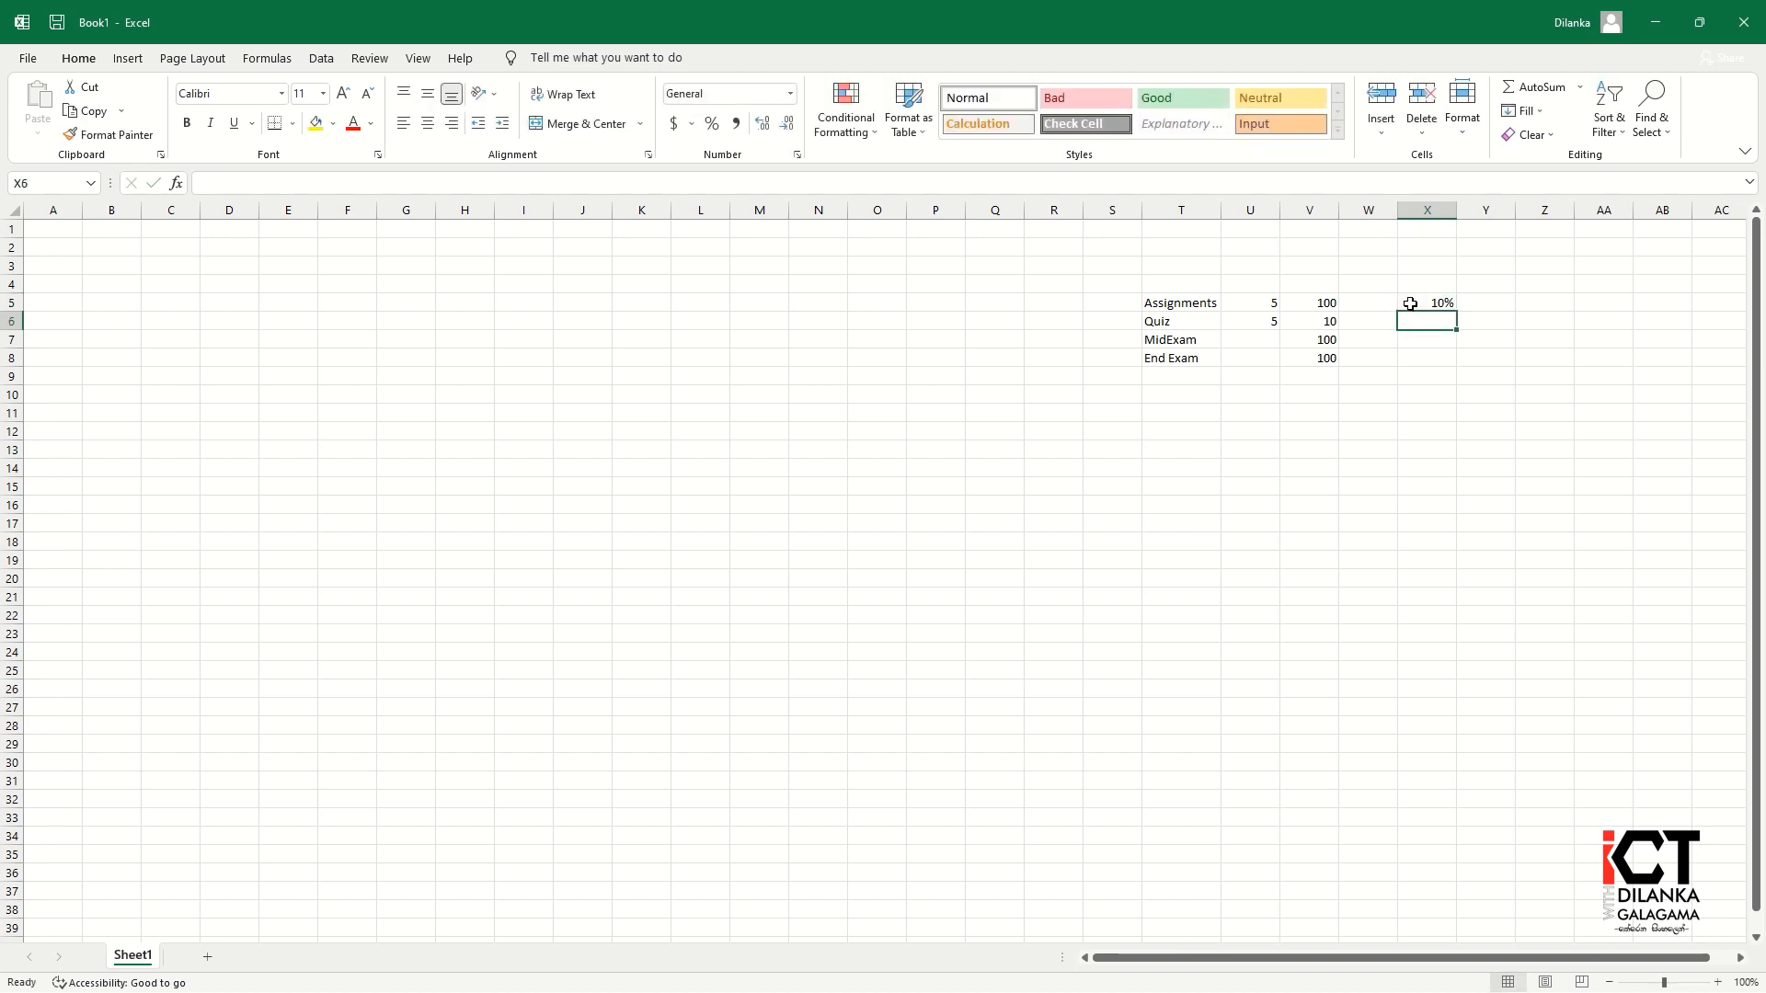
text(10)
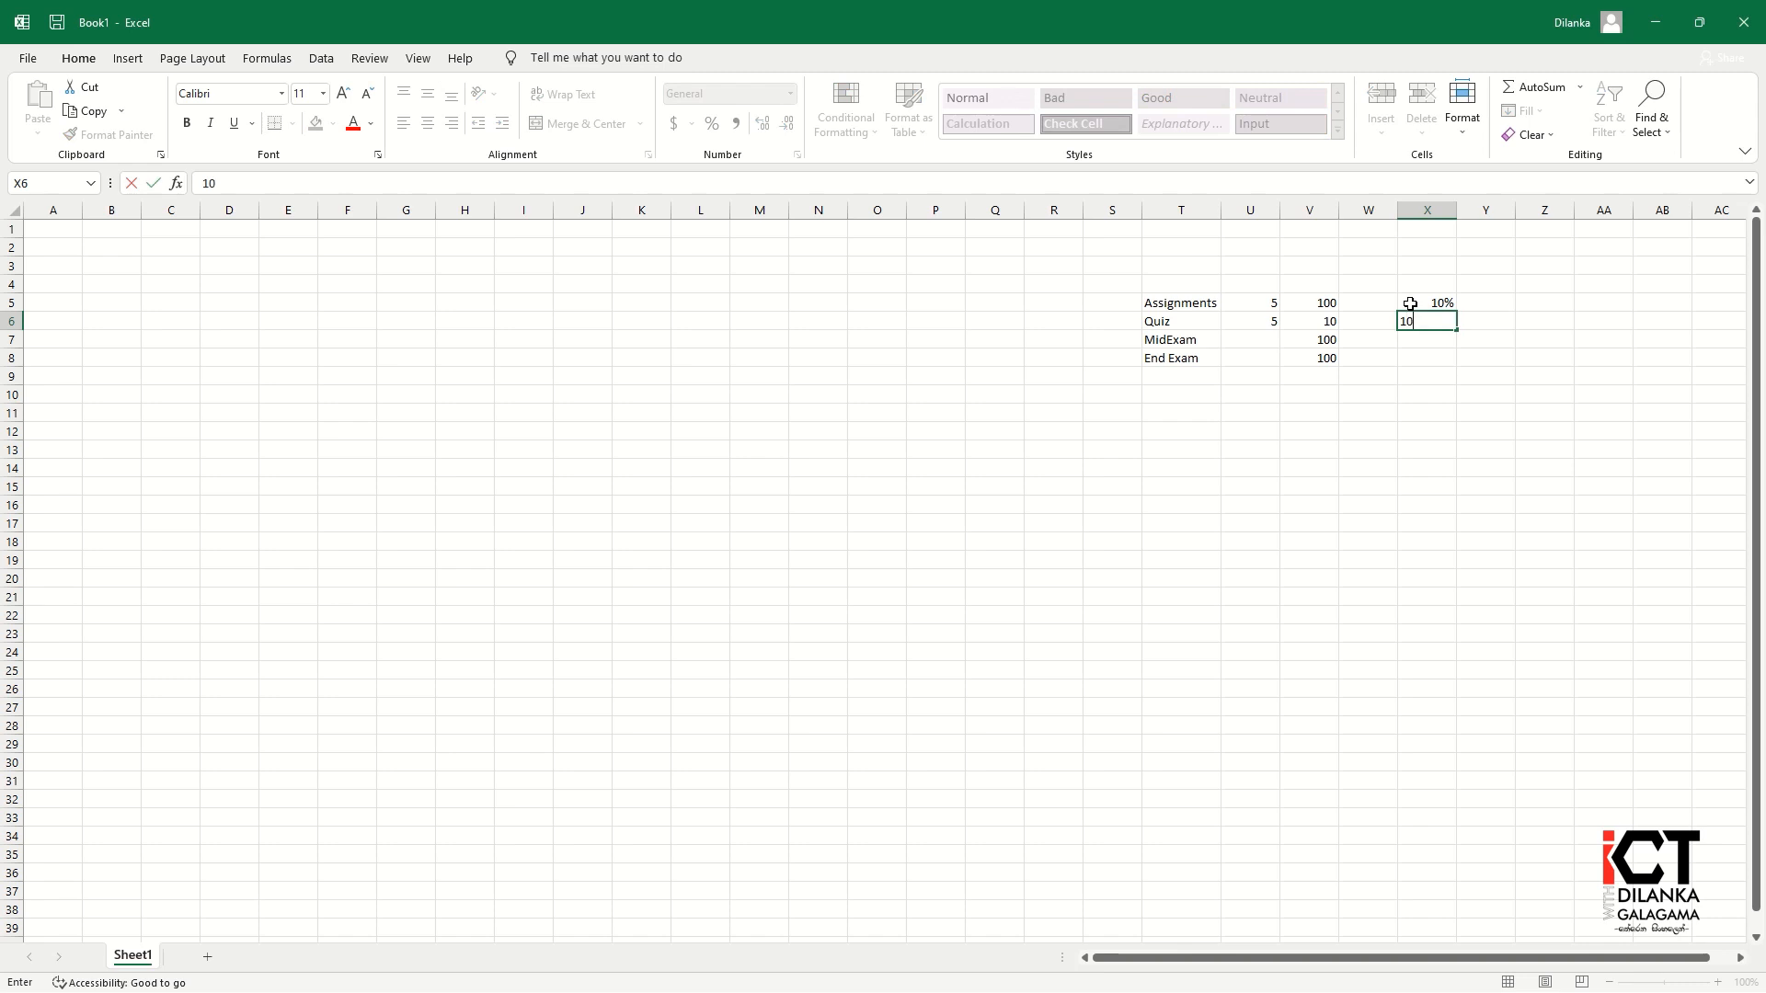
text(%)
key(Return)
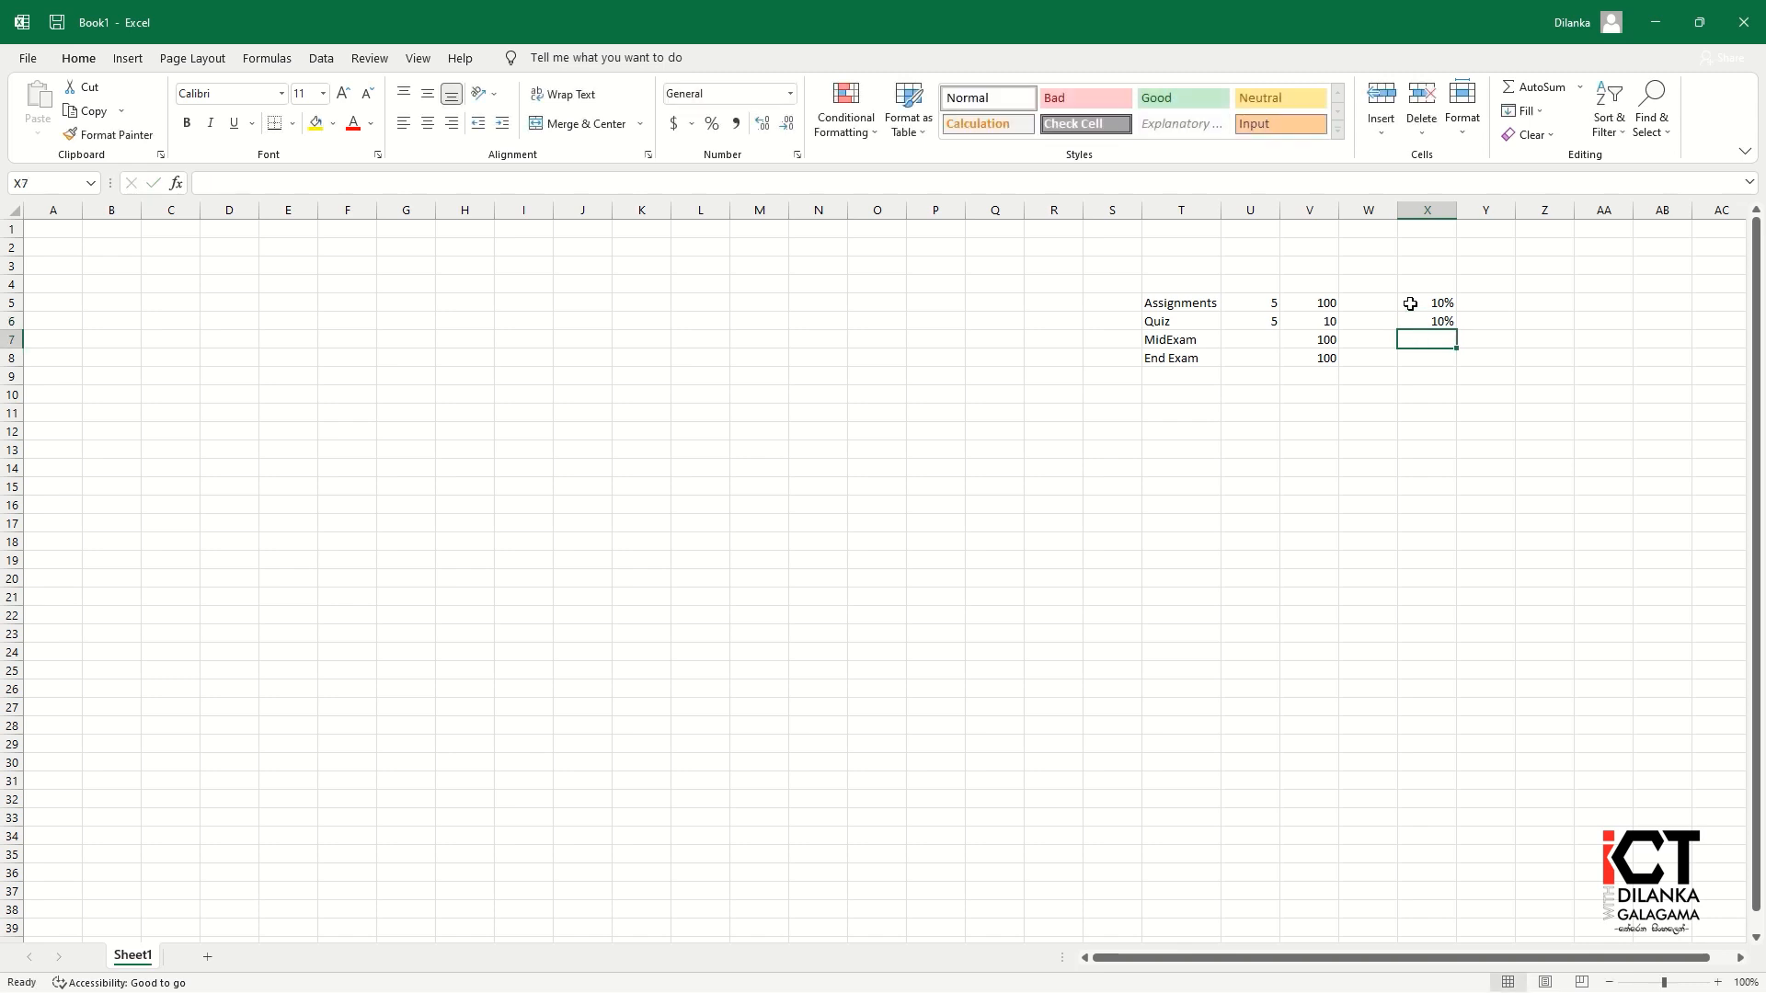
Step: Enter a weight of 20% for MidExam in X7 and 60% for End Exam in X8
text(20)
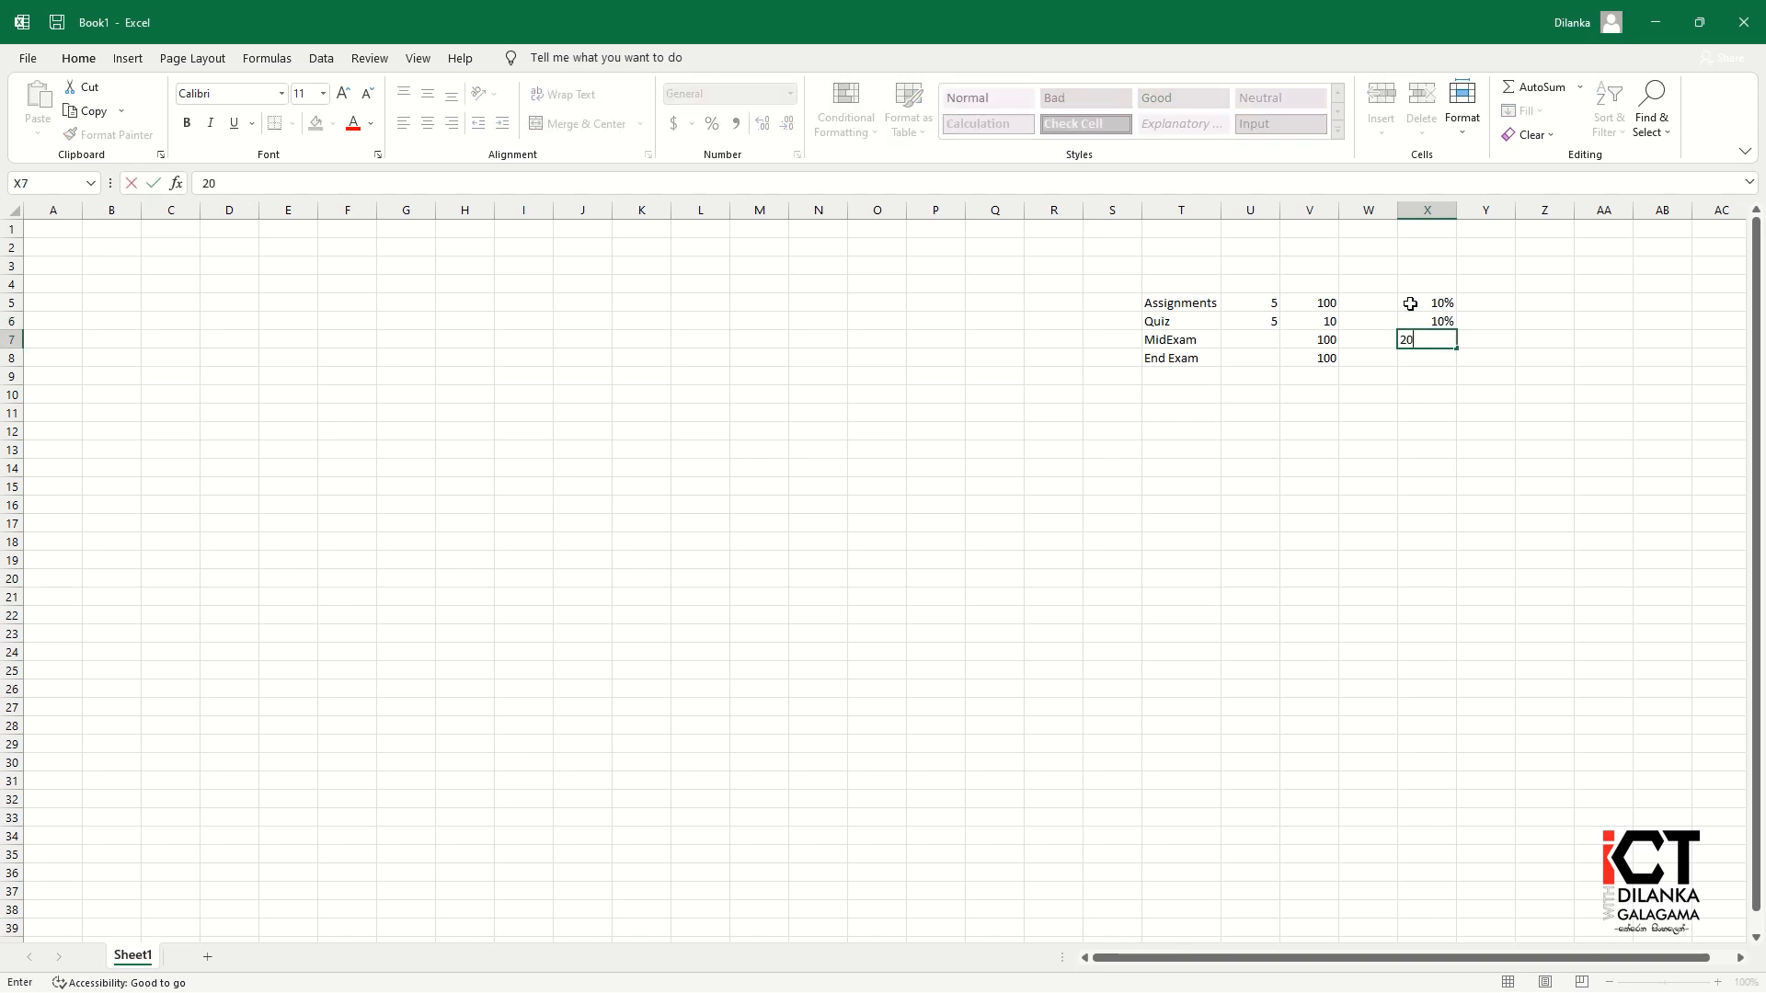
text(%)
key(Return)
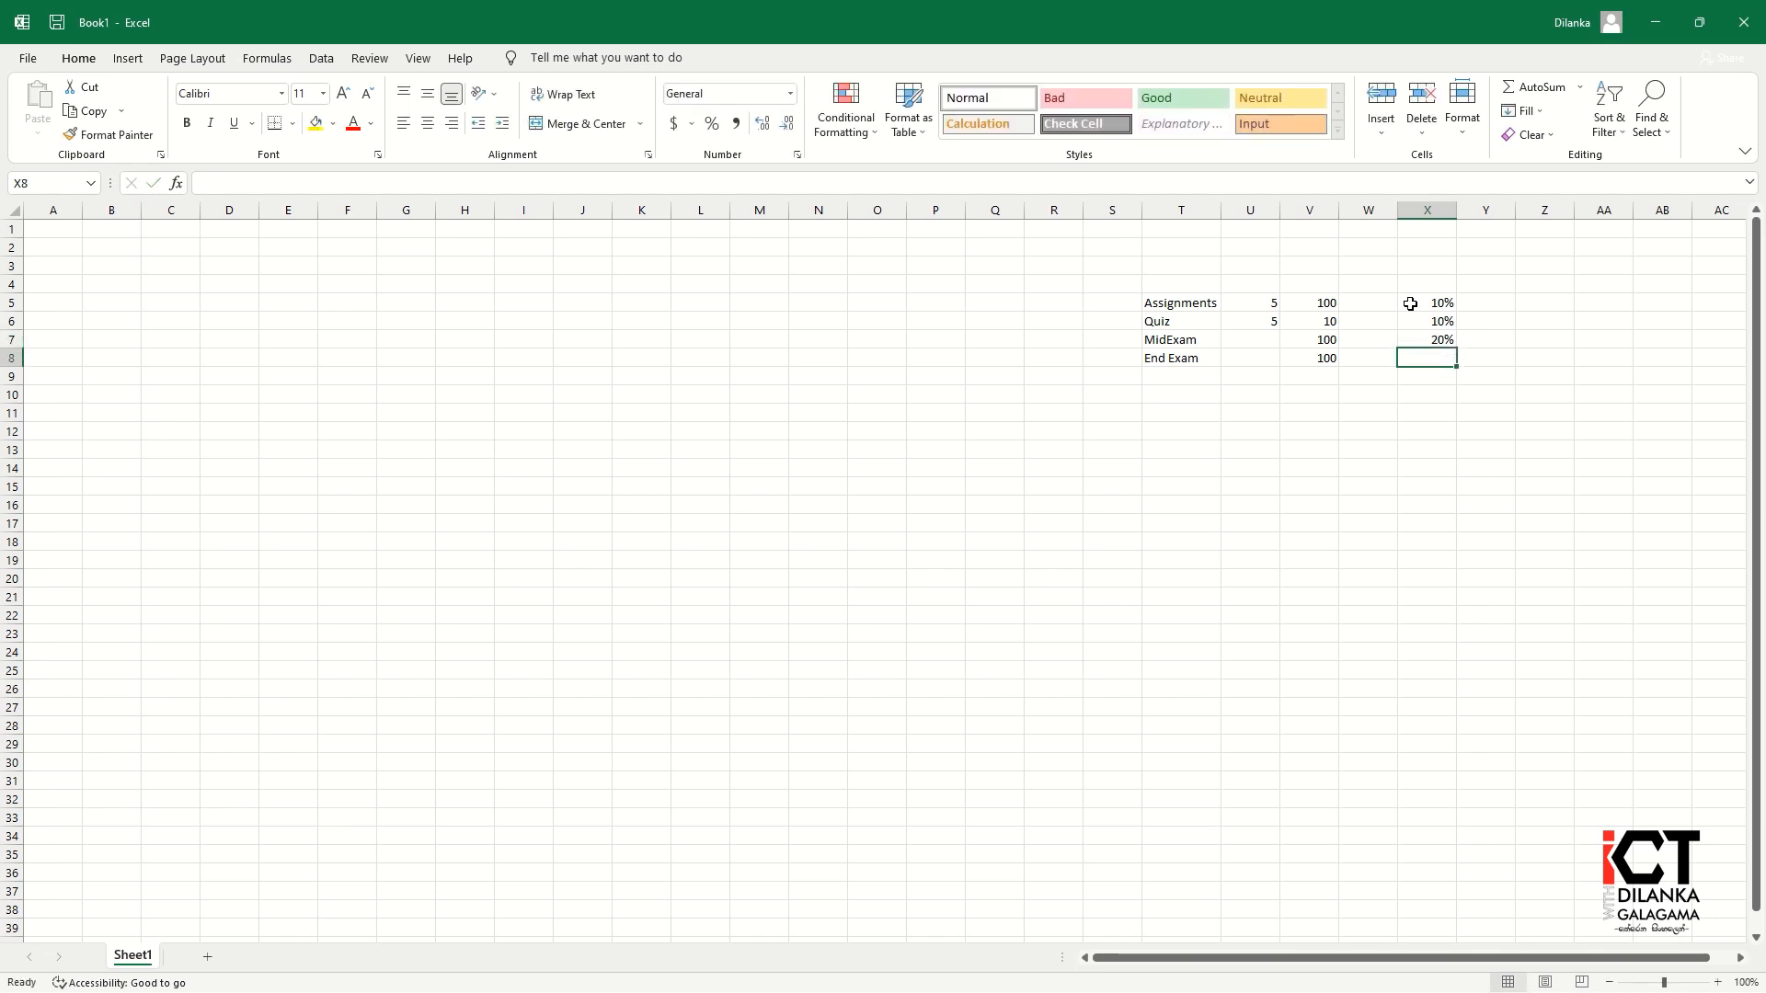
text(60)
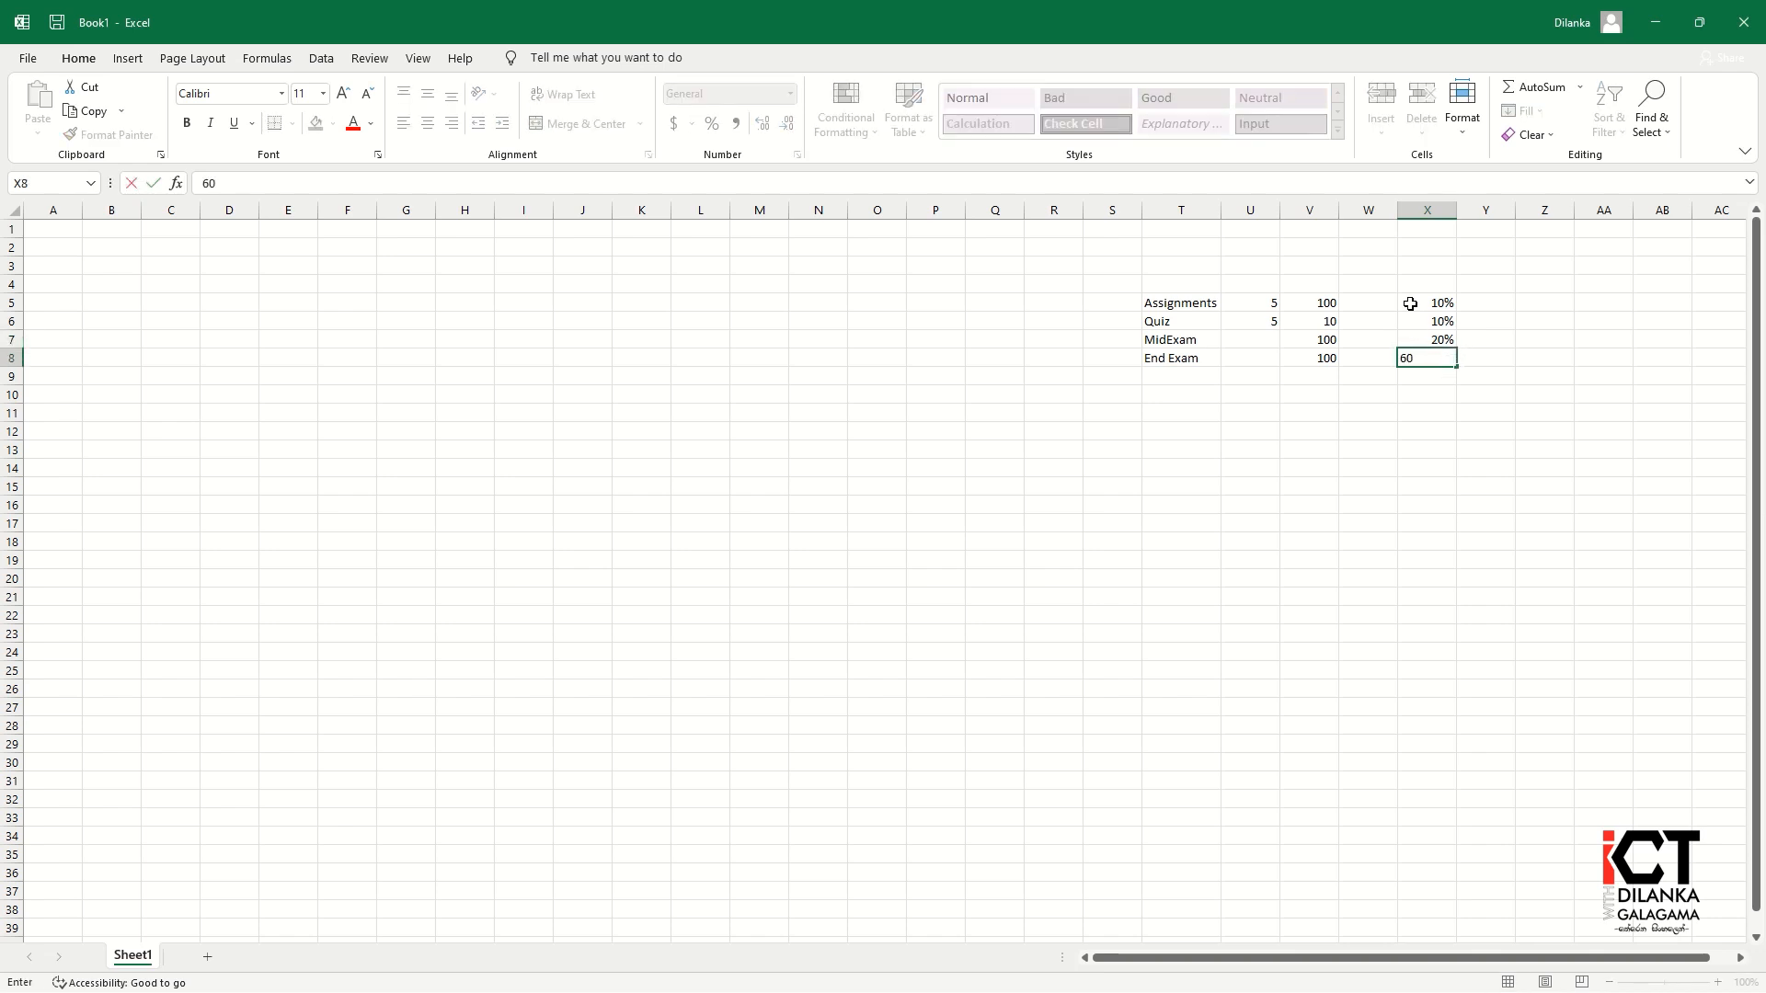
text(%)
key(Return)
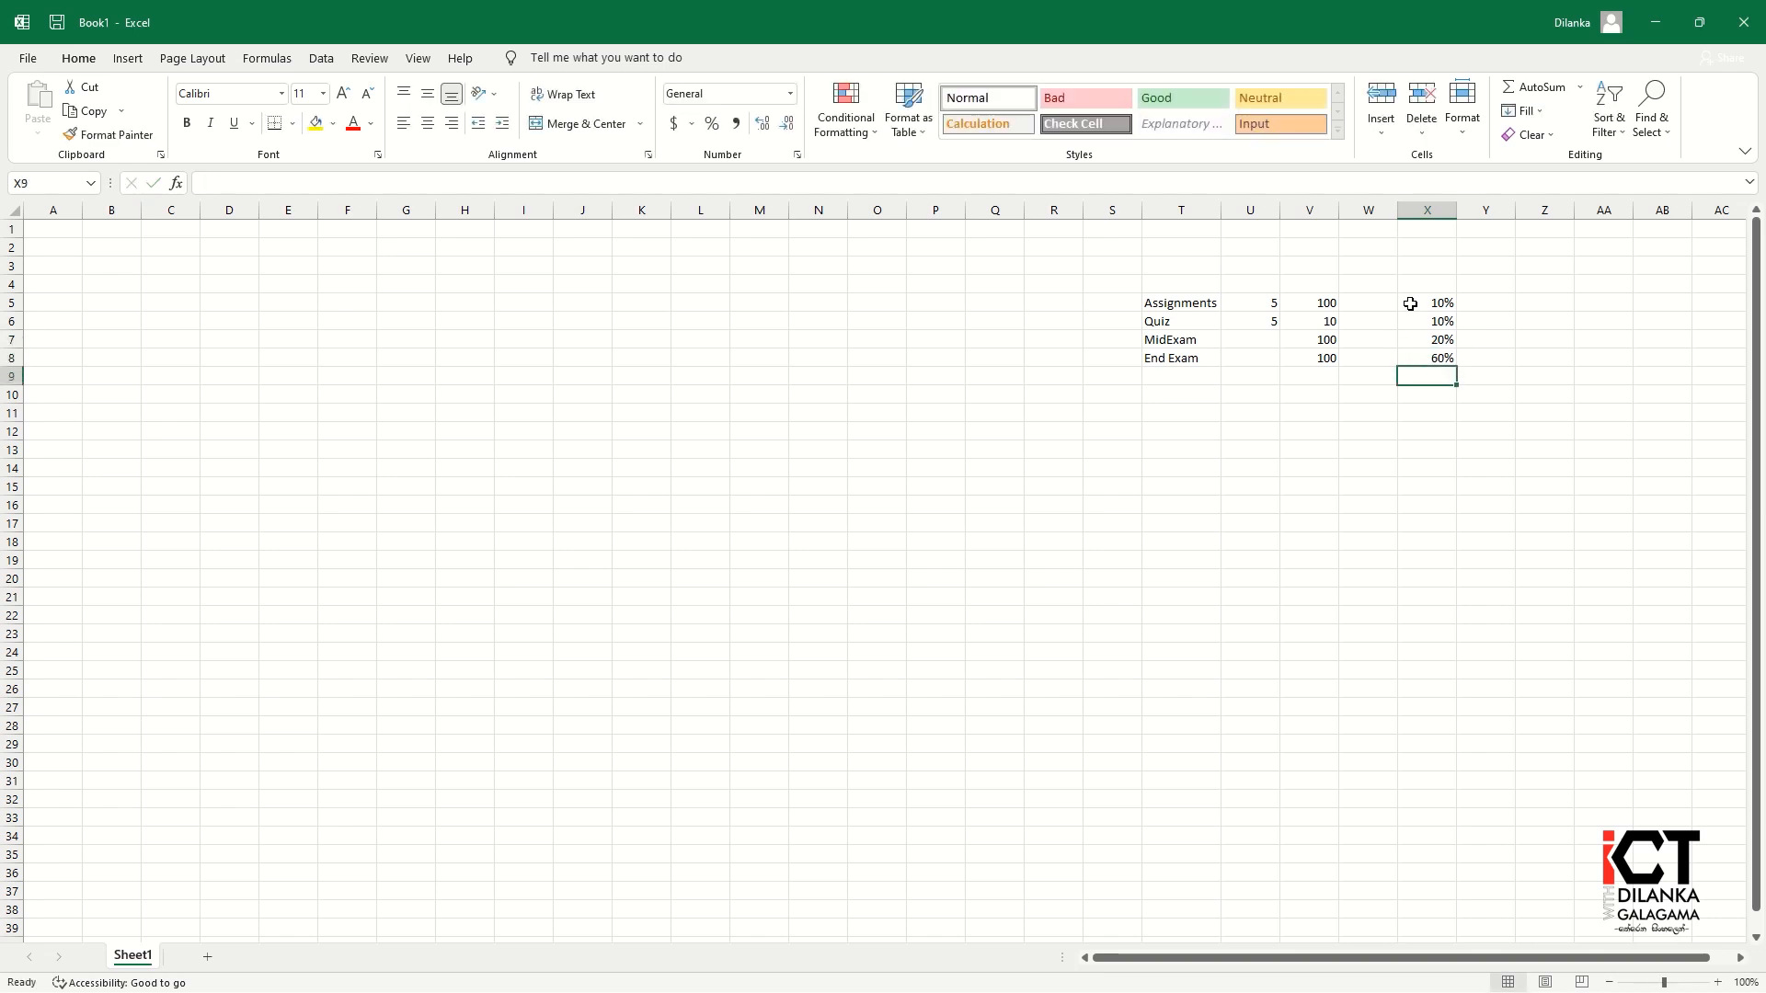
Step: Enter the total weight of 100% in X9 below the individual weights
text(100)
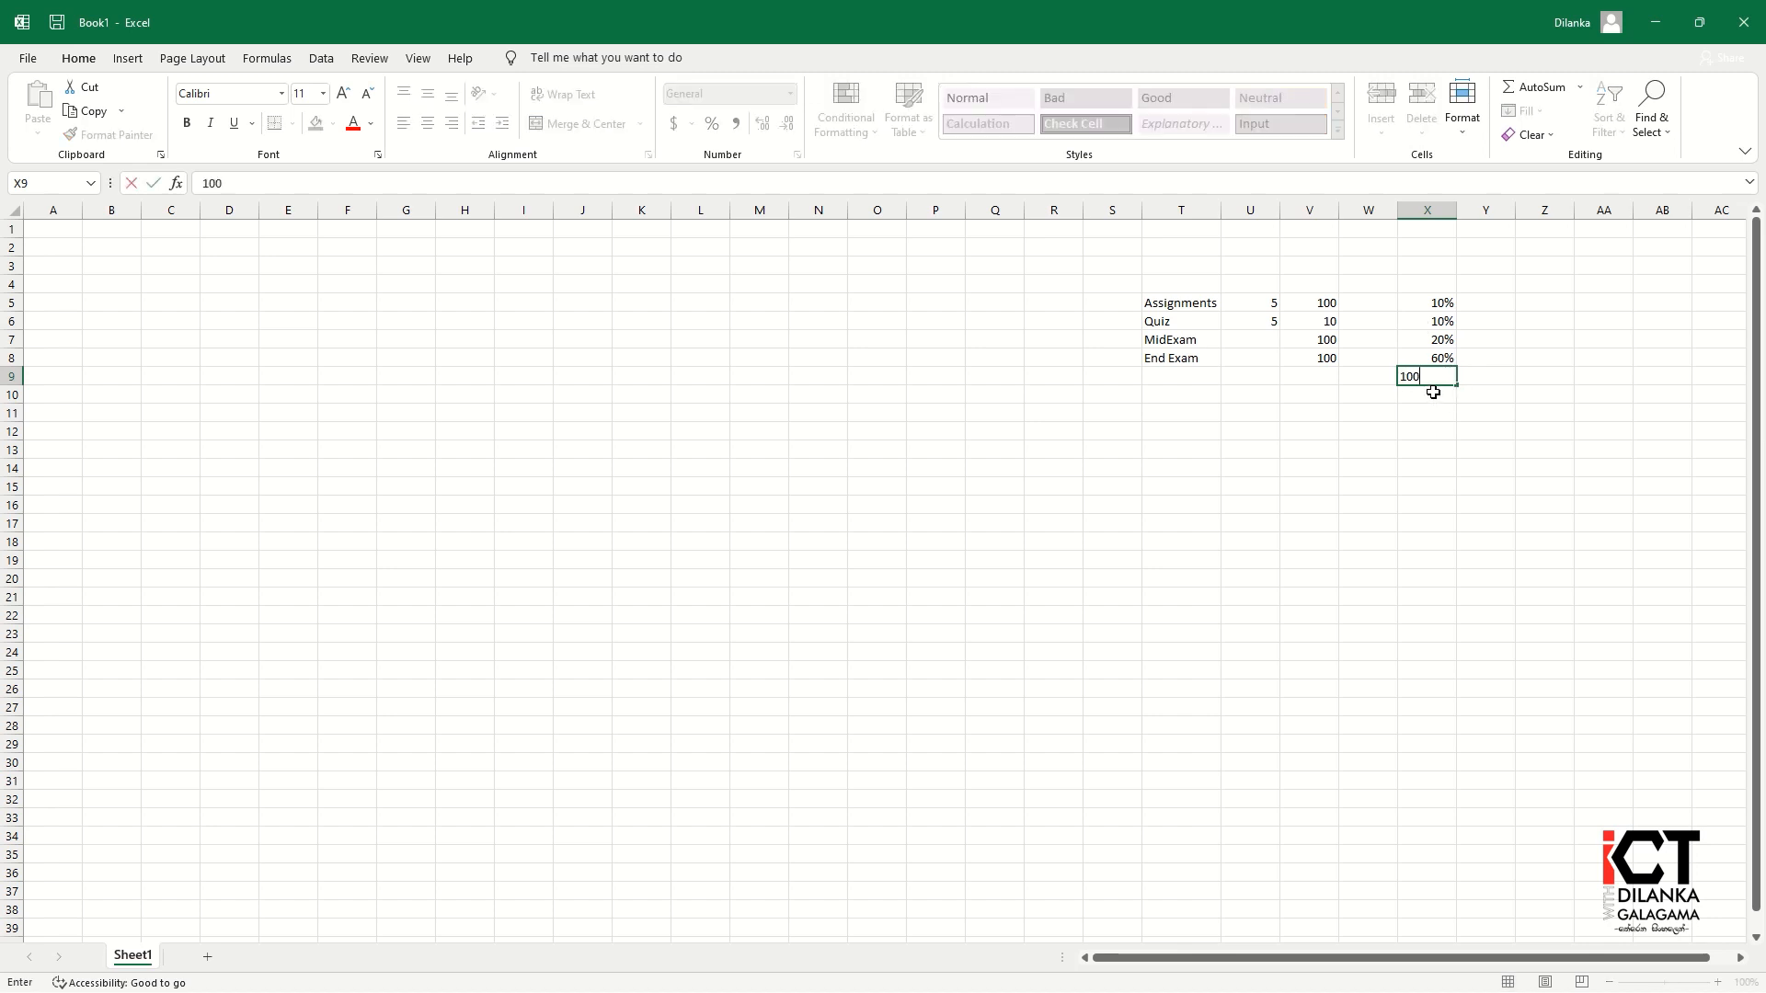
text(%)
key(Return)
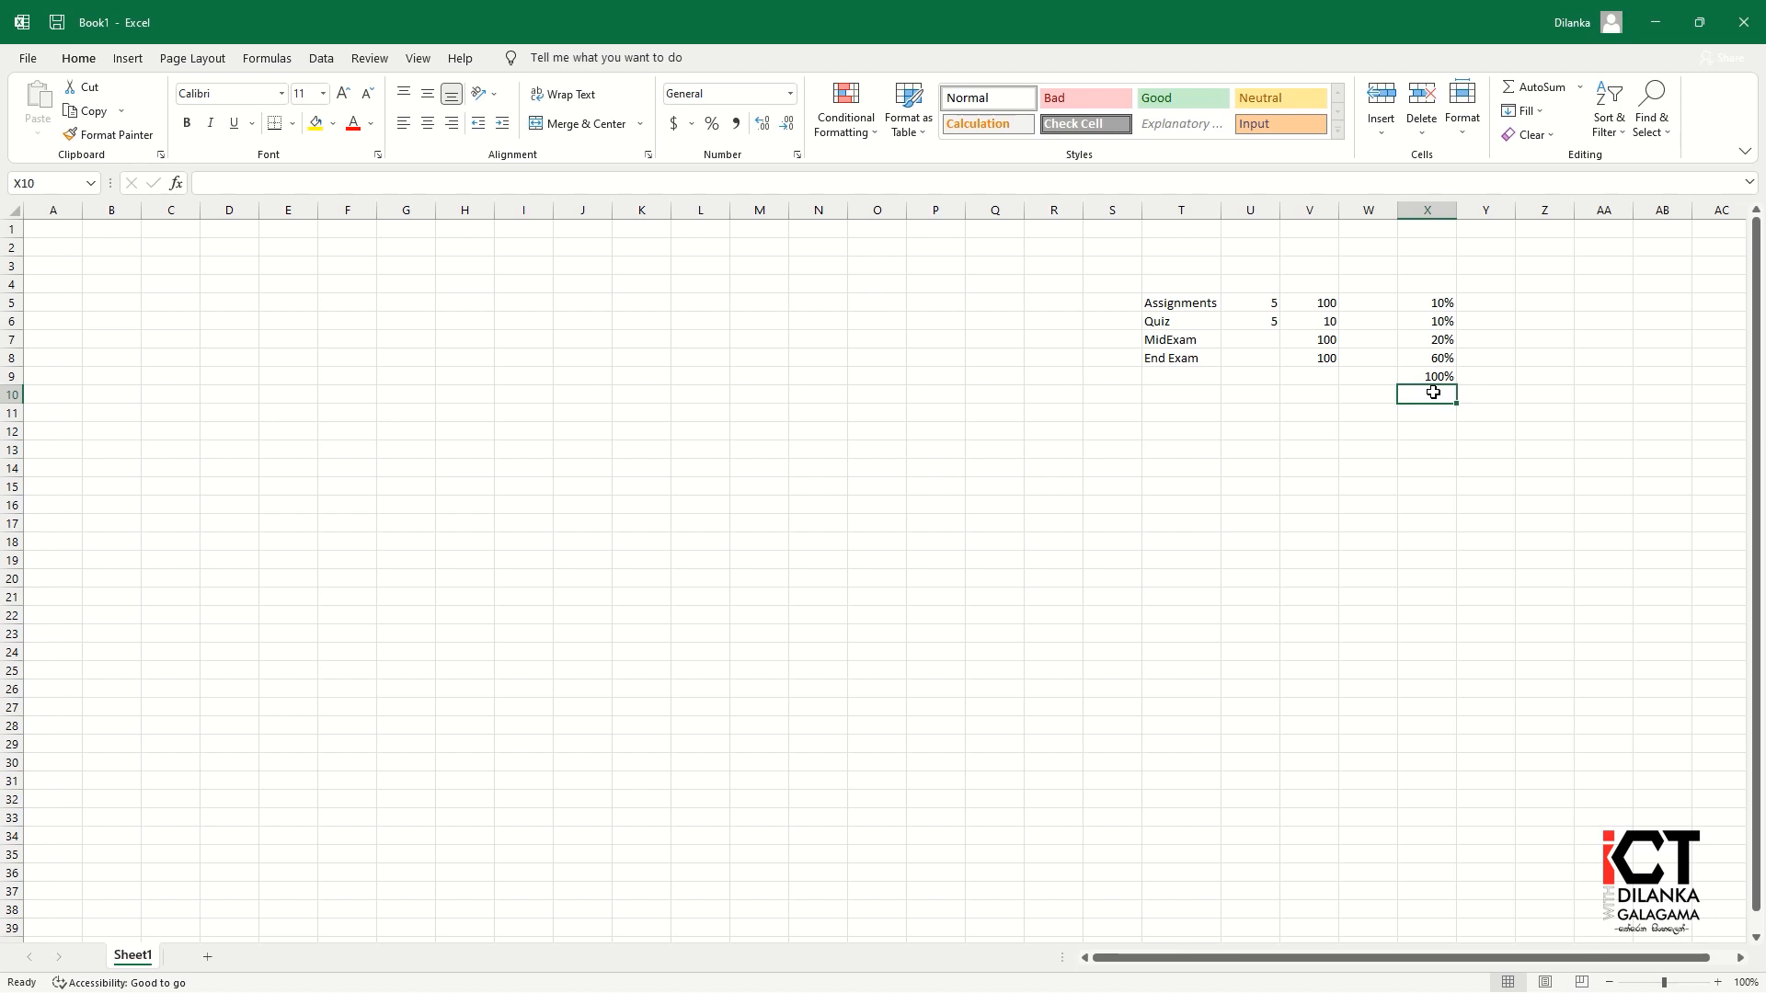
Step: Enter the column headers S/No in A2 and Stu No in B2
click(51, 244)
text(S/N)
key(Tab)
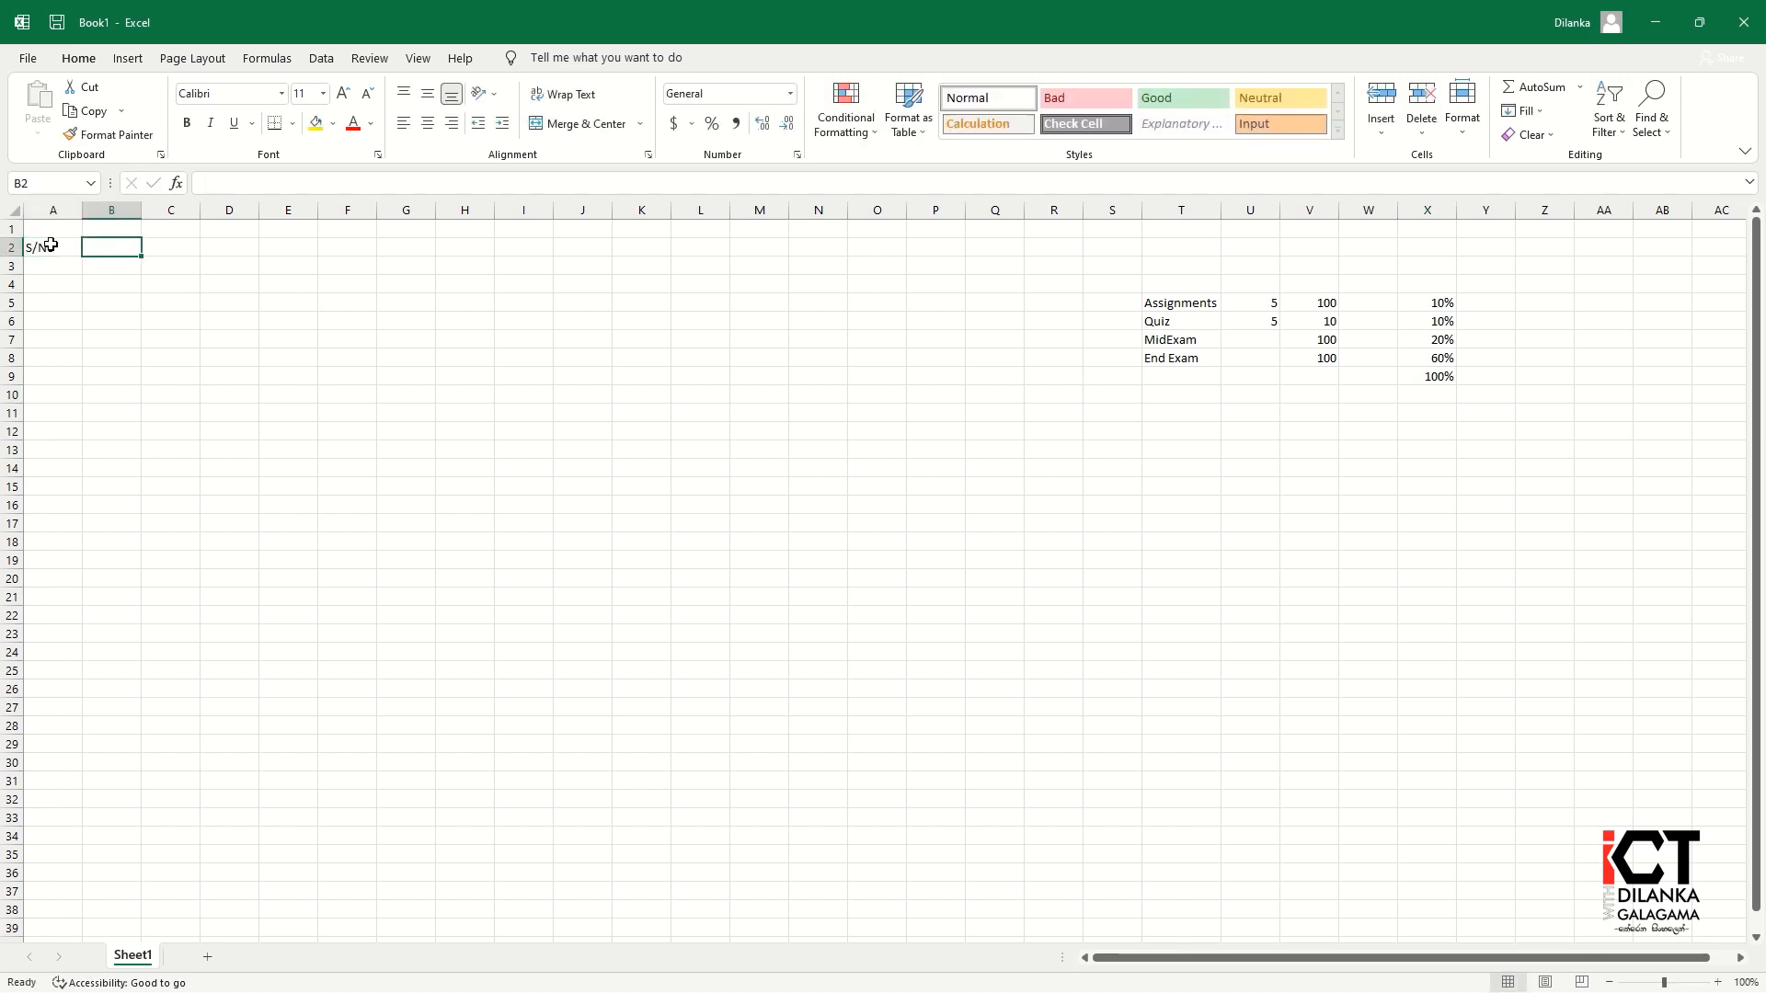
text(Stu No)
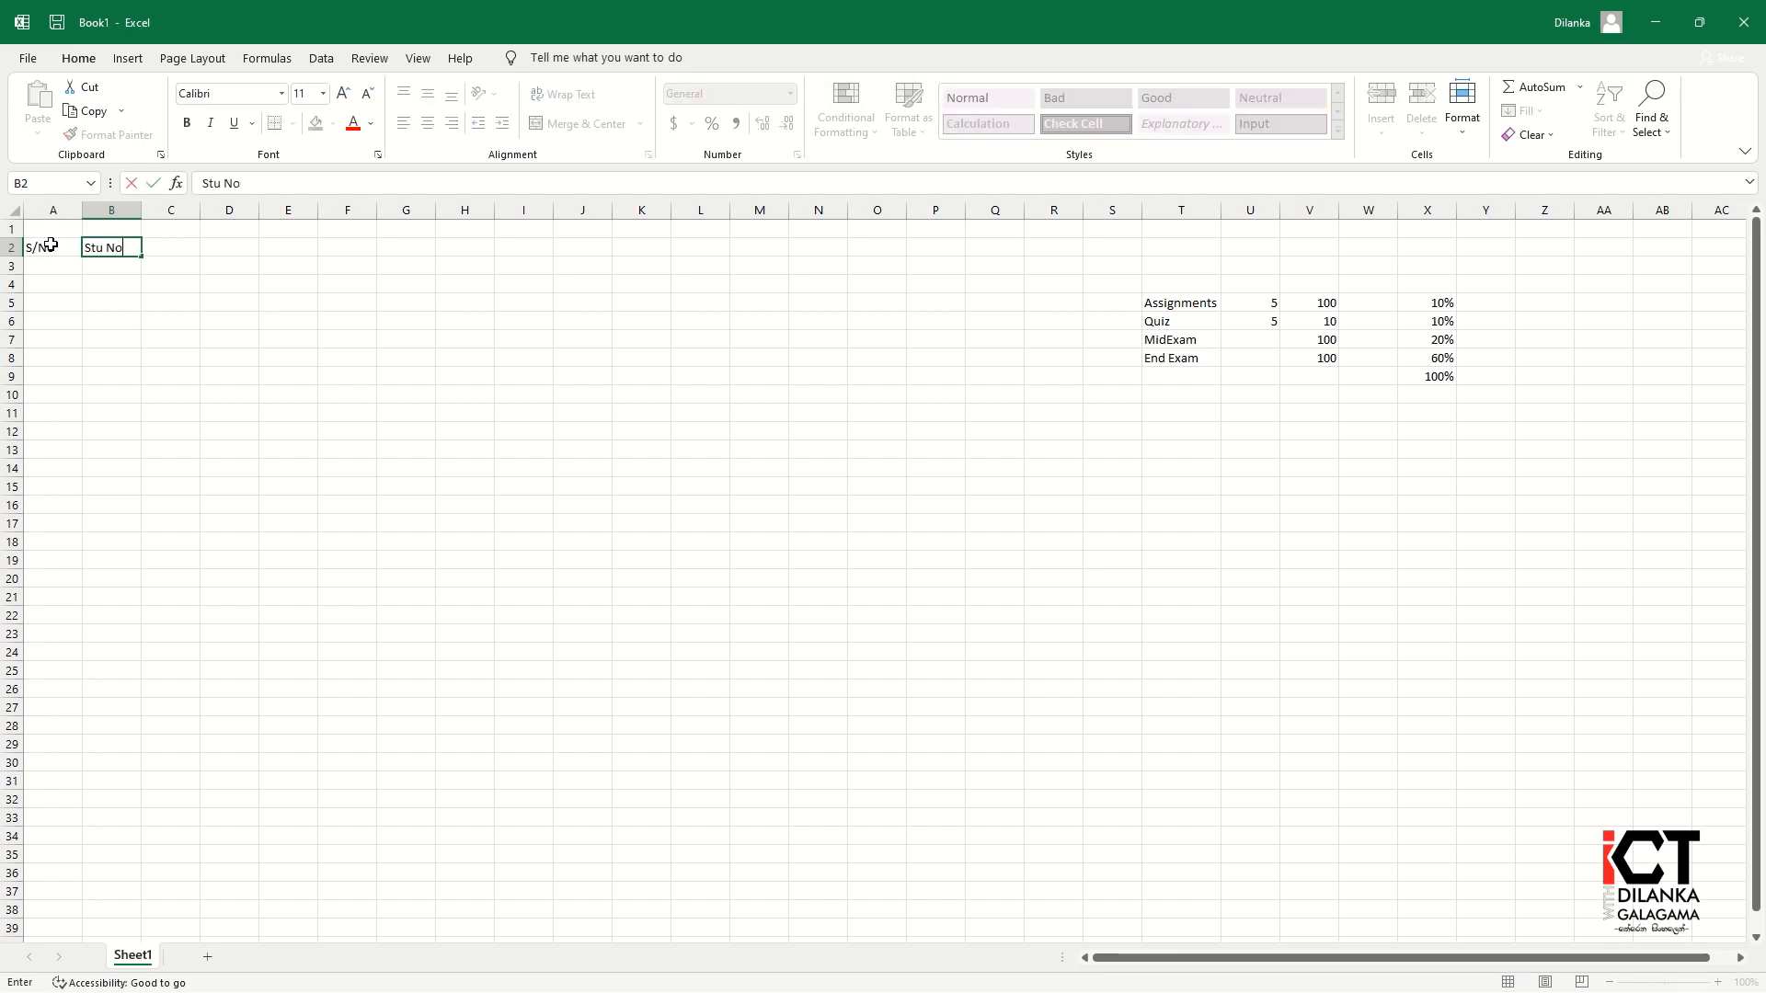
key(Tab)
Step: Enter As01 in C2 and fill the series across to As05 in G2
text(As01)
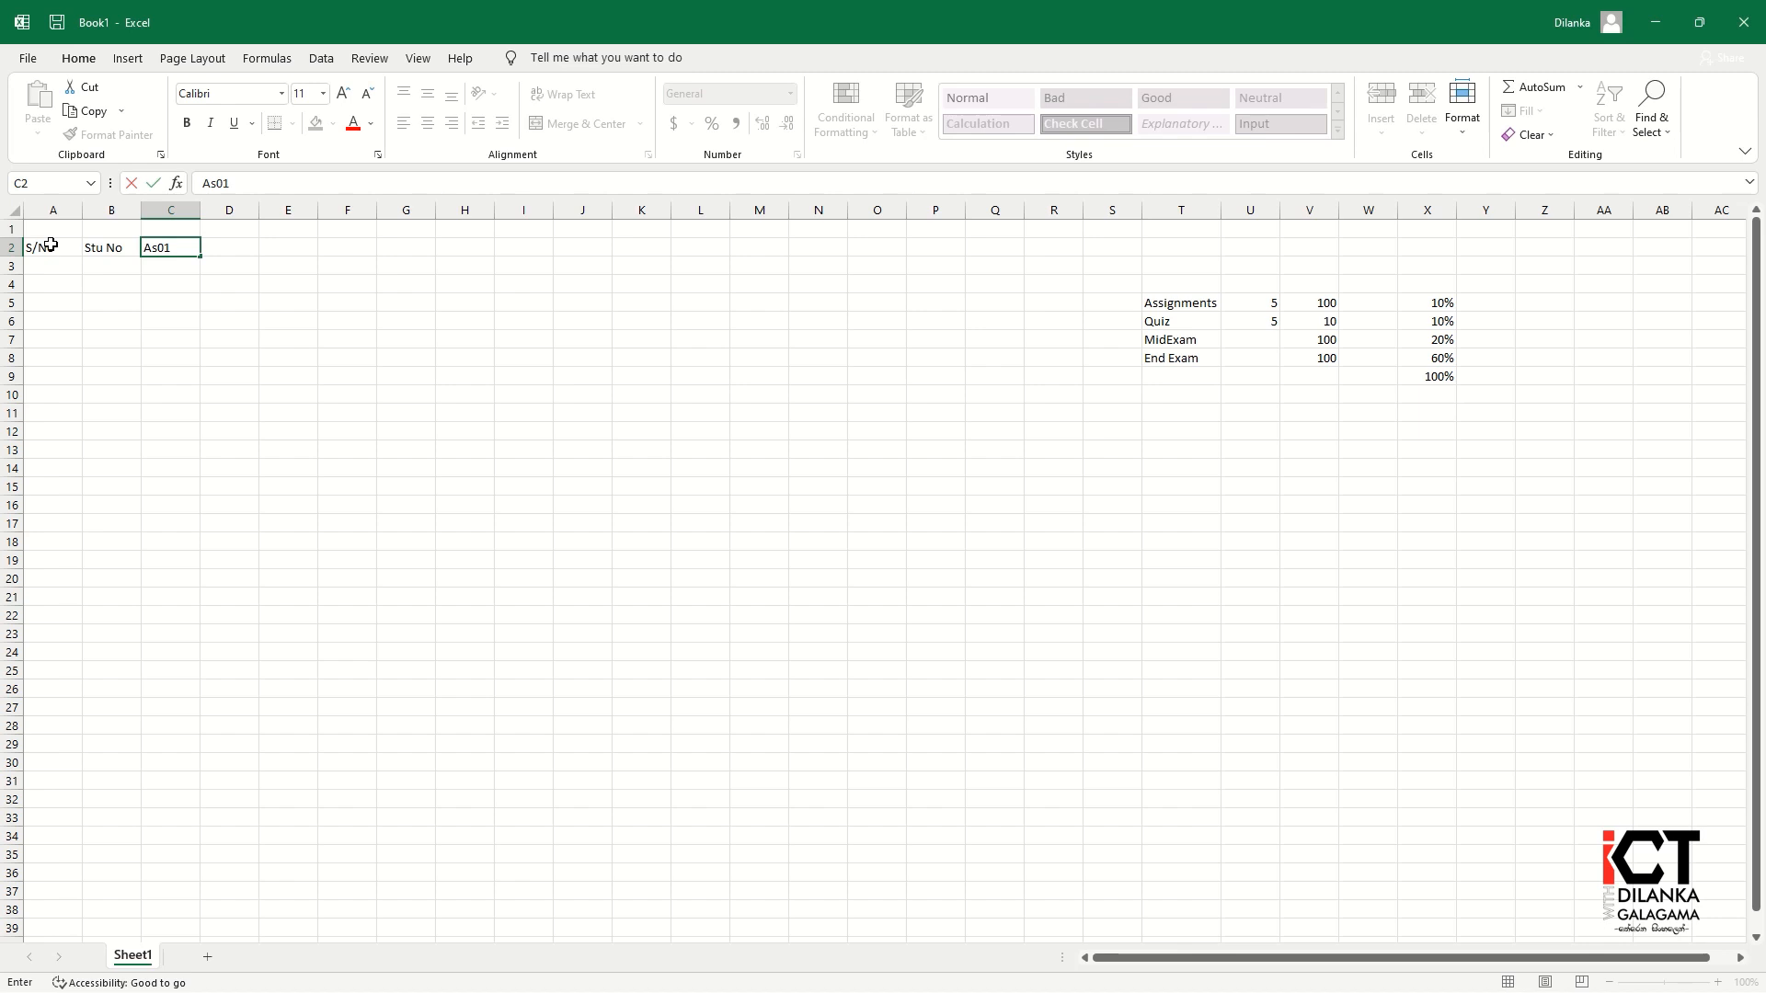
key(ctrl+Return)
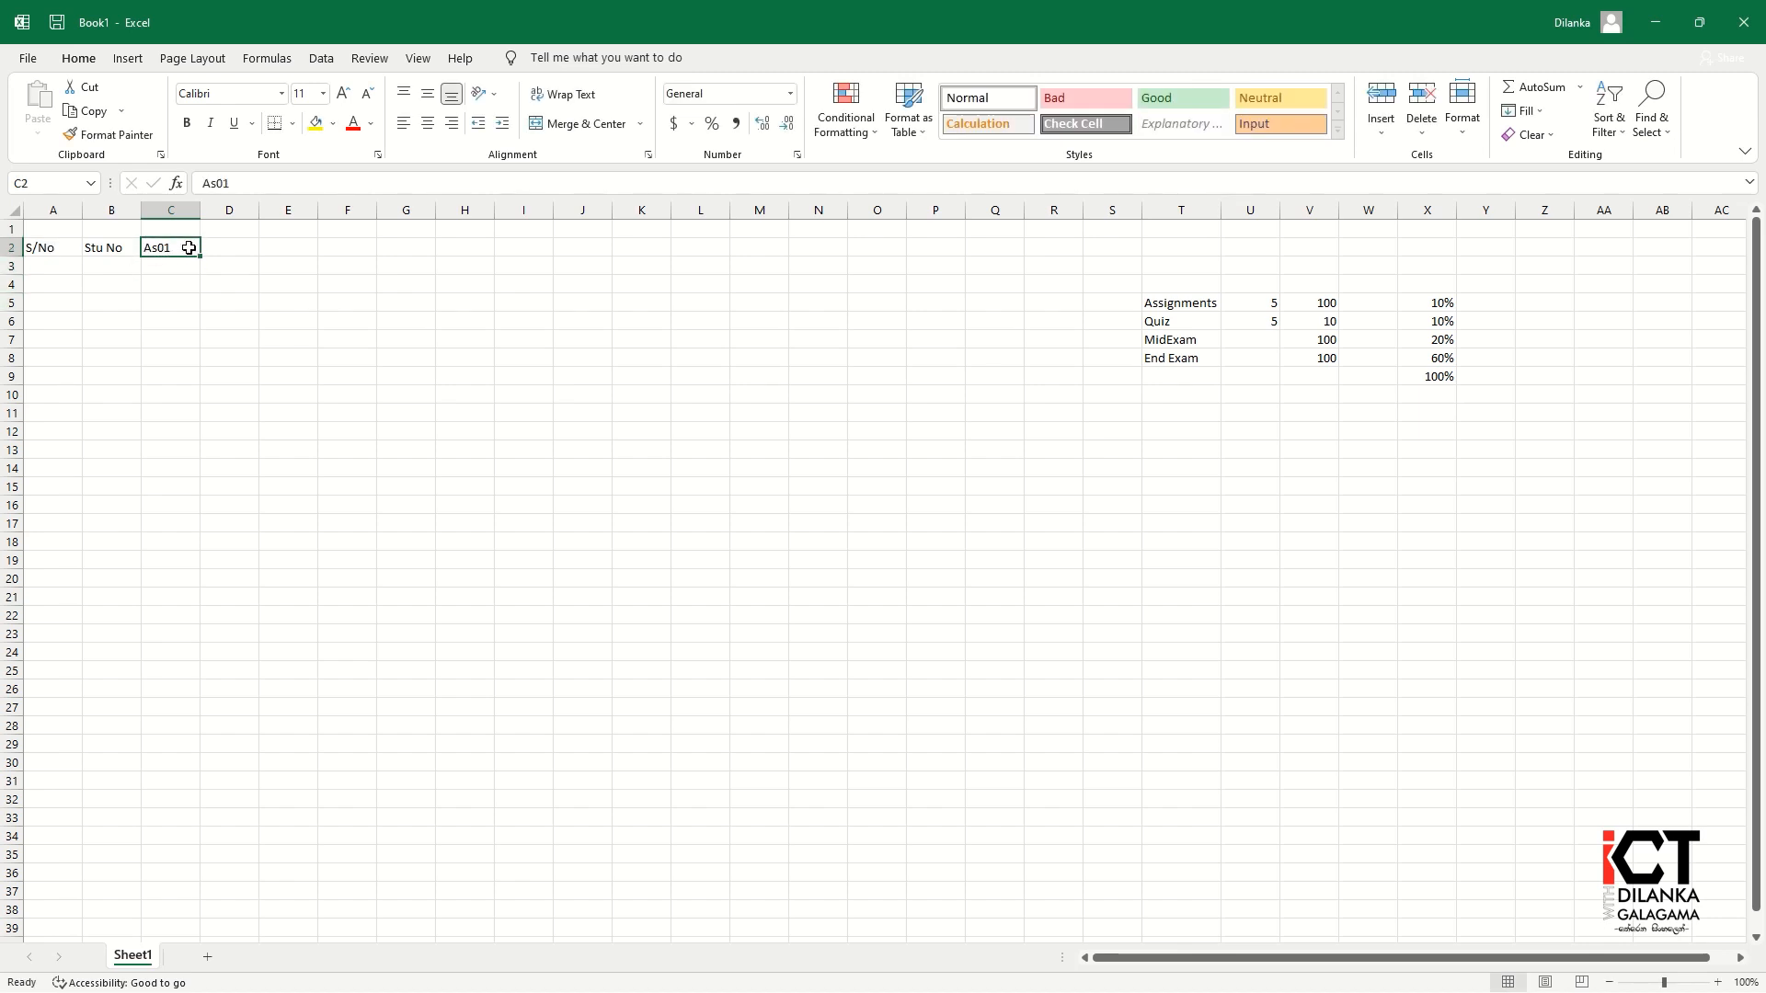
drag(200, 256, 435, 256)
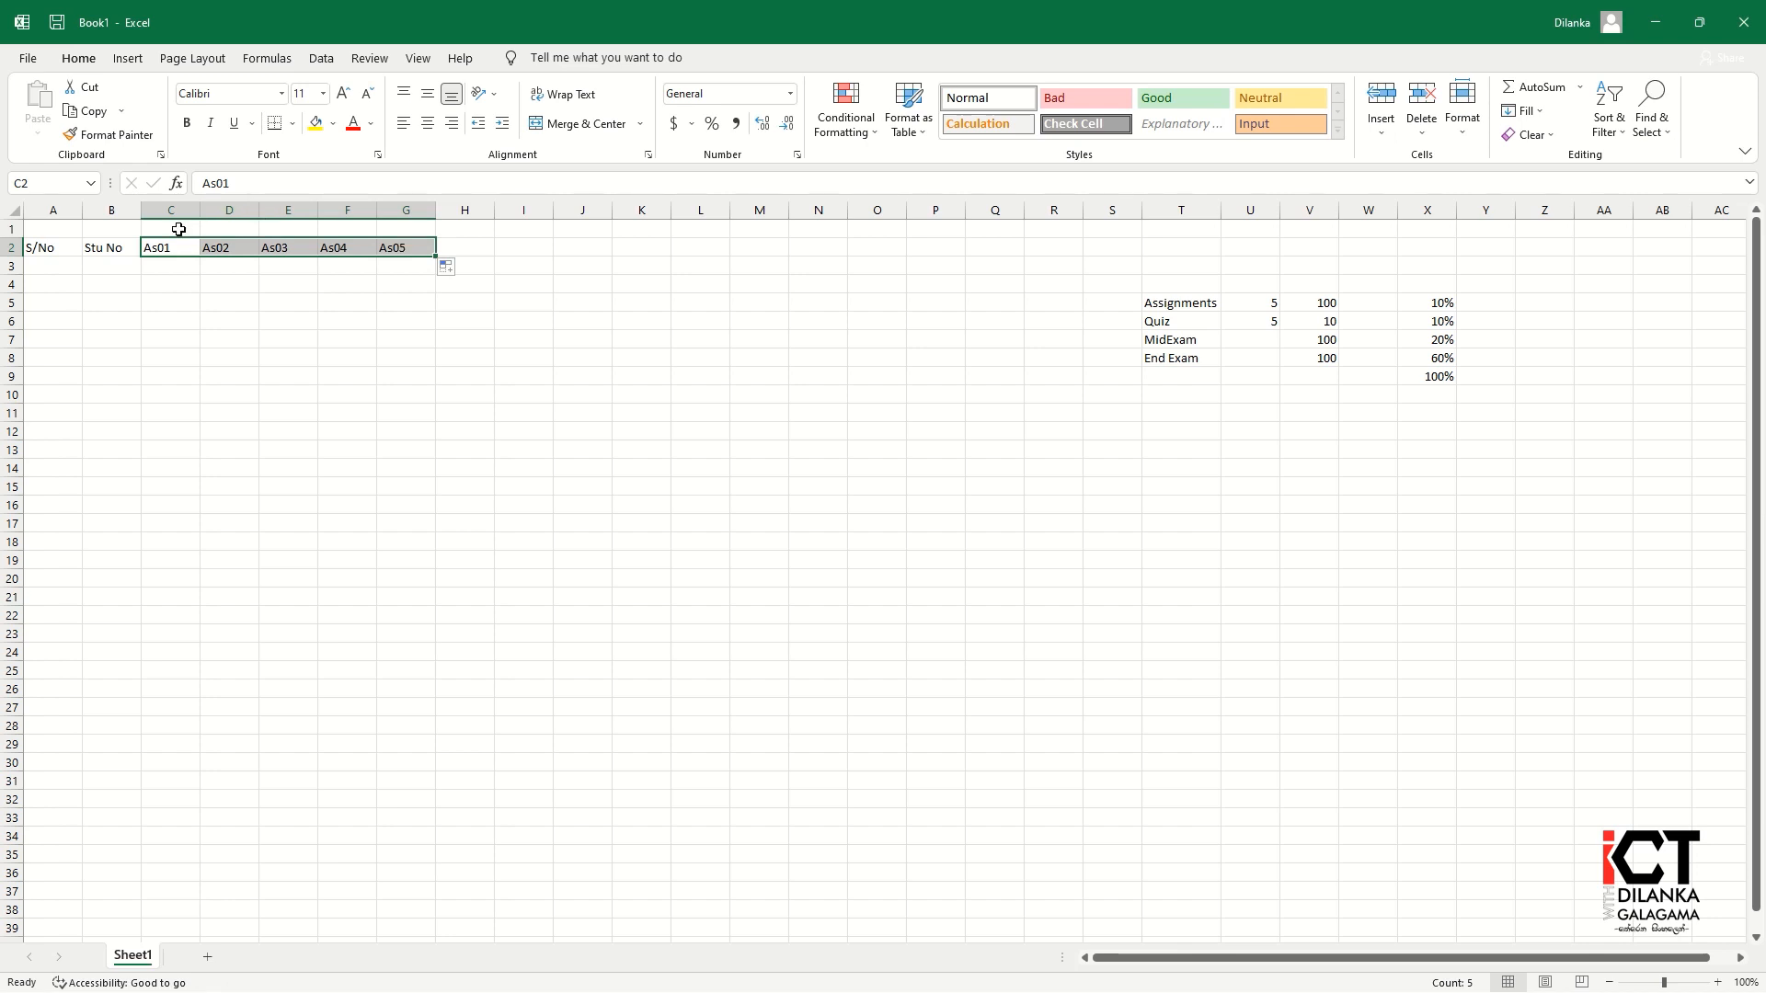
Step: Merge and center C1:G1 above the assignment columns and give it the heading Assignments
click(178, 229)
key(shift+Right)
key(shift+Right)
key(shift+Right)
key(shift+Right)
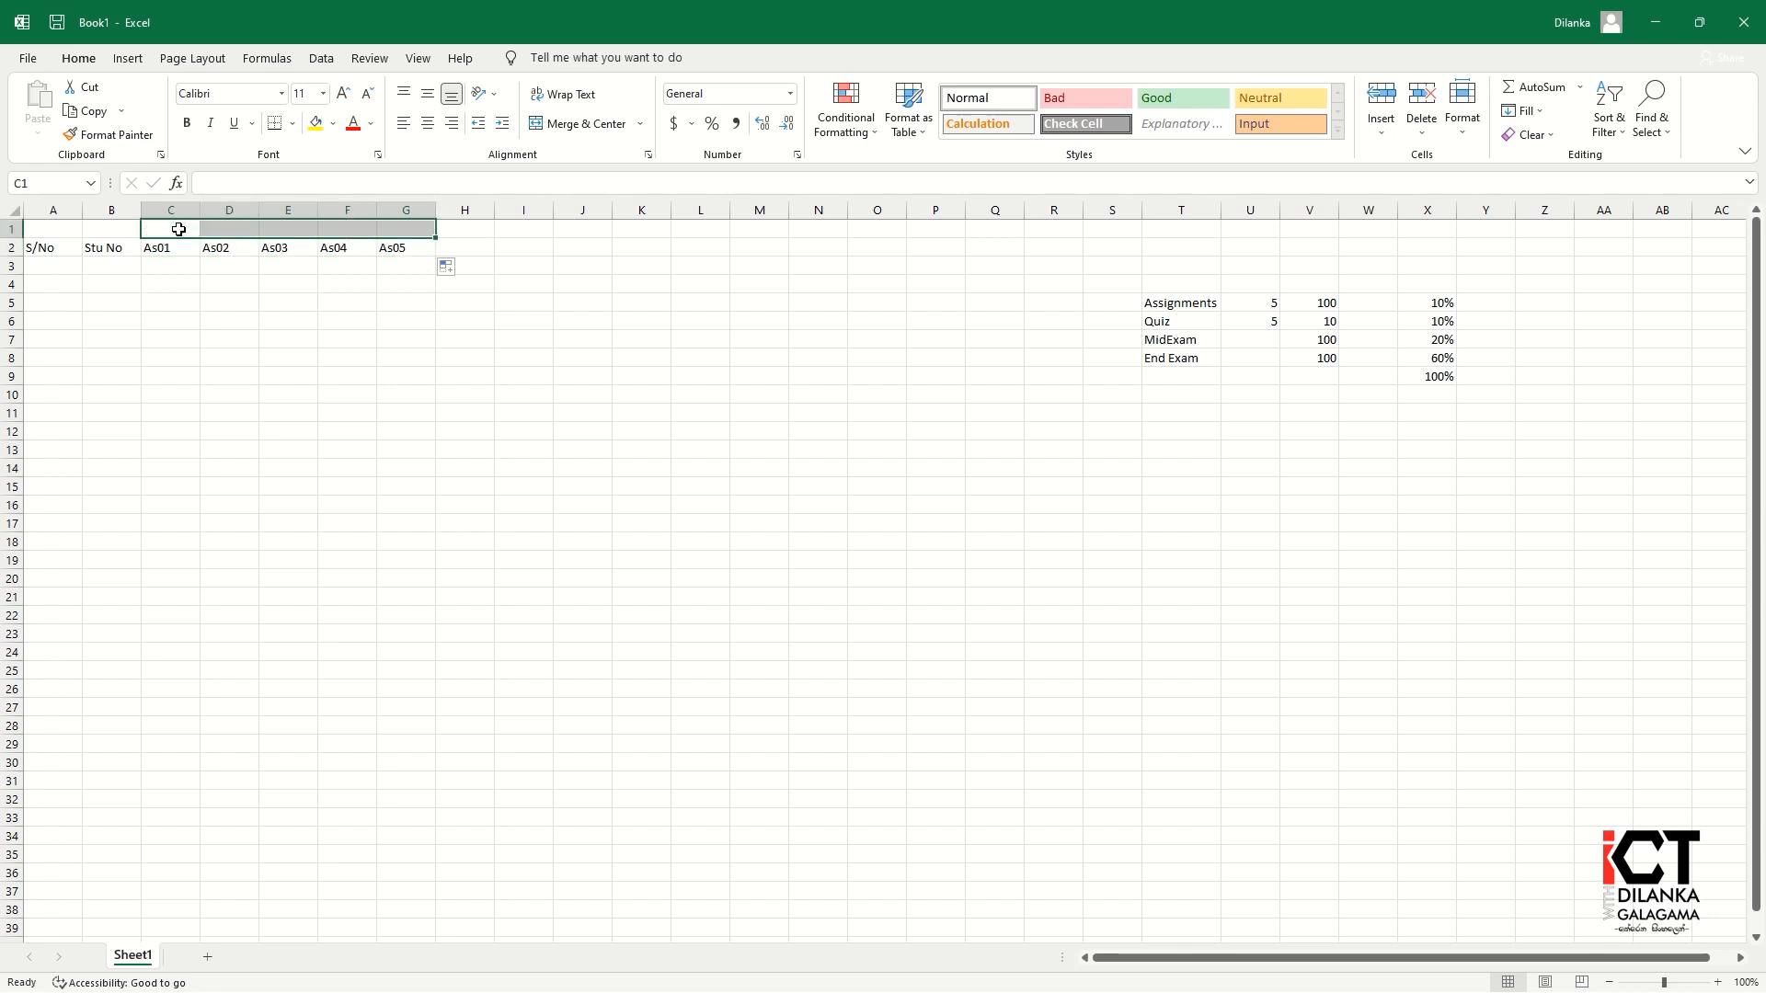
click(583, 123)
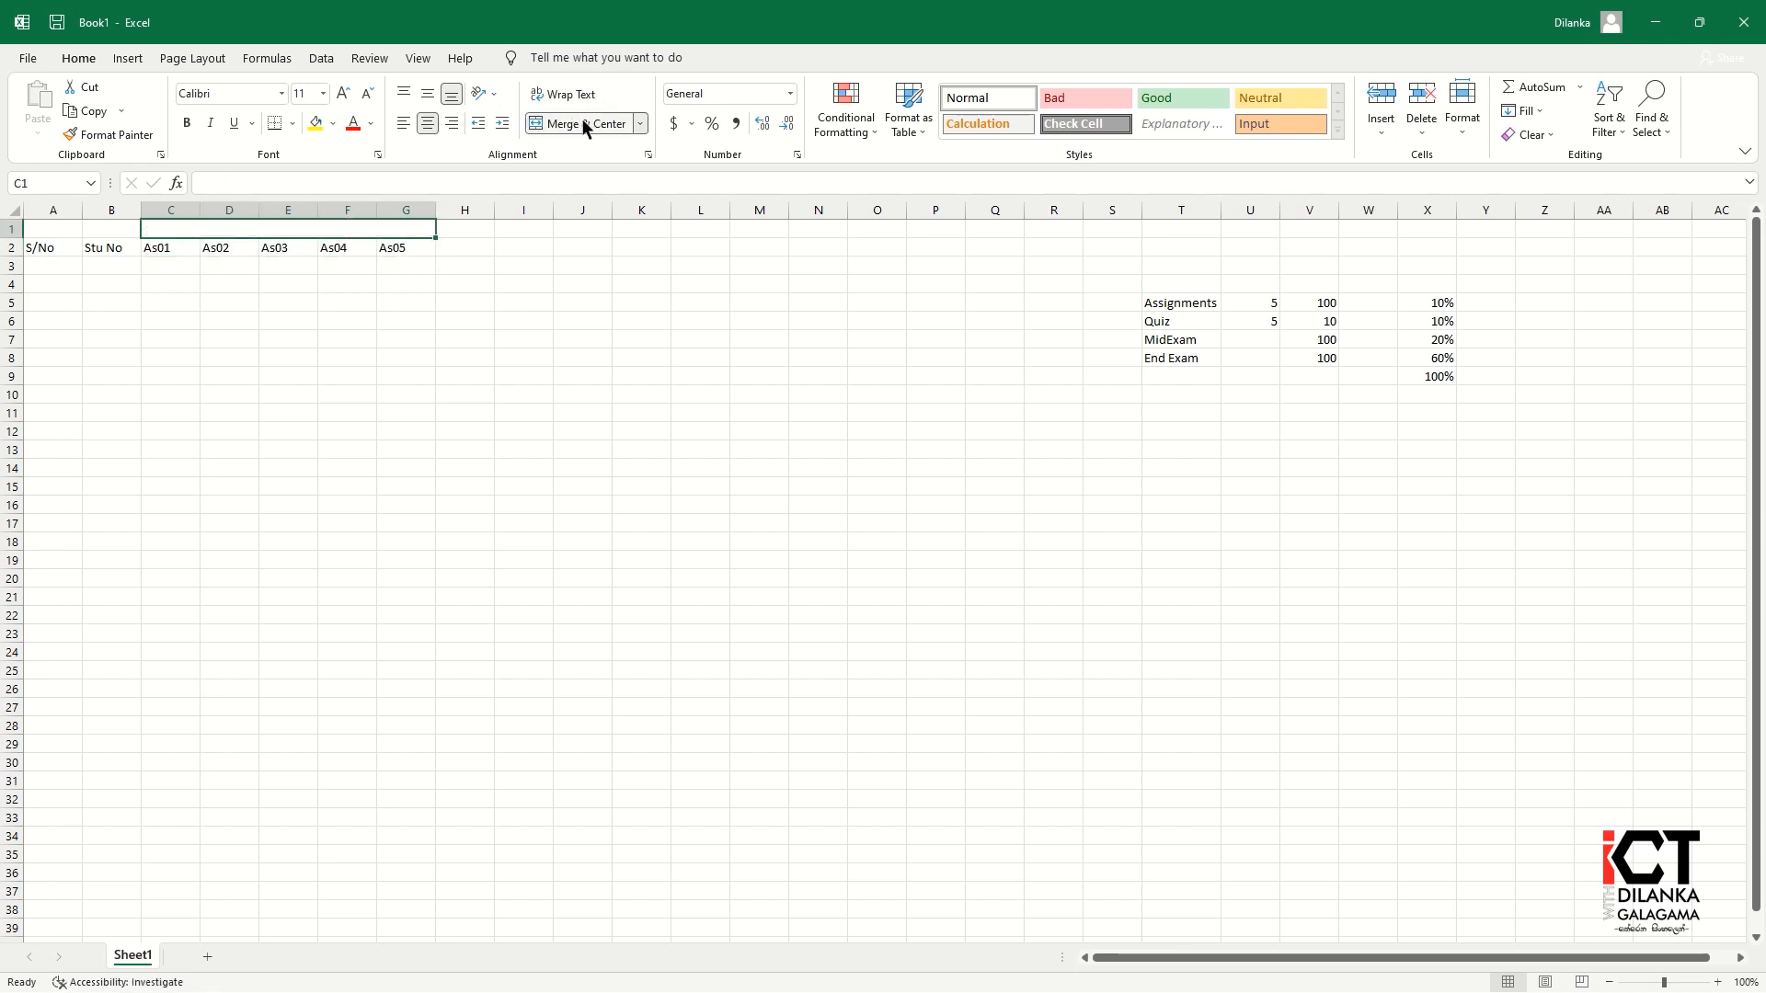
text(Assignments)
key(Tab)
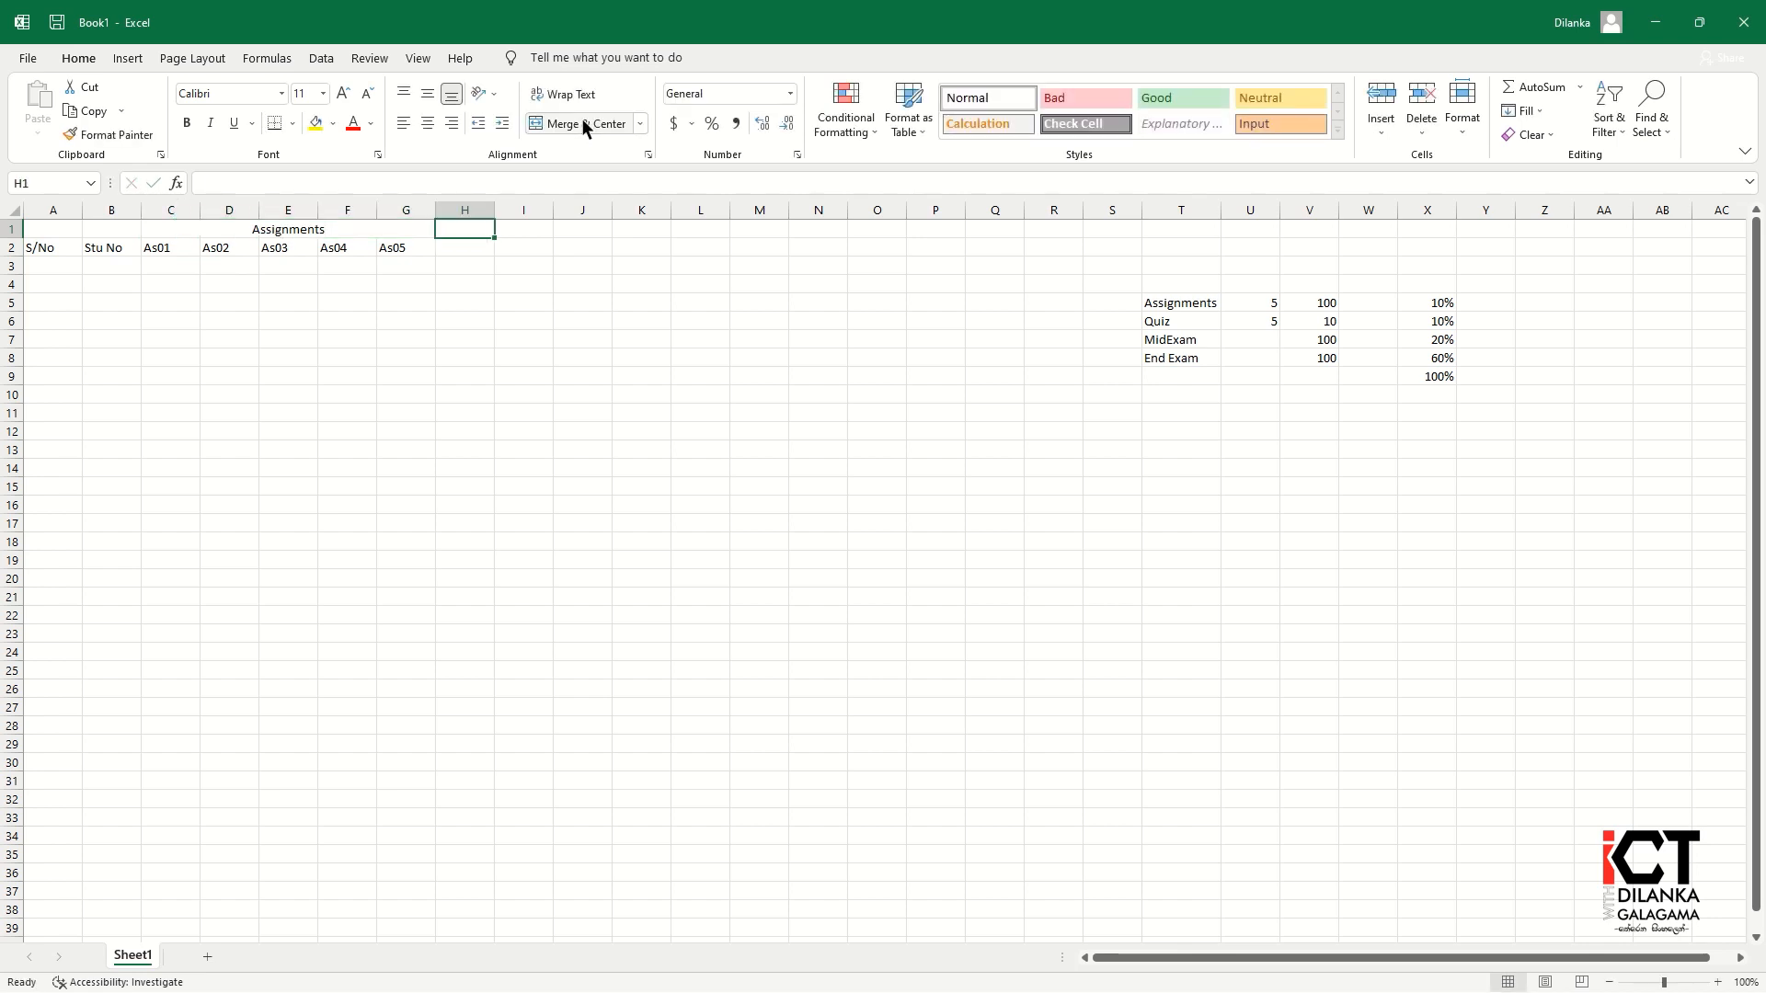
Step: Enter Q01 in H2 and fill the series across to Q05 in L2
click(474, 246)
text(Q01)
key(ctrl+Return)
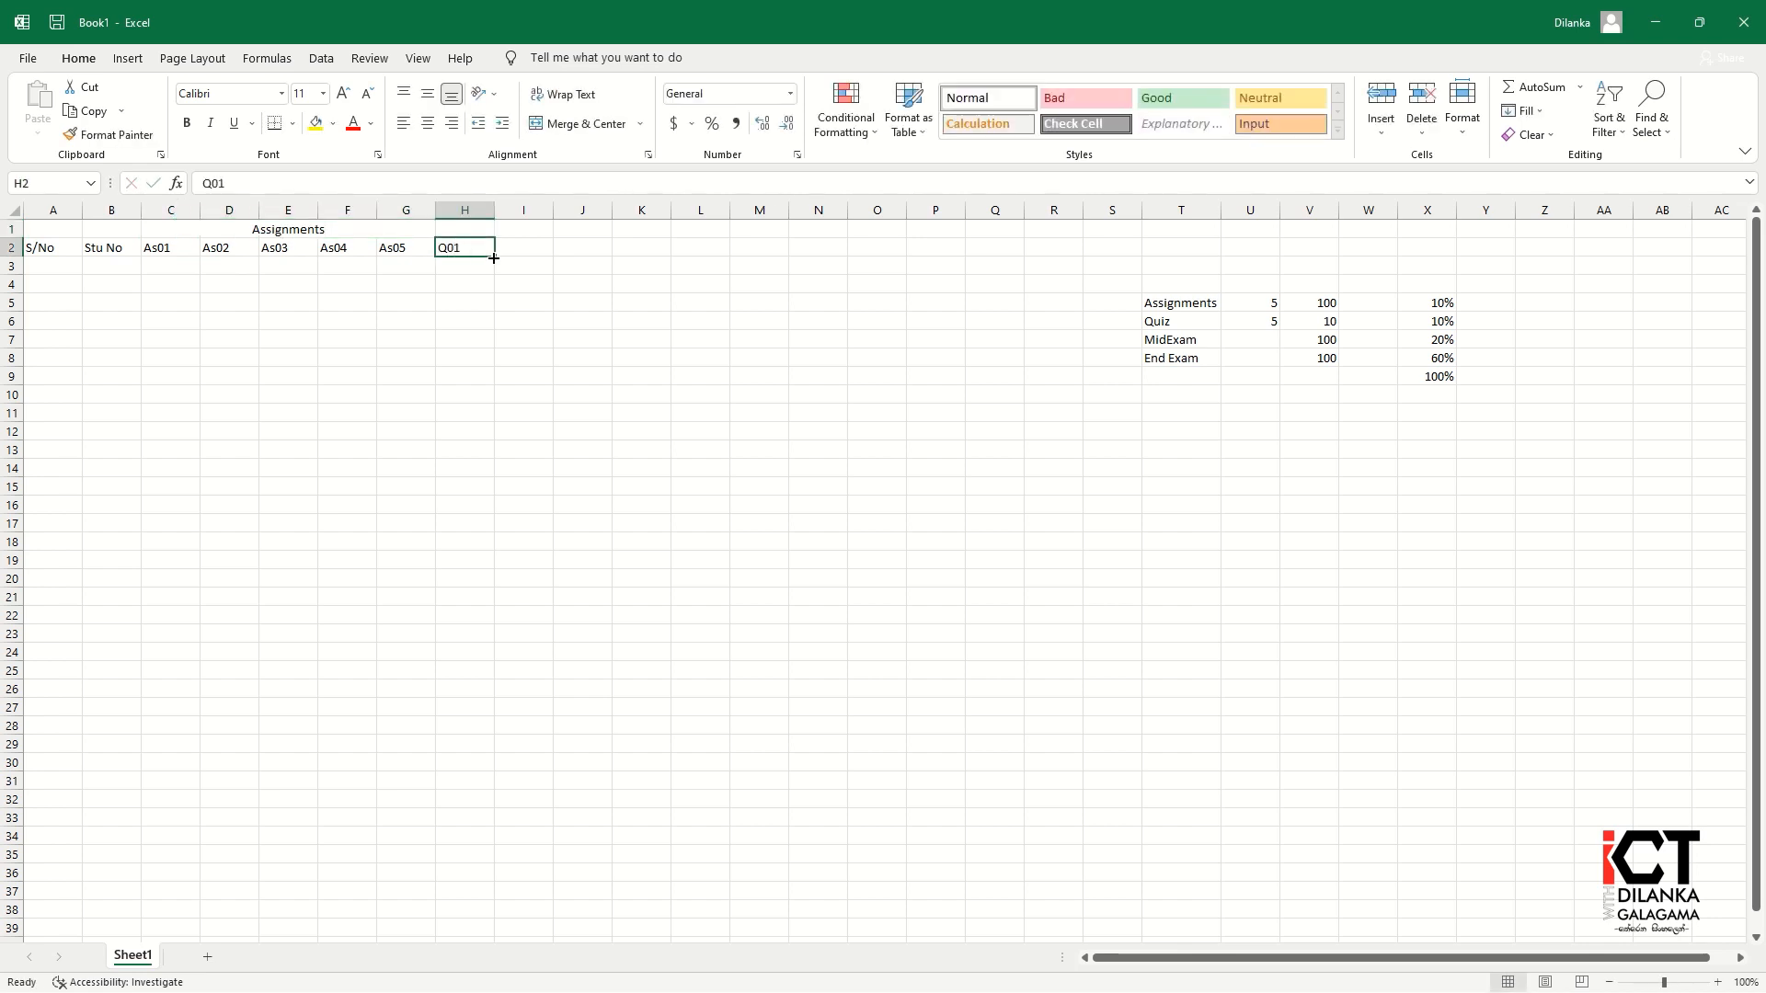
drag(494, 256, 706, 253)
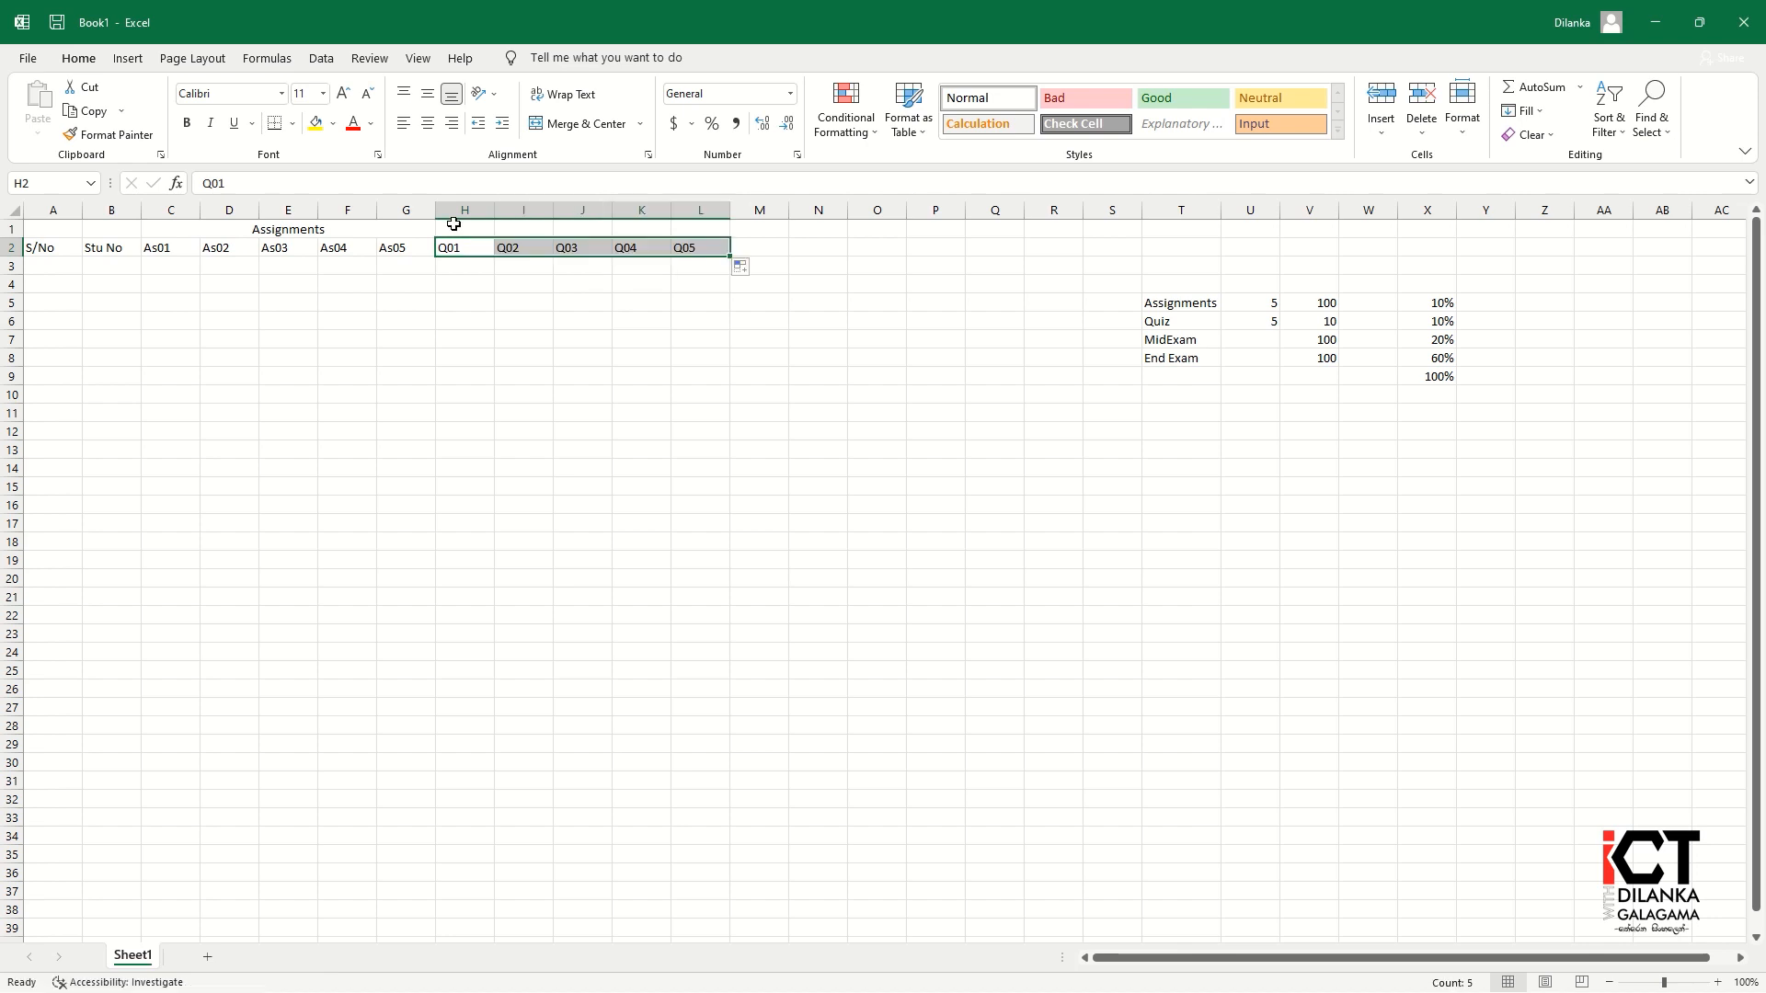
Step: Enter the heading Quizzes in H1 above the quiz columns
click(454, 224)
key(shift+Right)
key(shift+Right)
key(shift+Right)
key(shift+Right)
text(Quizzes)
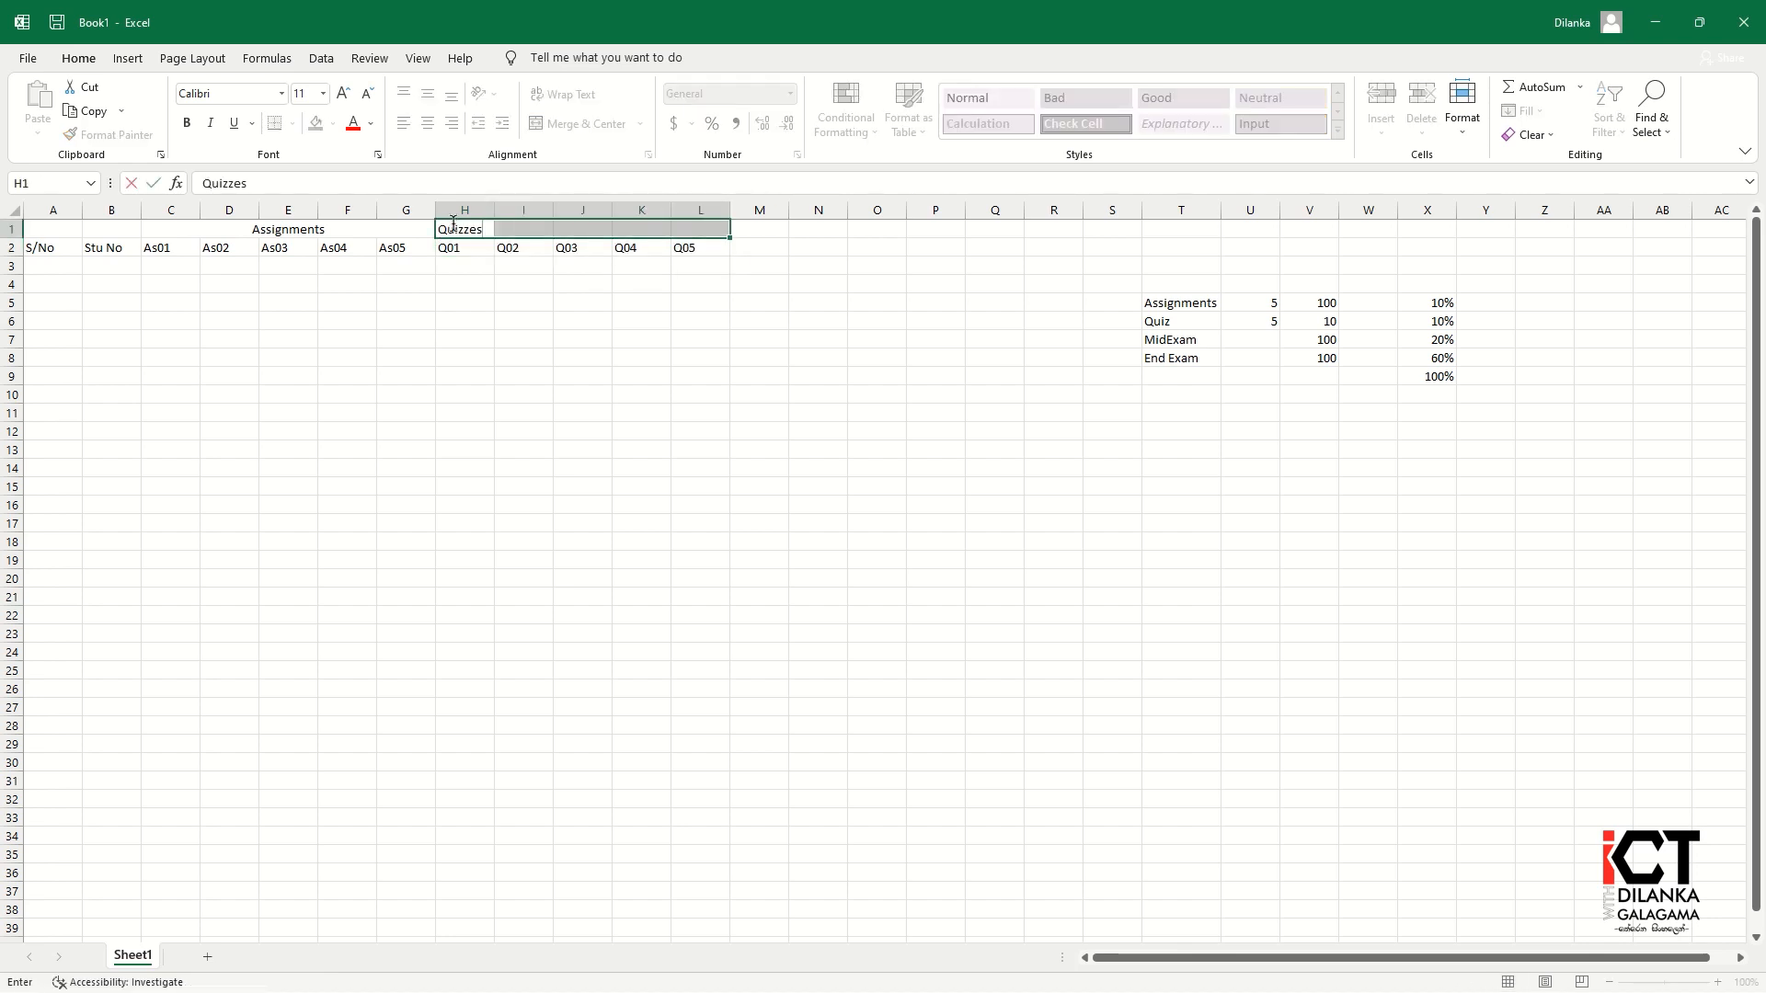
click(587, 281)
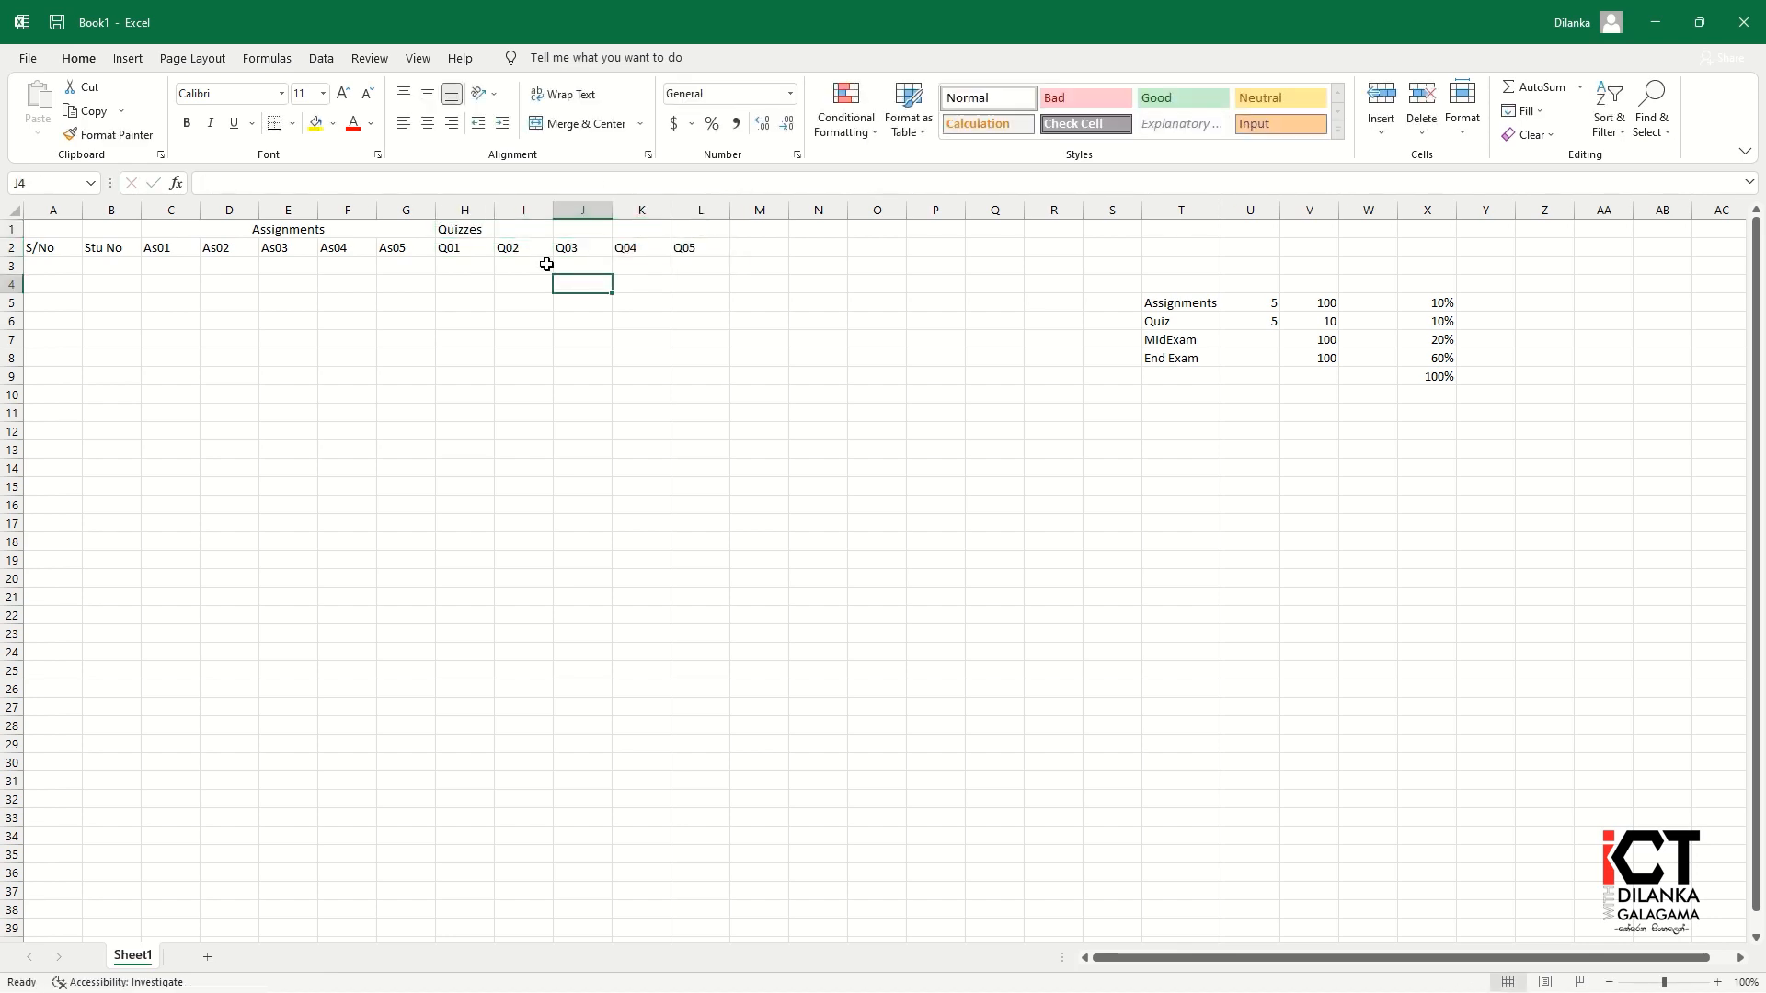
Step: Merge and center the Quizzes heading over H1:L1 and add the headings Mid Exam and End Exam in columns M and N beside Q05
click(477, 230)
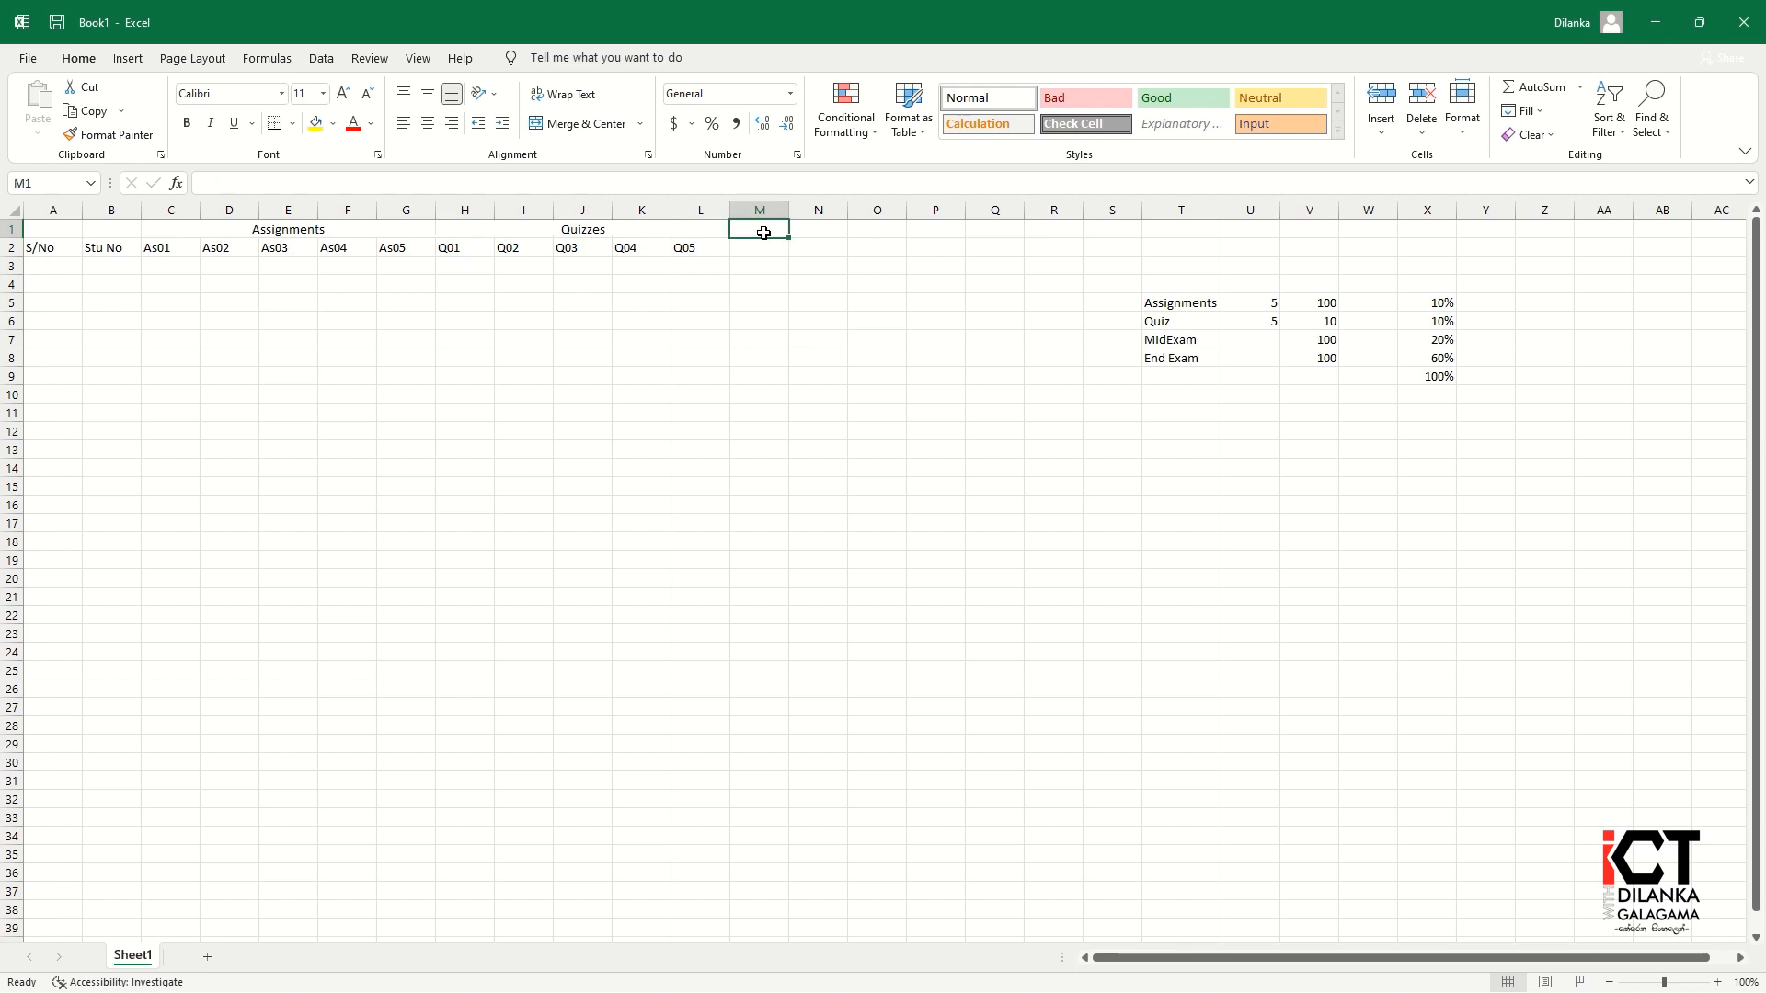
text(Mid Exam)
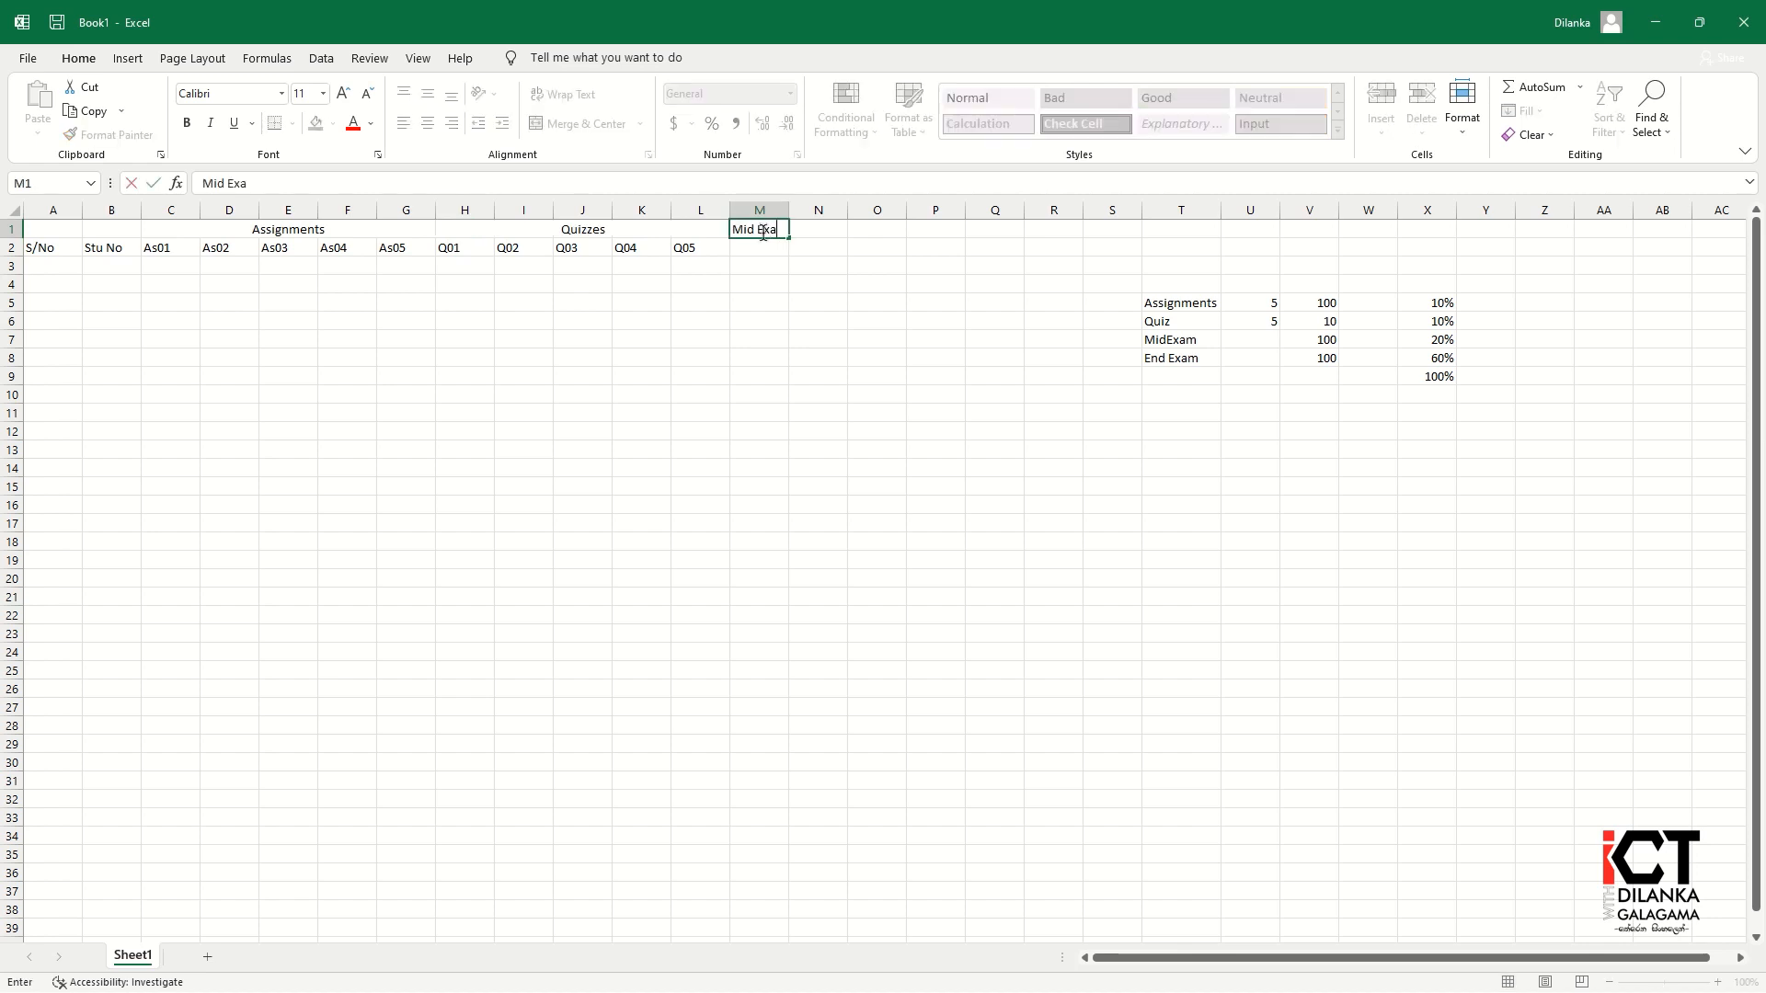
click(821, 227)
text(End Exam)
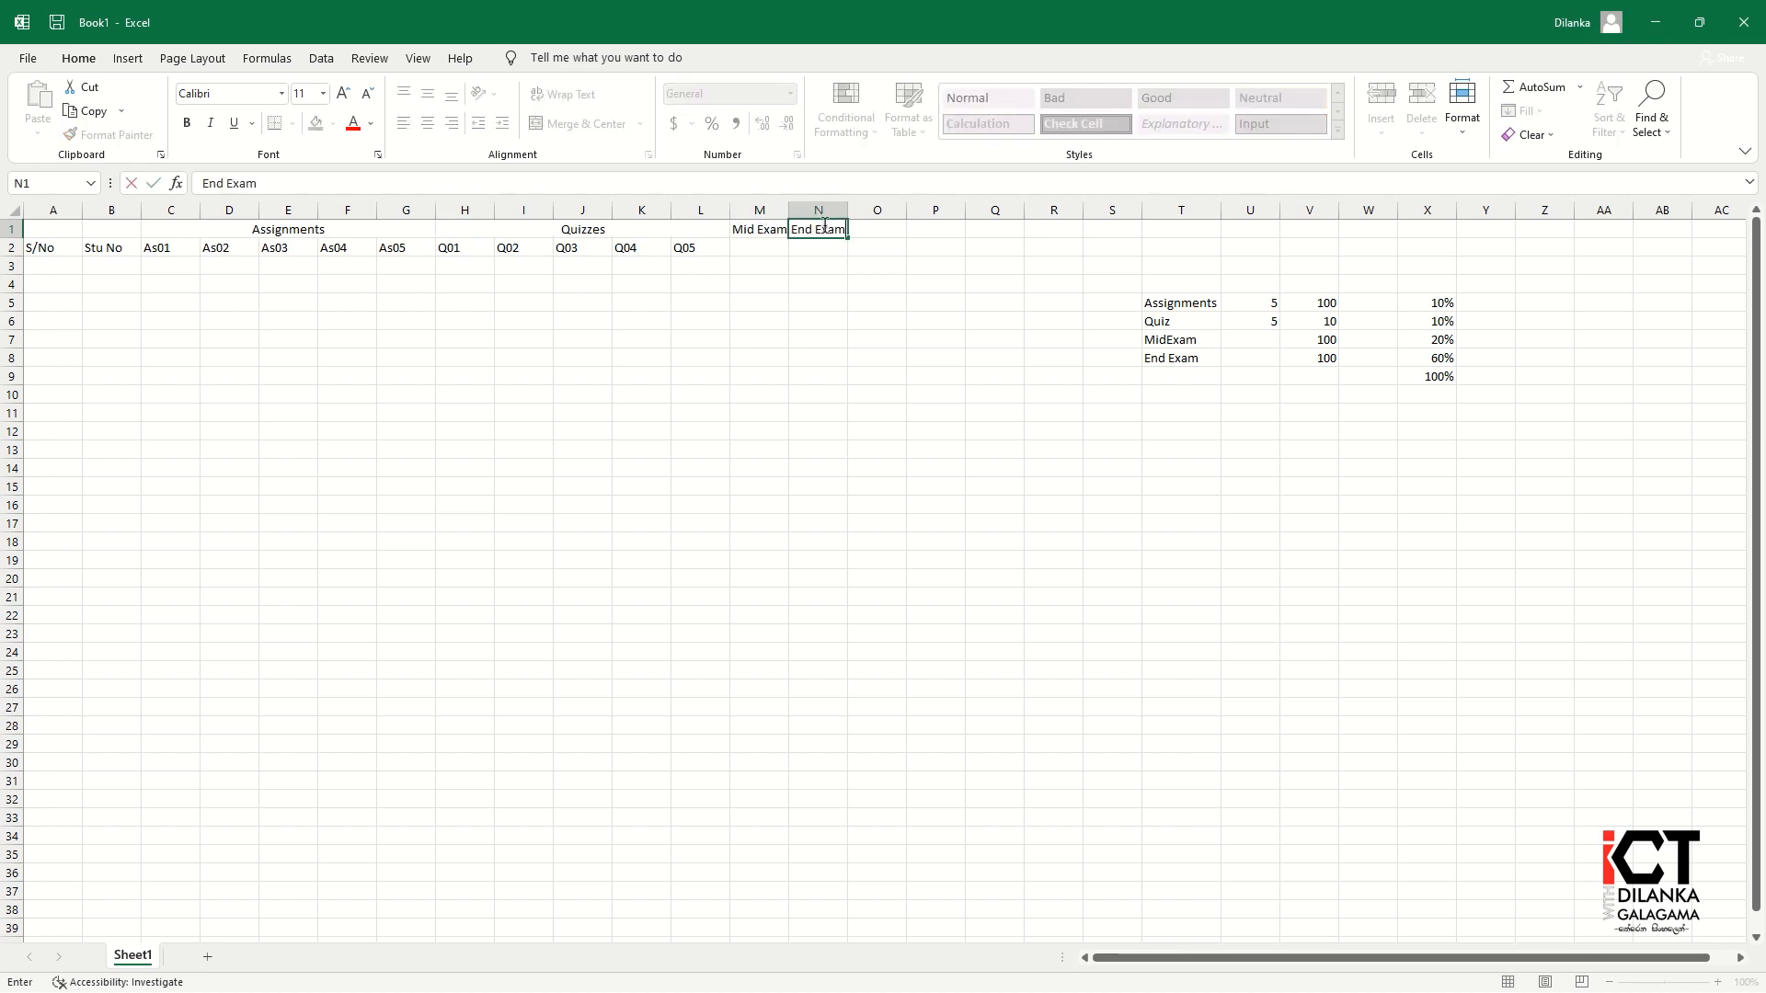
key(Return)
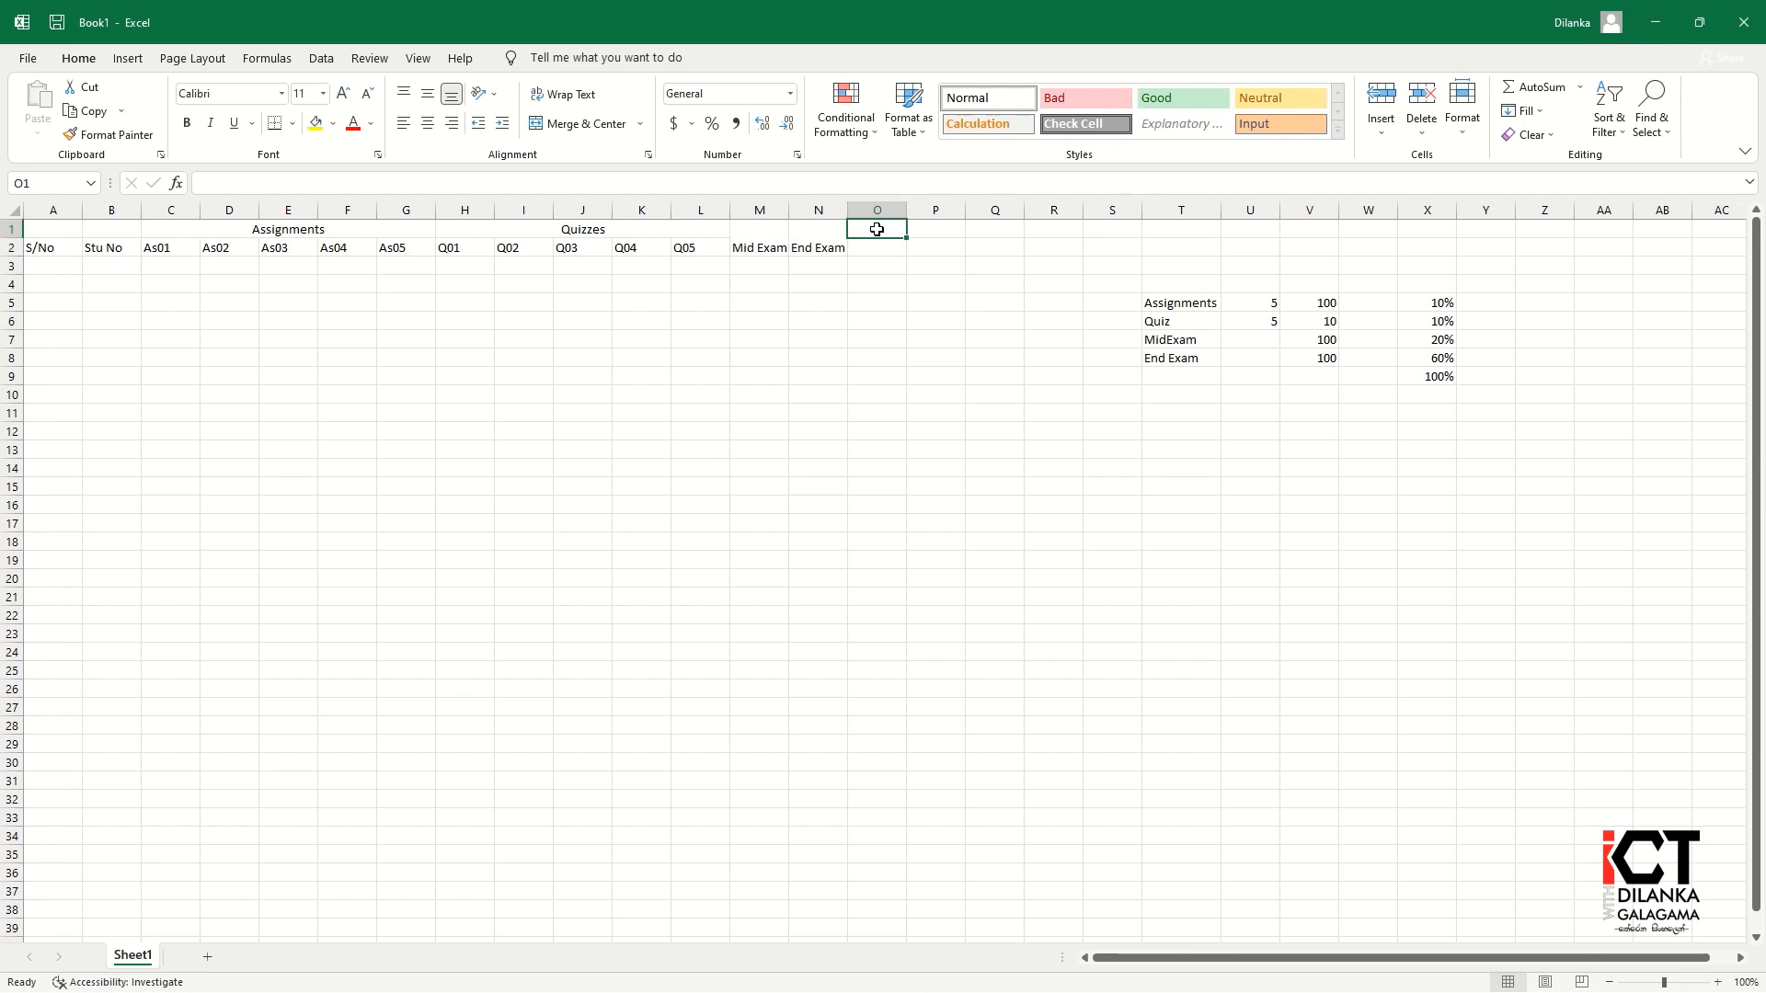
Step: Merge and center O1:O2 with the heading Total and P1:P2 with the heading Grade
drag(877, 229, 877, 247)
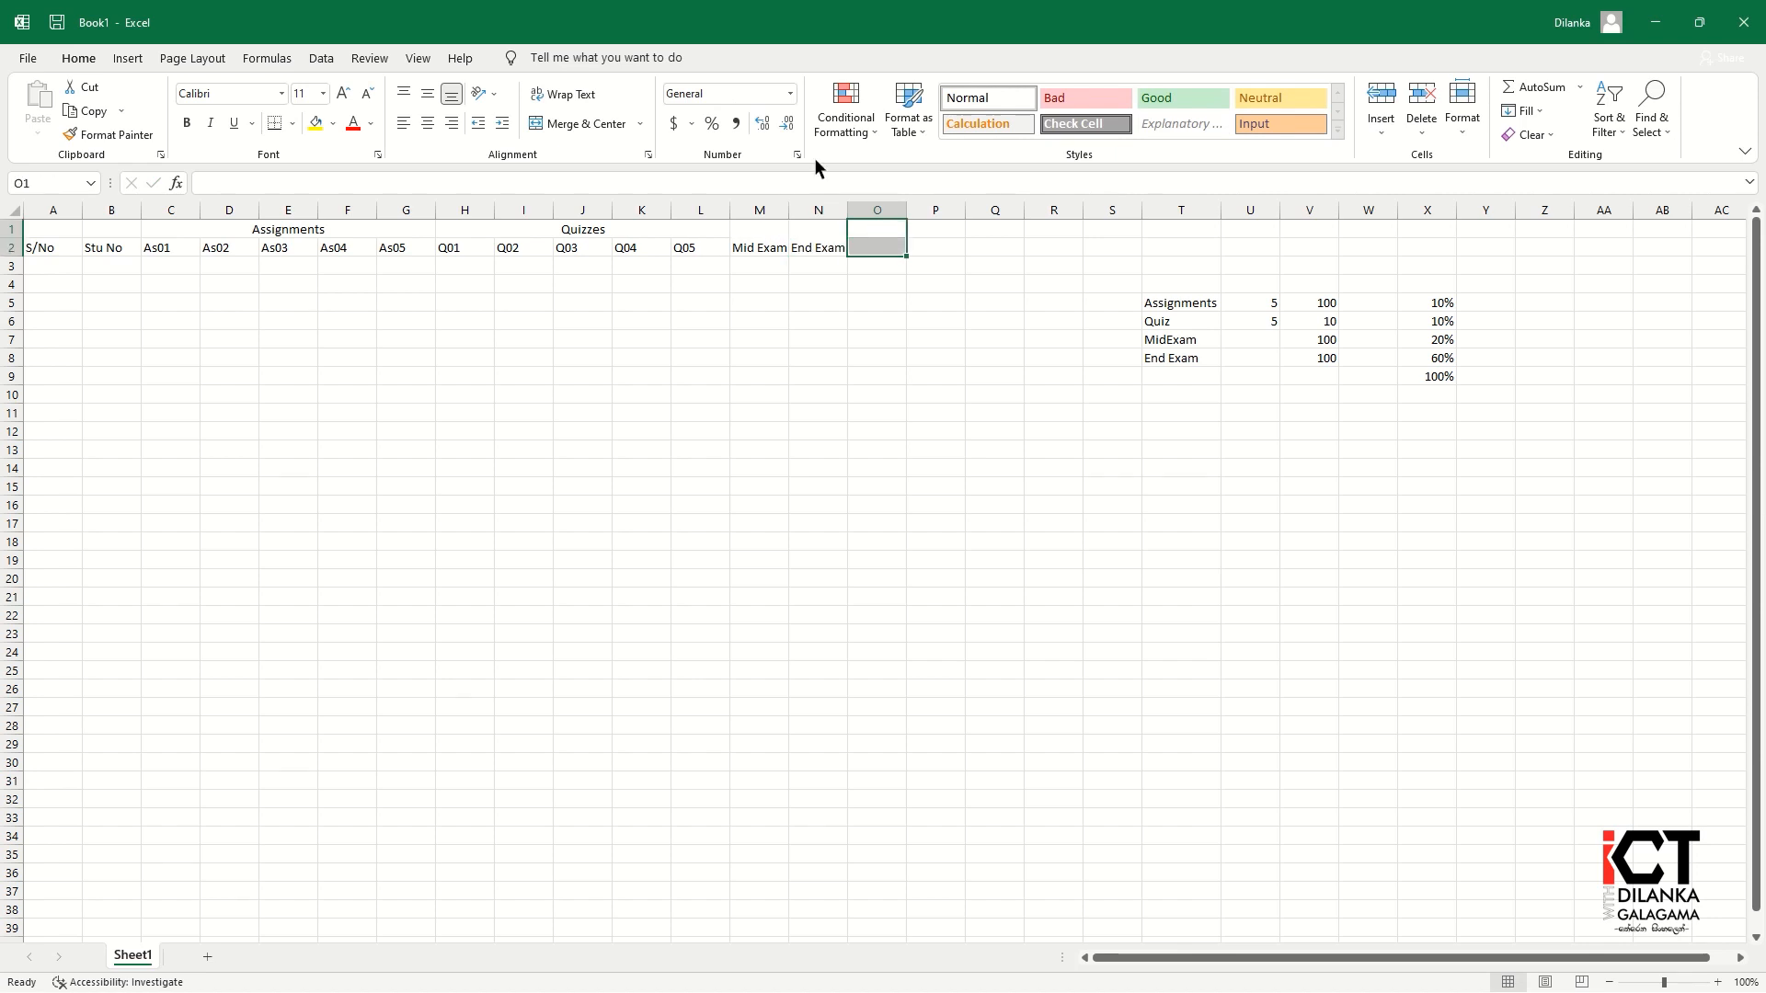
click(614, 125)
text(Total)
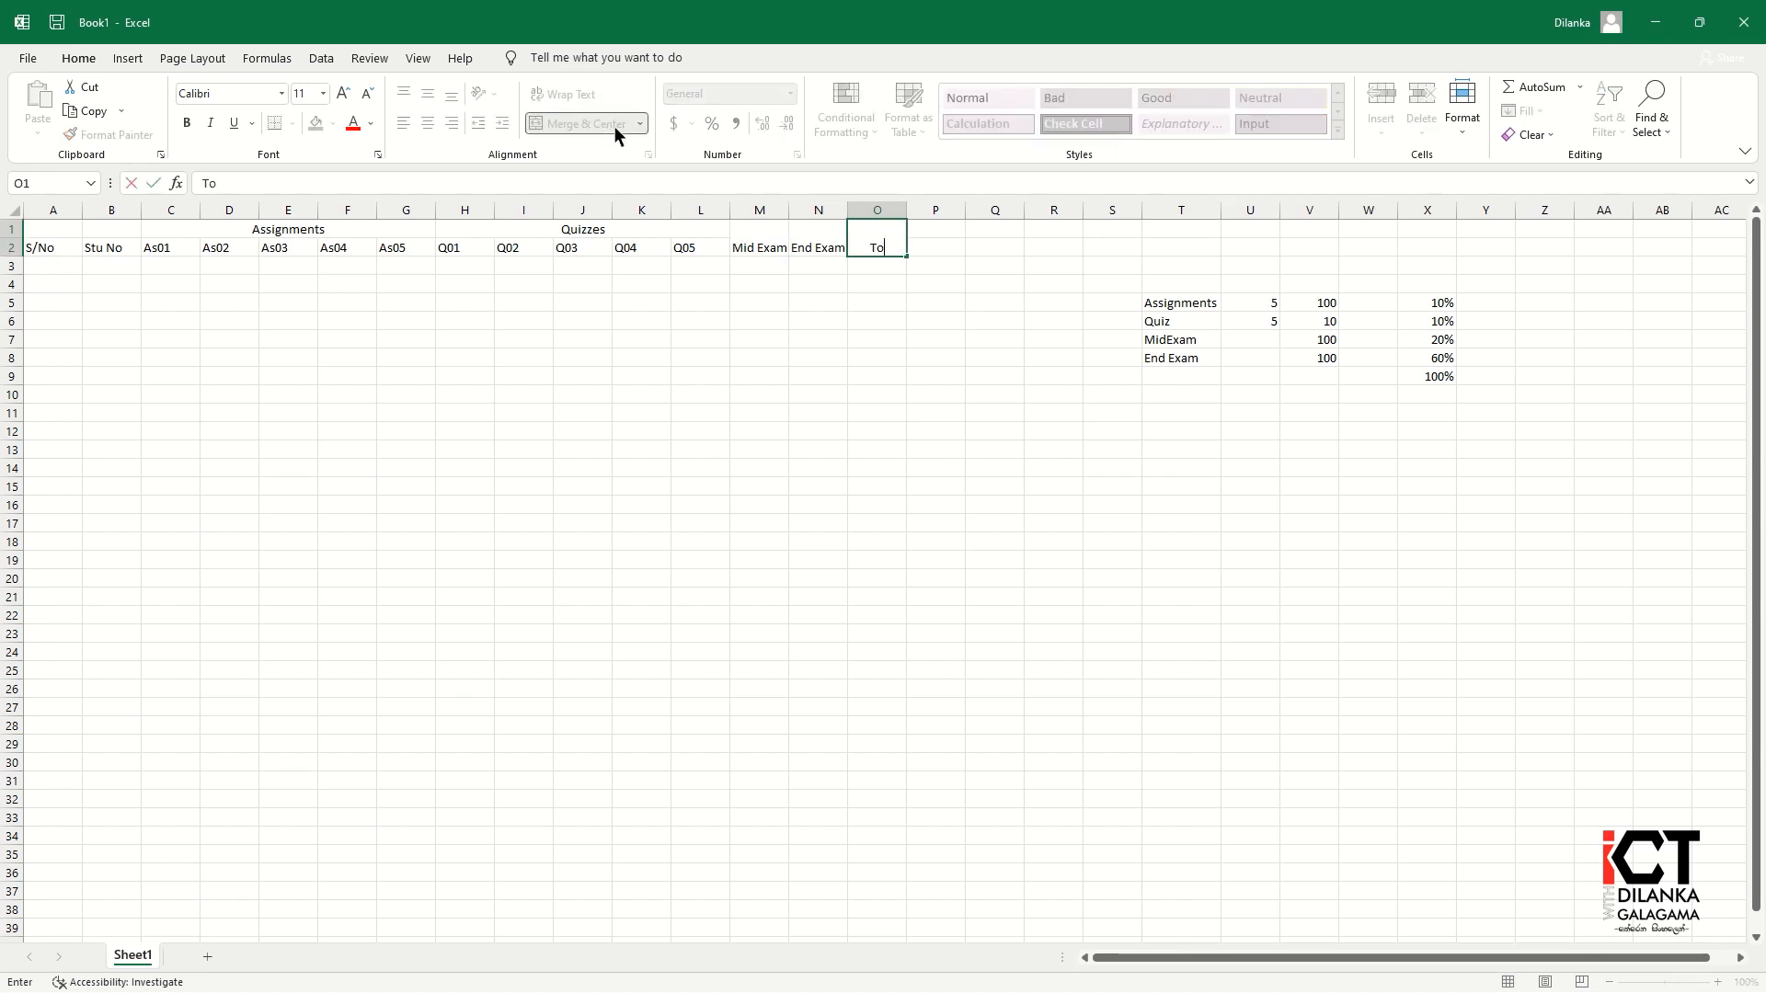
key(Tab)
key(shift+Down)
click(582, 123)
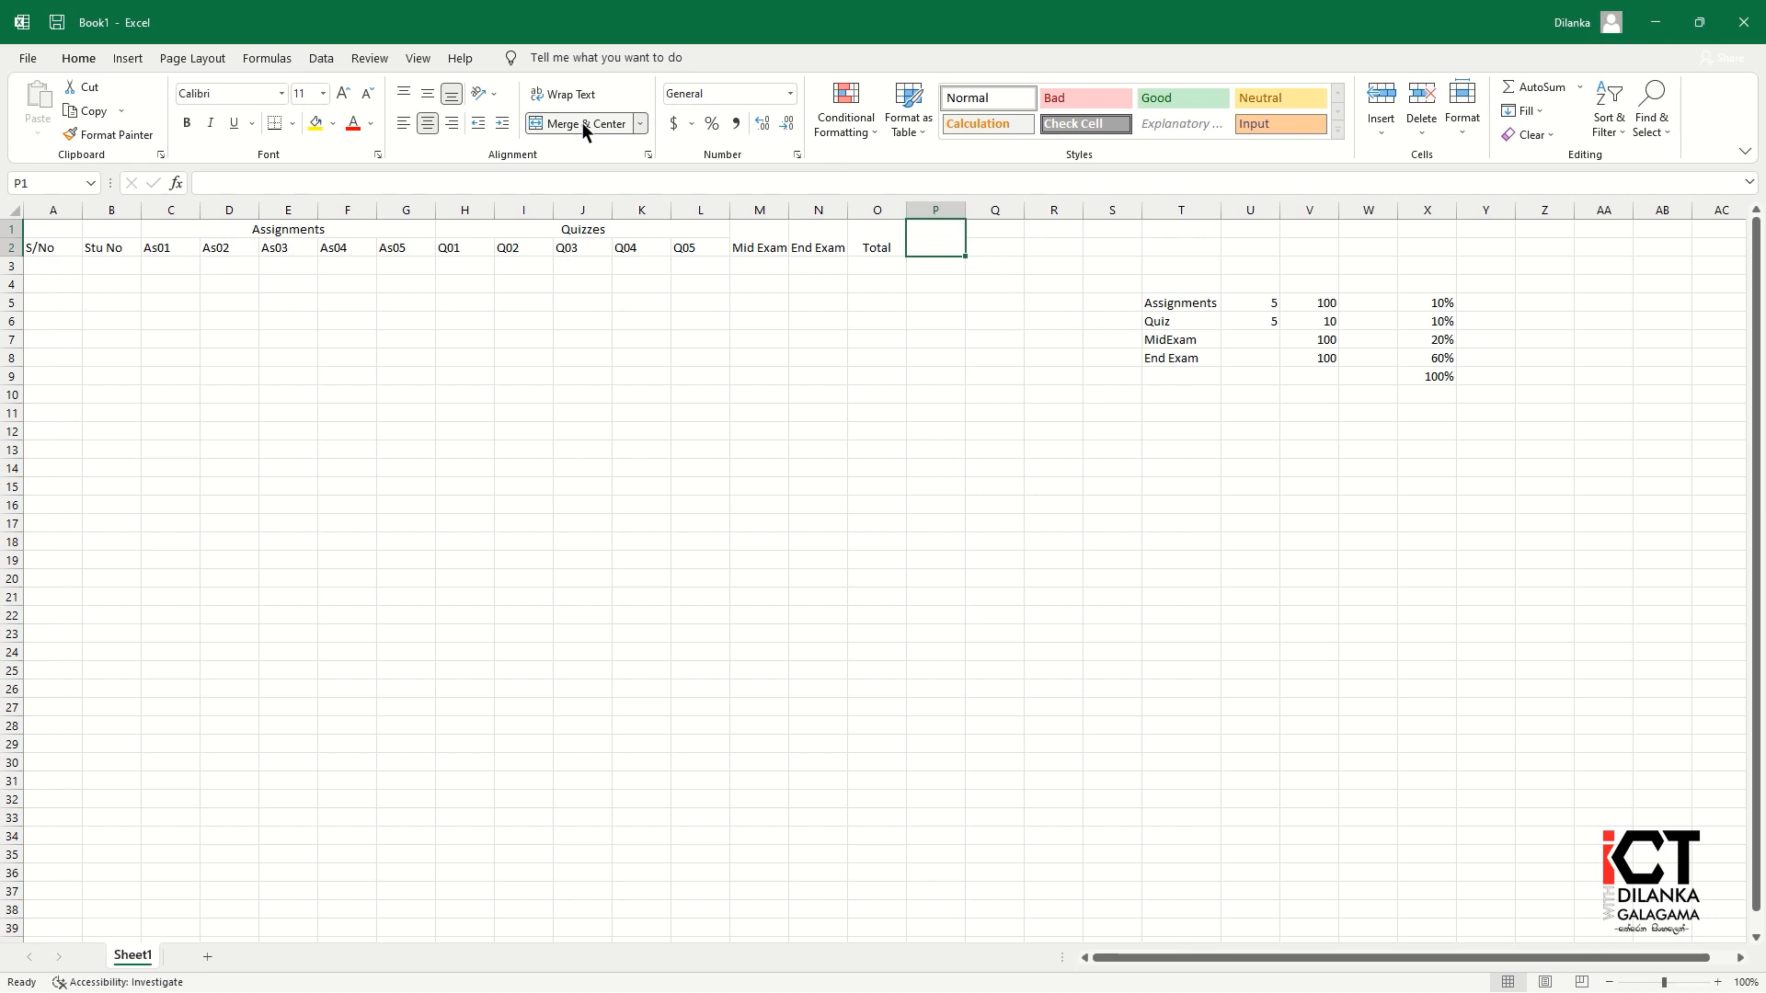
text(Grade)
key(Return)
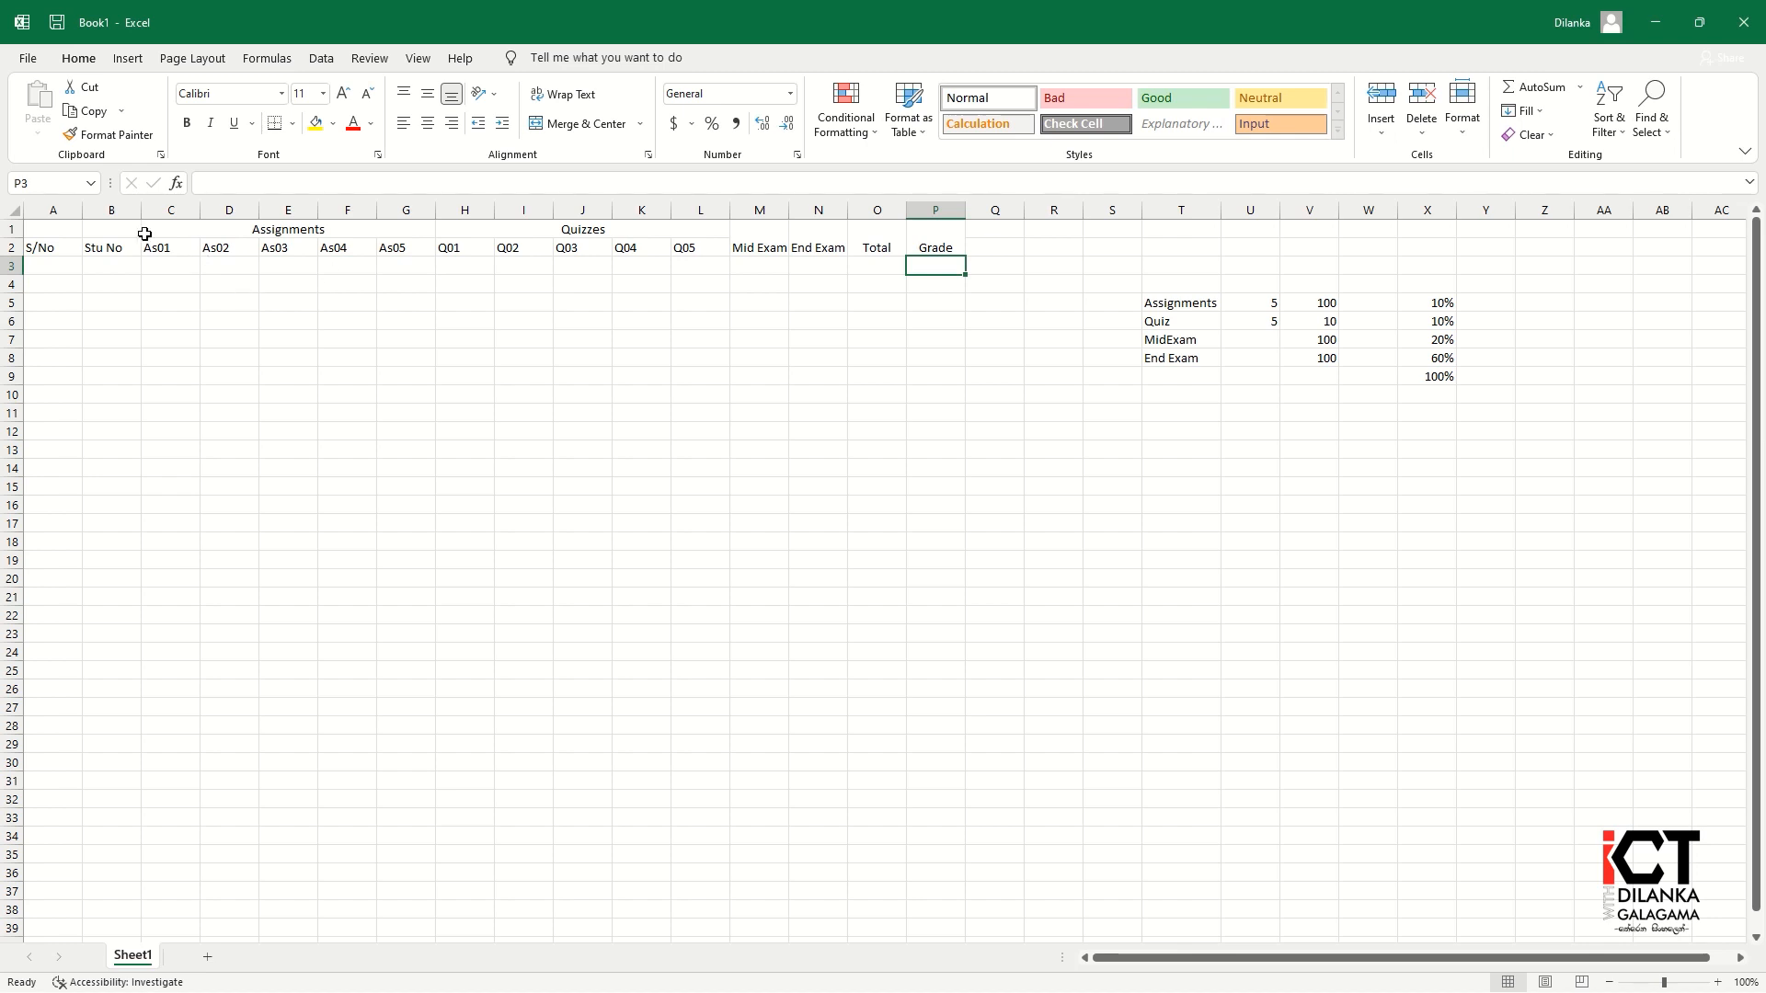
Step: Adjust the column widths: narrow column A, widen column B and narrow columns C to L to suit their headings
drag(148, 209, 722, 210)
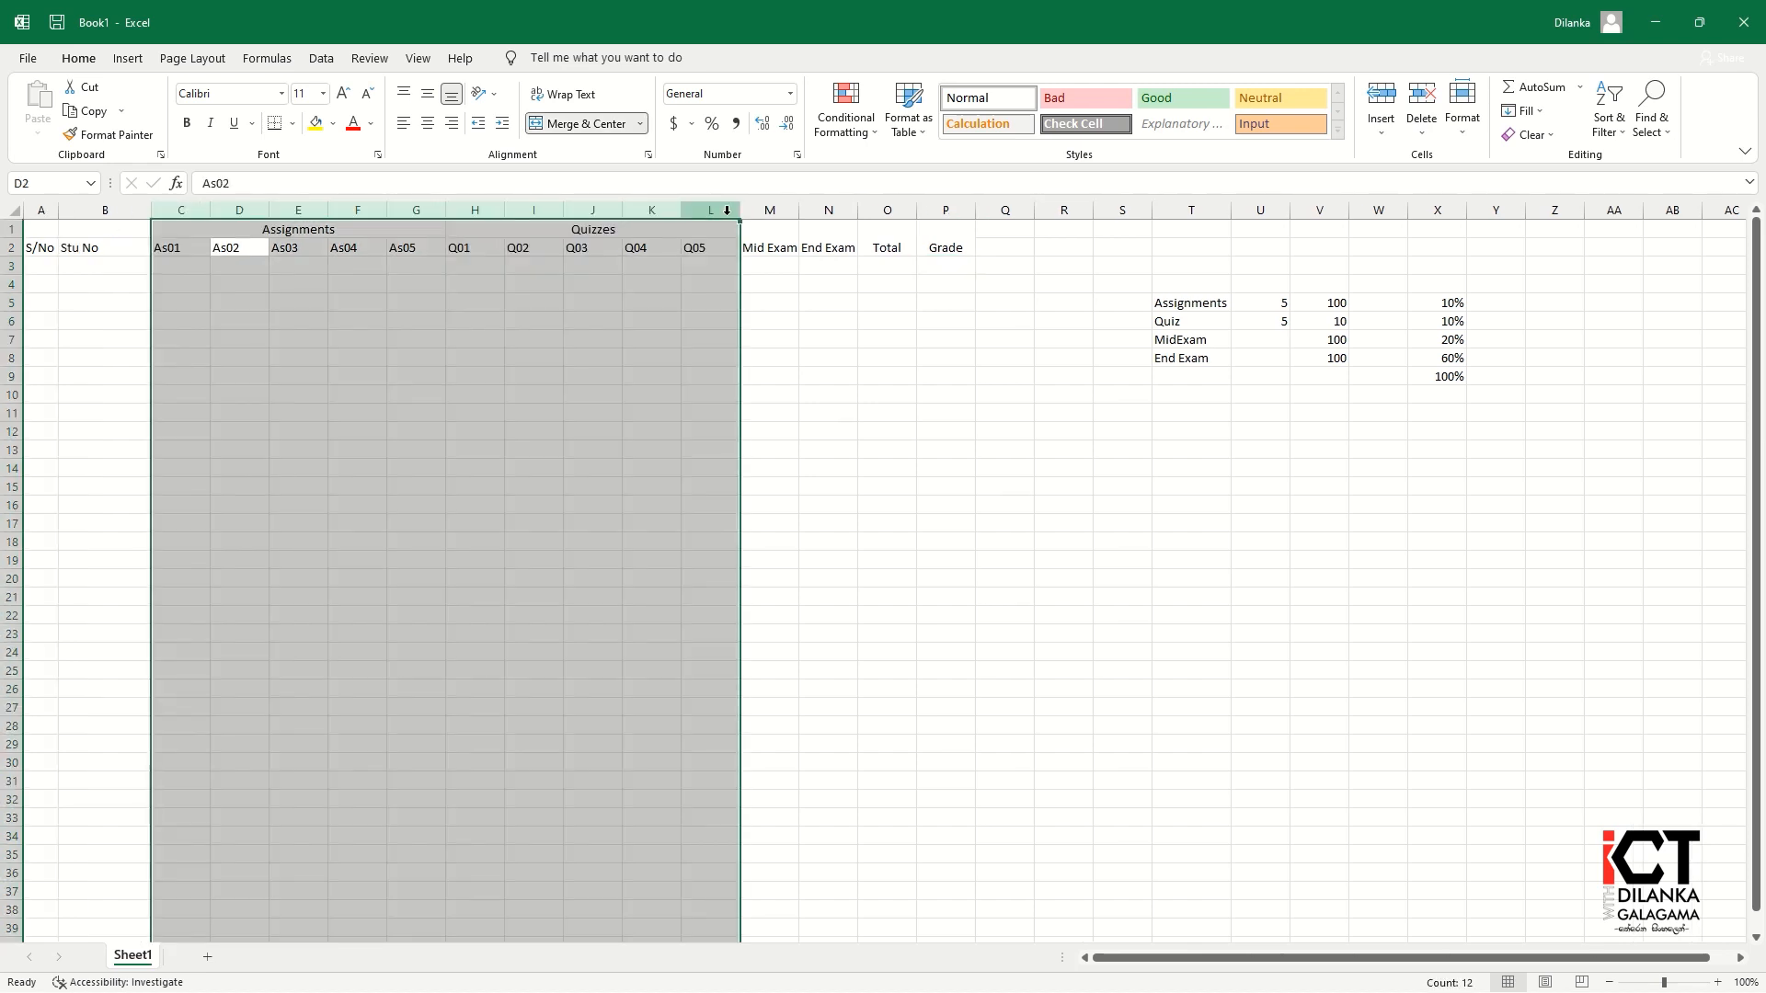
drag(739, 211, 716, 210)
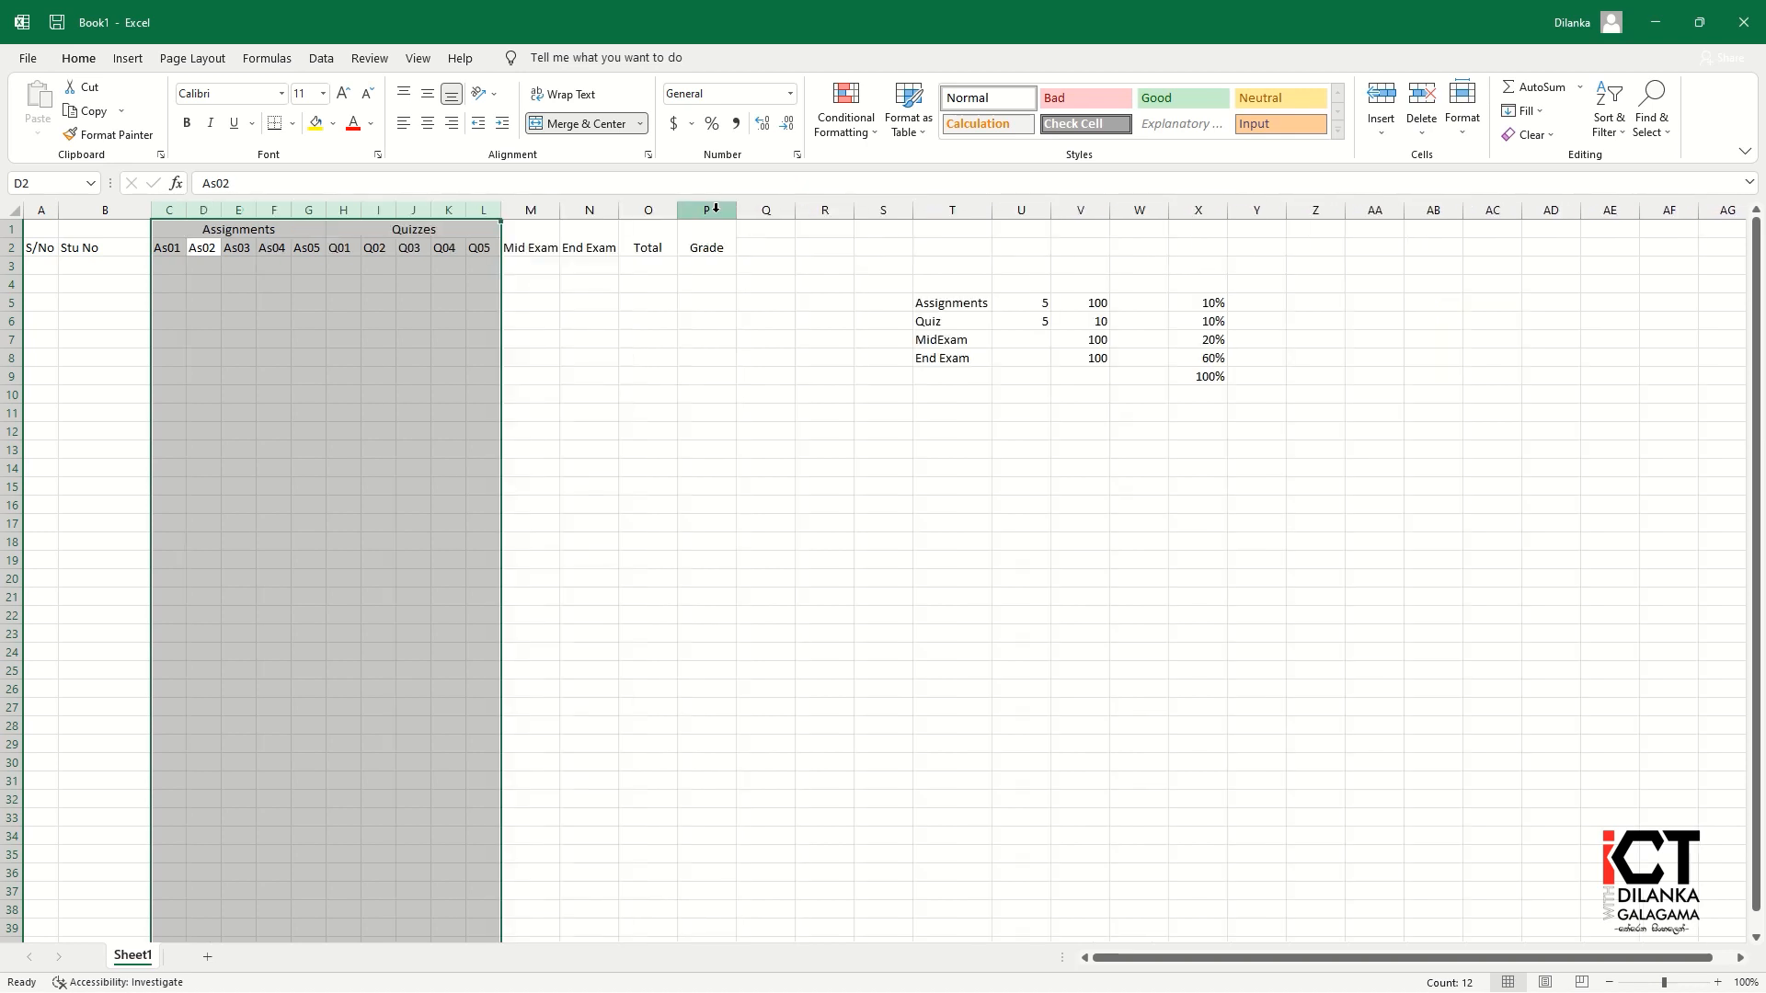
click(692, 391)
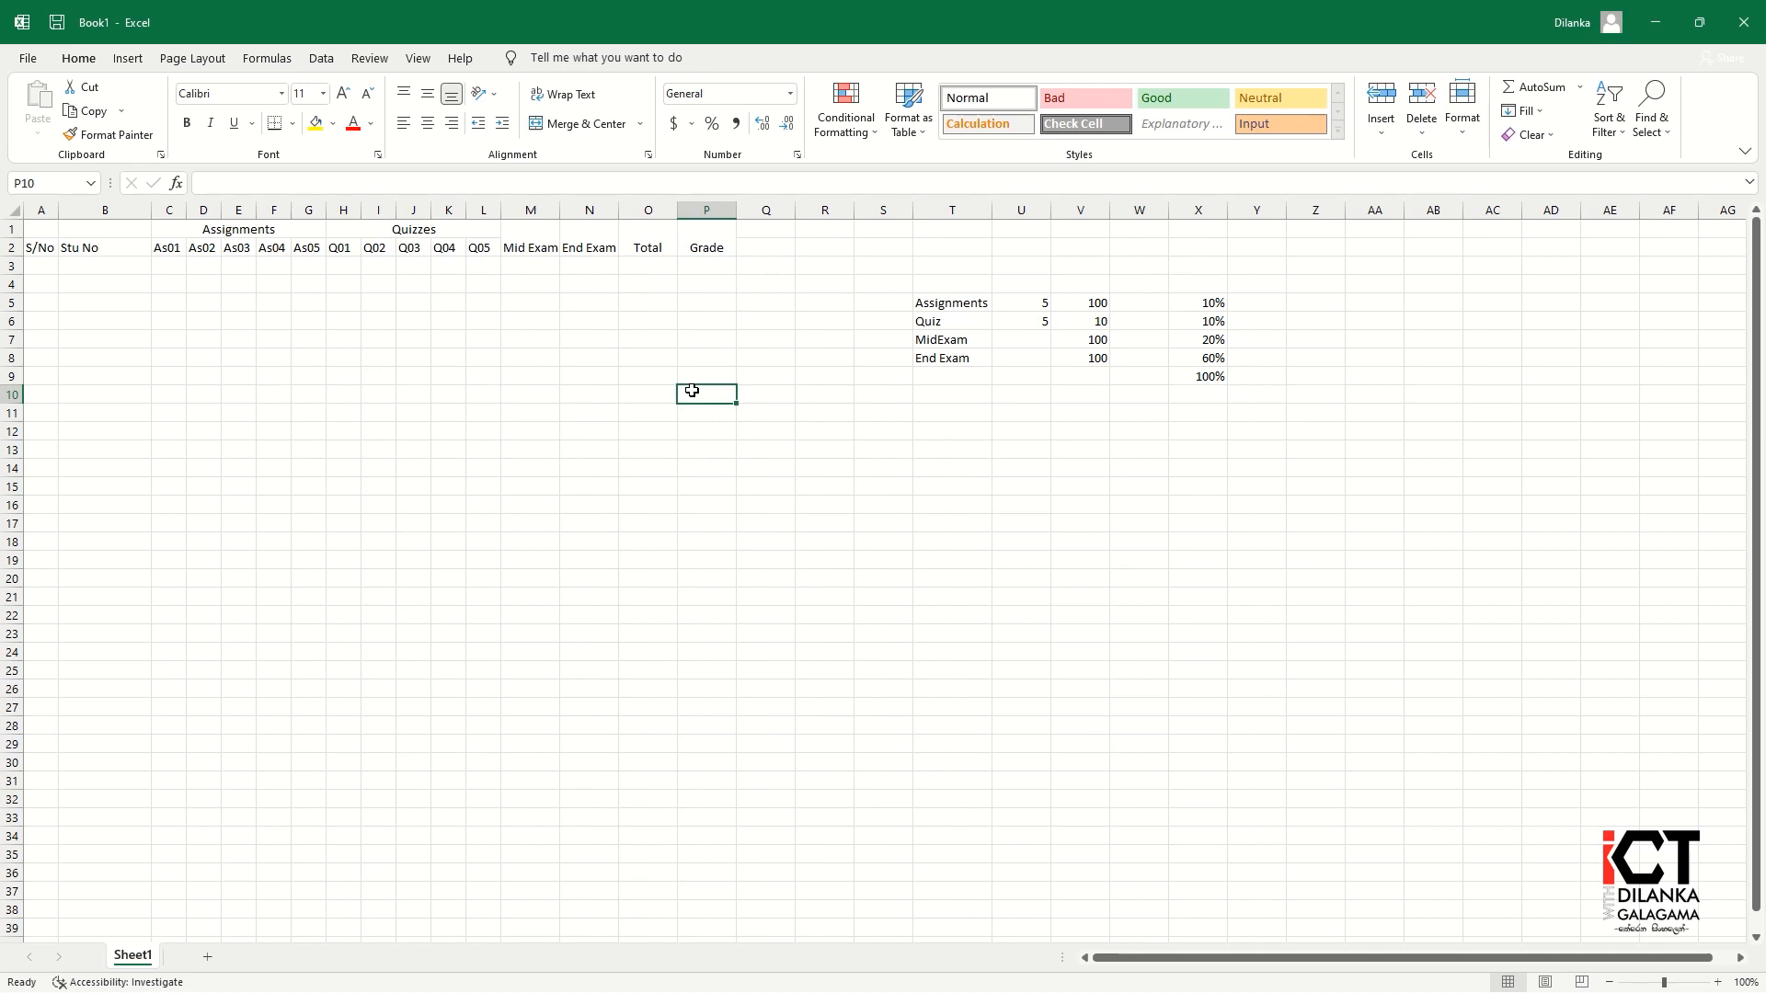
Step: Enter serial number 1 in A3 and the first student's number in B3
click(44, 267)
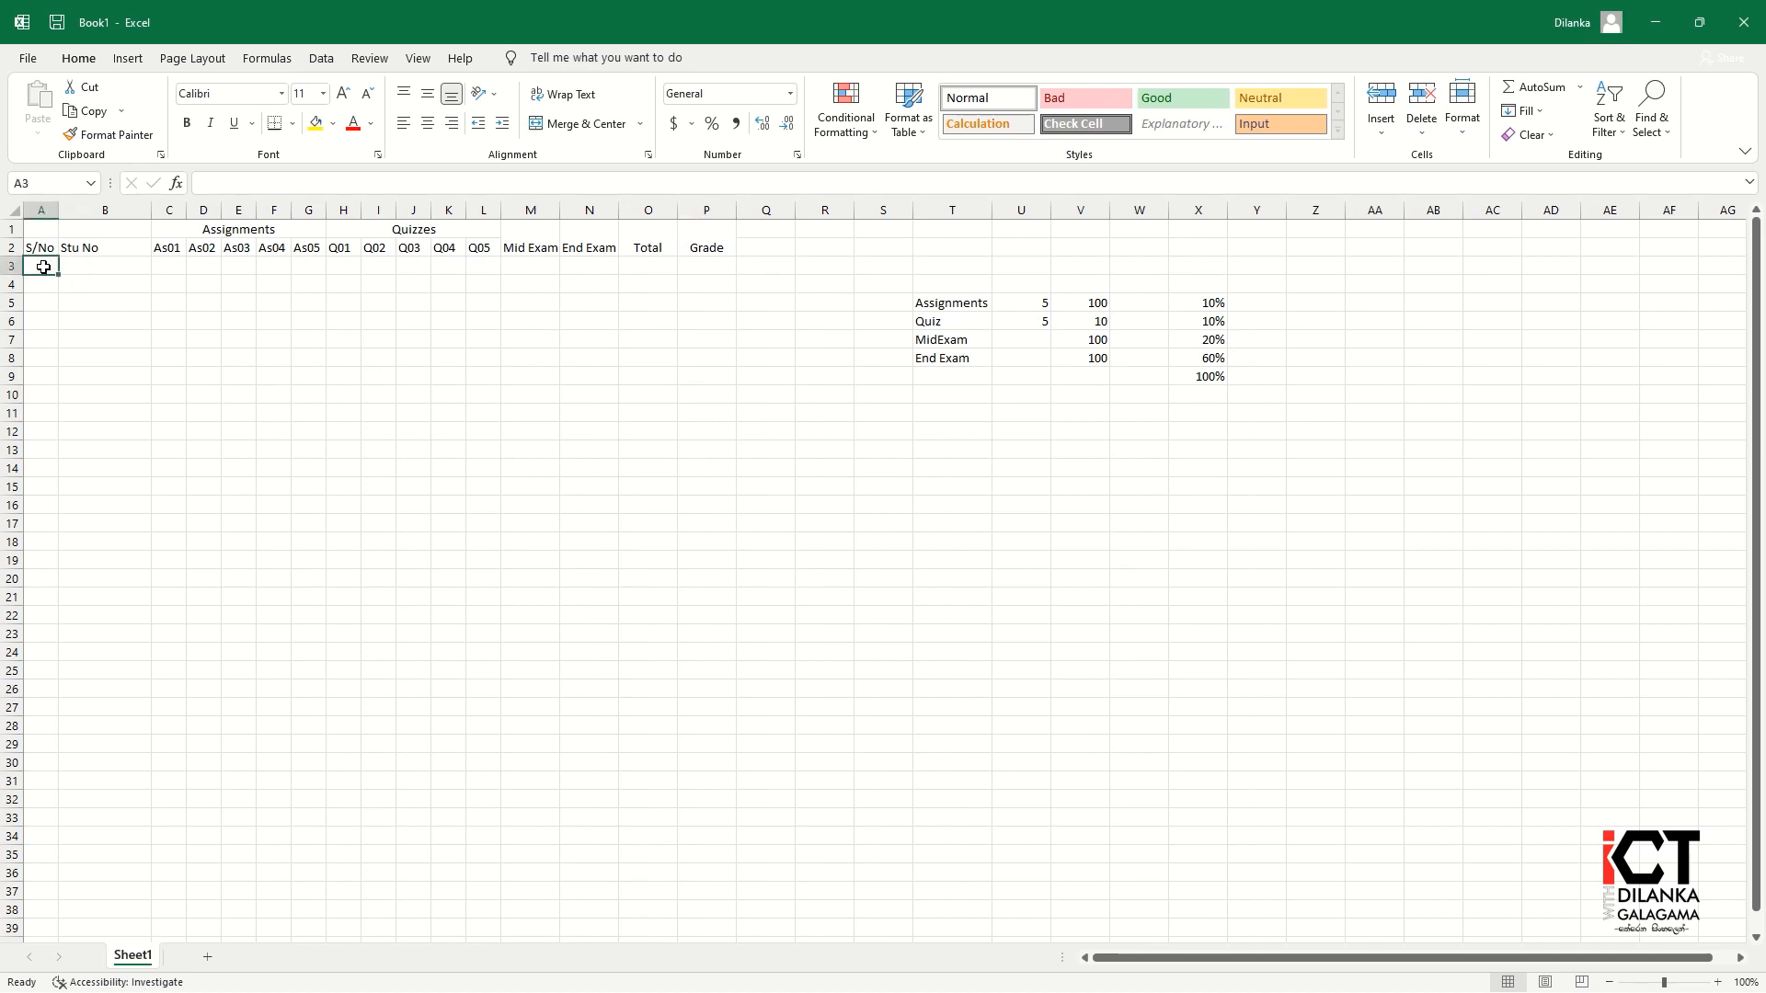
text(1)
key(Tab)
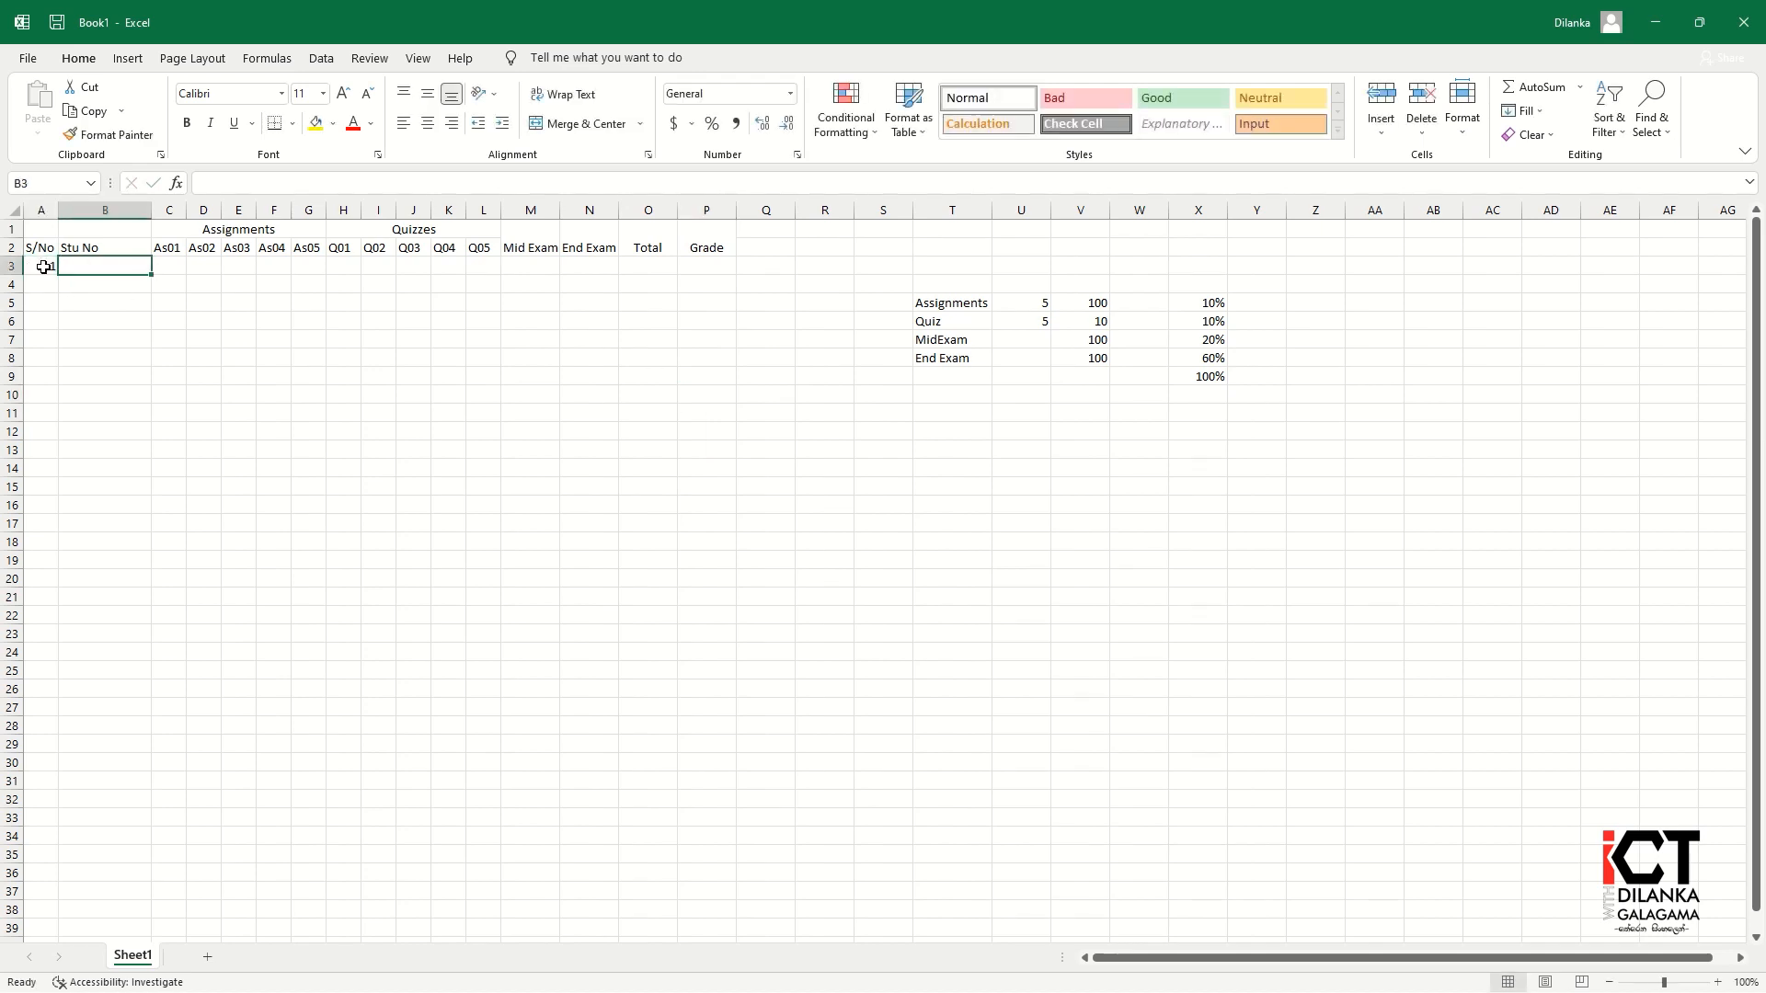
text(St0001)
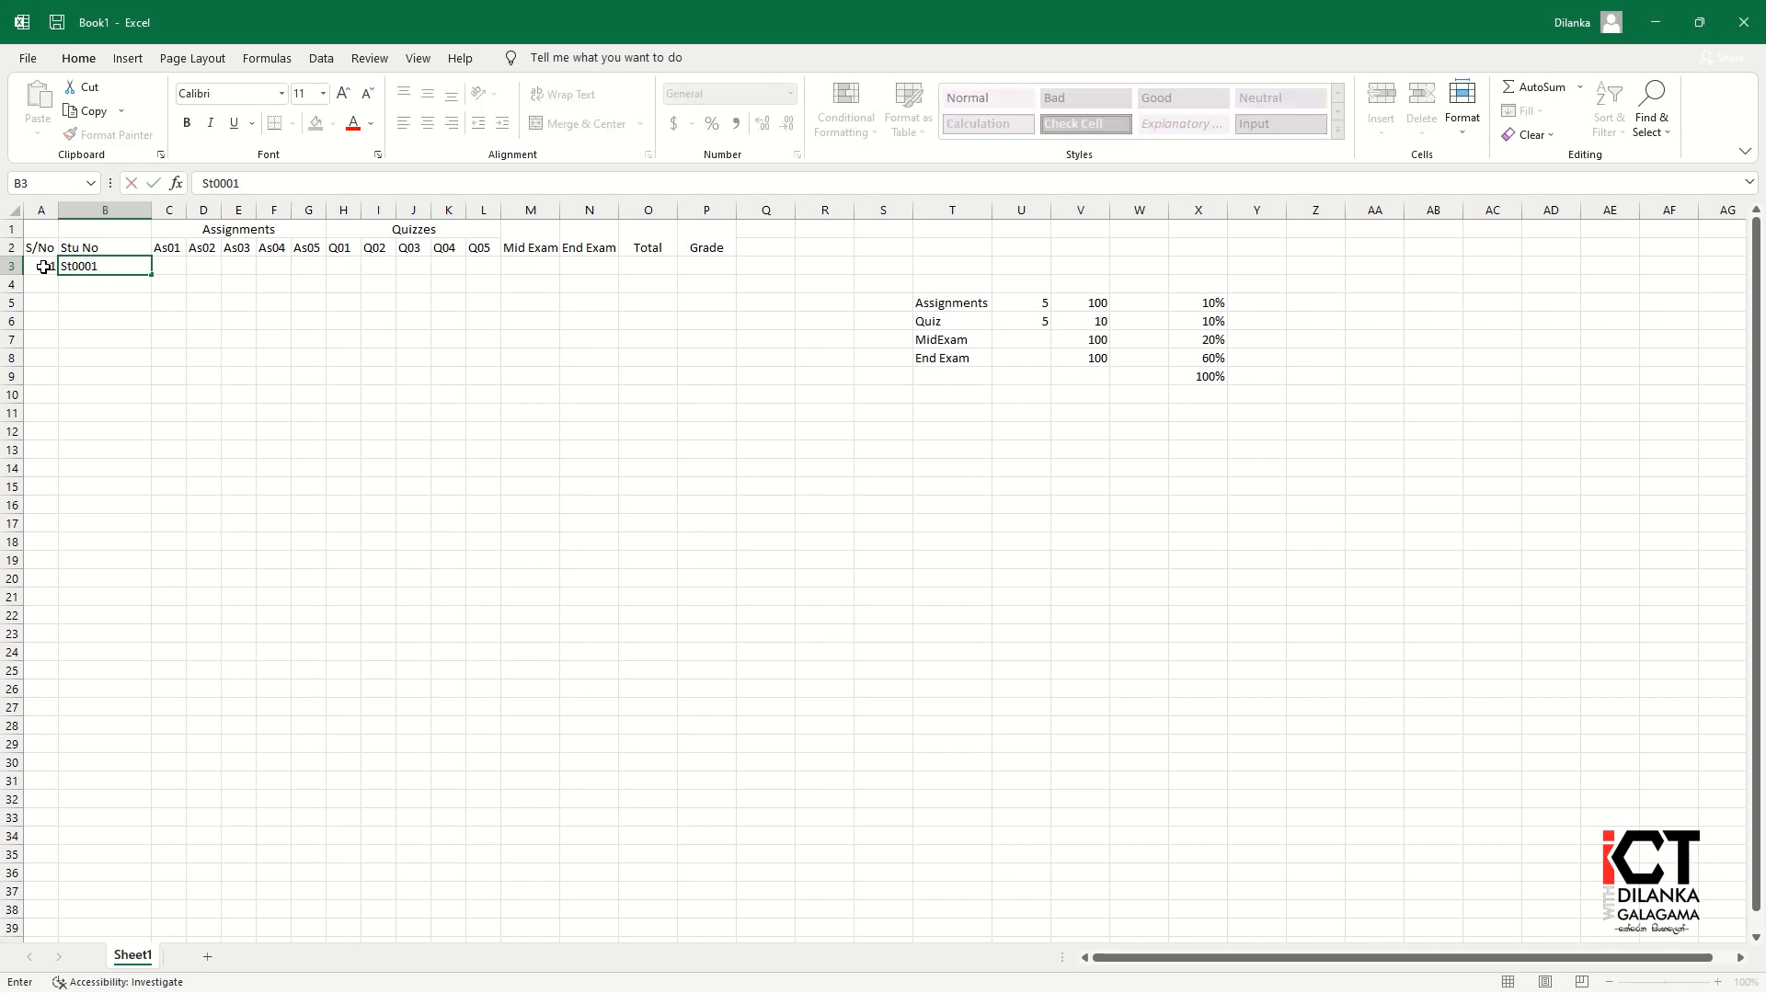
key(Down)
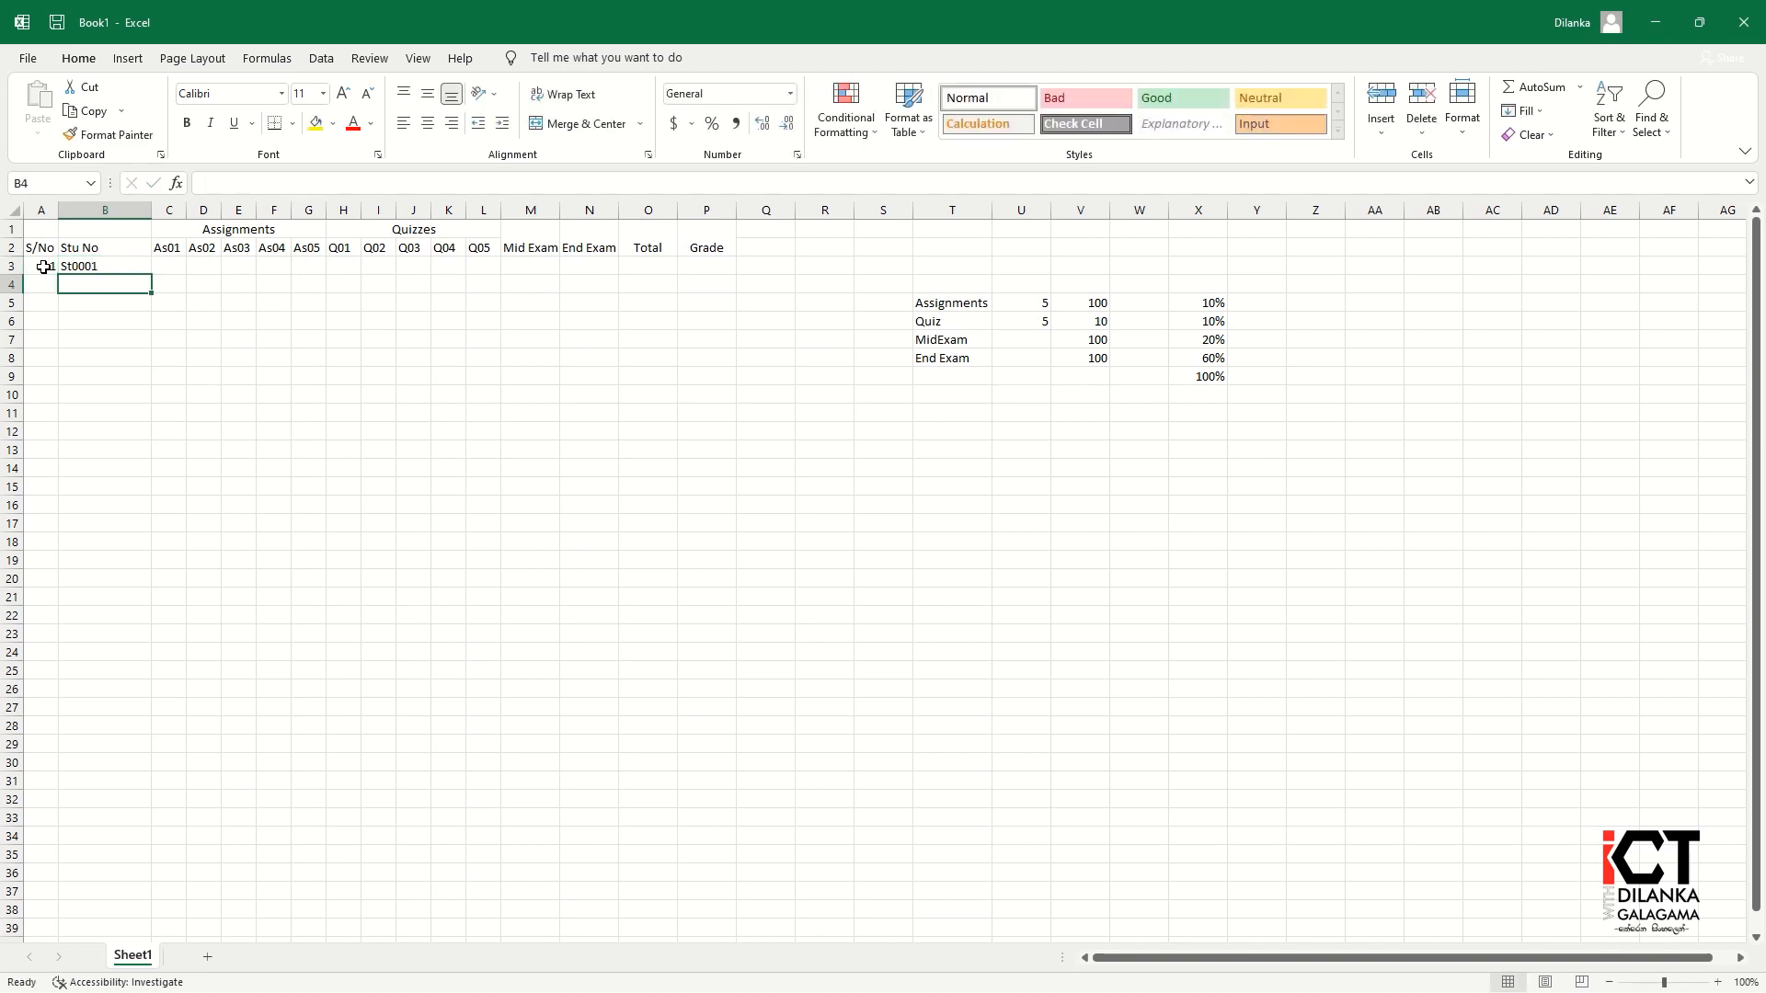
click(43, 267)
Step: Enter the first student's assignment marks 75, 82, 86, 76 and 92 in C3 through G3
click(162, 263)
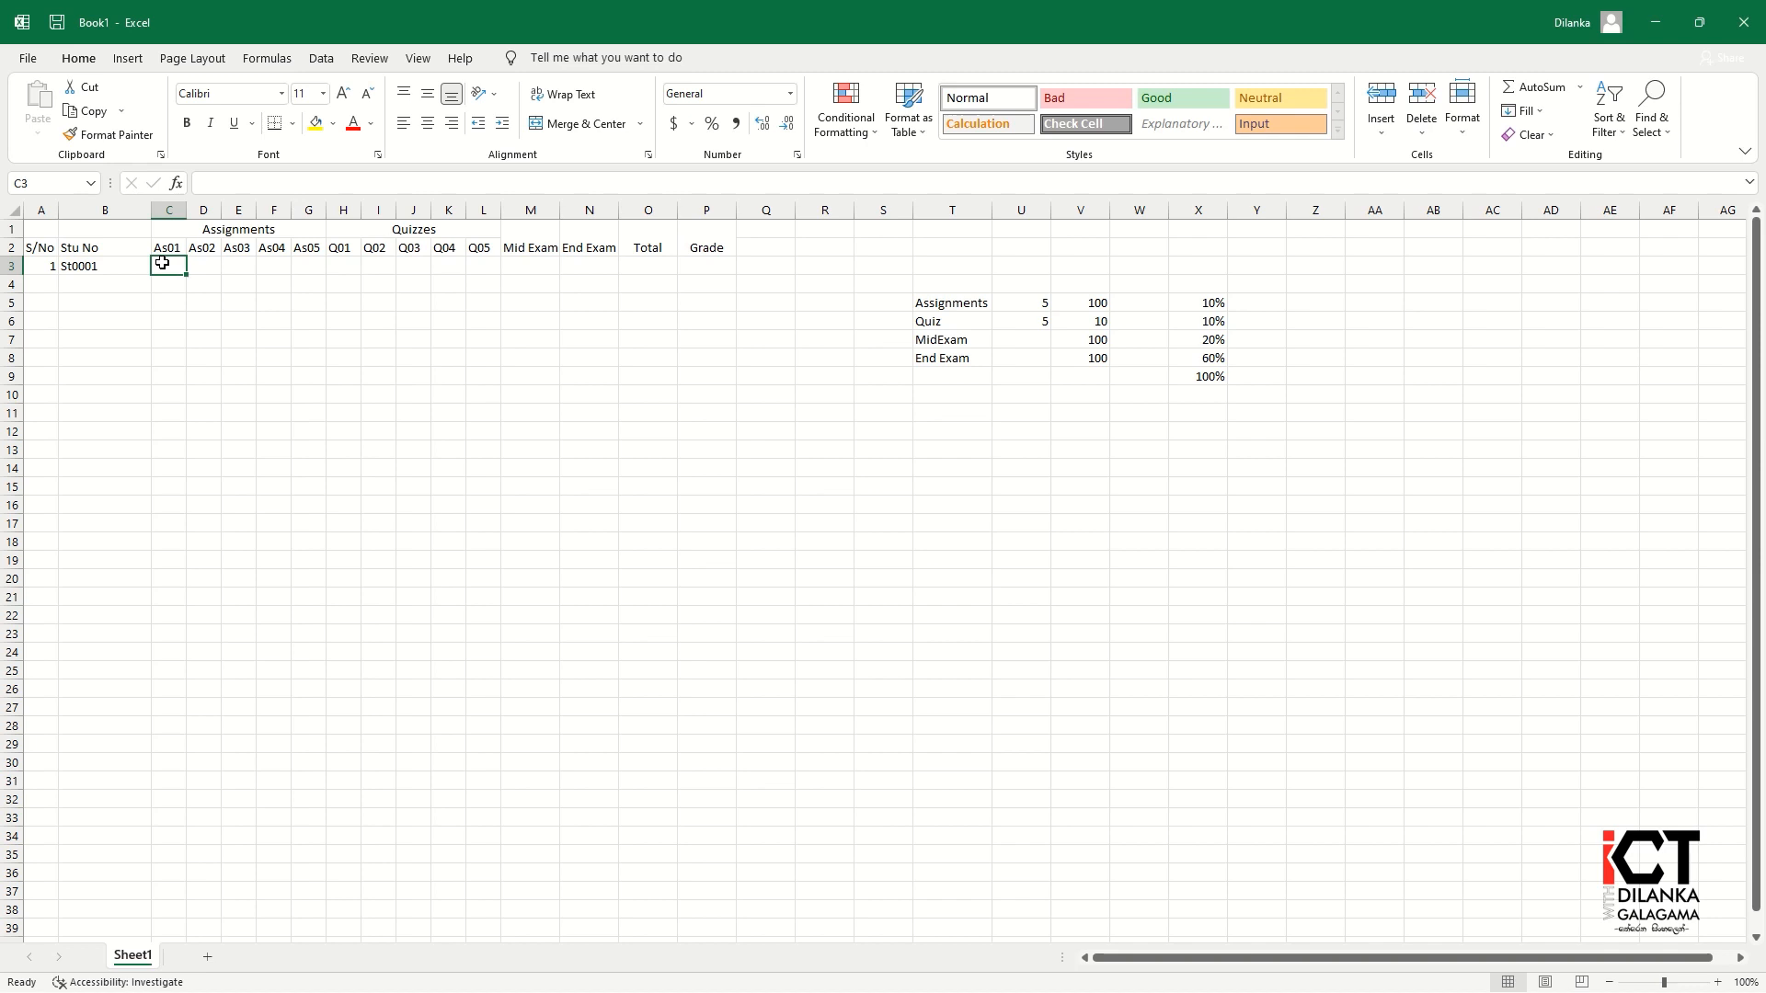
text(75)
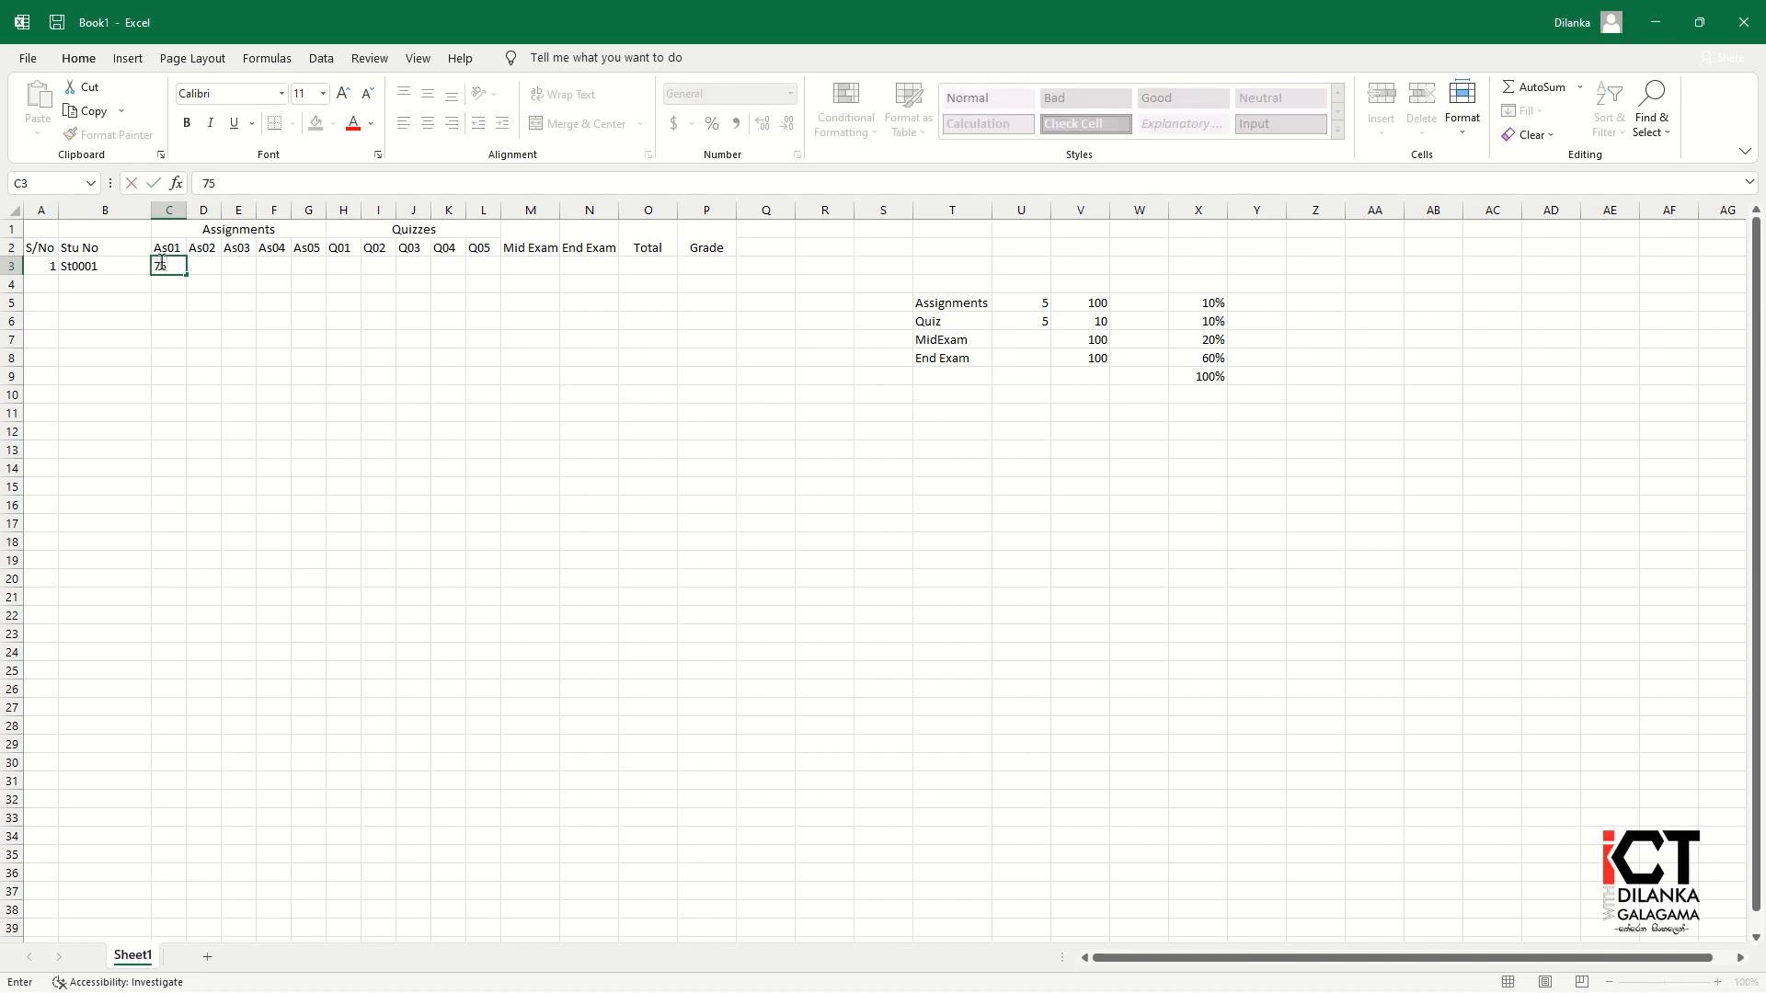
key(Tab)
text(8)
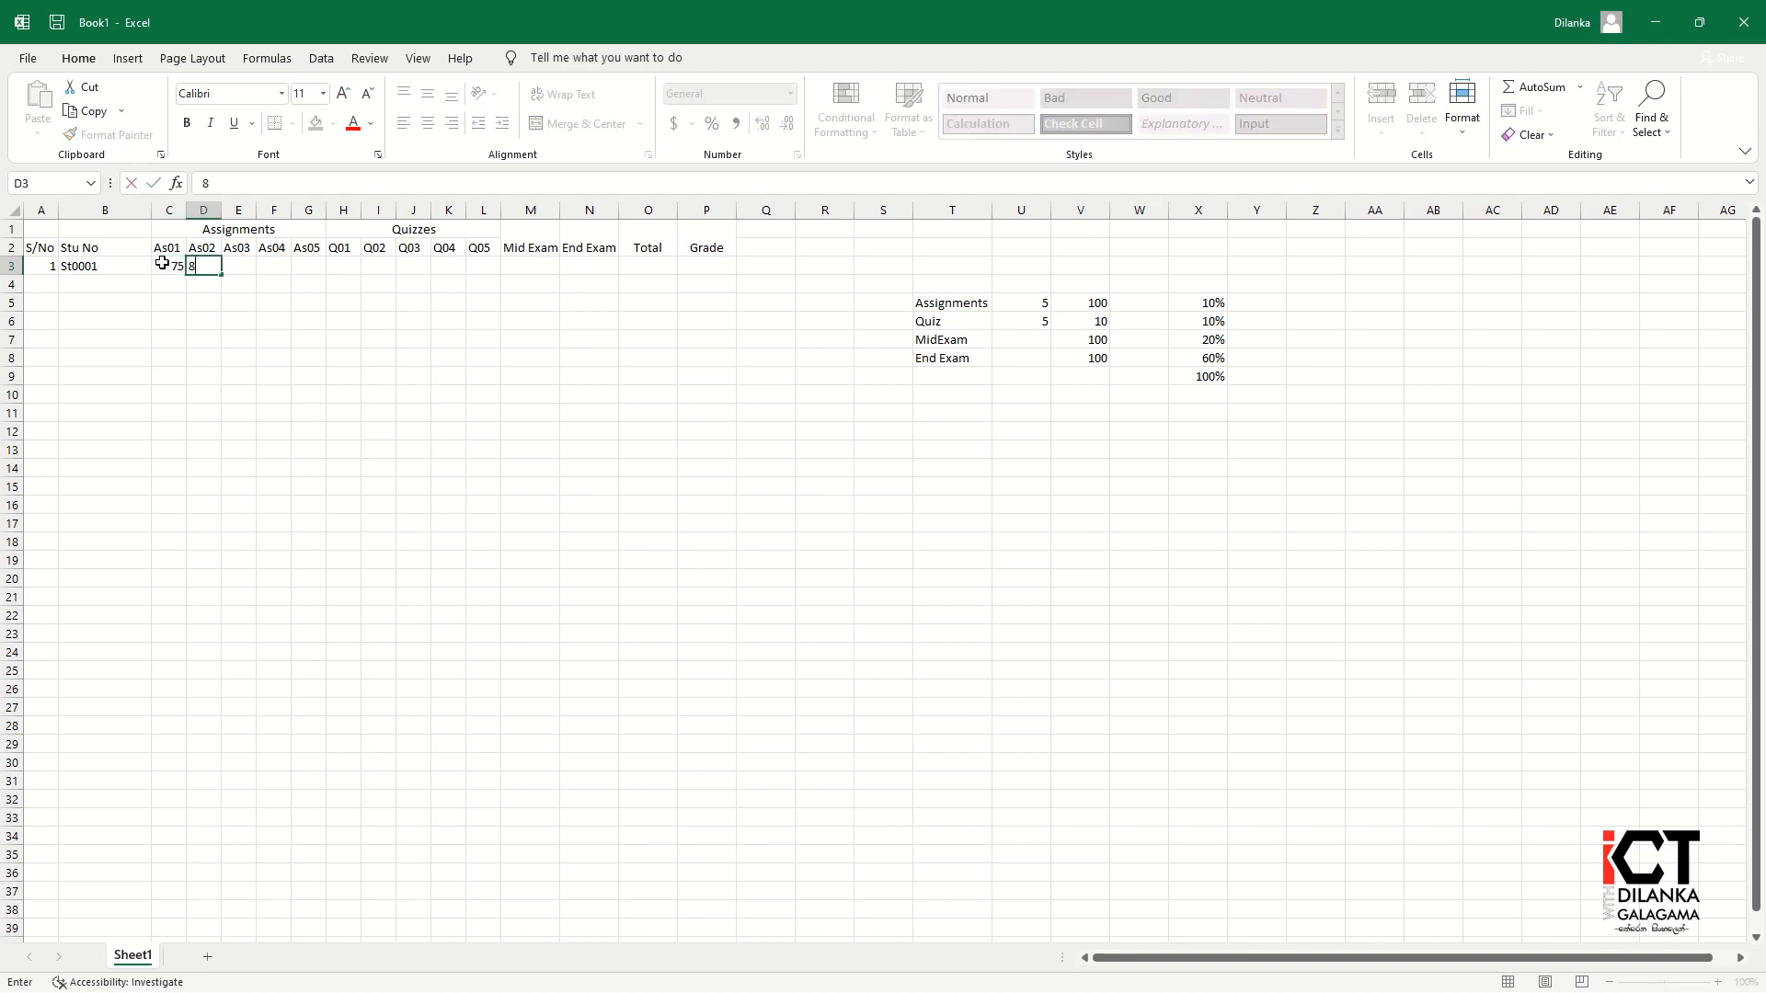
text(2)
key(Tab)
text(8)
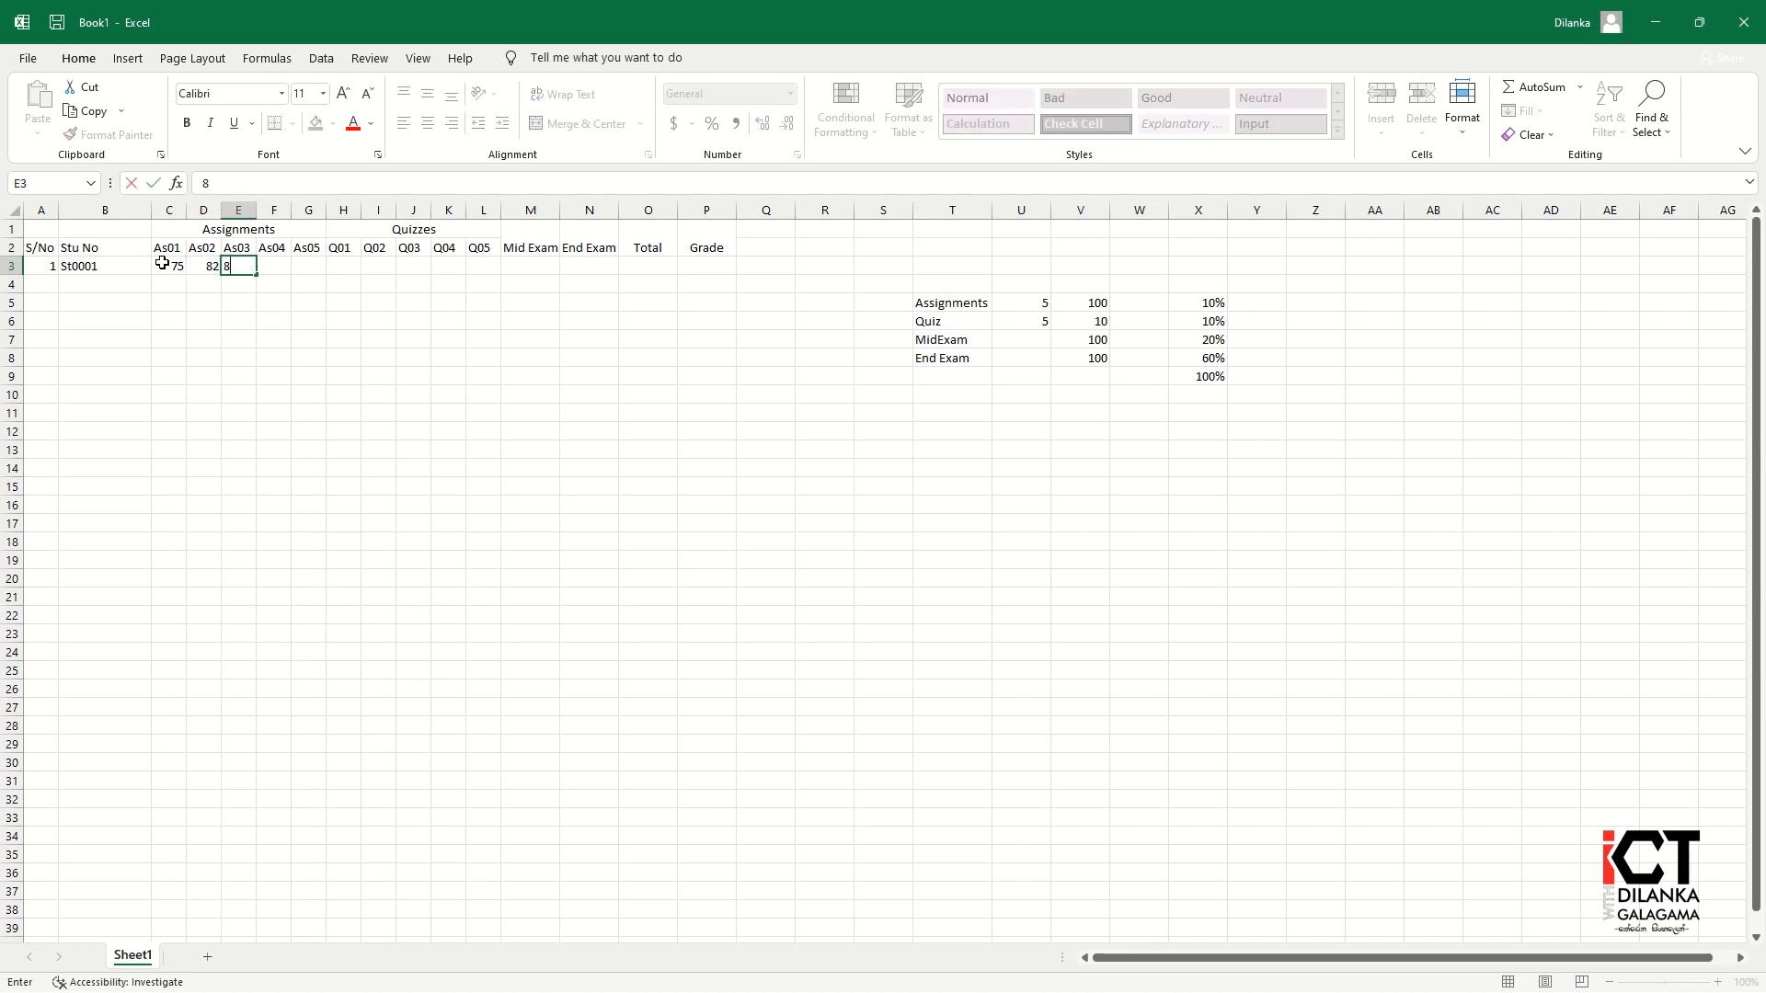
text(6)
key(Tab)
text(7)
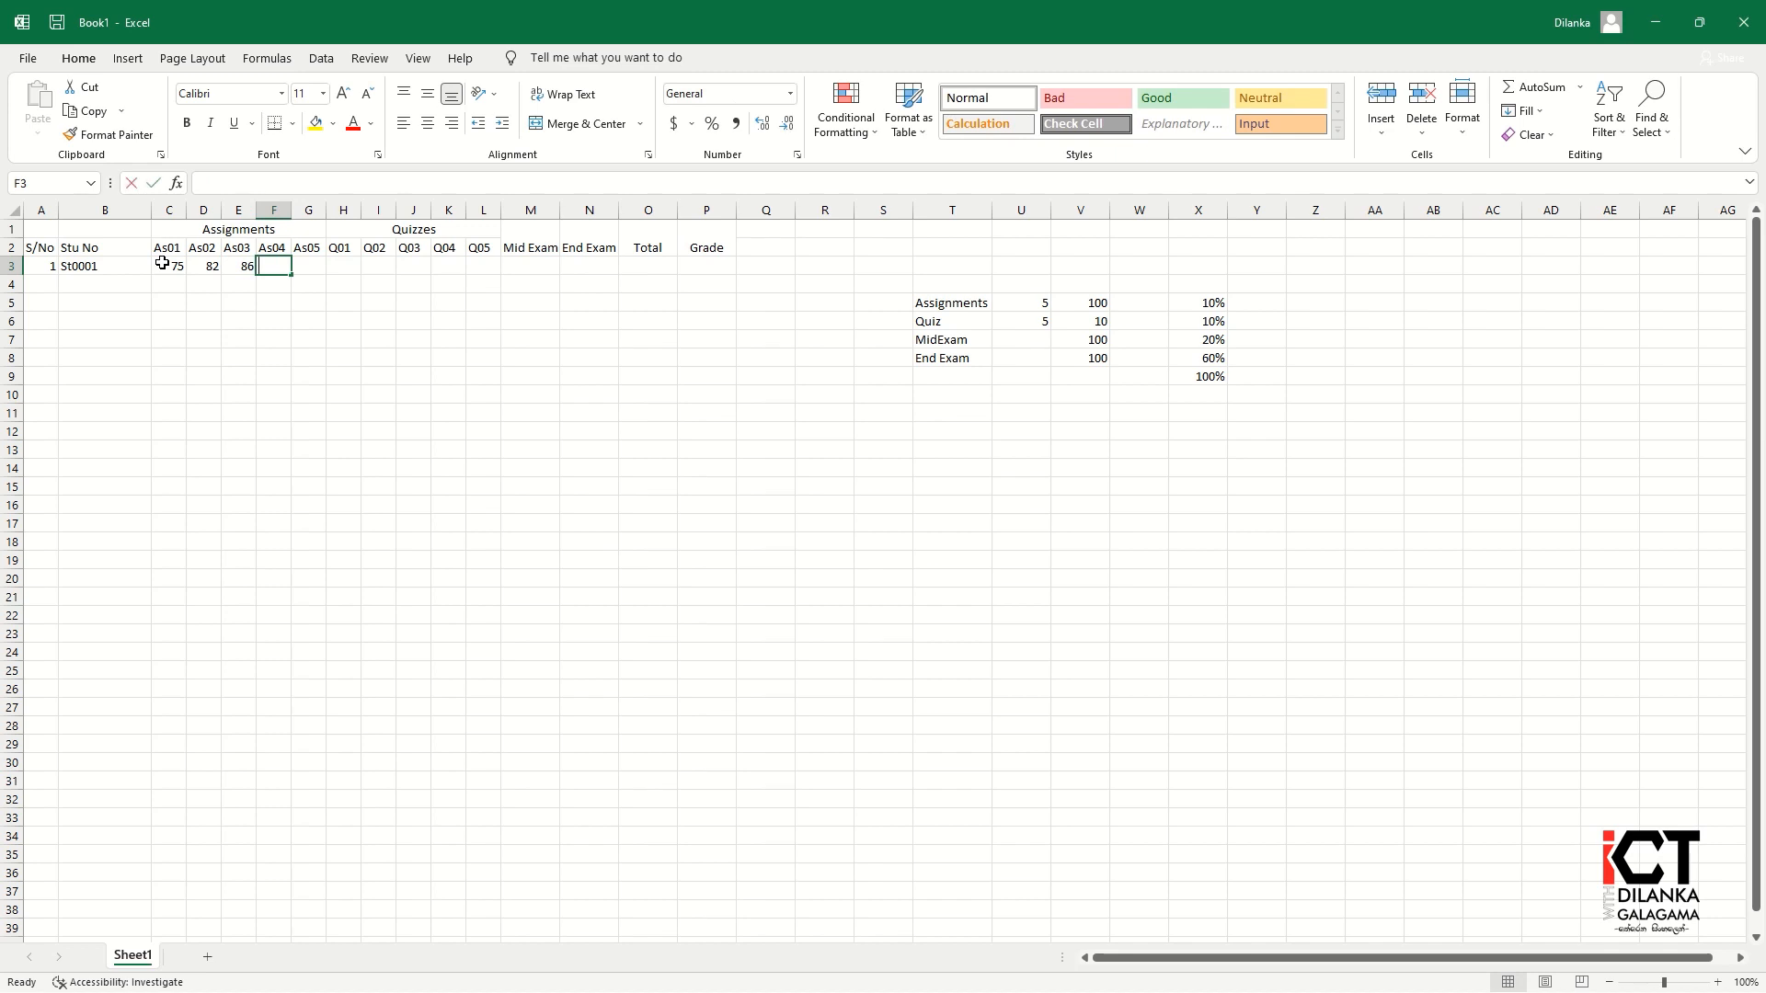
text(6)
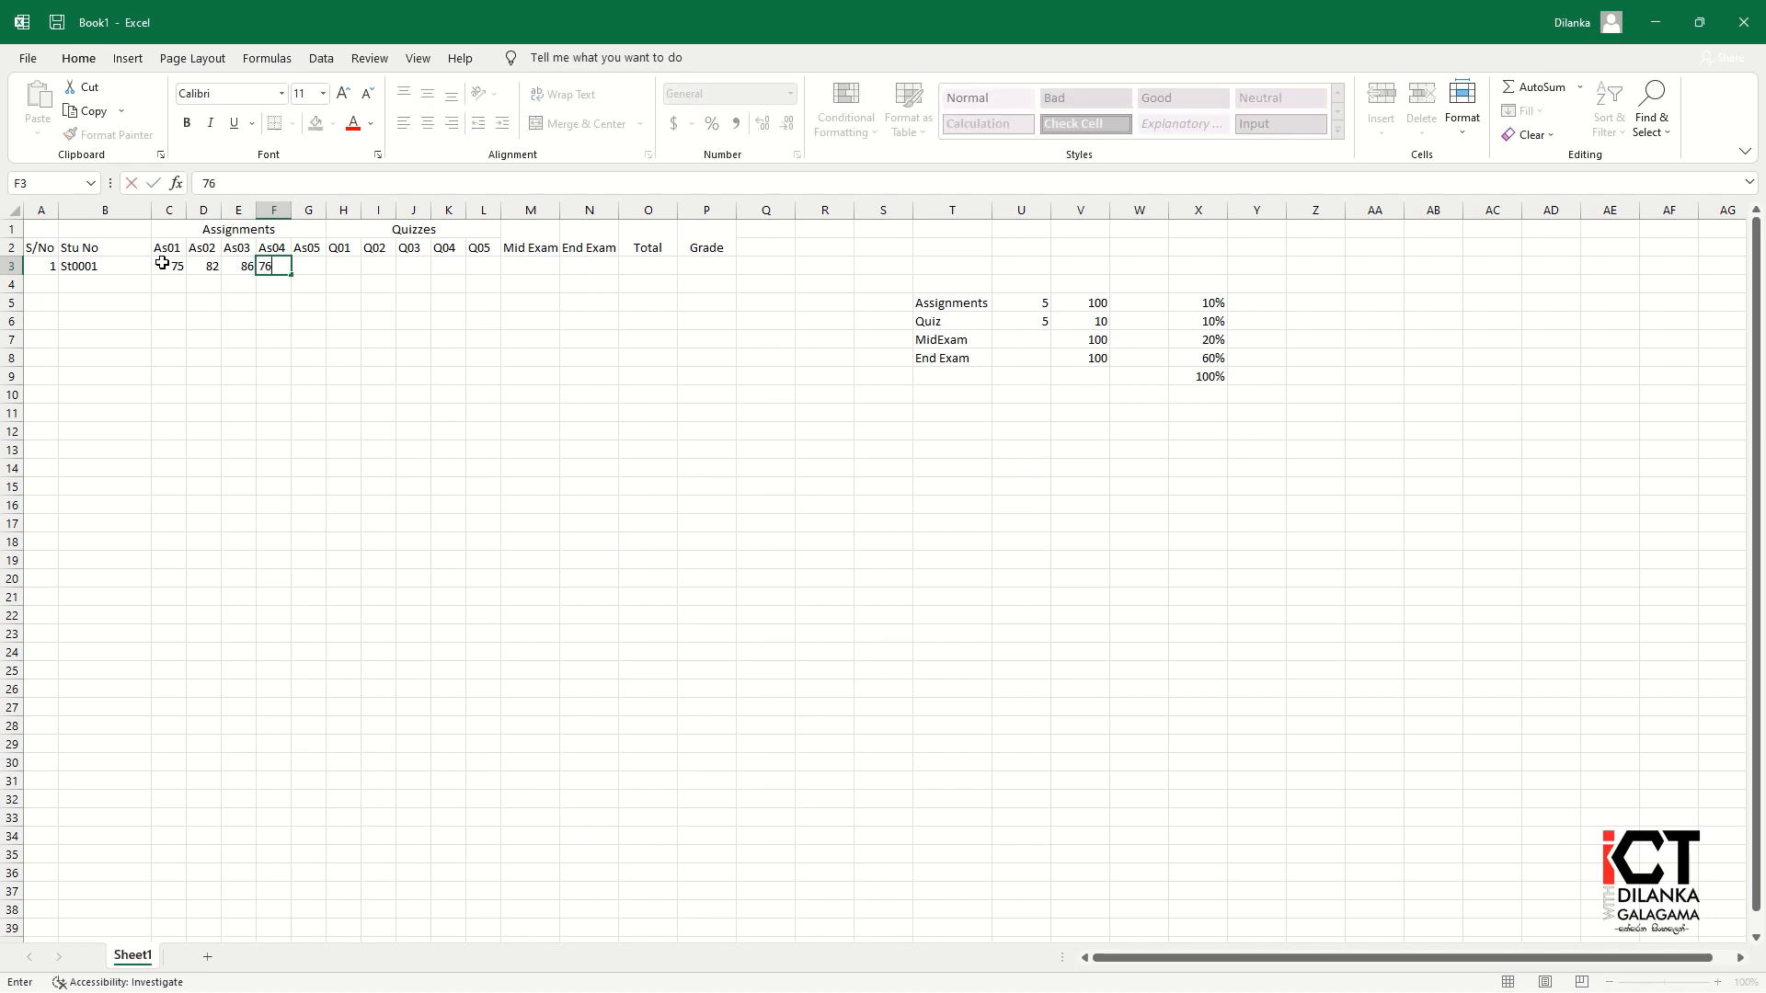
key(Tab)
text(92)
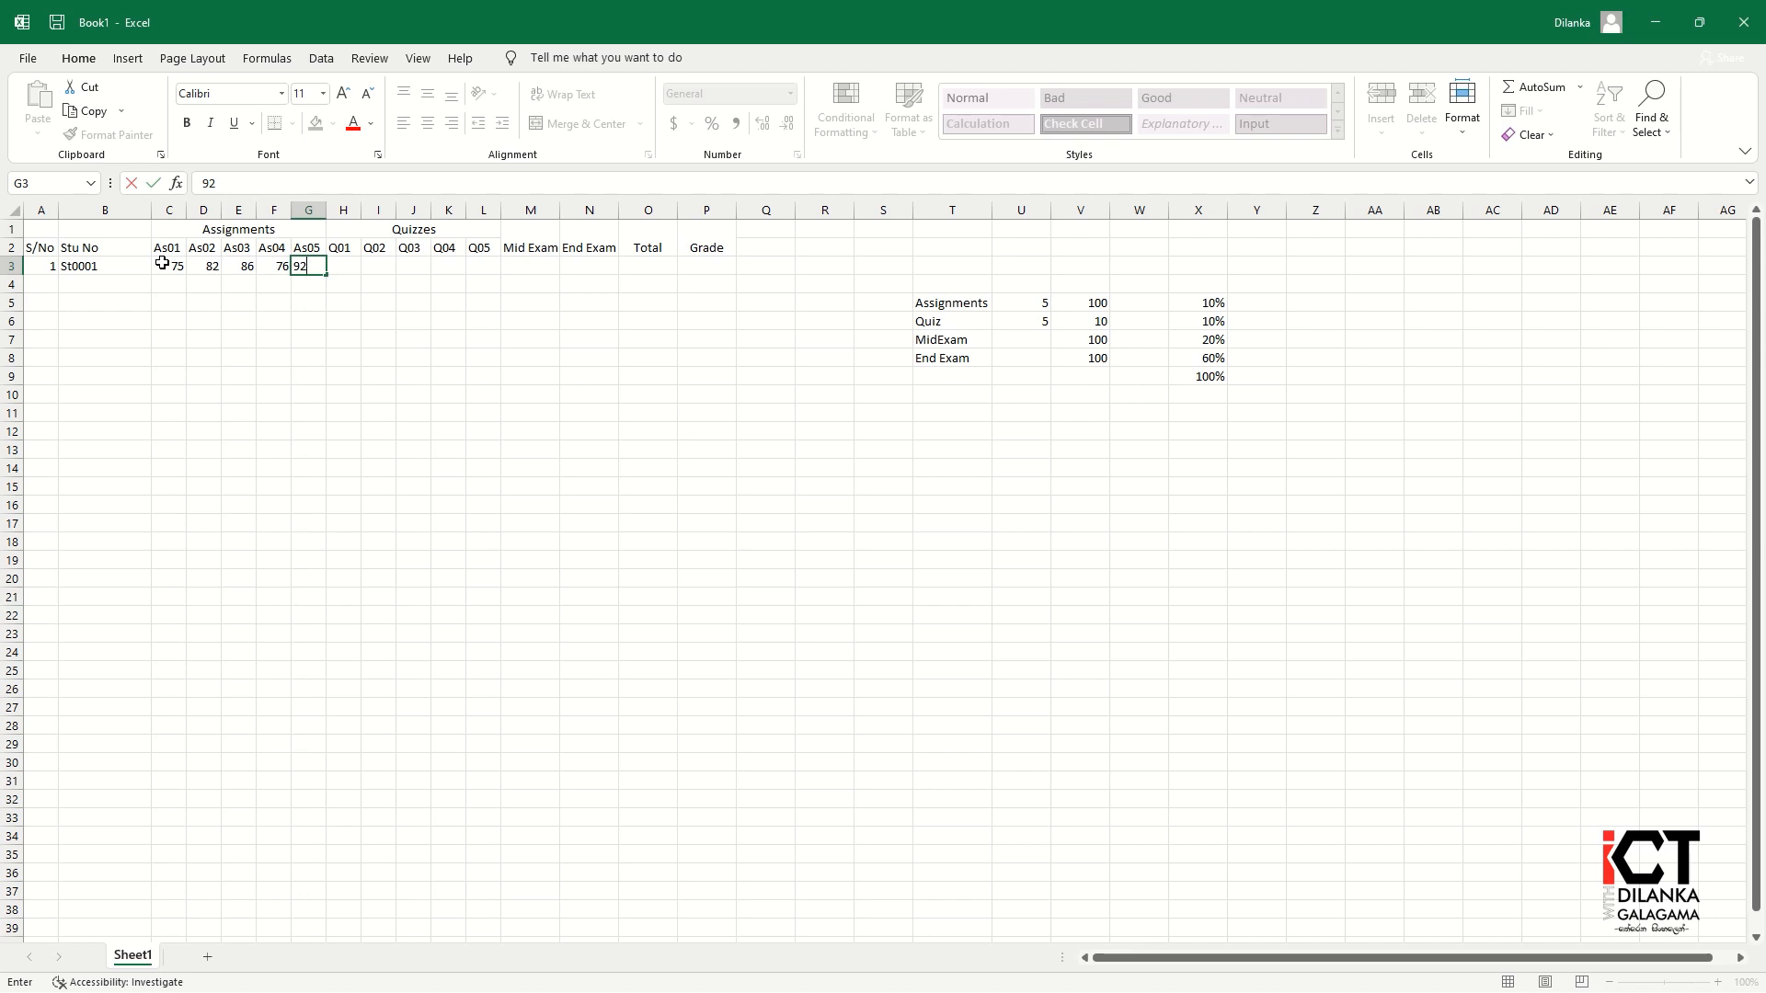
key(Tab)
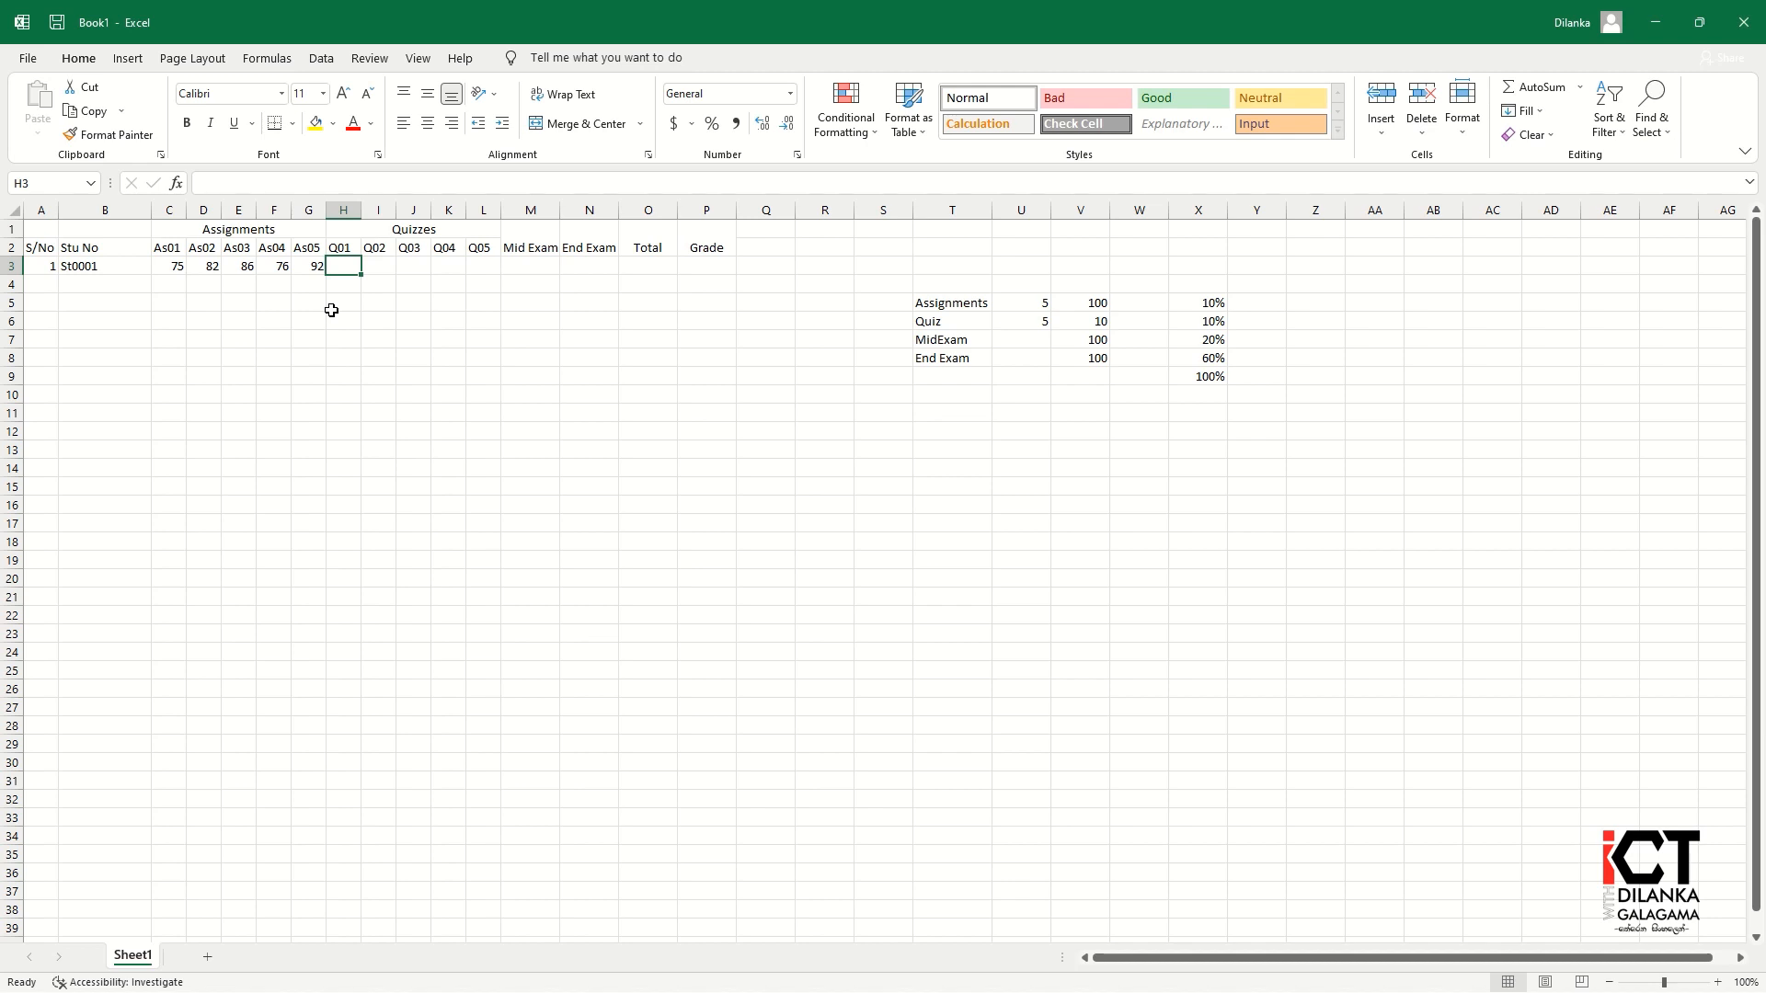
Step: Enter the first student's quiz marks 8, 7, 5, 6 and 9 in H3 through L3
text(8)
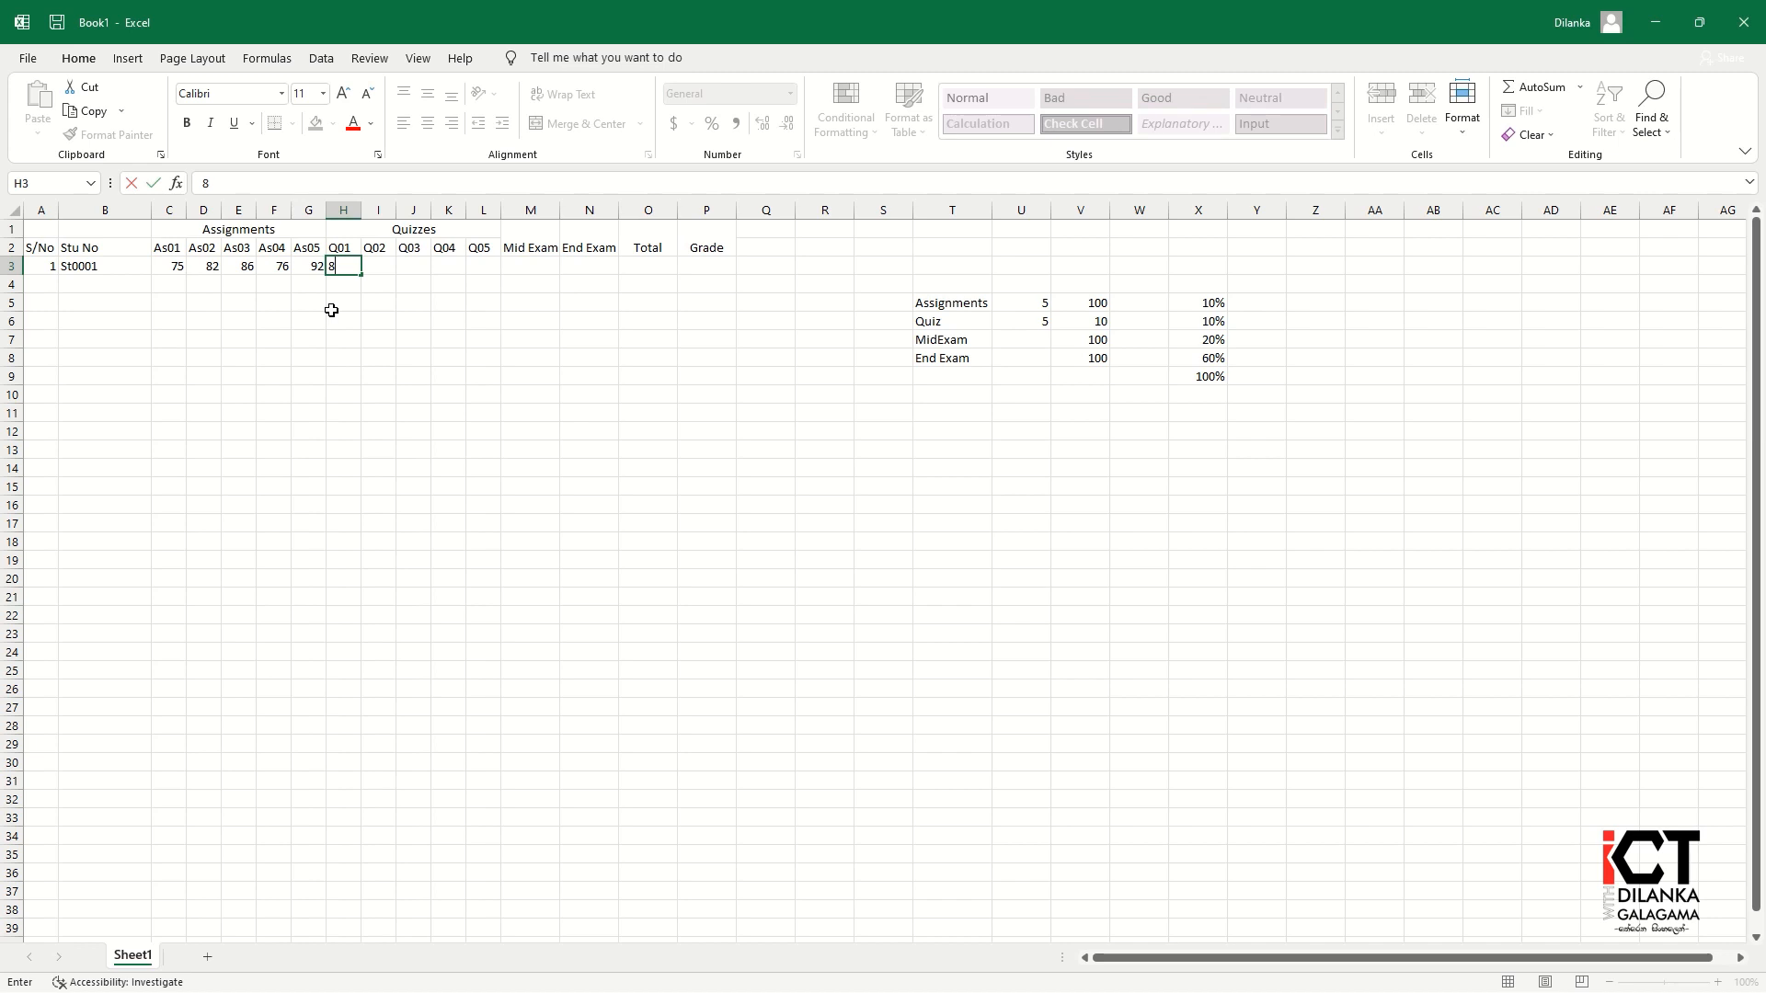
key(Tab)
text(7)
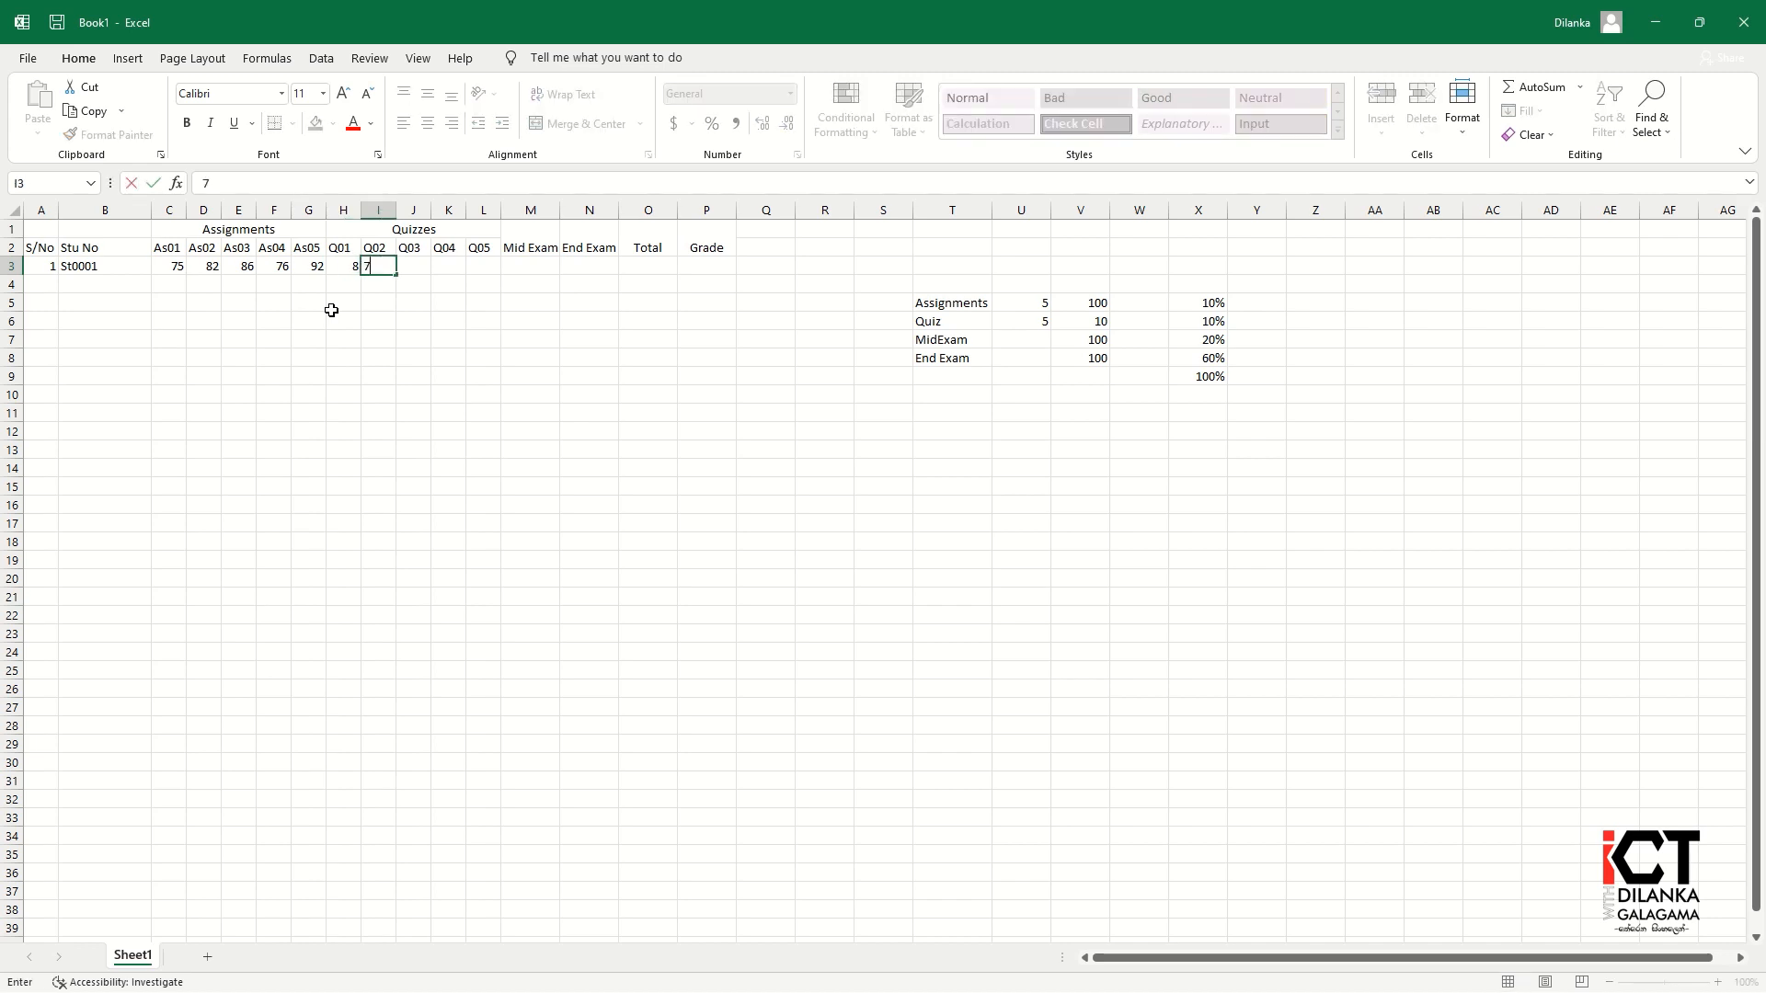
key(Tab)
text(5)
key(Tab)
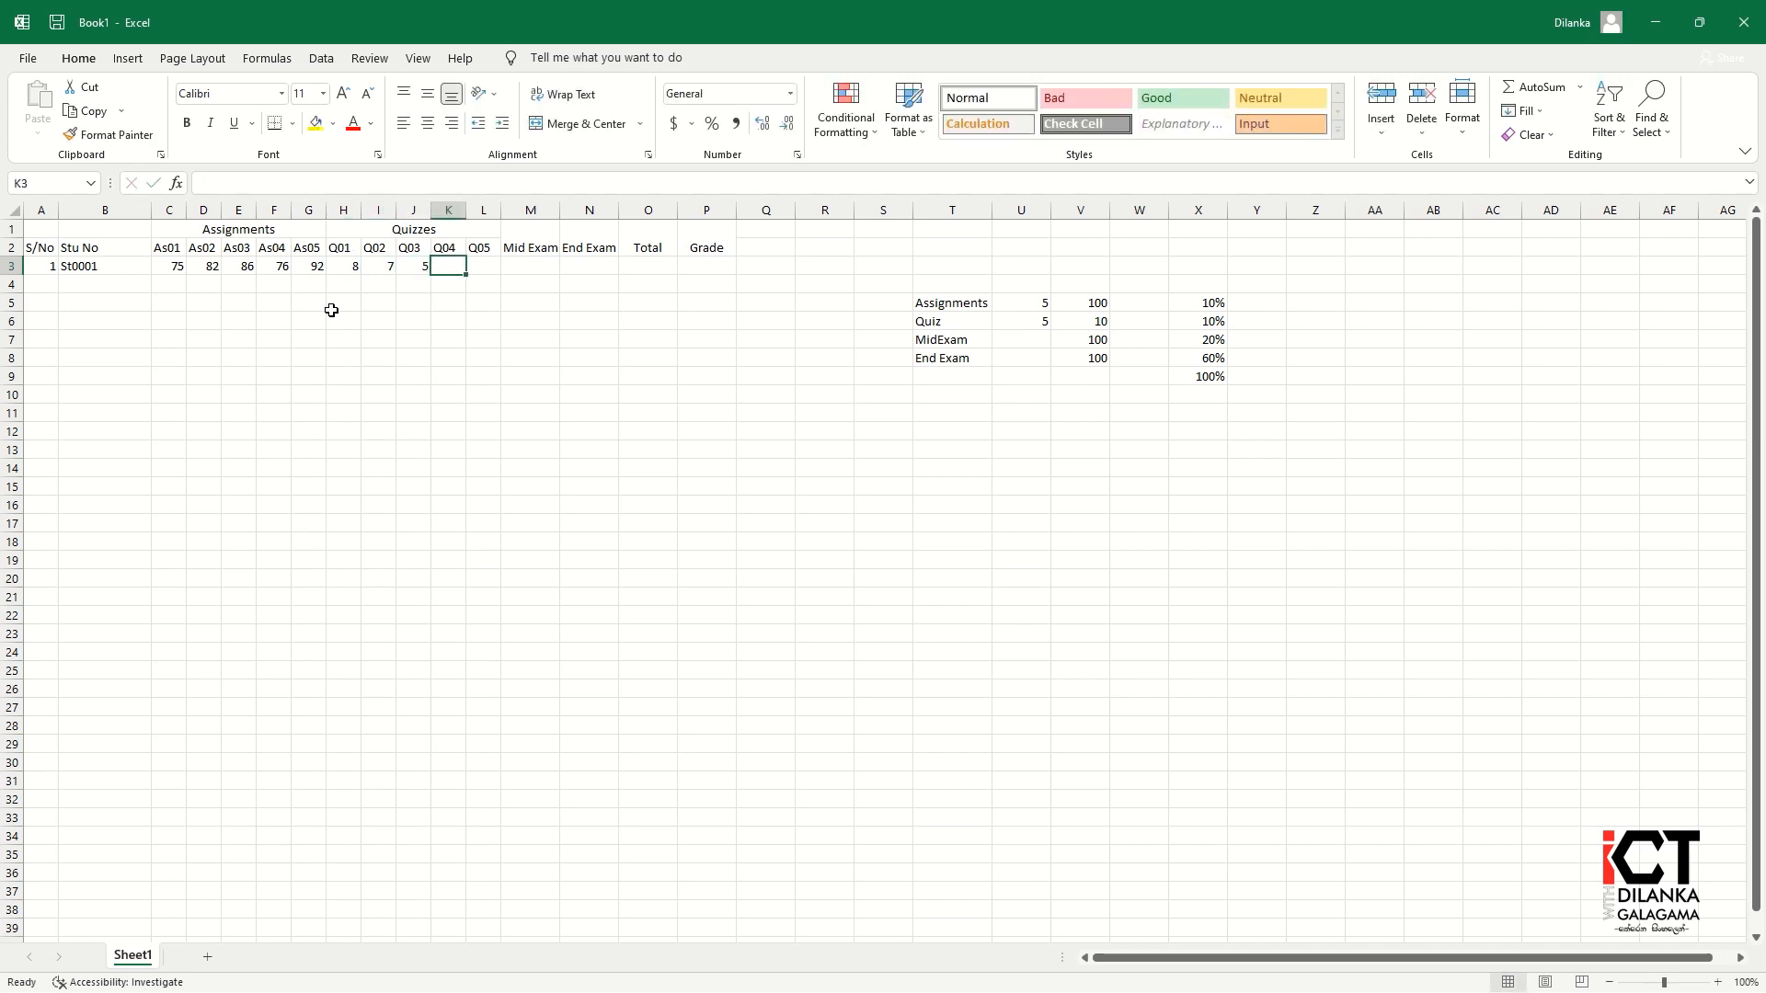
text(6)
key(Tab)
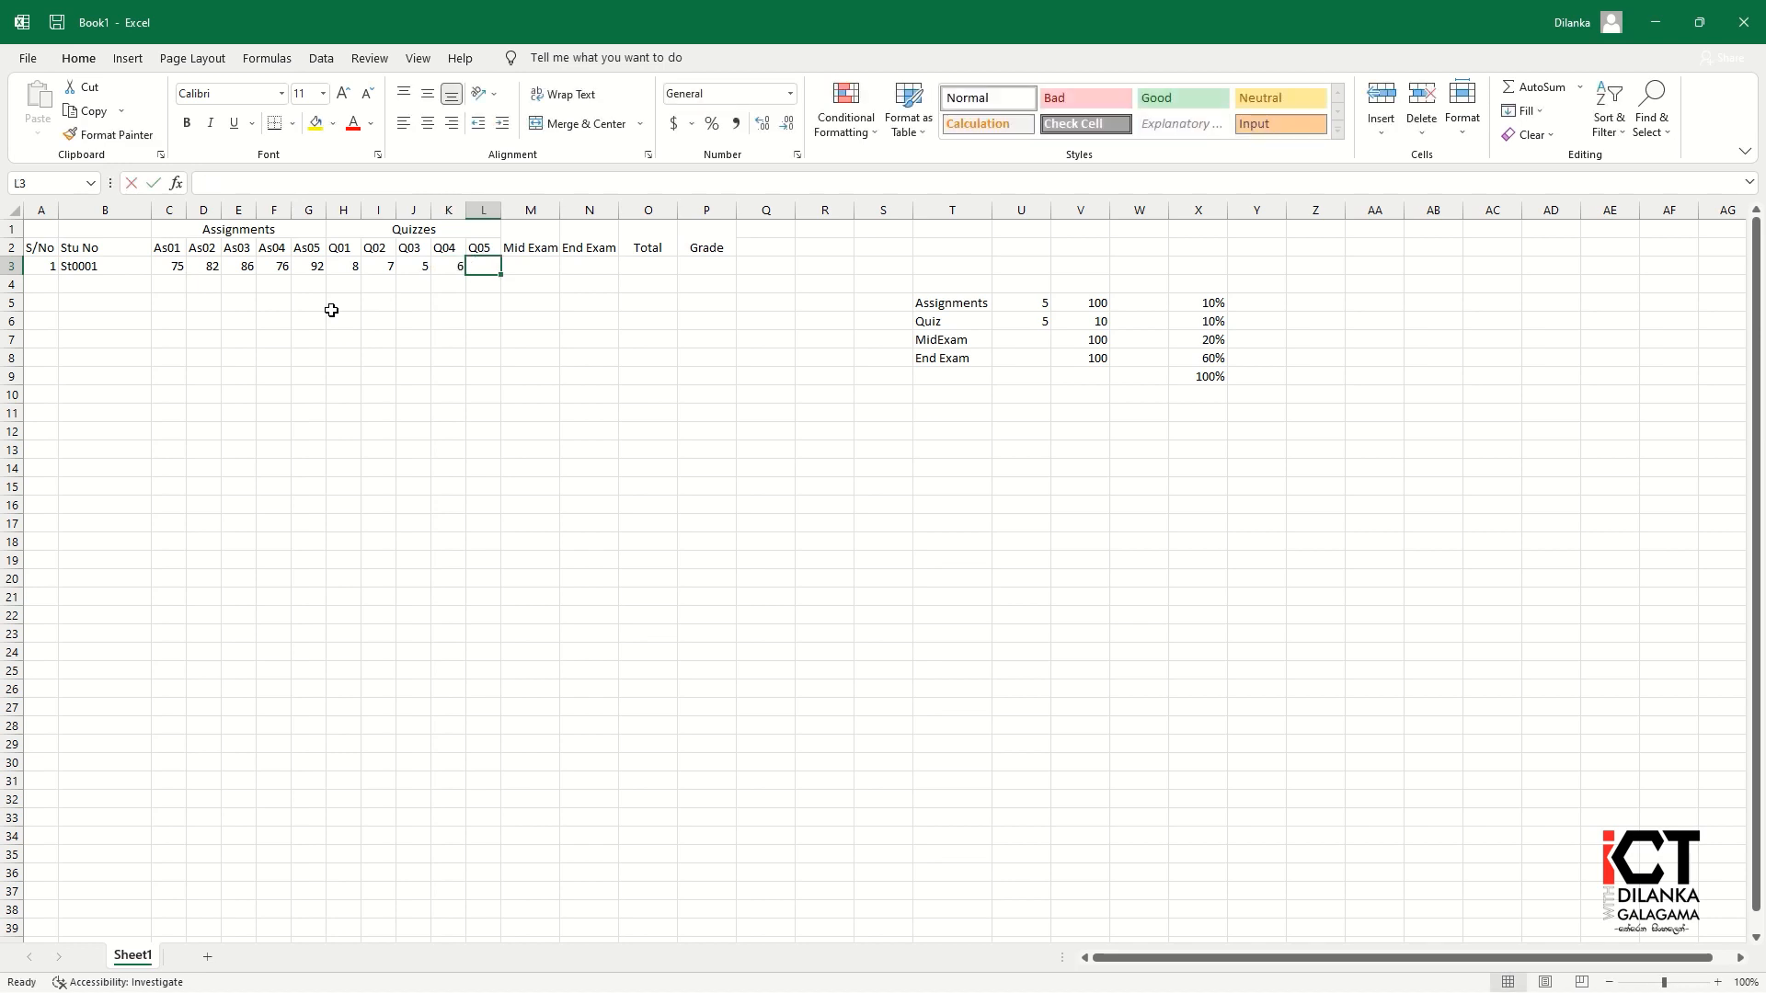
text(9)
key(Tab)
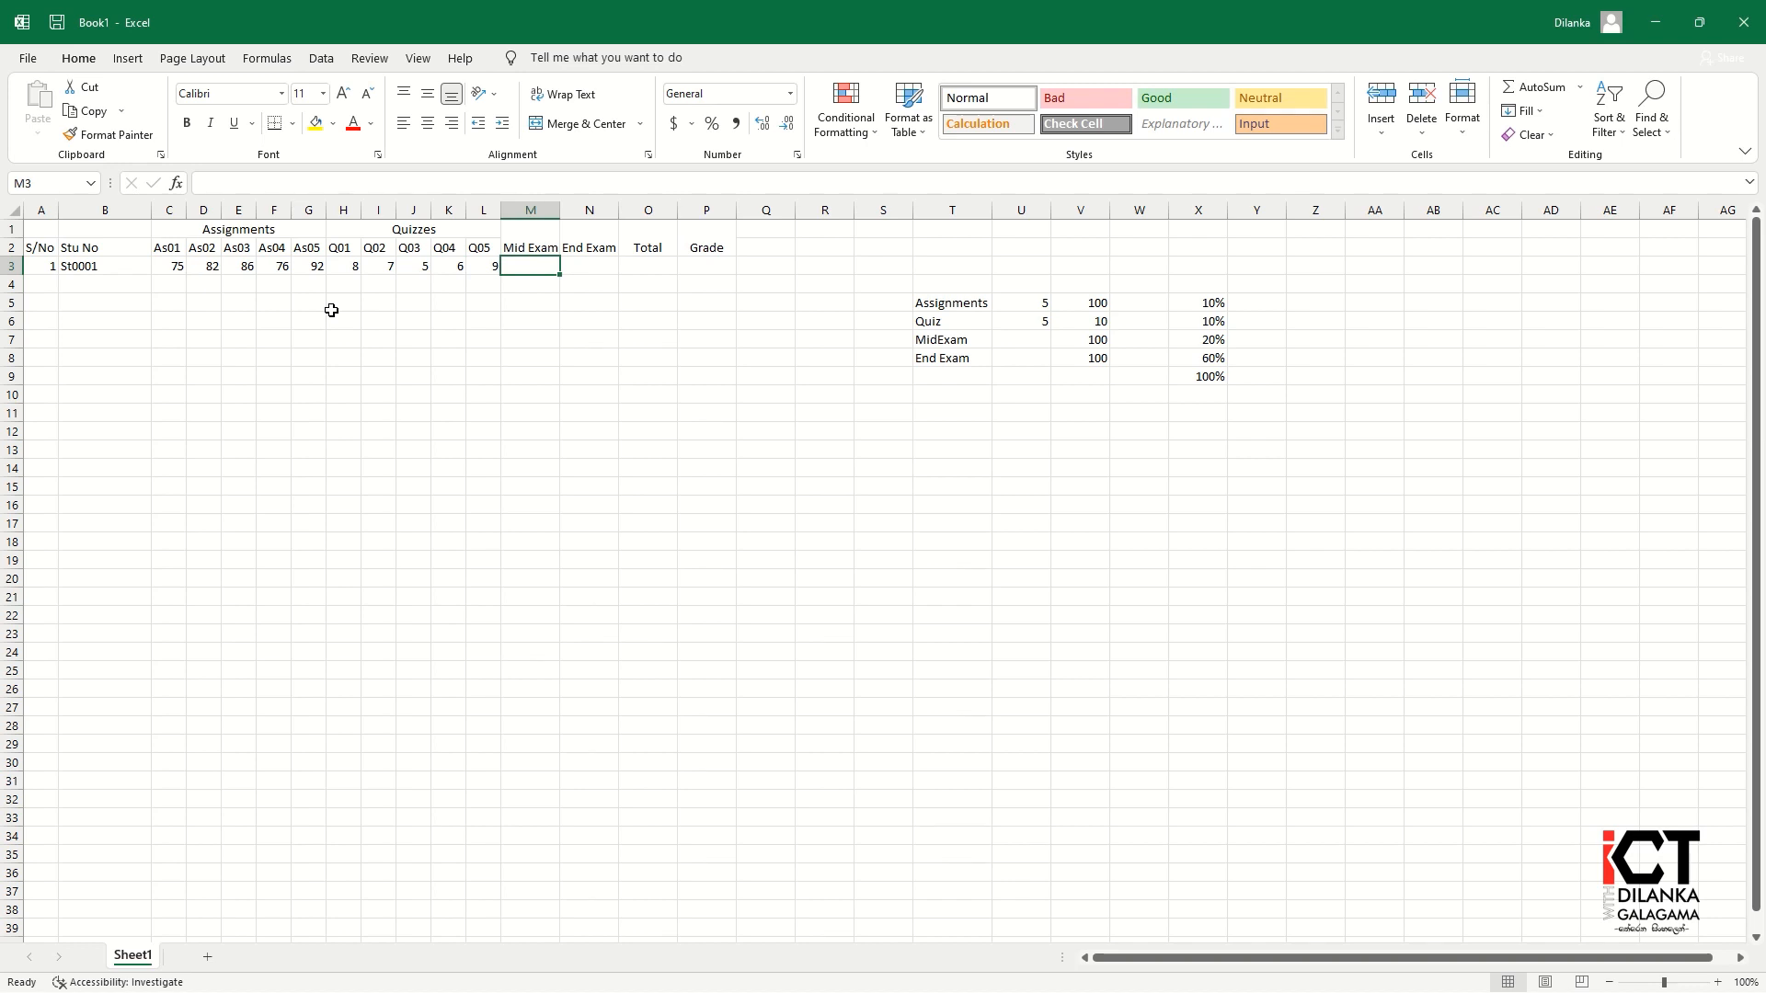
Step: Enter the first student's Mid Exam mark 75 in M3 and End Exam mark 68 in N3
text(75)
key(Tab)
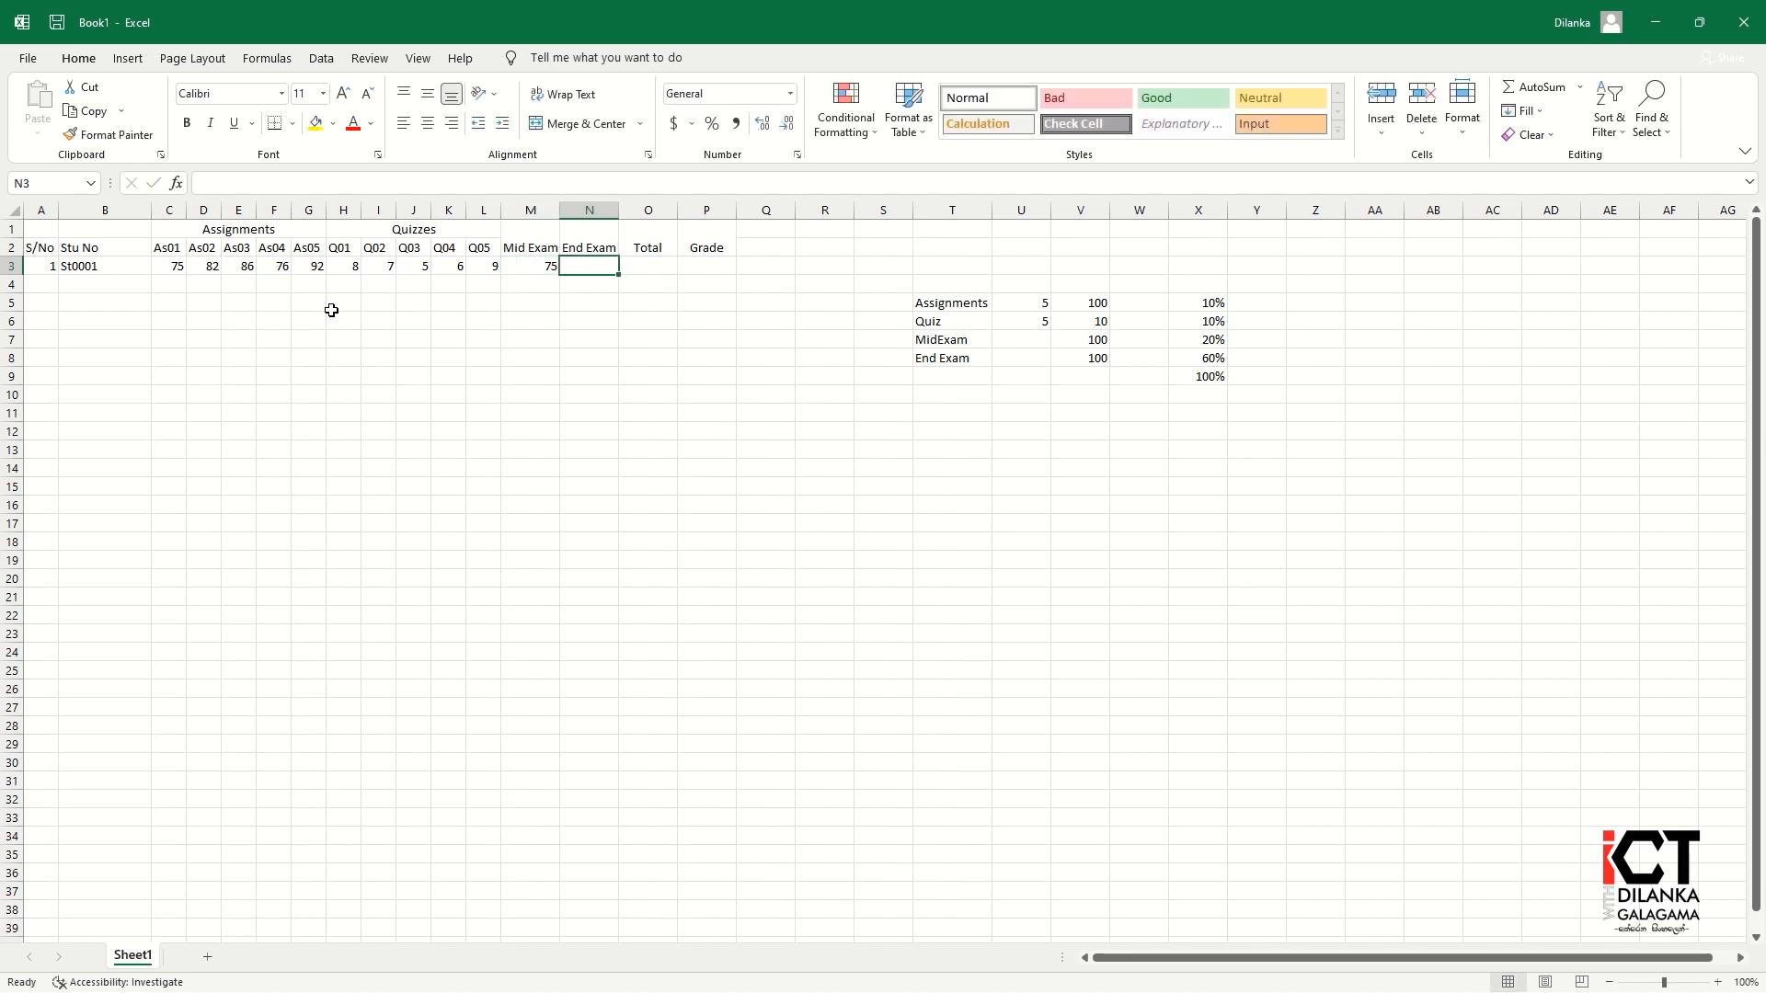
text(68)
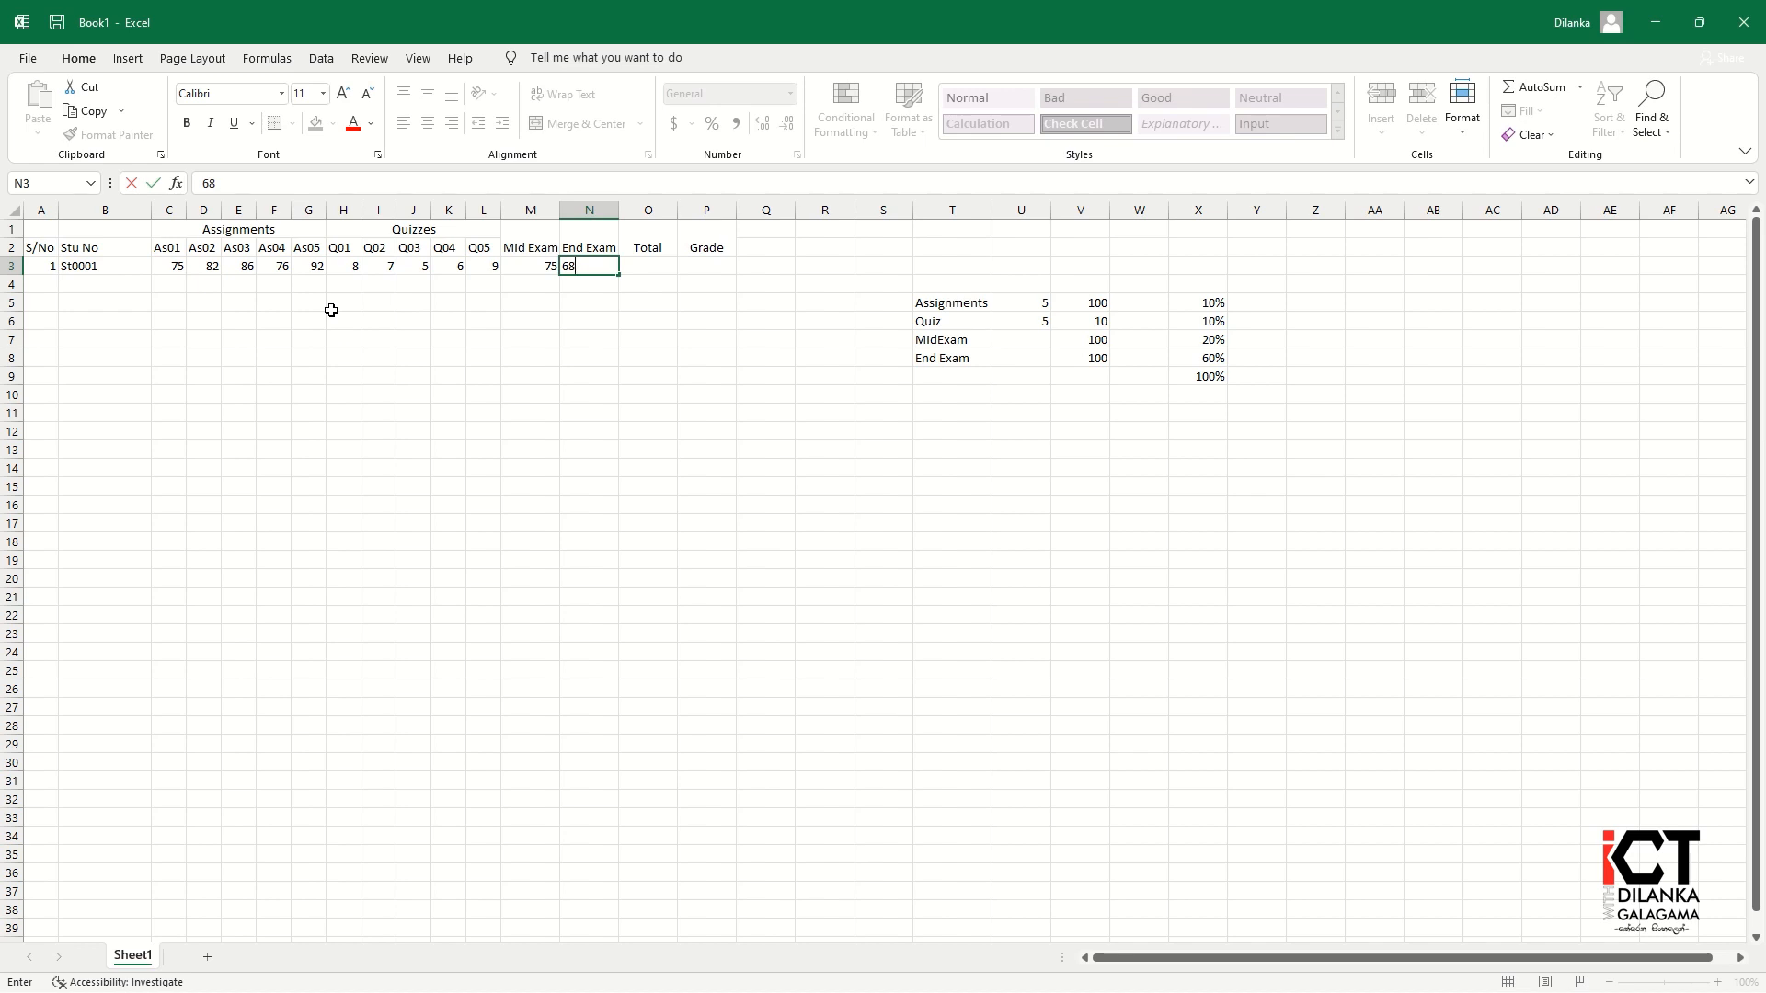
key(Tab)
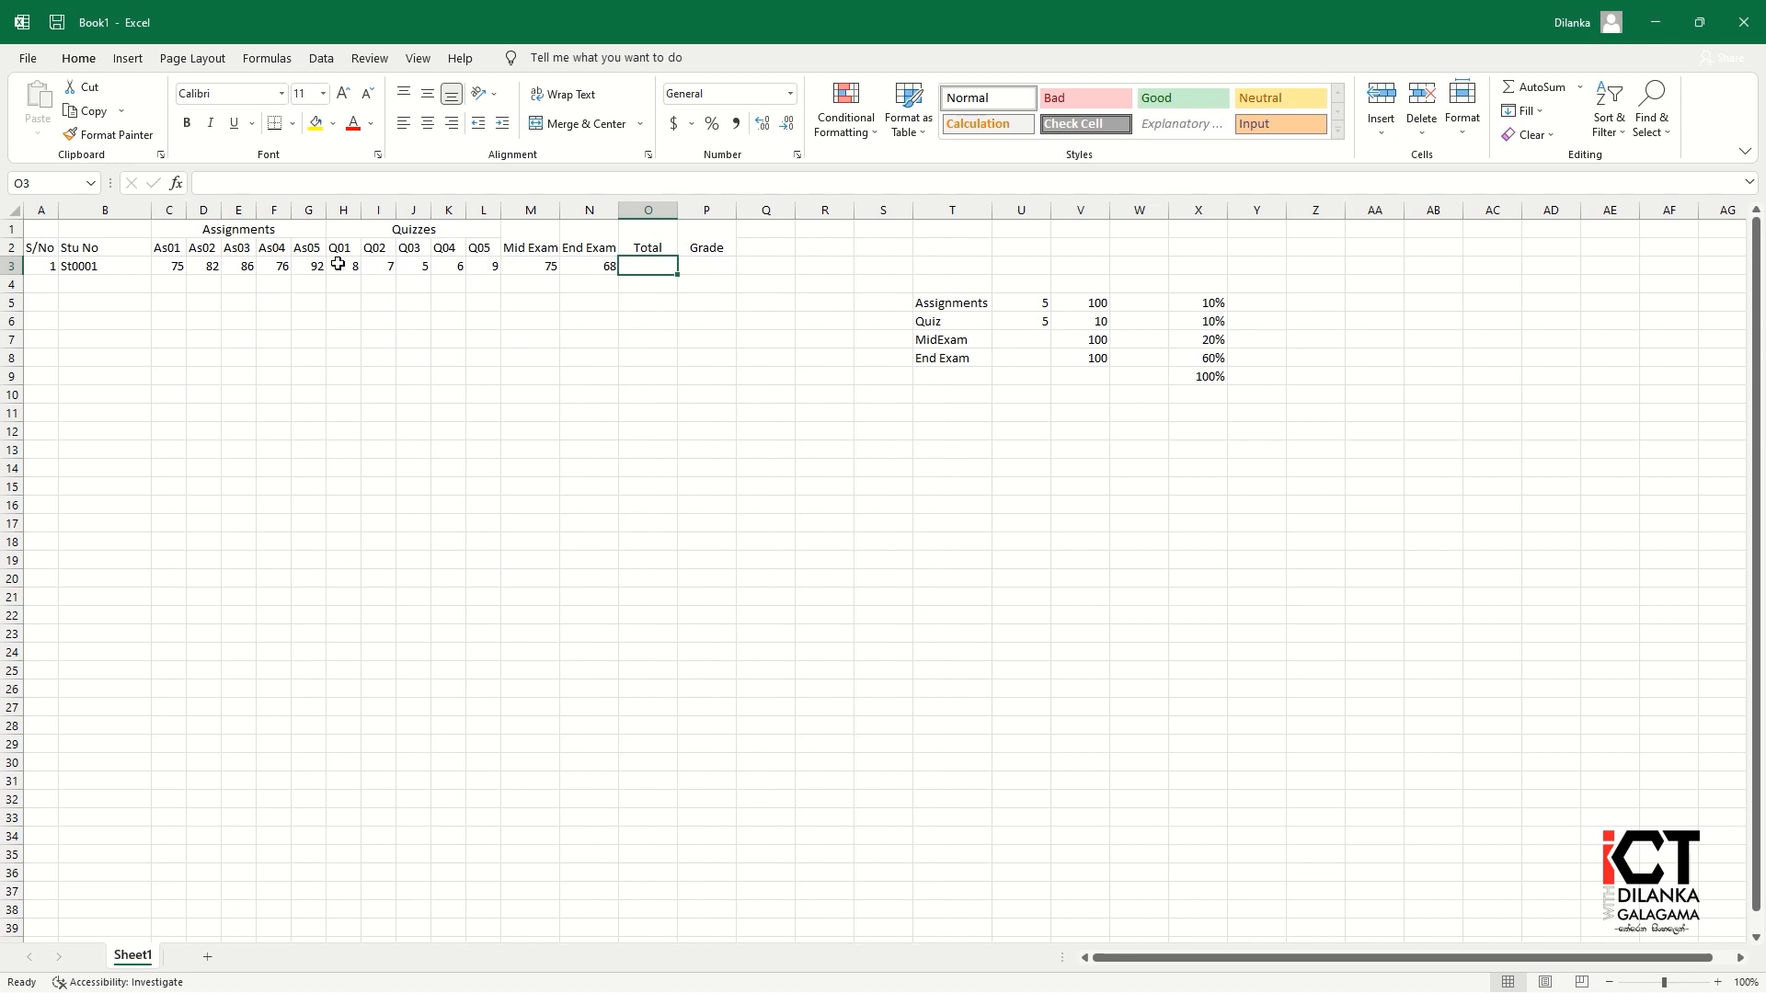
Step: Insert a blank column between the As05 and Q01 columns
right_click(344, 210)
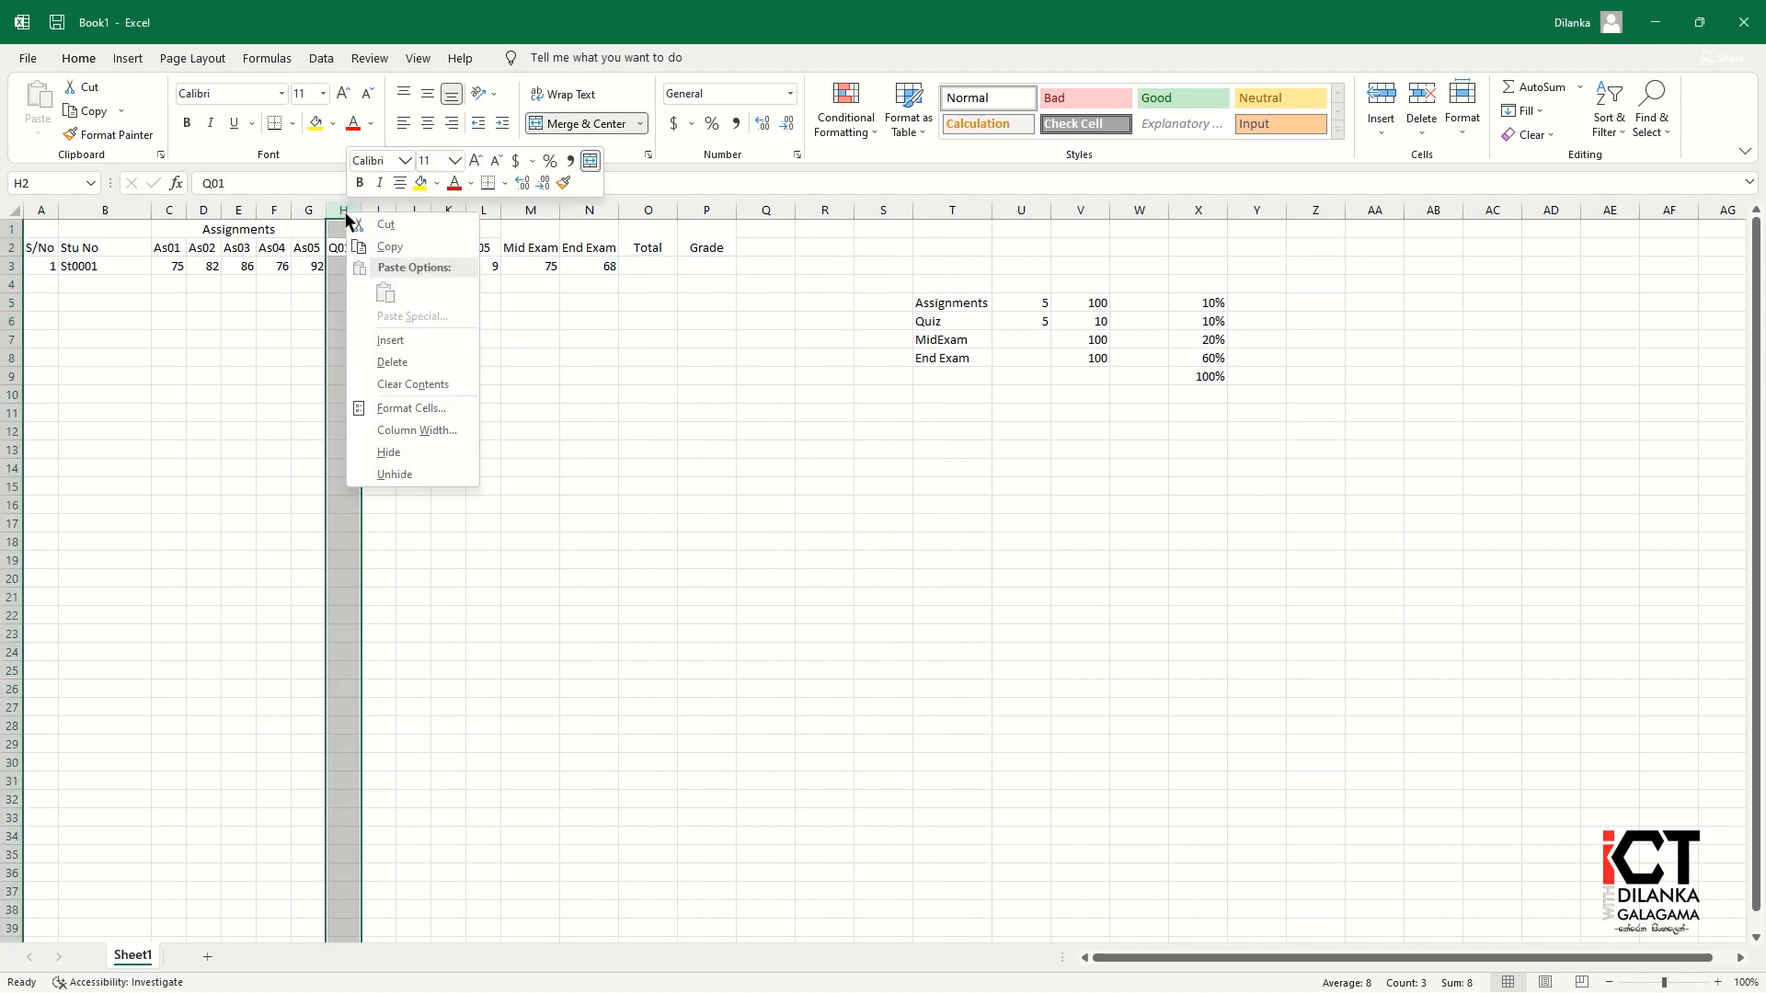
click(371, 337)
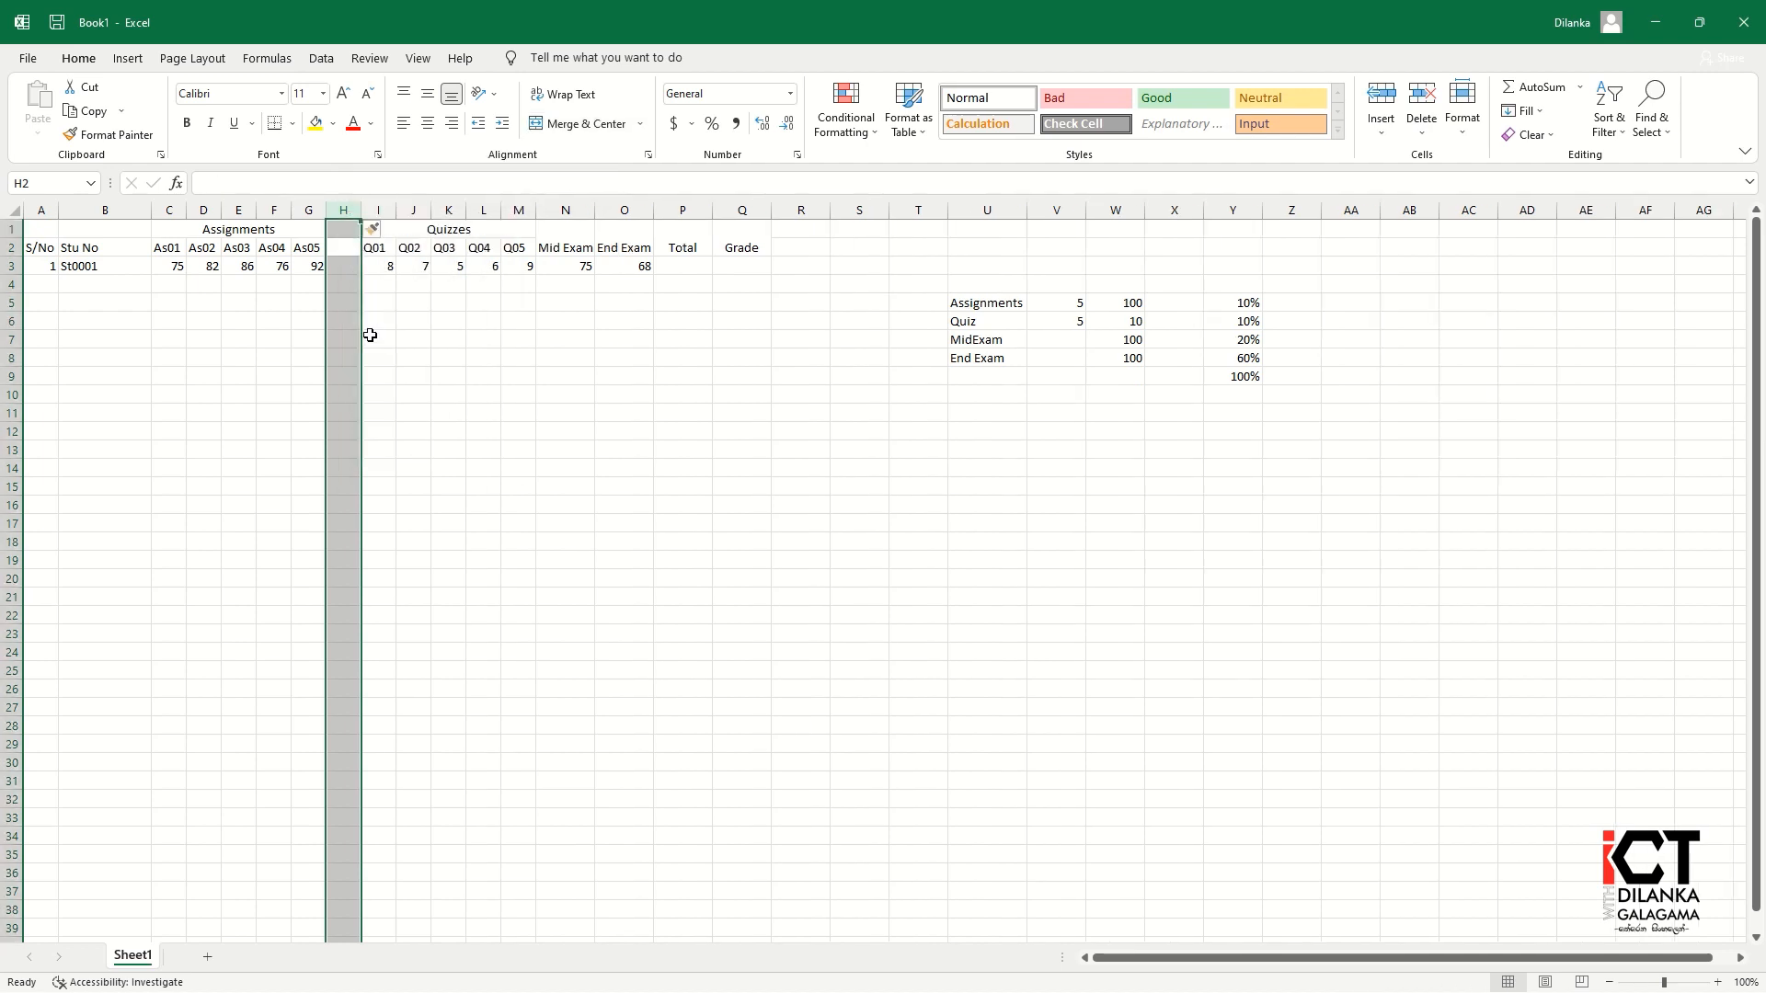
click(413, 339)
Step: Enter the heading As Total in the empty column after As05 and fit the column width to it
click(340, 247)
text(As To)
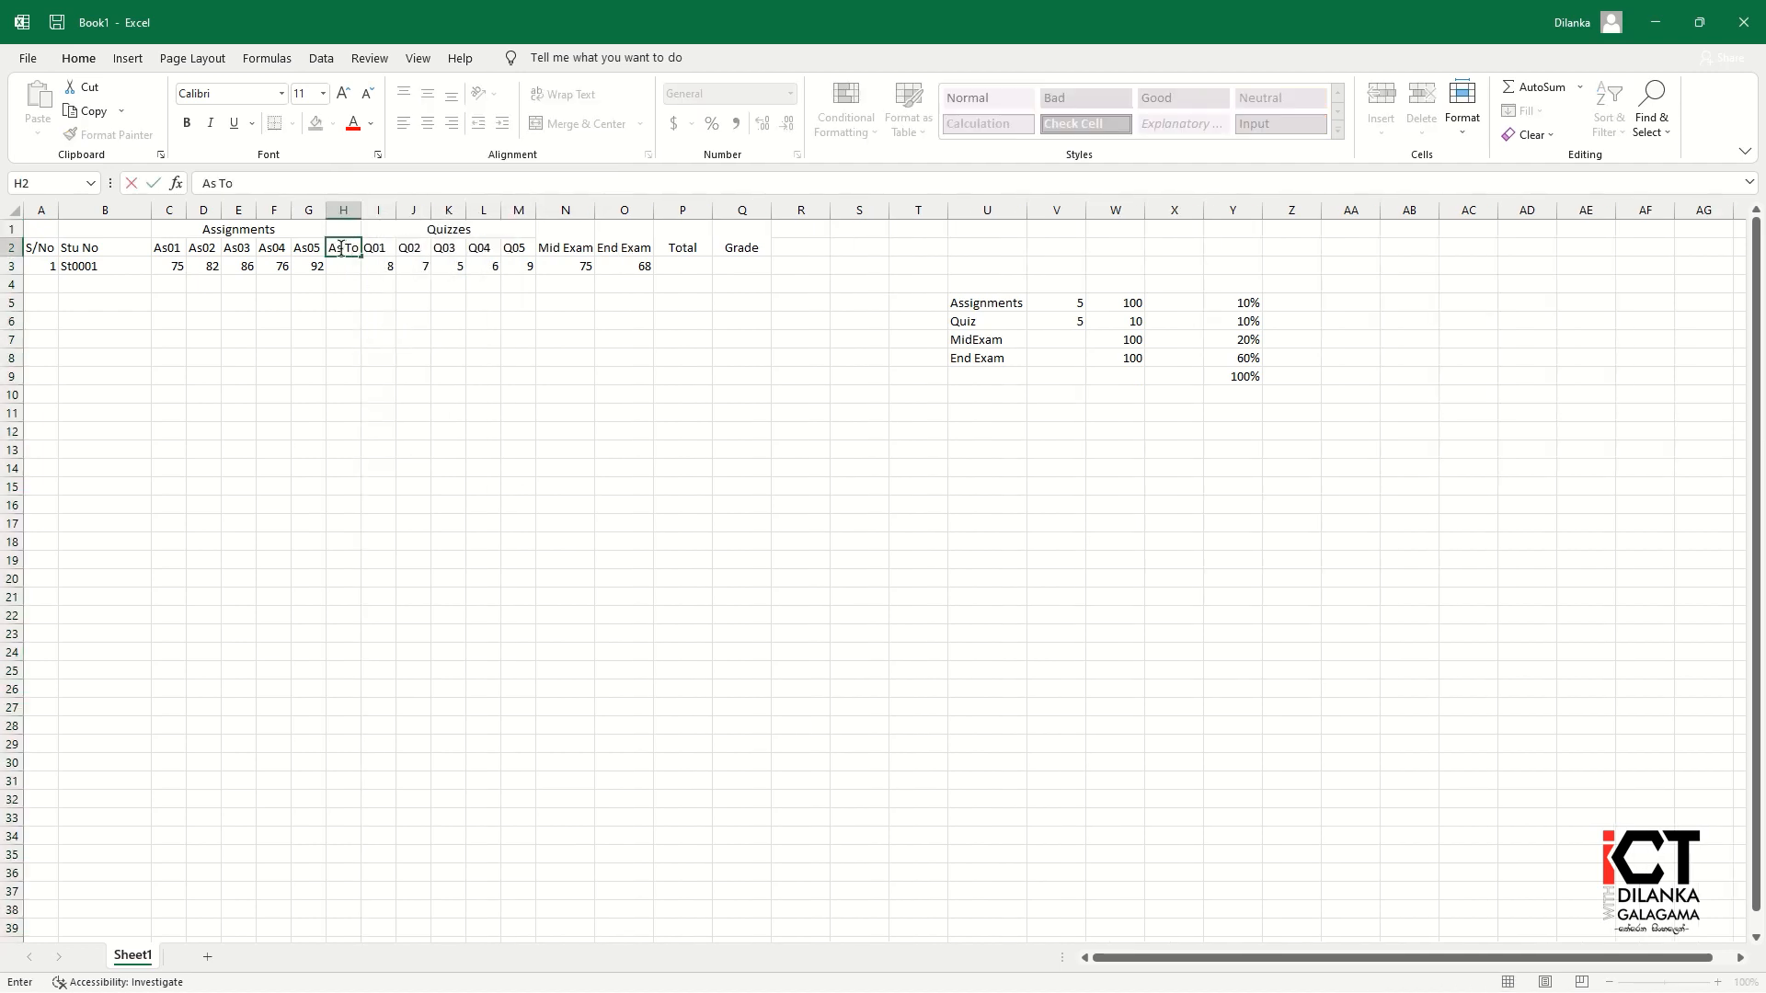
text(tal)
click(343, 210)
double_click(361, 209)
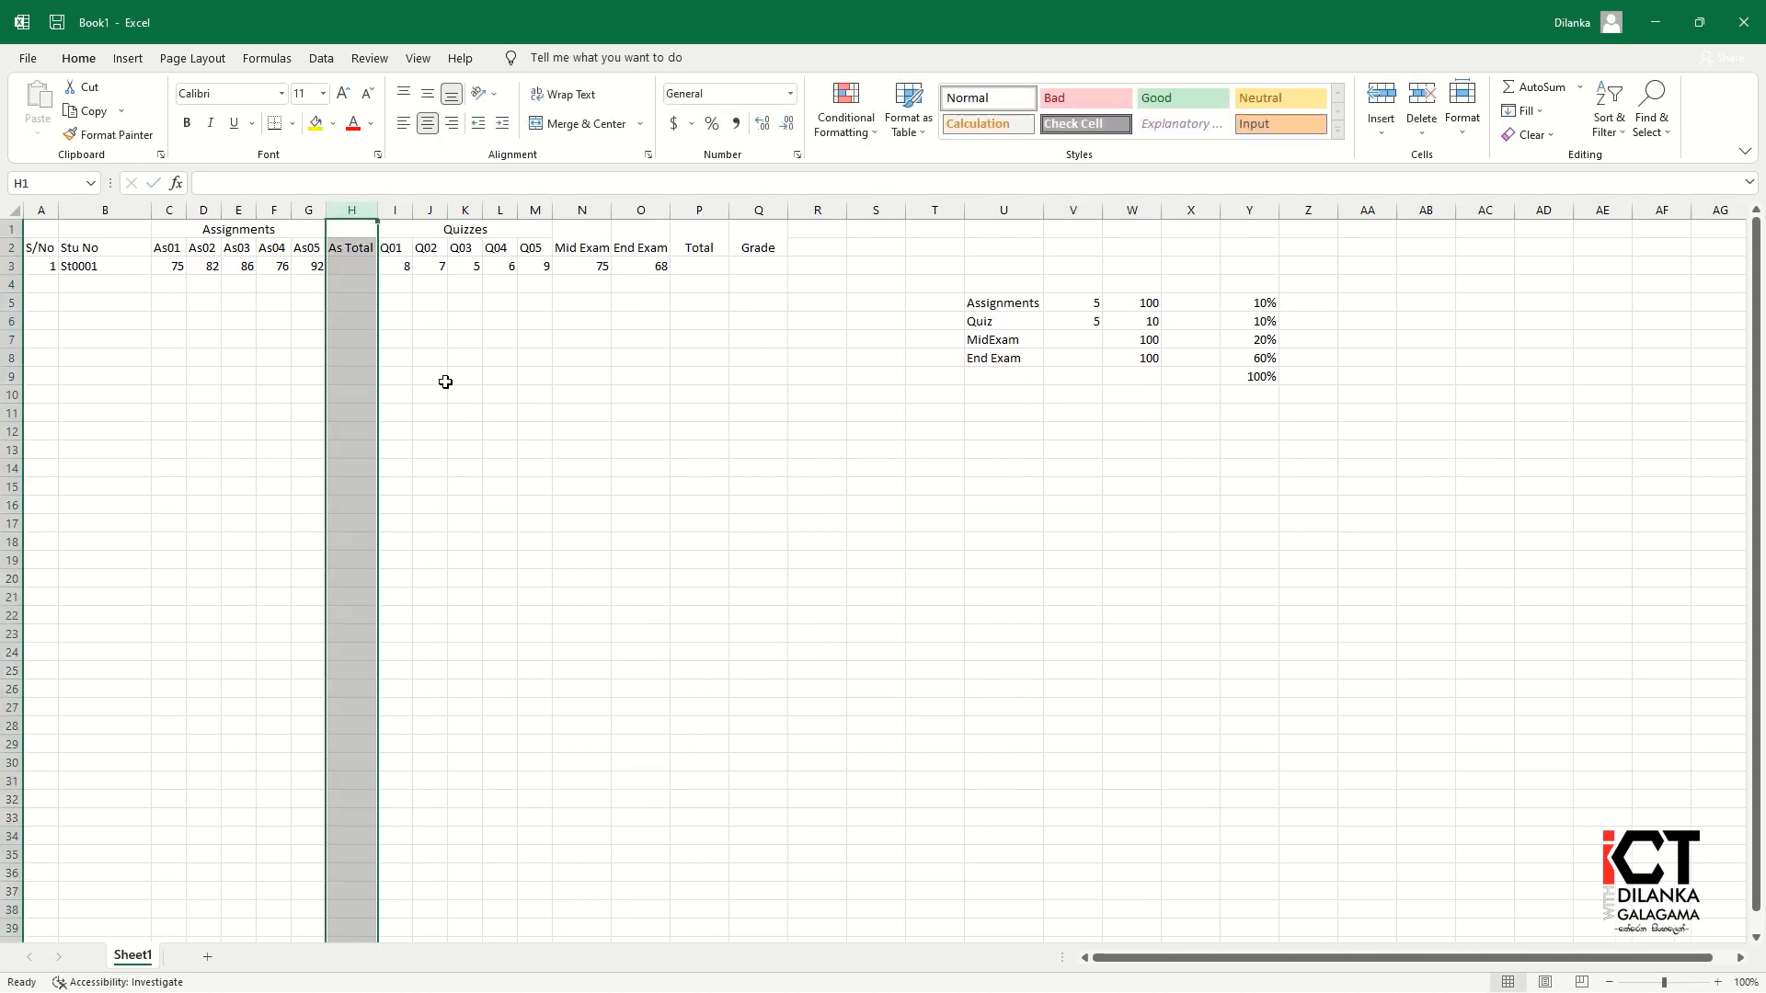
Step: Insert a blank column between the Q05 and Mid Exam columns
click(445, 379)
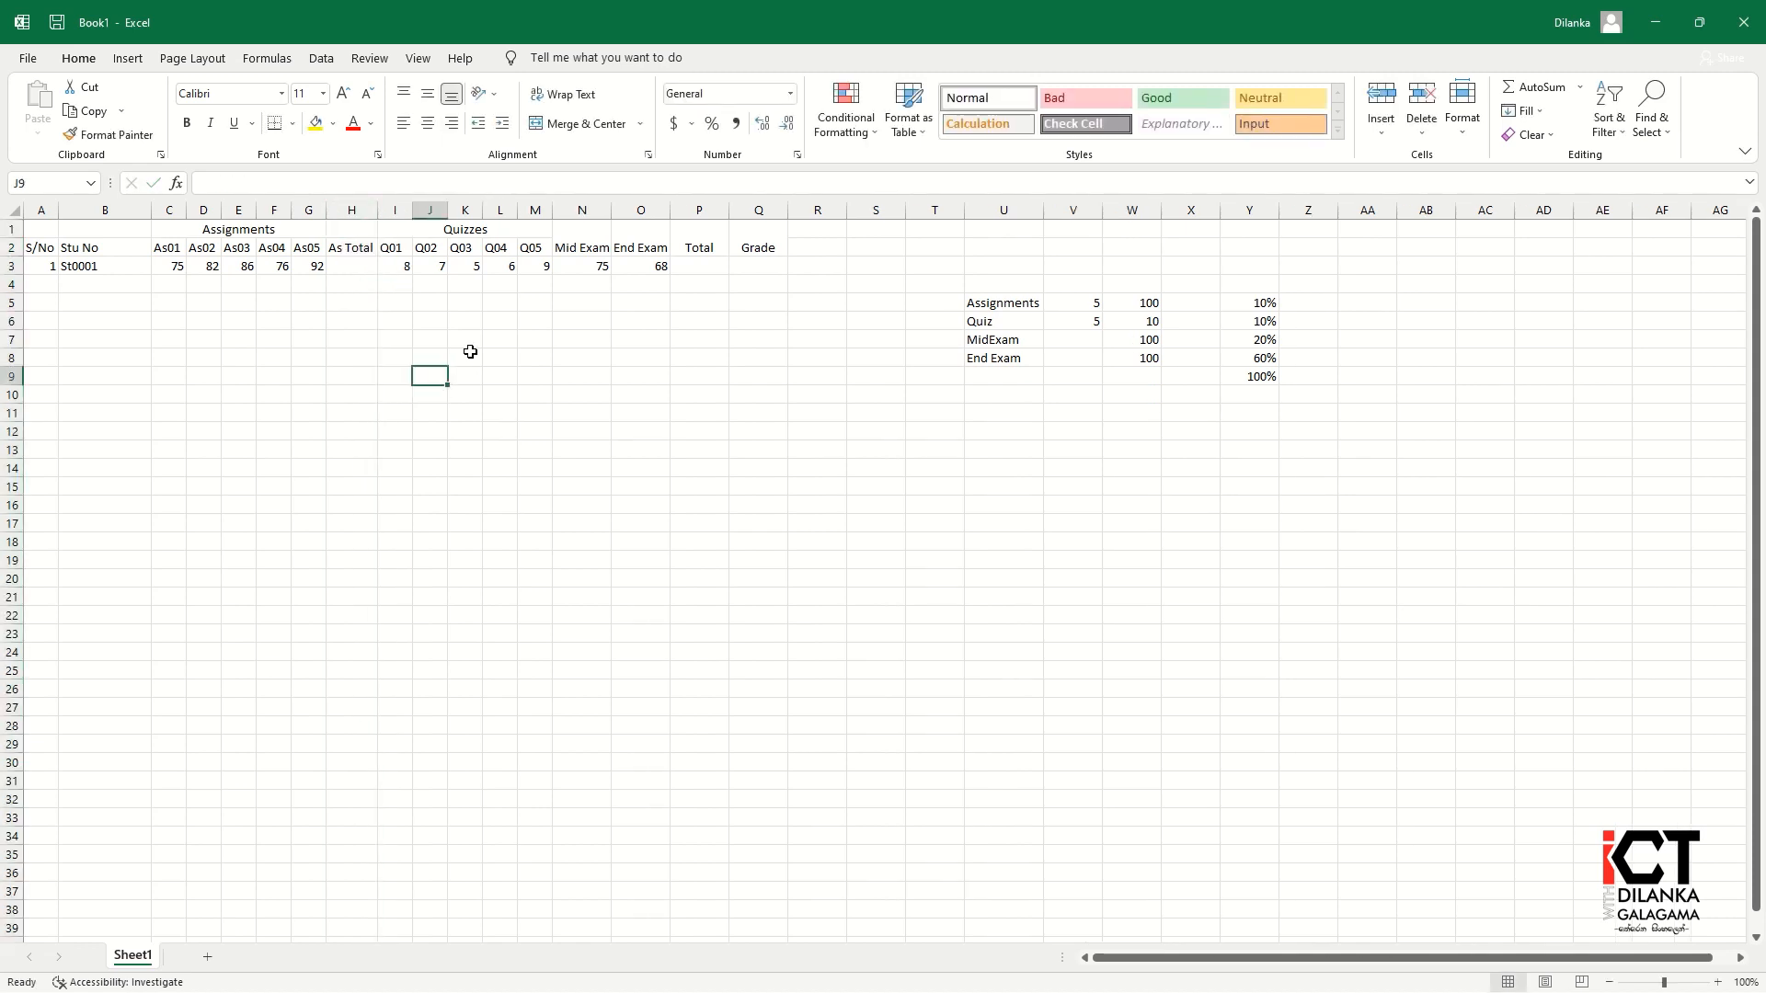
click(570, 209)
key(ctrl+shift+equal)
Step: Enter the heading Q Total in the empty column after Q05 and fit the column width to it
click(571, 248)
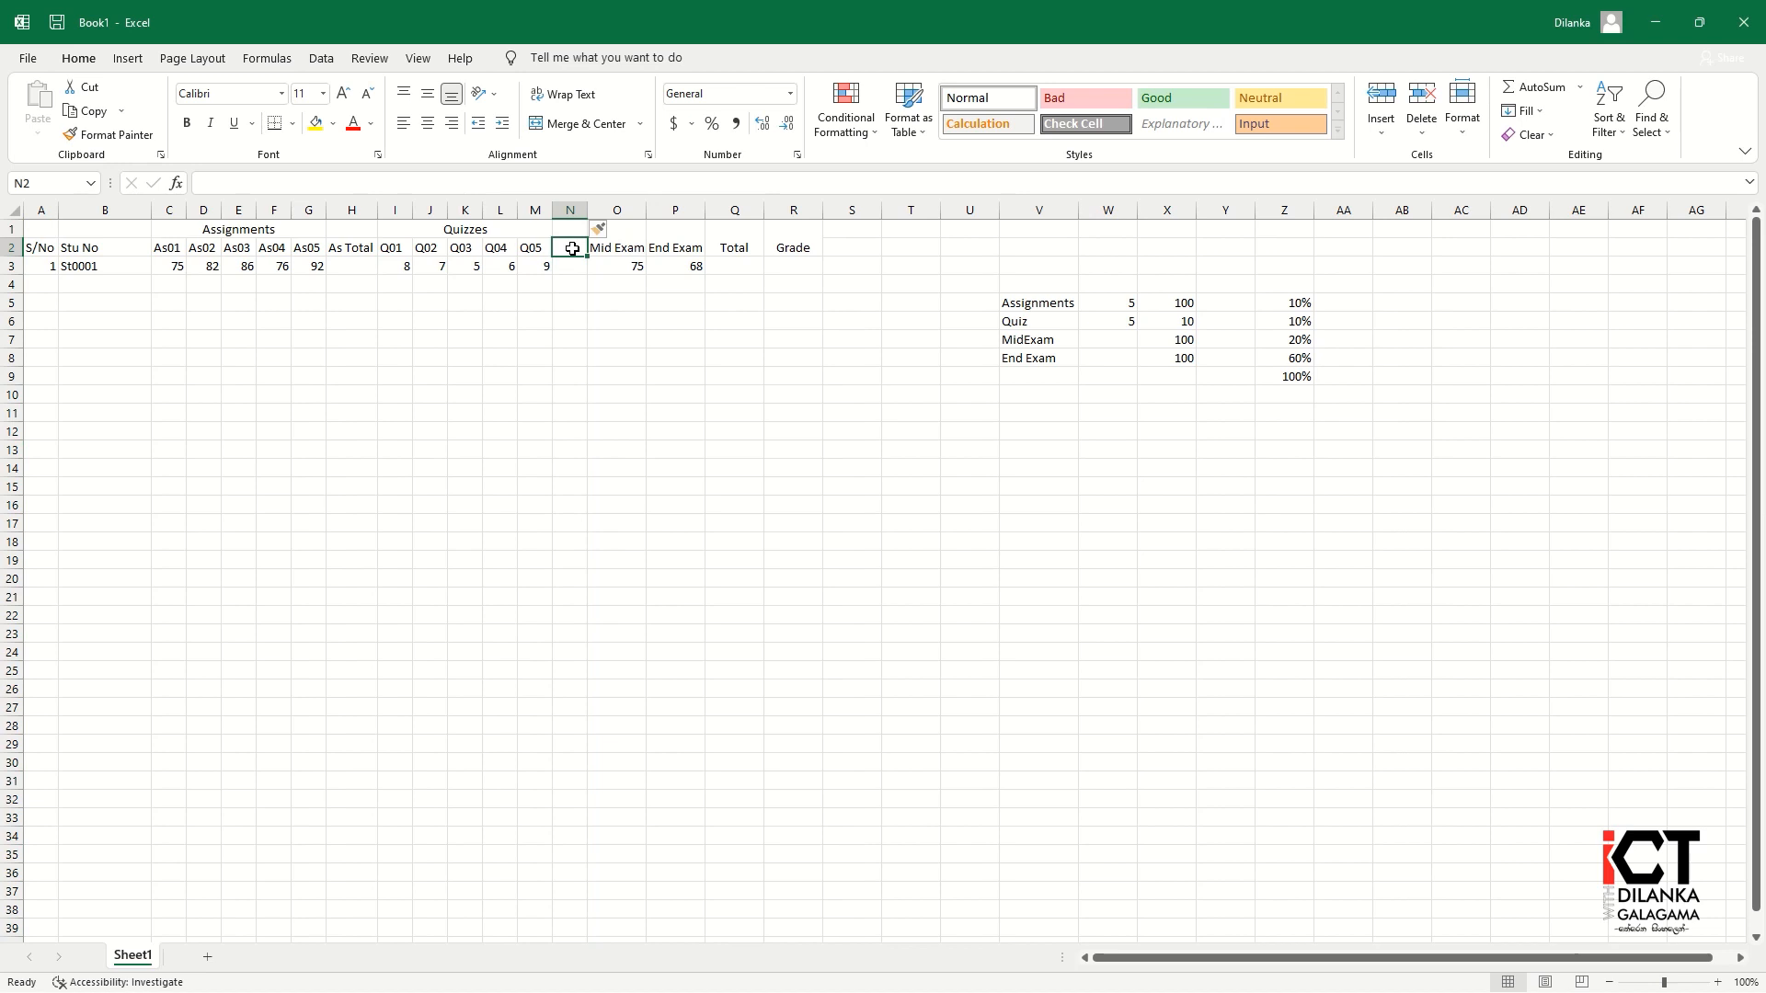
text(Q Total)
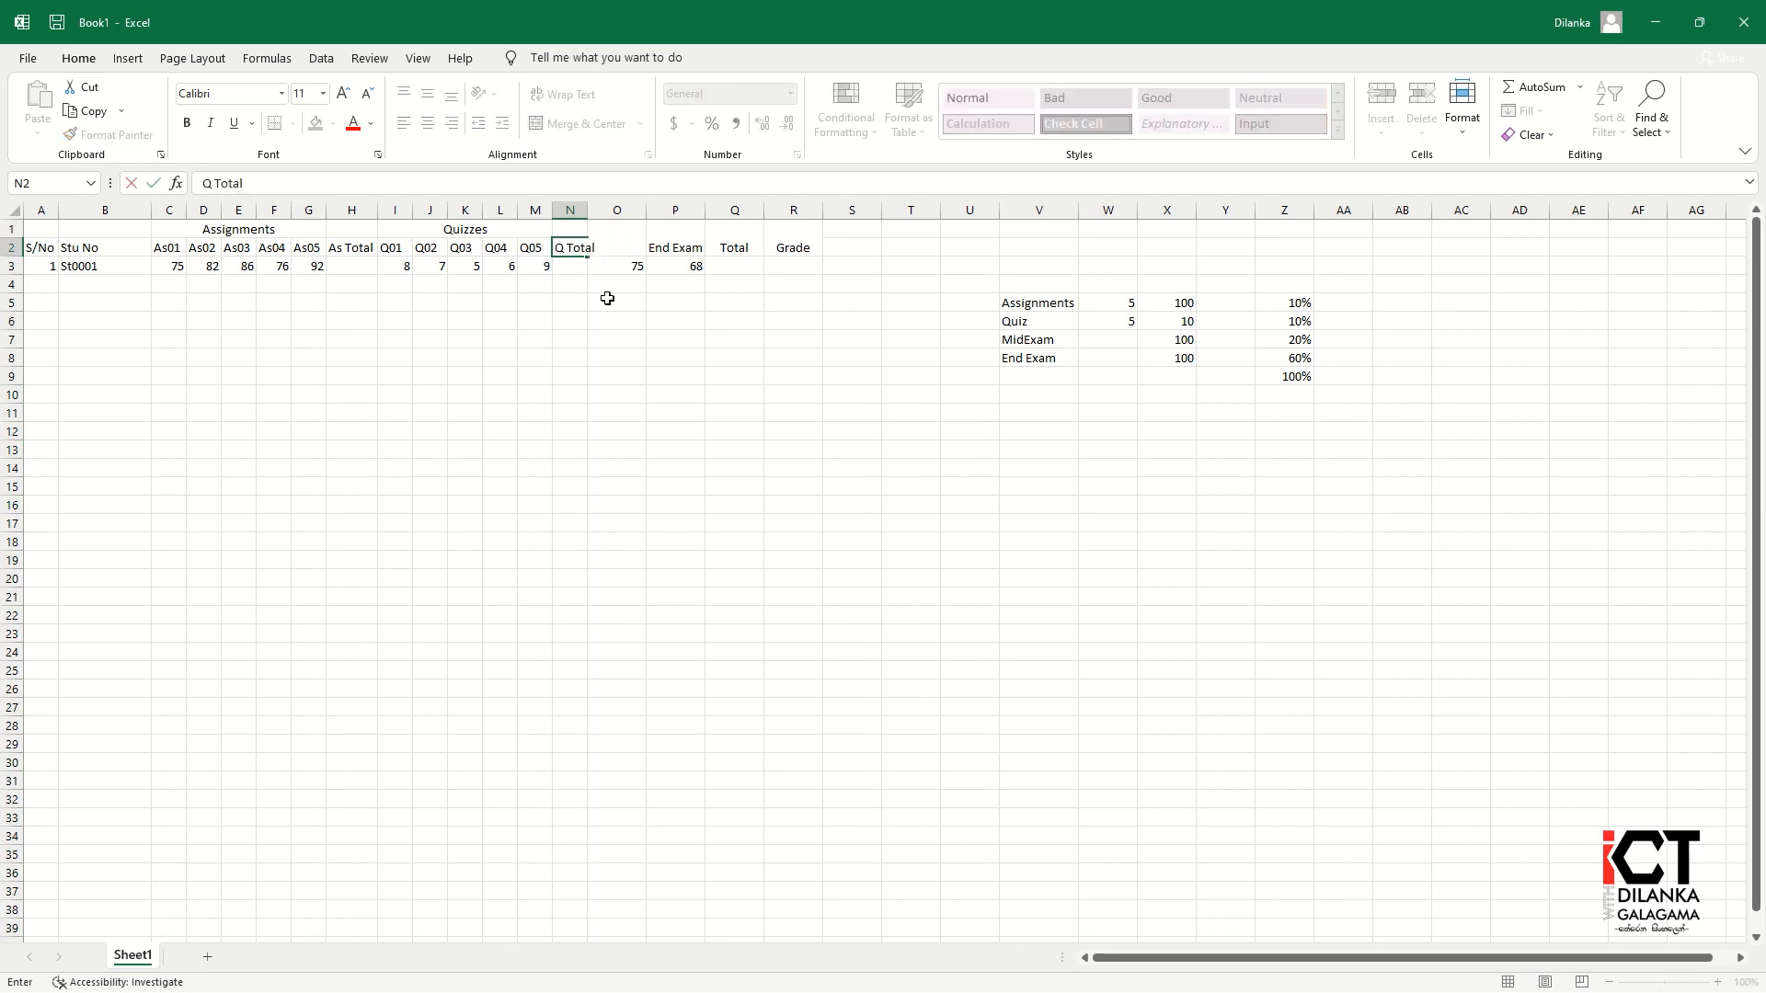
click(612, 355)
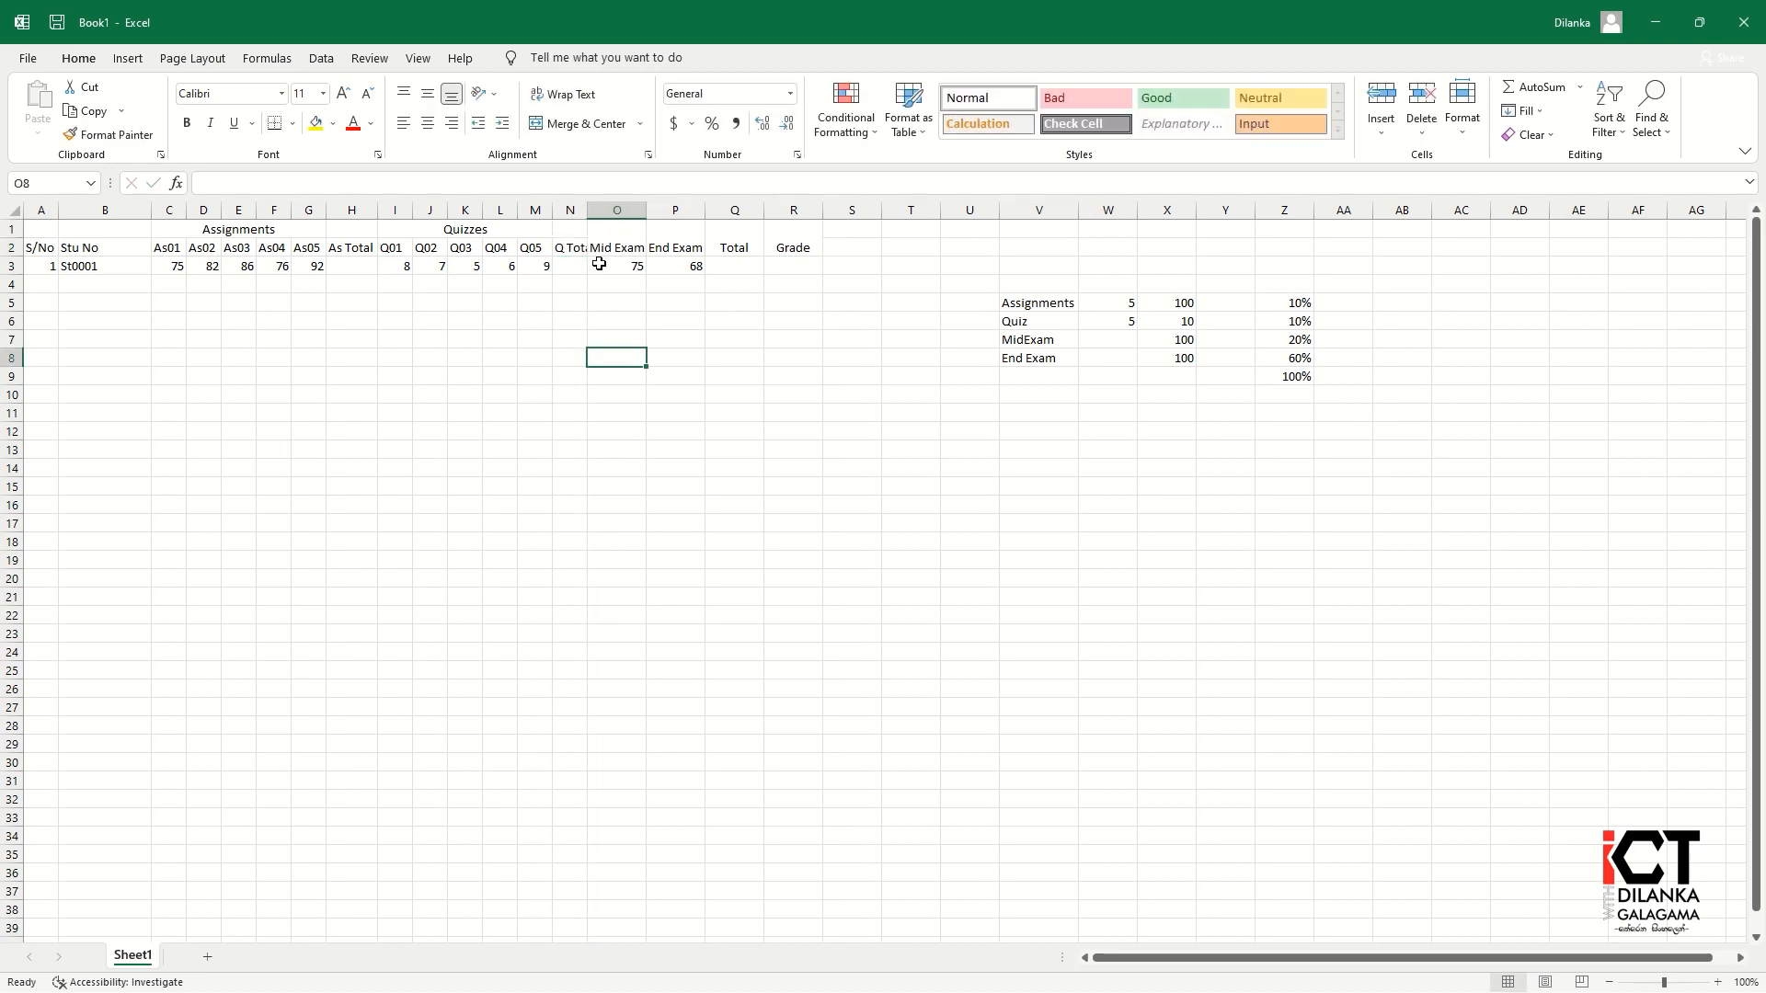
double_click(588, 201)
click(699, 488)
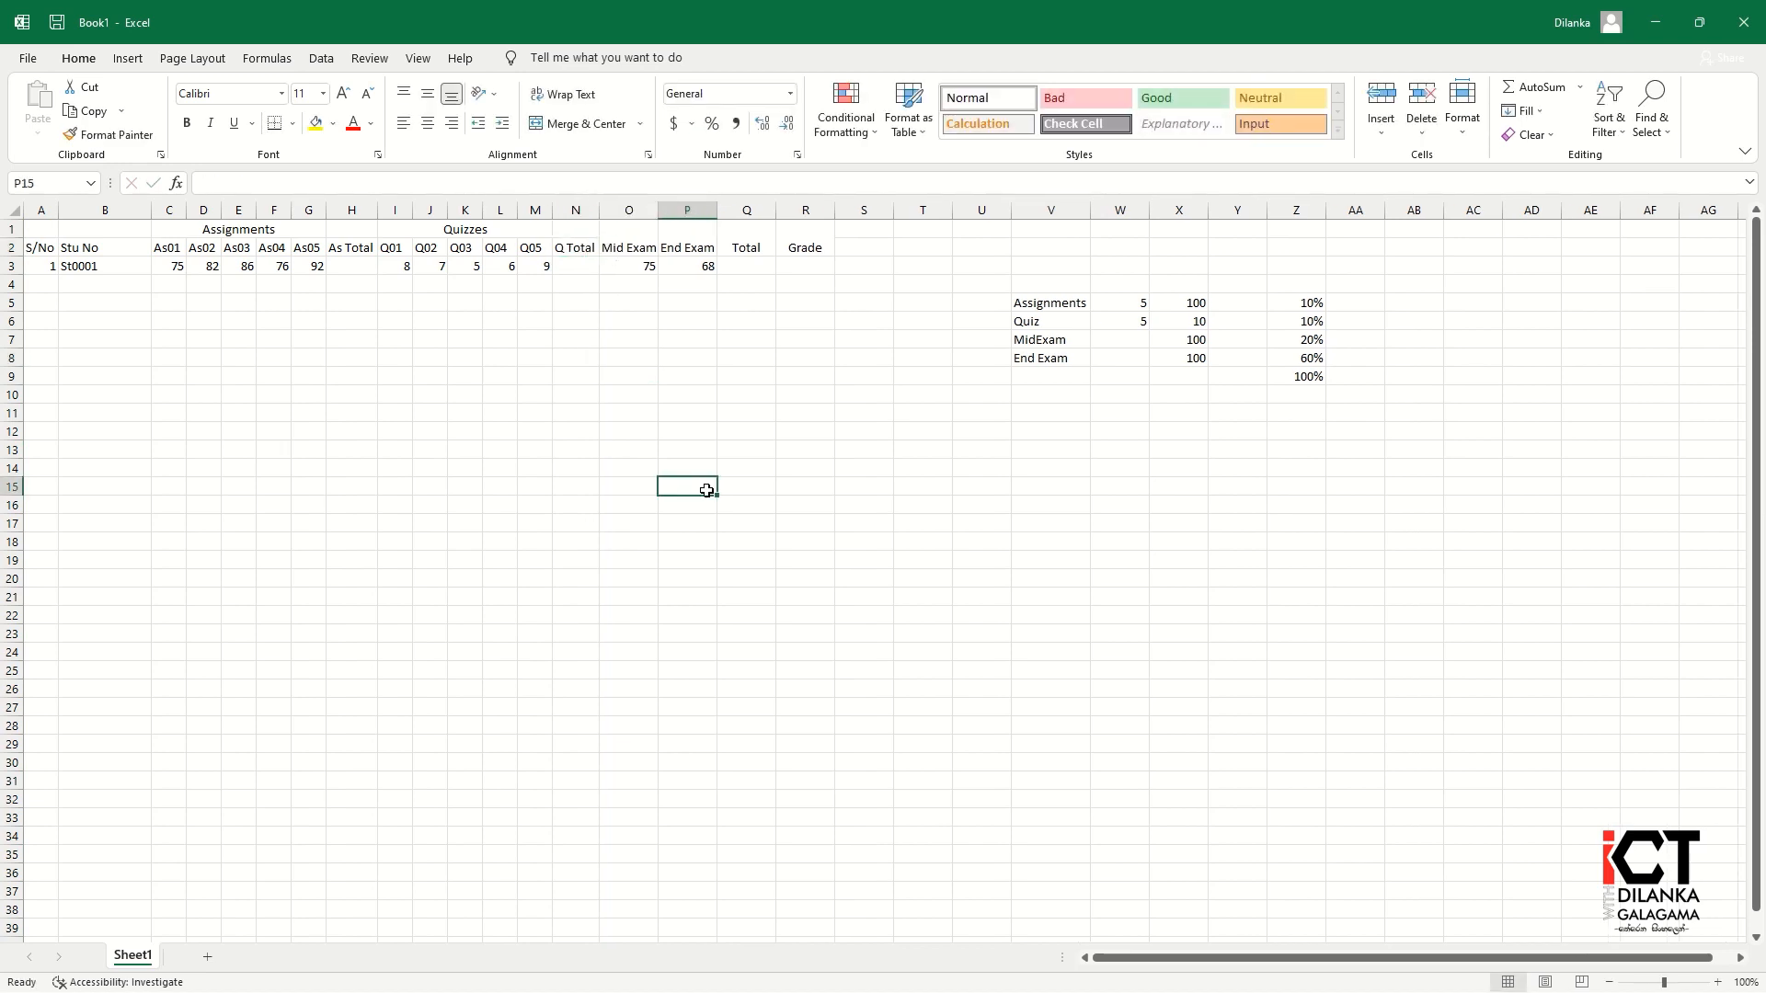
Step: Sum the first student's five assignment marks, C3 through G3, into the As Total cell H3 with AutoSum
click(173, 266)
key(shift+Right)
key(shift+Right)
key(shift+Right)
key(shift+Right)
key(shift+Right)
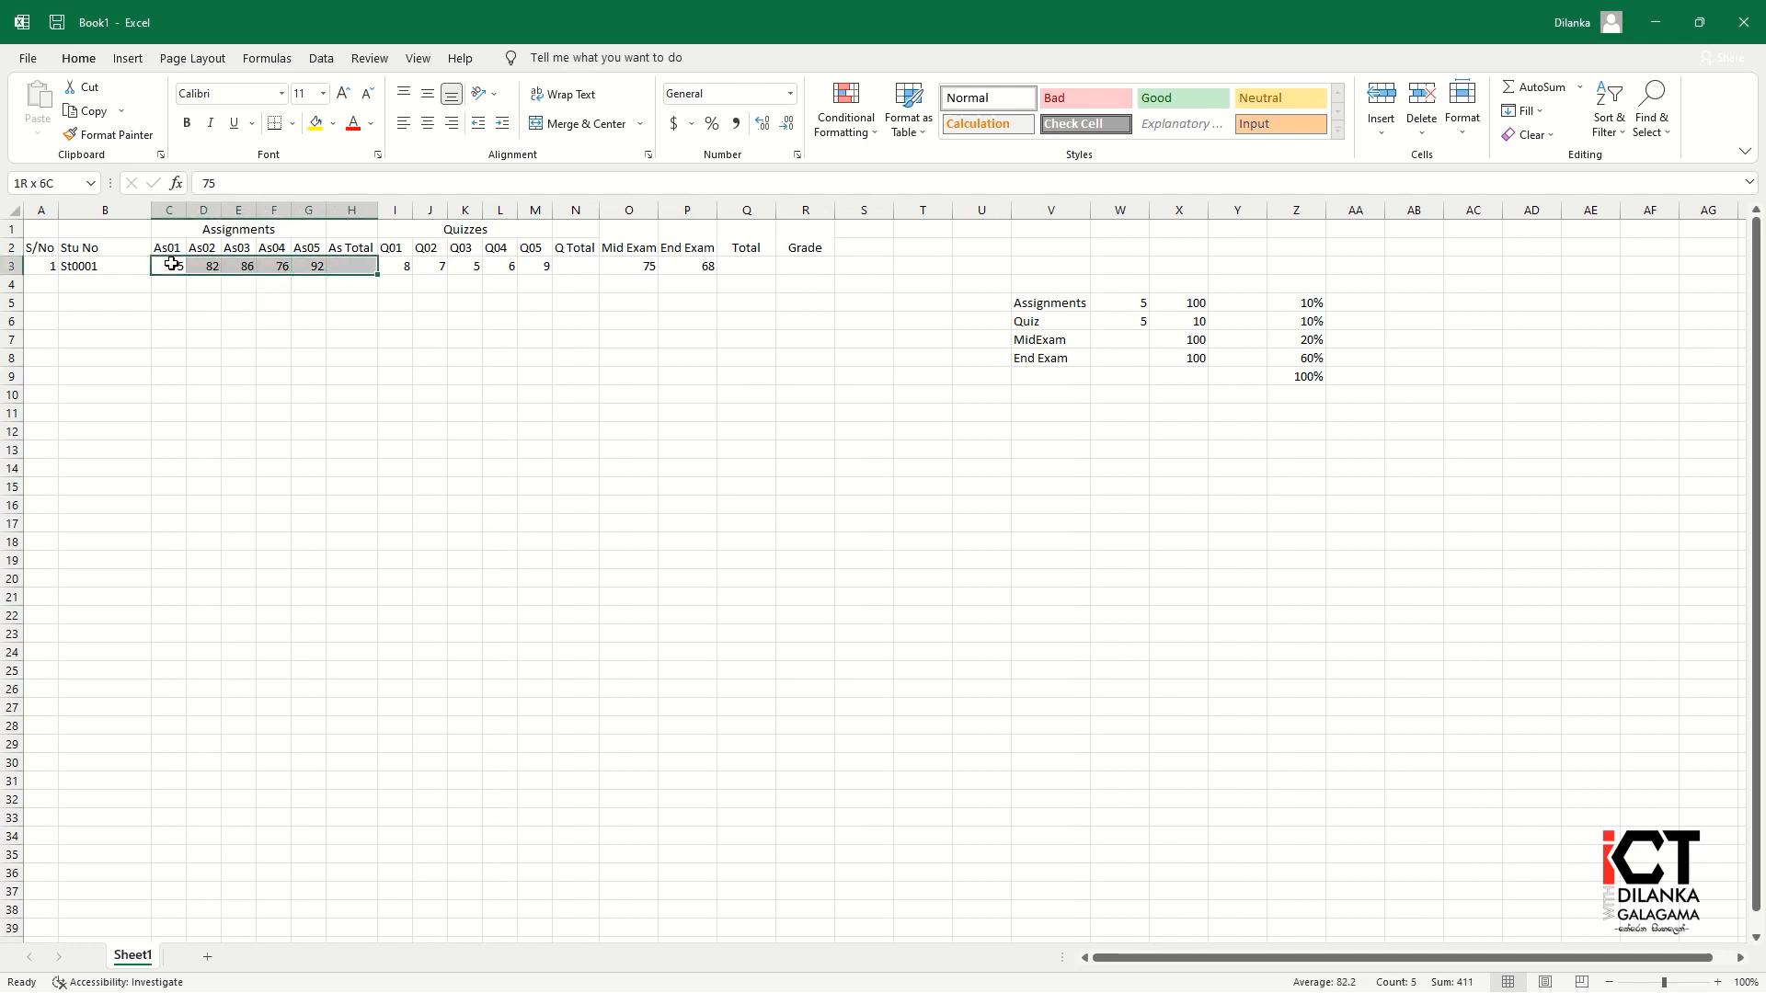
click(1543, 86)
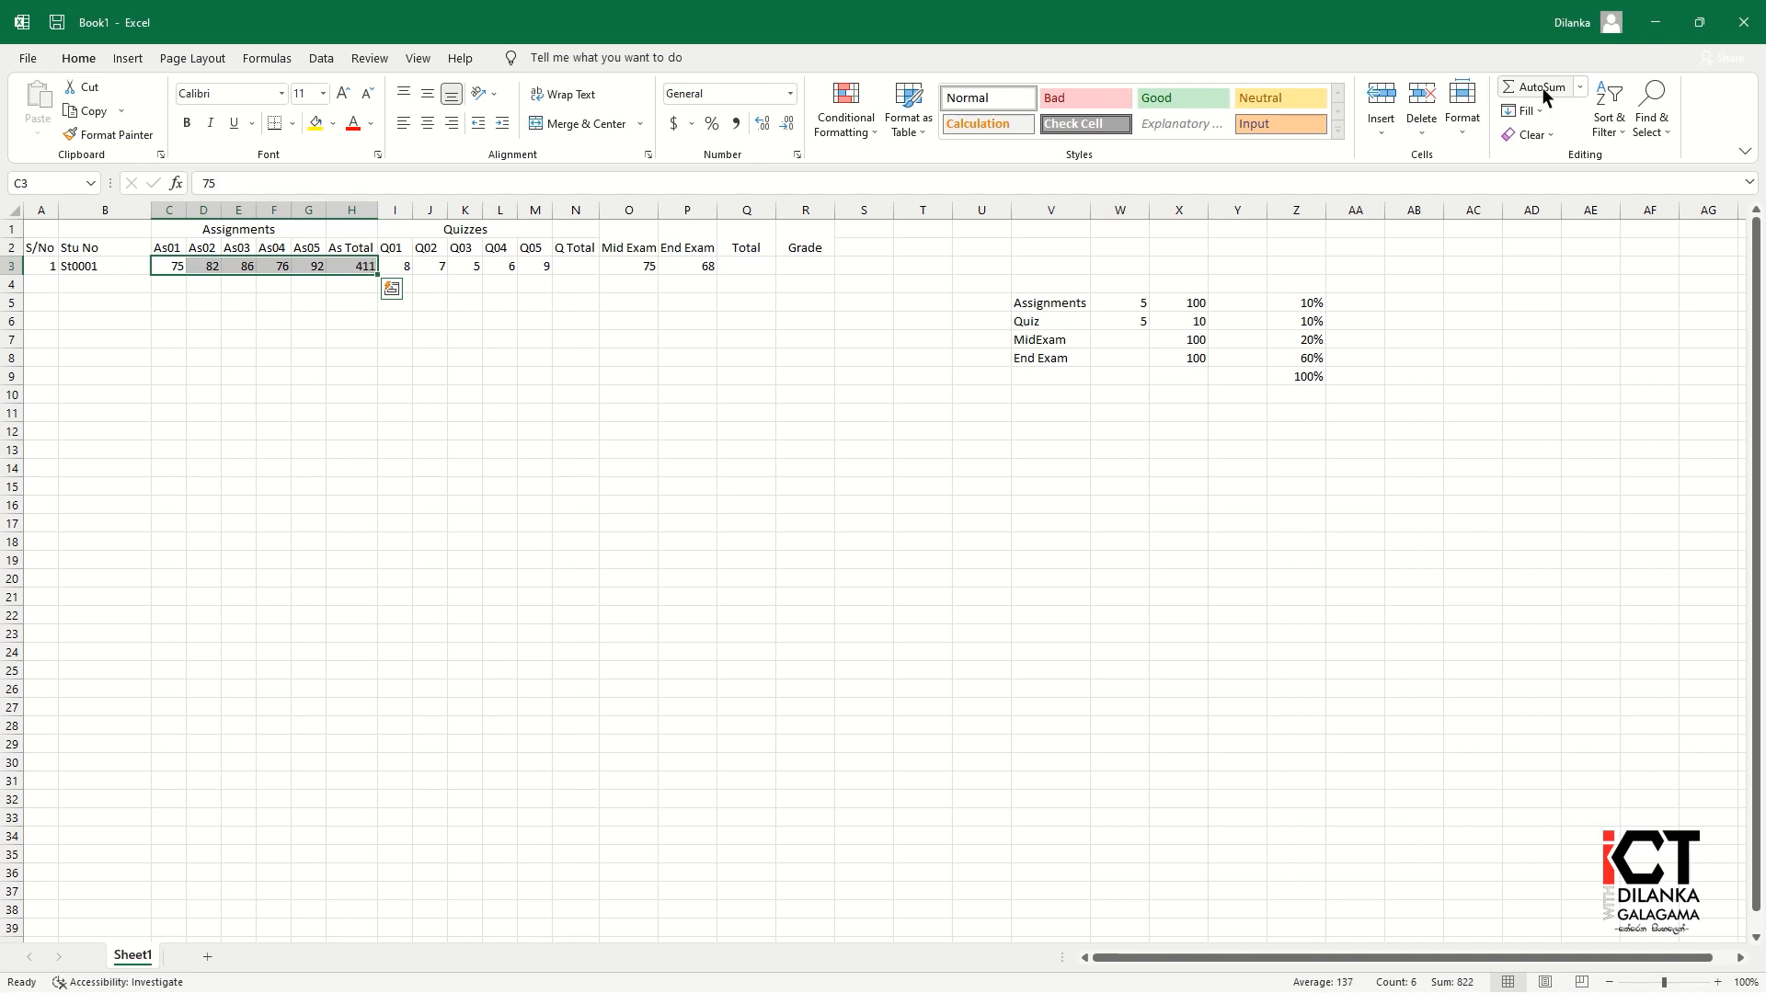
Step: Sum the first student's five quiz marks, I3 through M3, into the Q Total cell N3 with AutoSum
drag(395, 266, 576, 266)
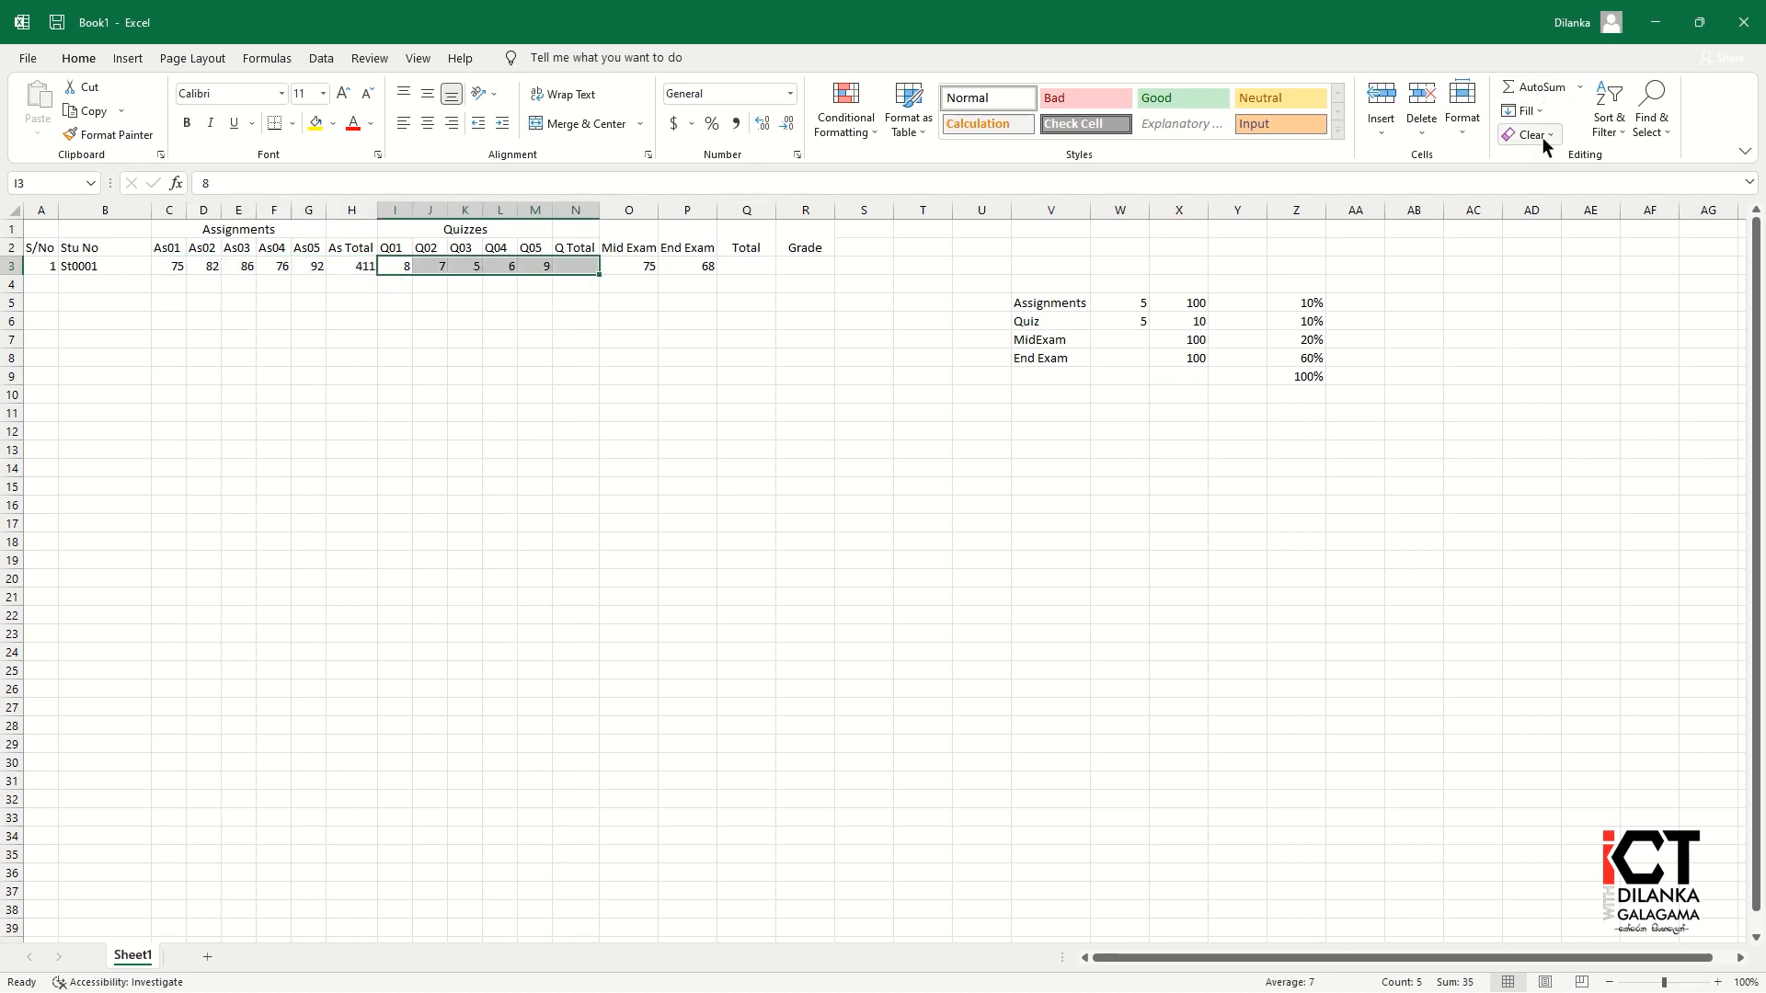
click(1535, 92)
click(939, 466)
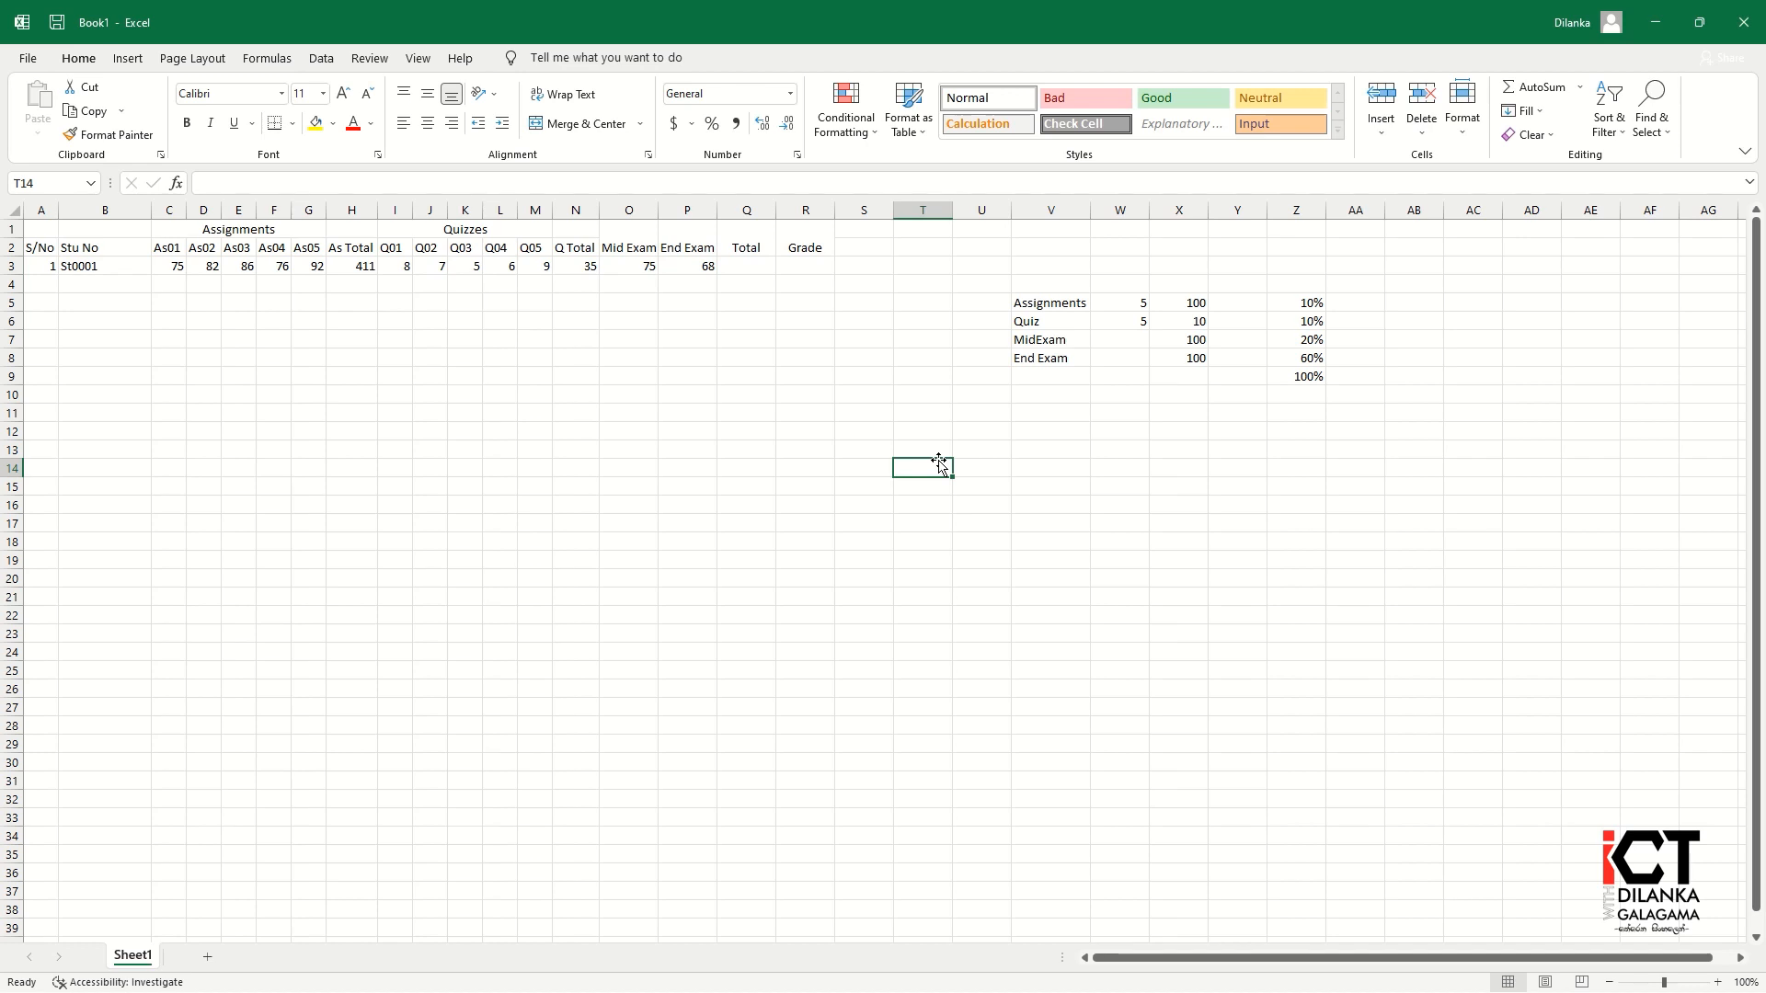
Step: Begin the weighted Total formula in Q3 with the assignments term =(H3/50)+
click(360, 269)
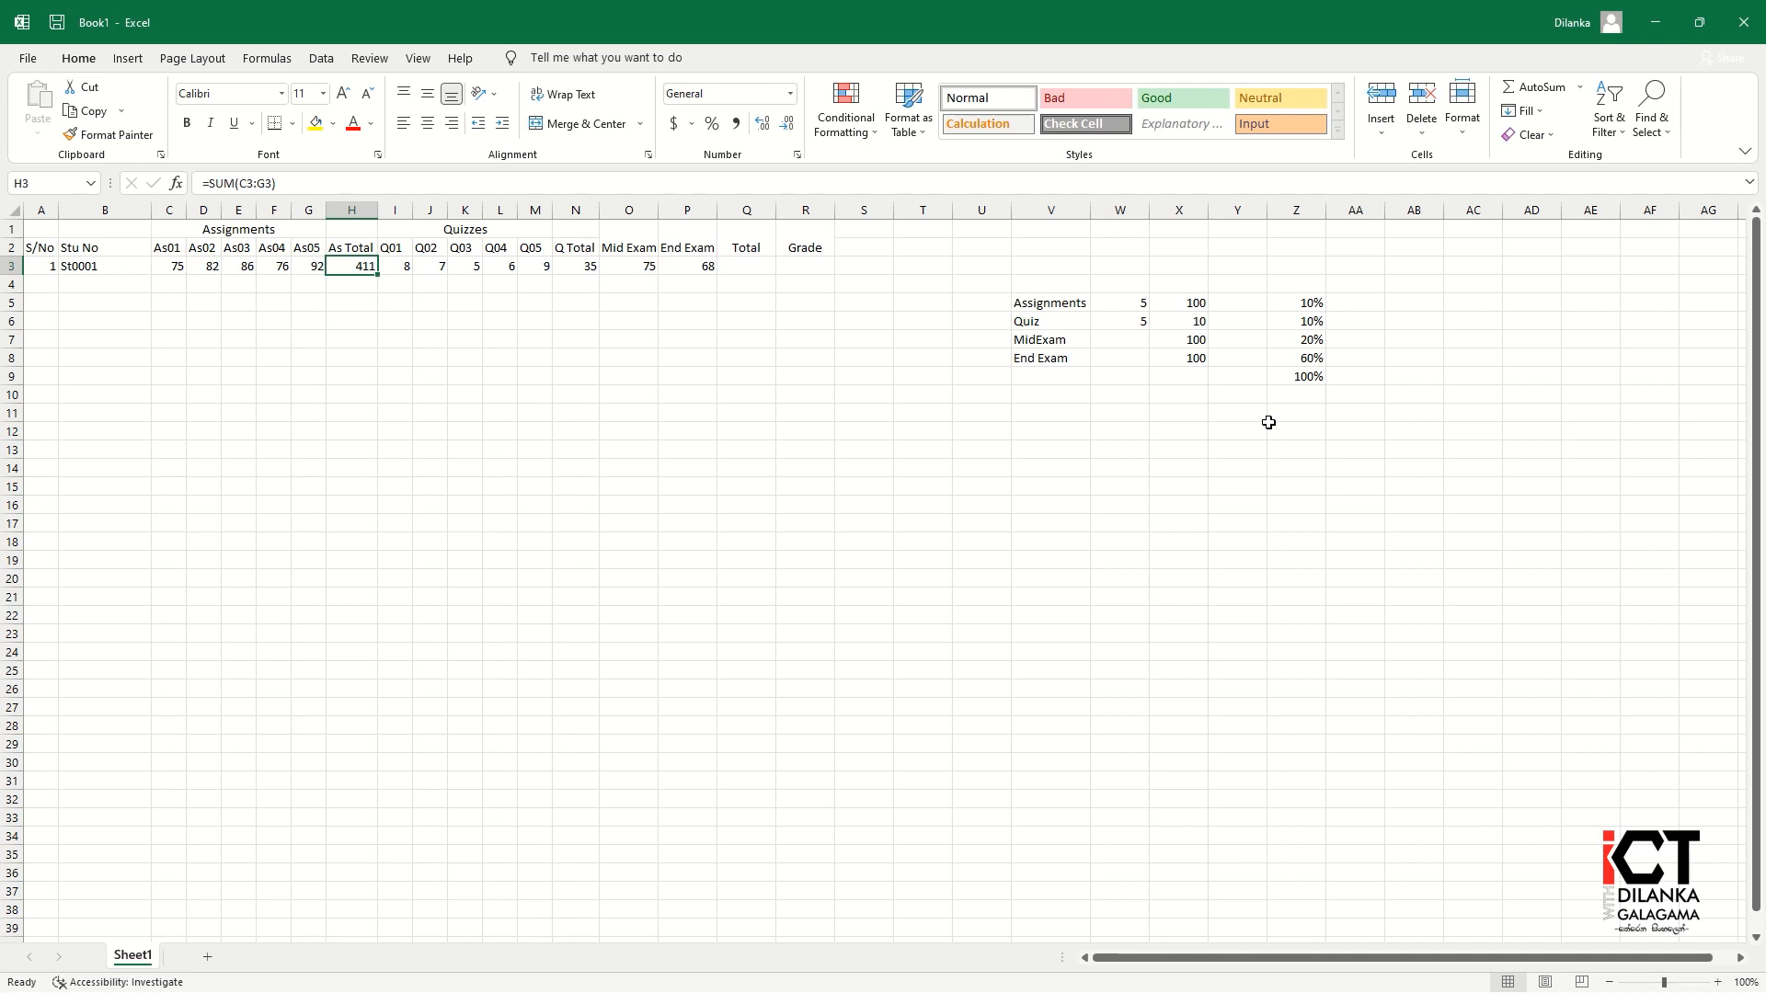
click(751, 269)
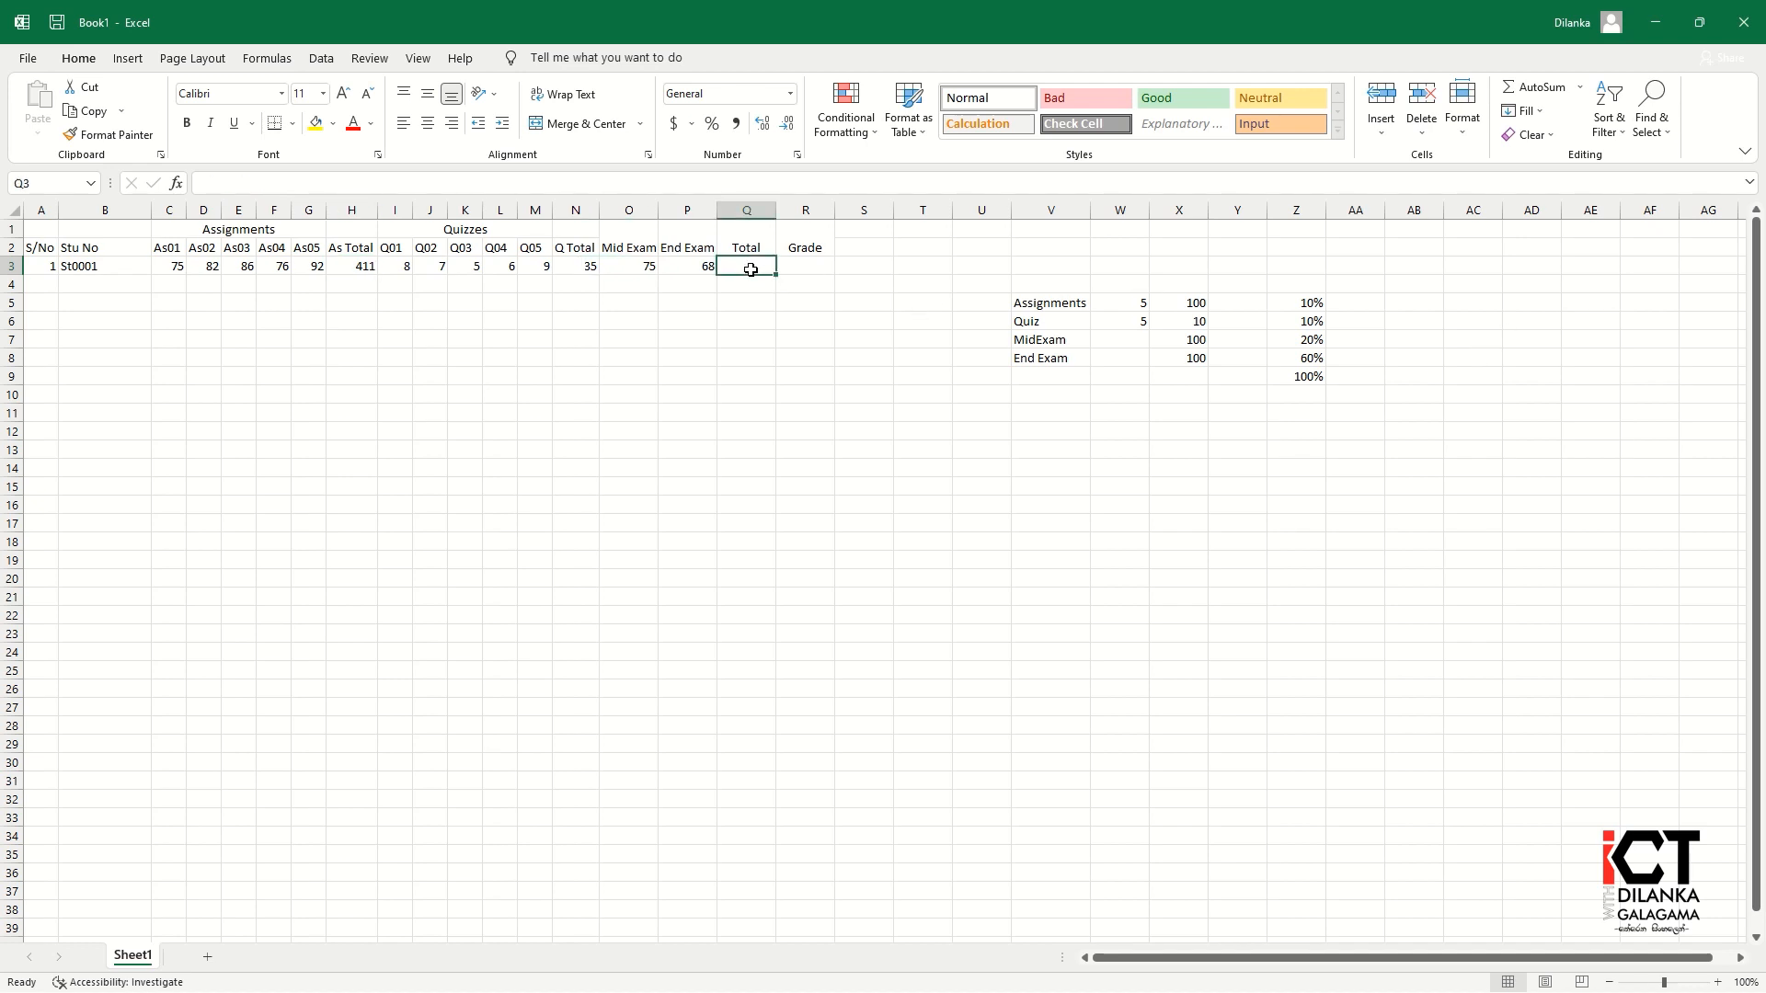
text(=()
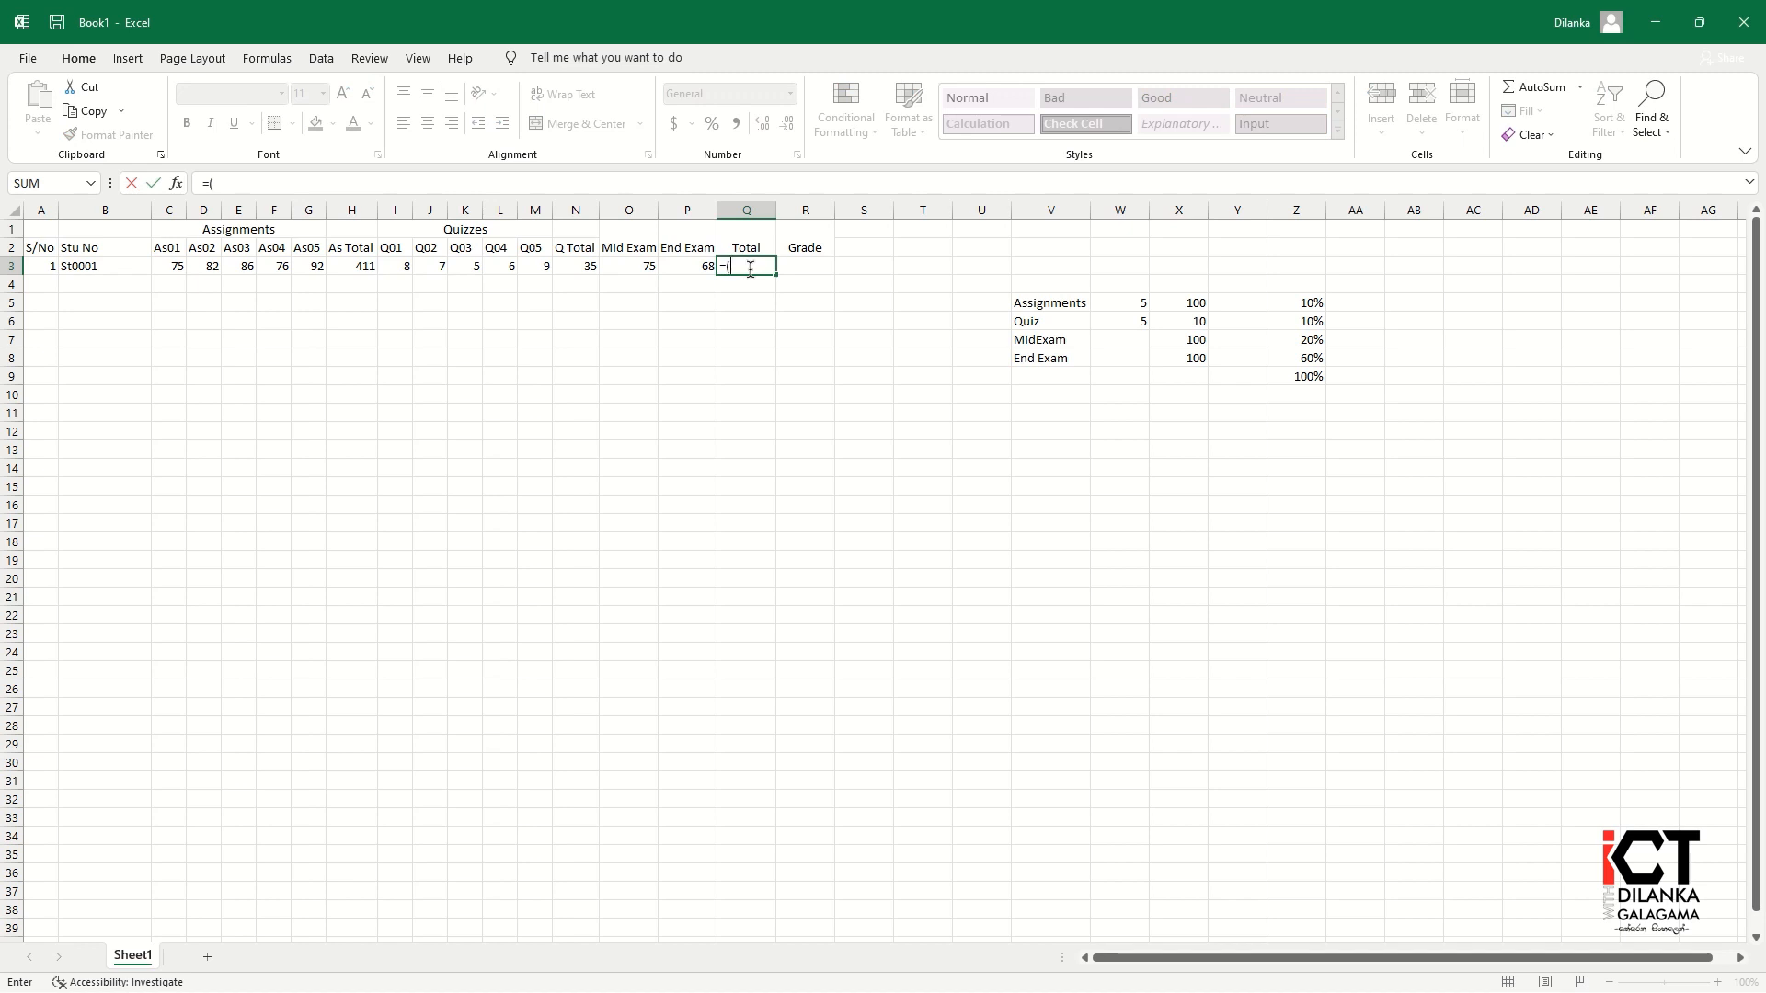
click(352, 266)
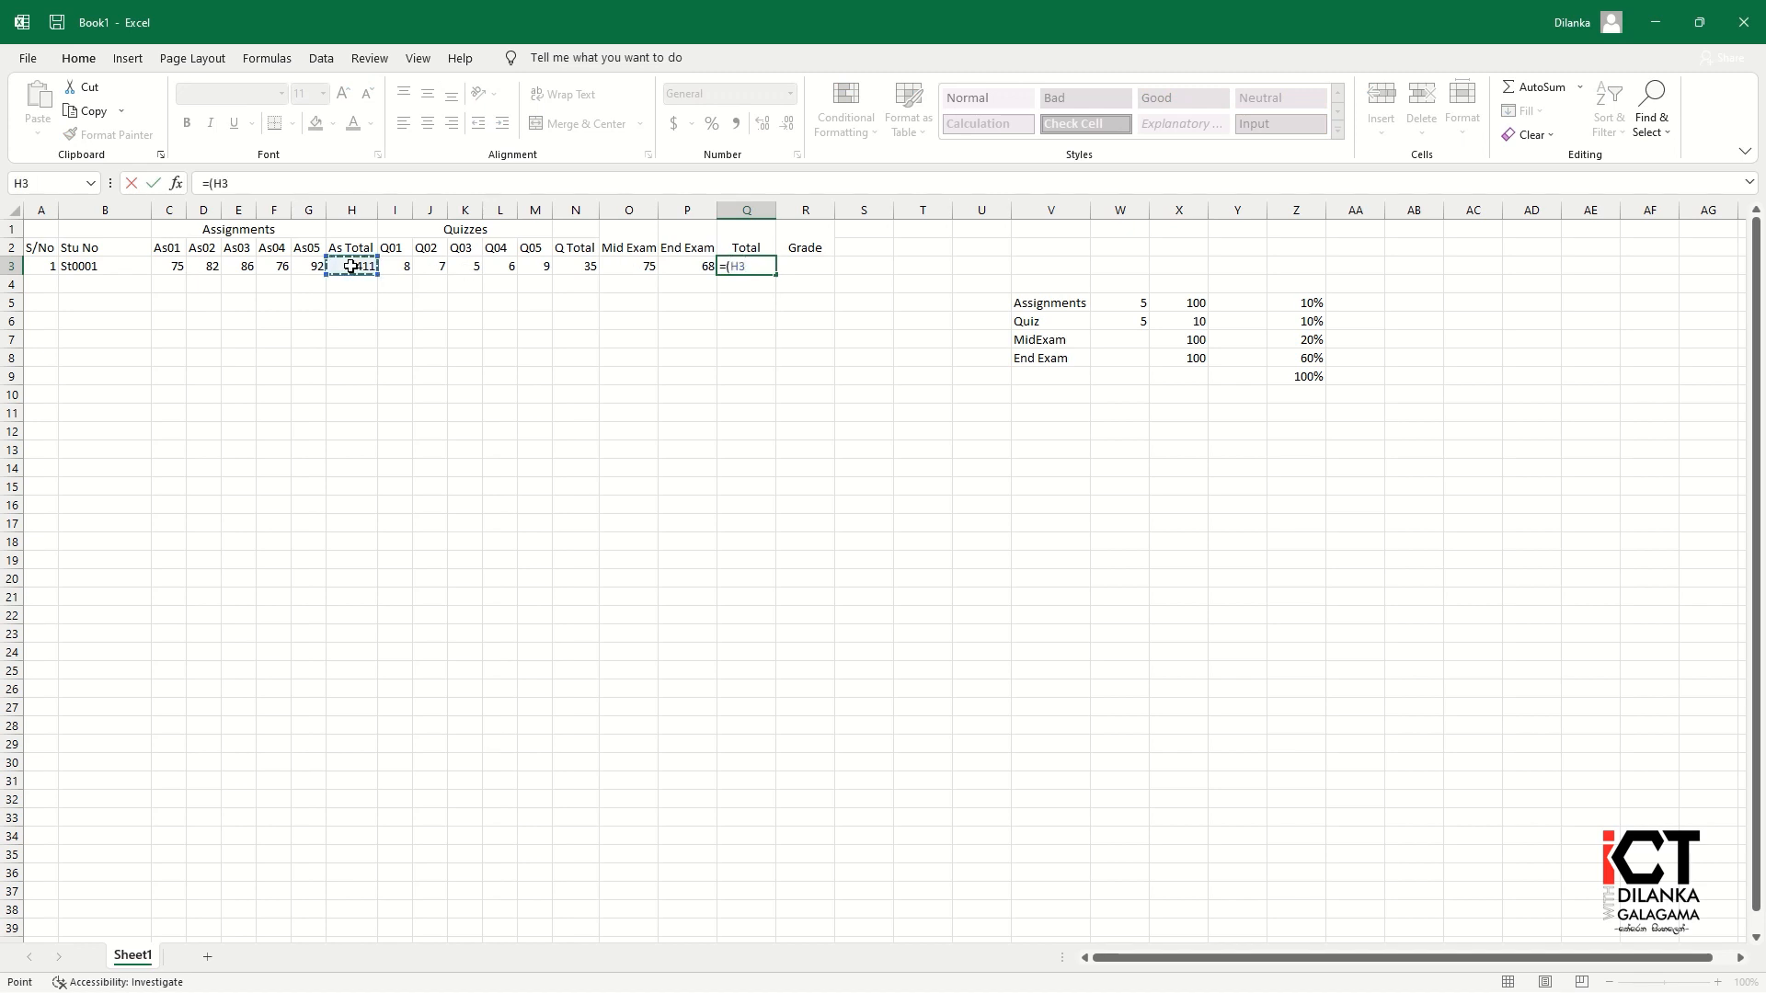
text(/50)+)
key(Escape)
click(939, 465)
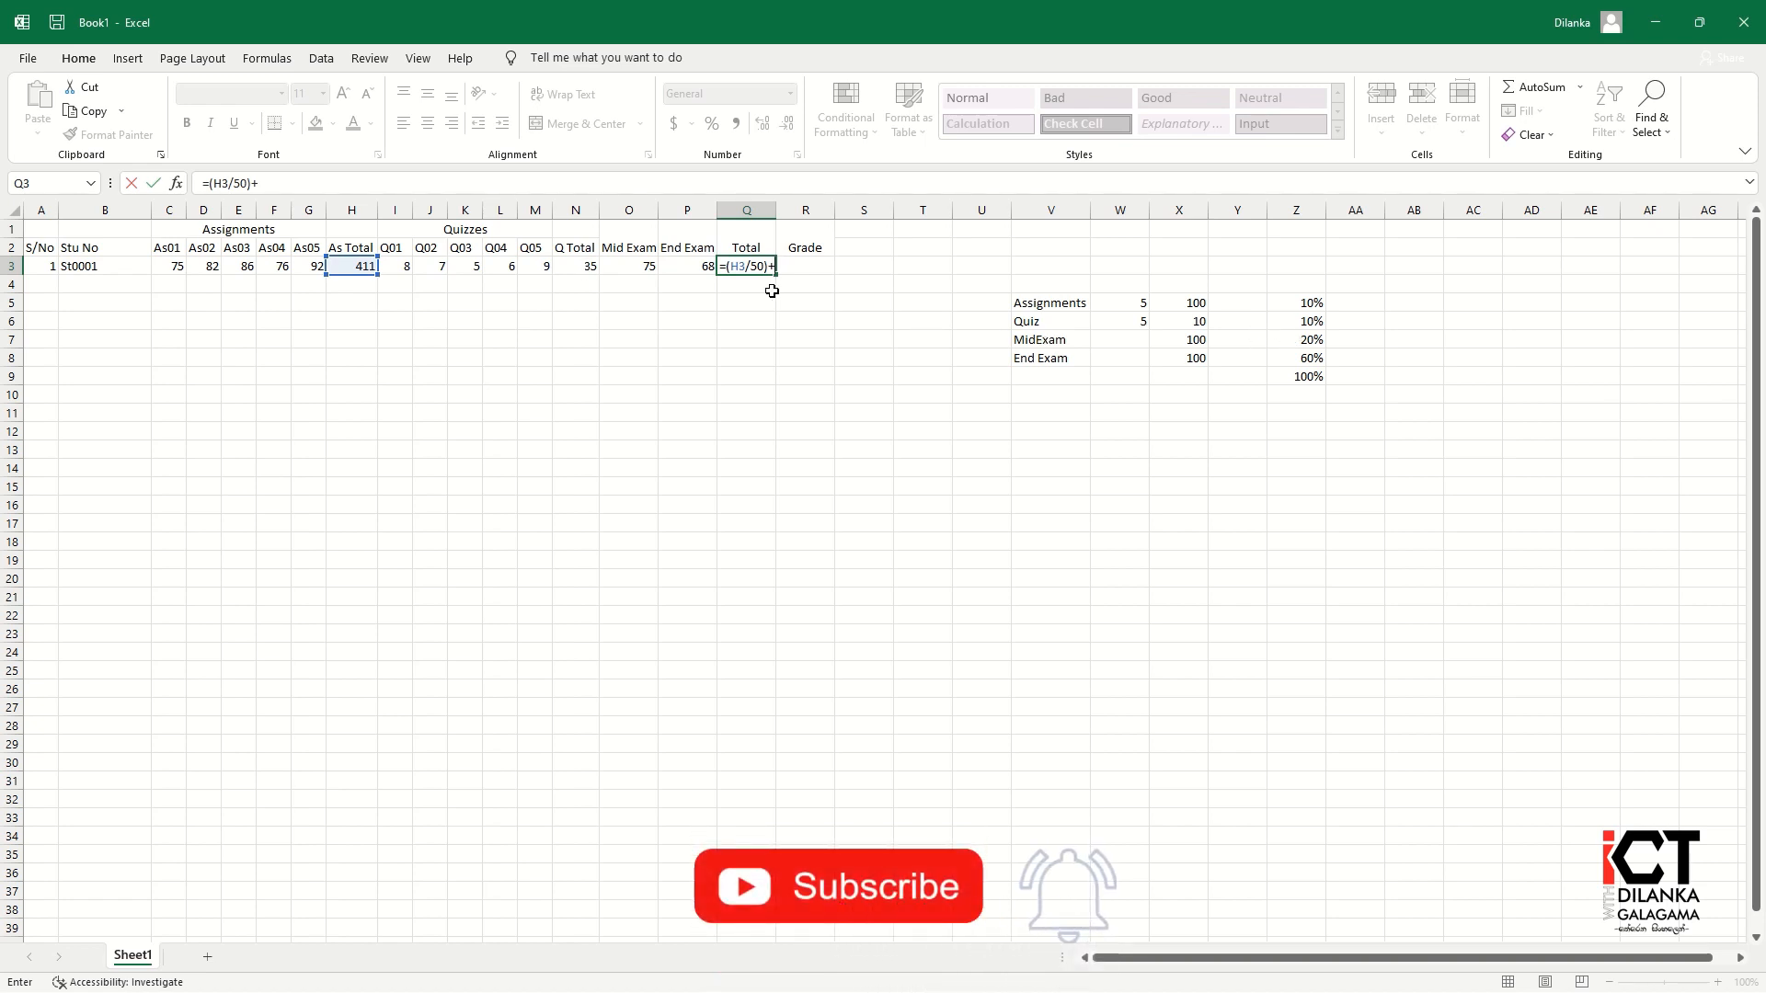
Step: Append the quiz term N(N3/5)+ to the Total formula in Q3
click(577, 267)
key(BackSpace)
text(()
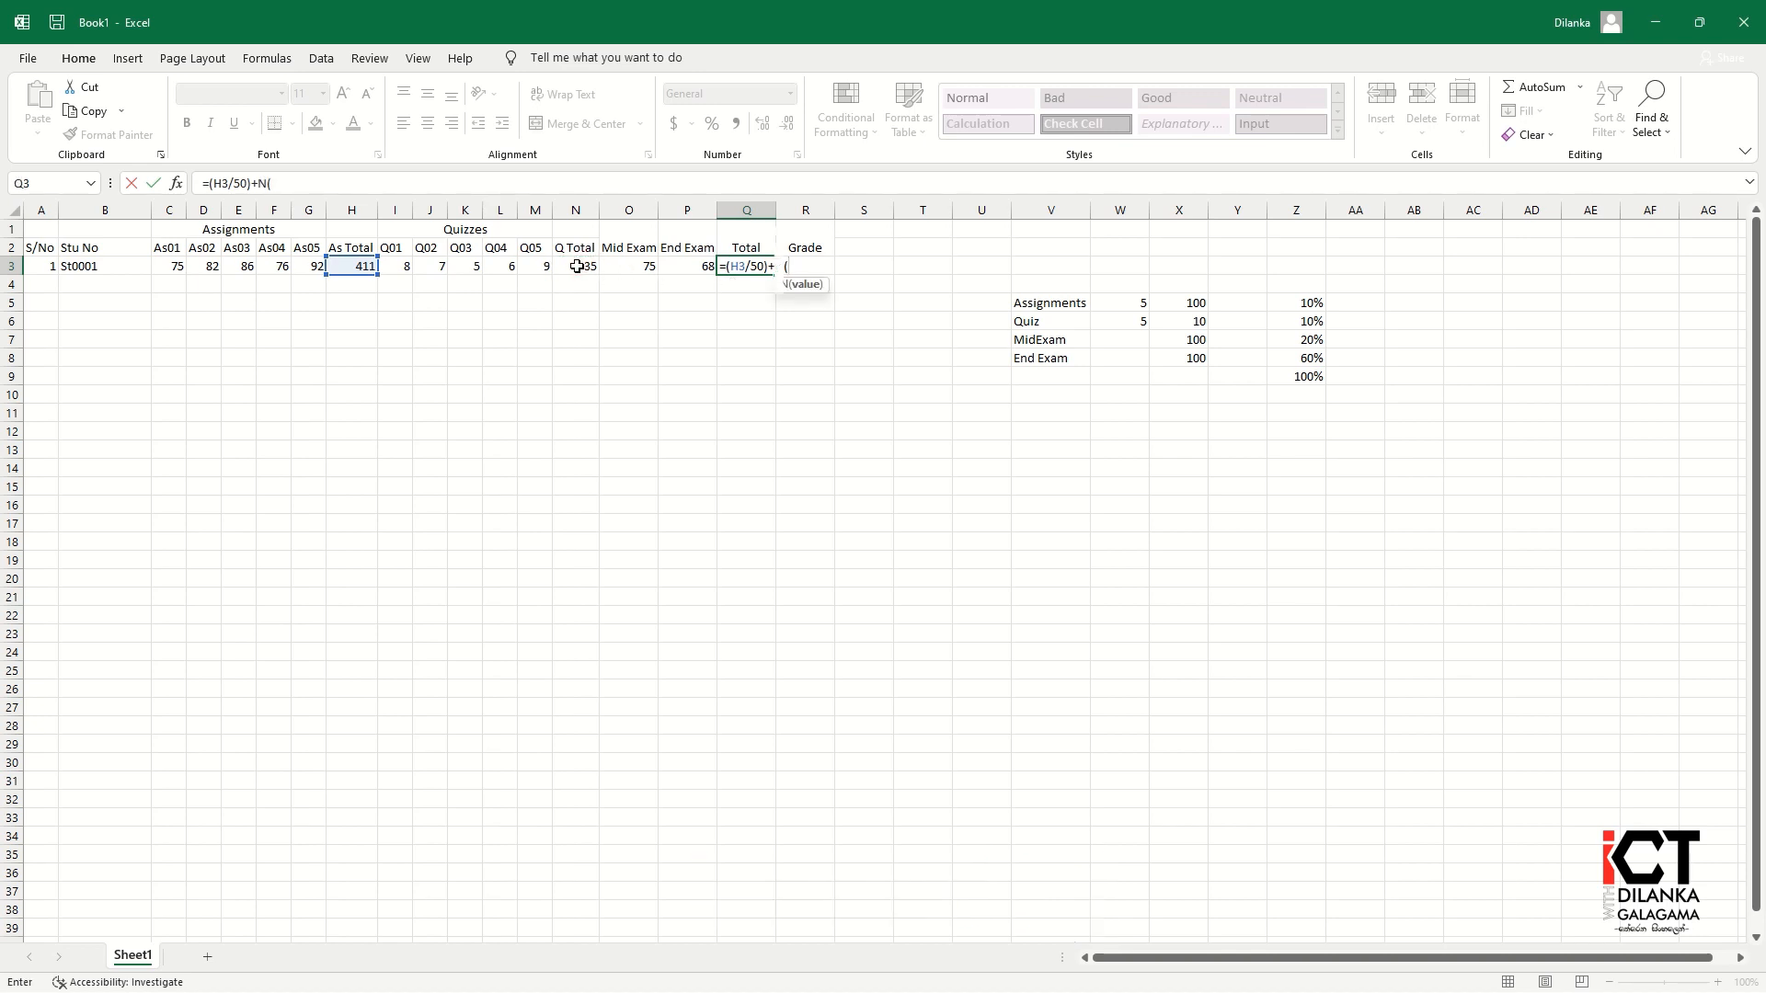
click(583, 264)
text(/5)+)
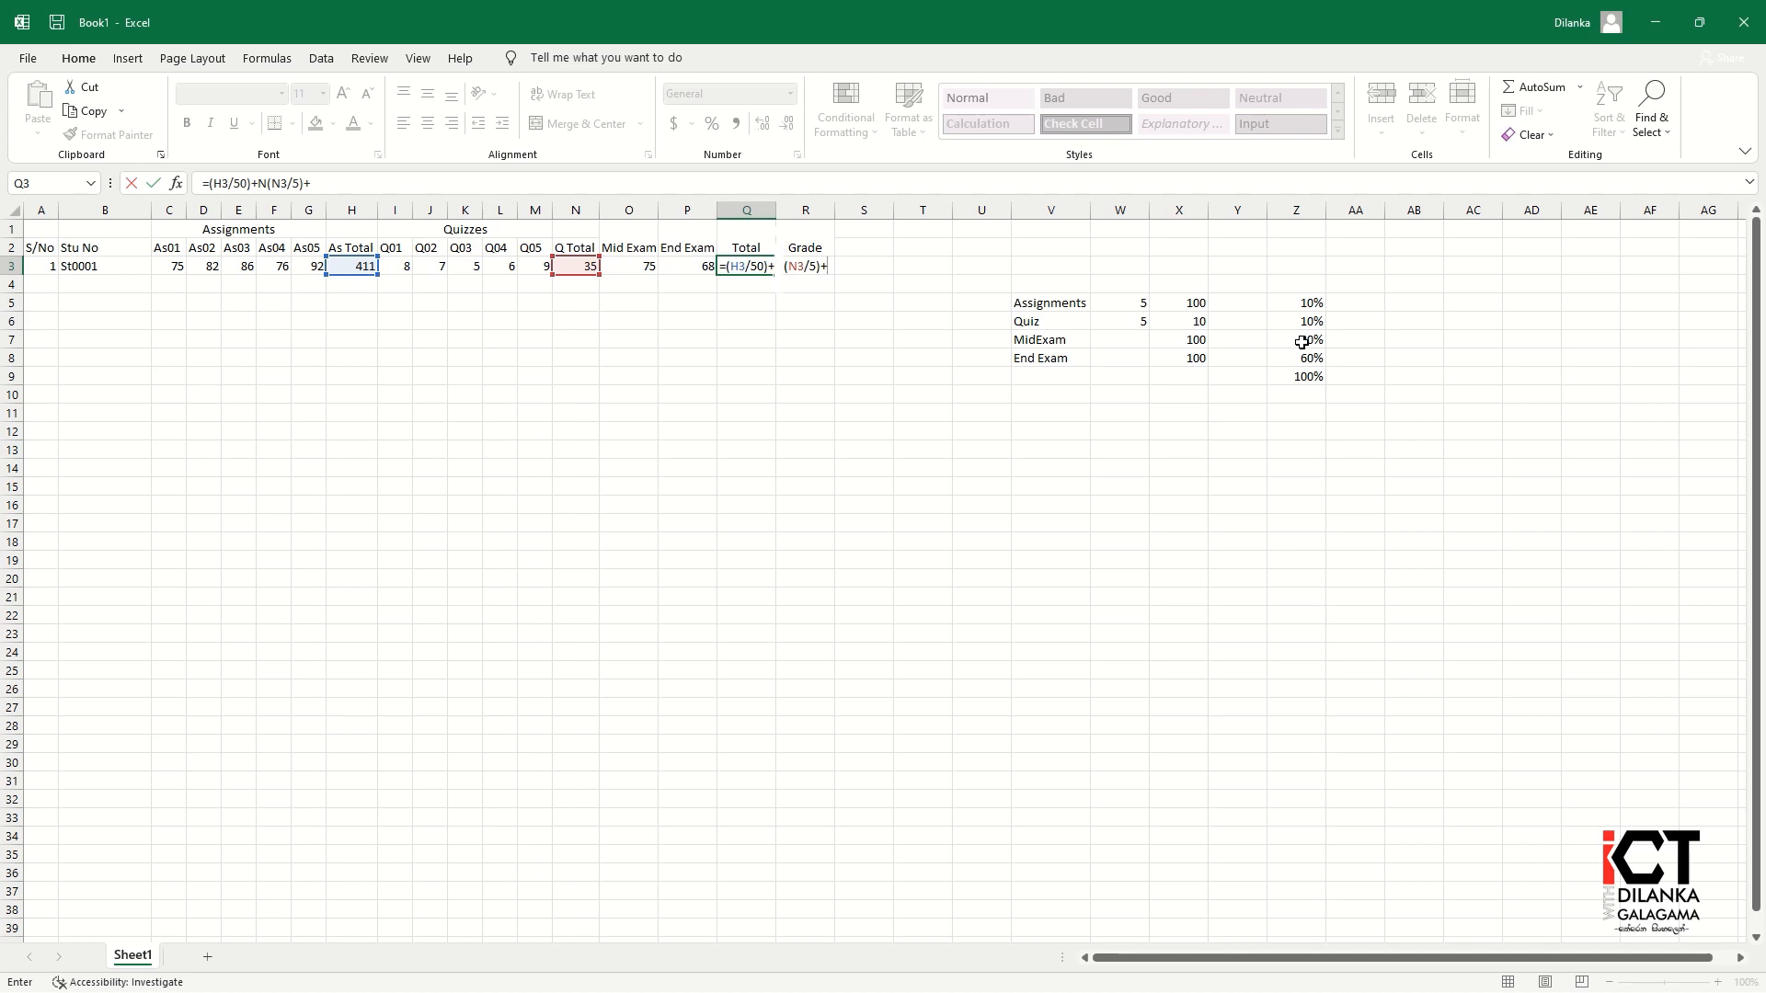
Step: Append the Mid Exam term (O3*(20/100)+ to the Total formula in Q3
text(()
click(627, 268)
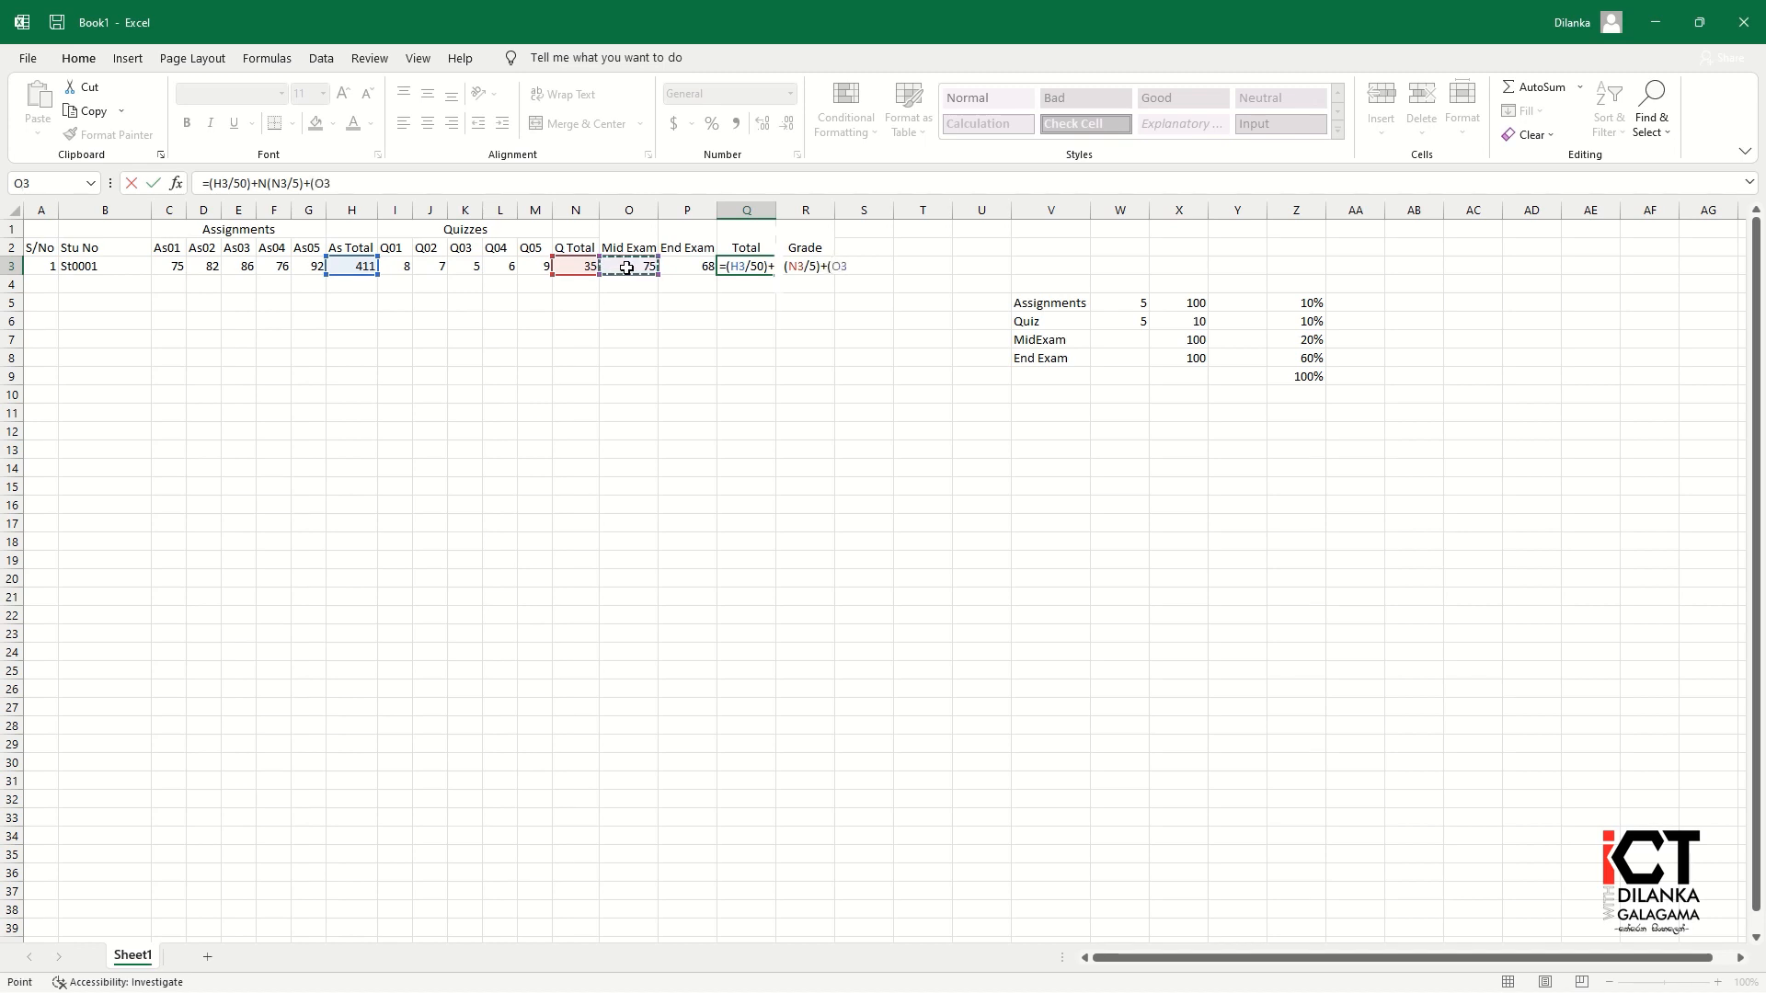
text(*(20/100)+)
Step: Complete the Total formula in Q3 with the End Exam term (P3*(60/100), accepting the suggested closing-bracket correction
text(()
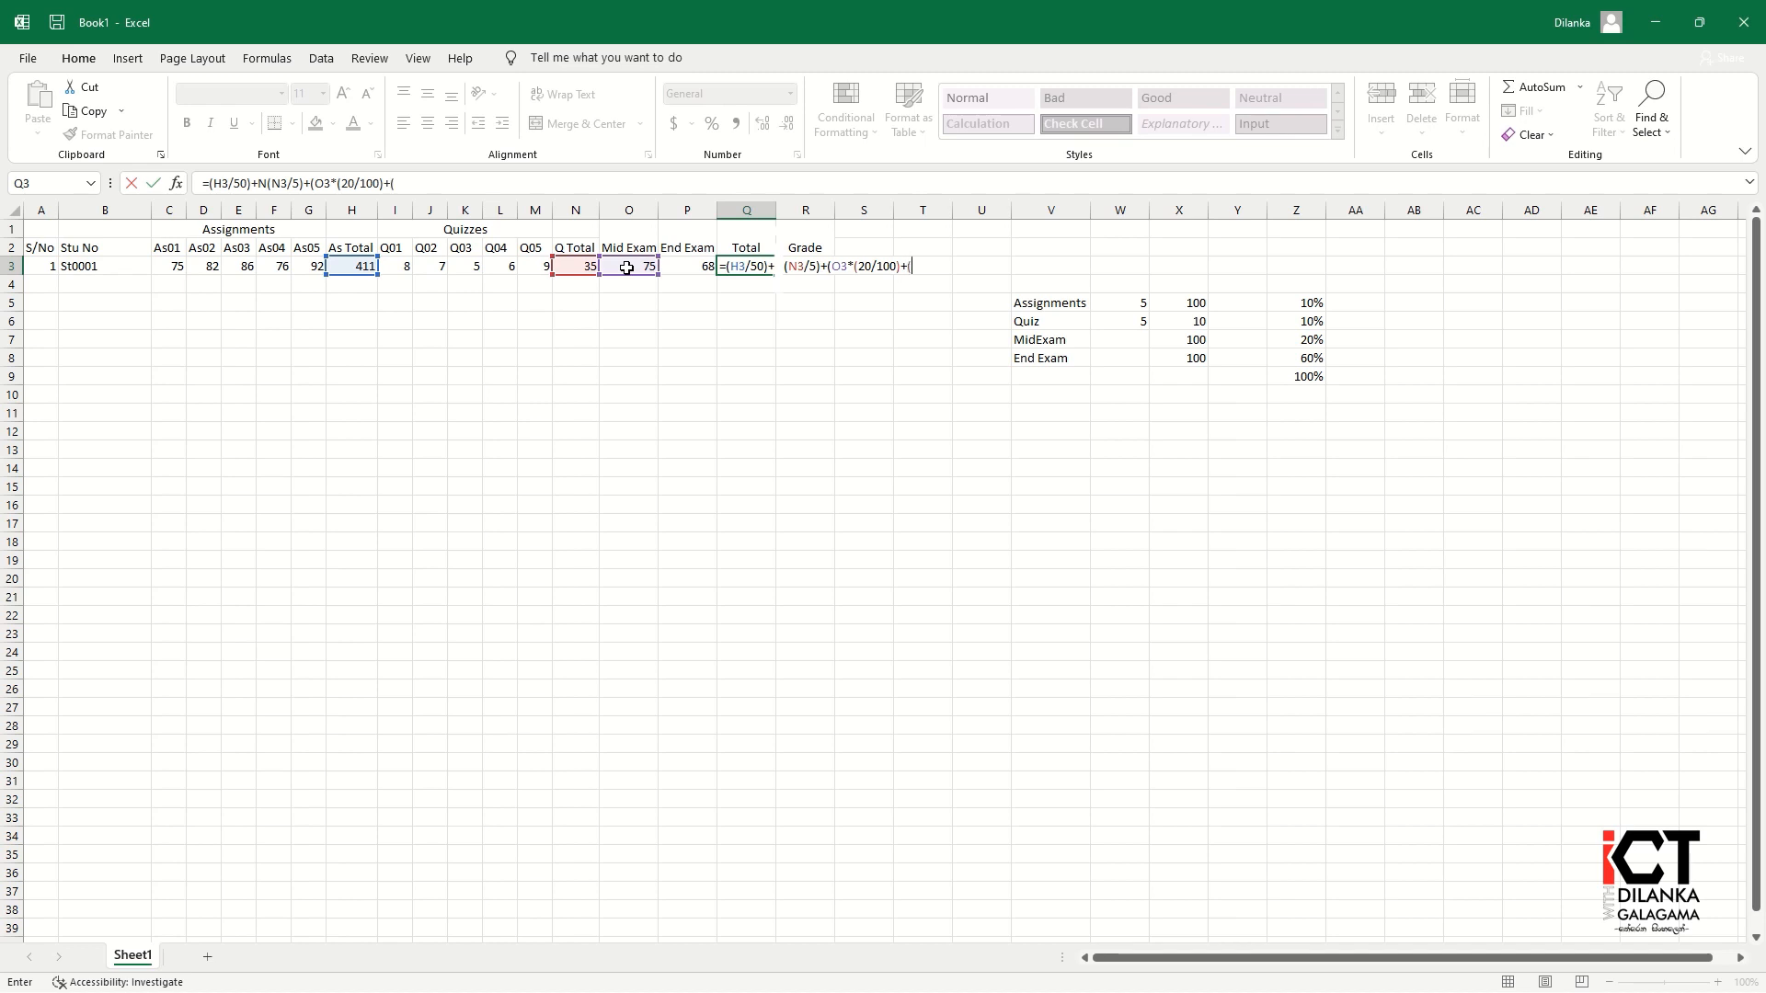
click(697, 268)
text(*(60/100)
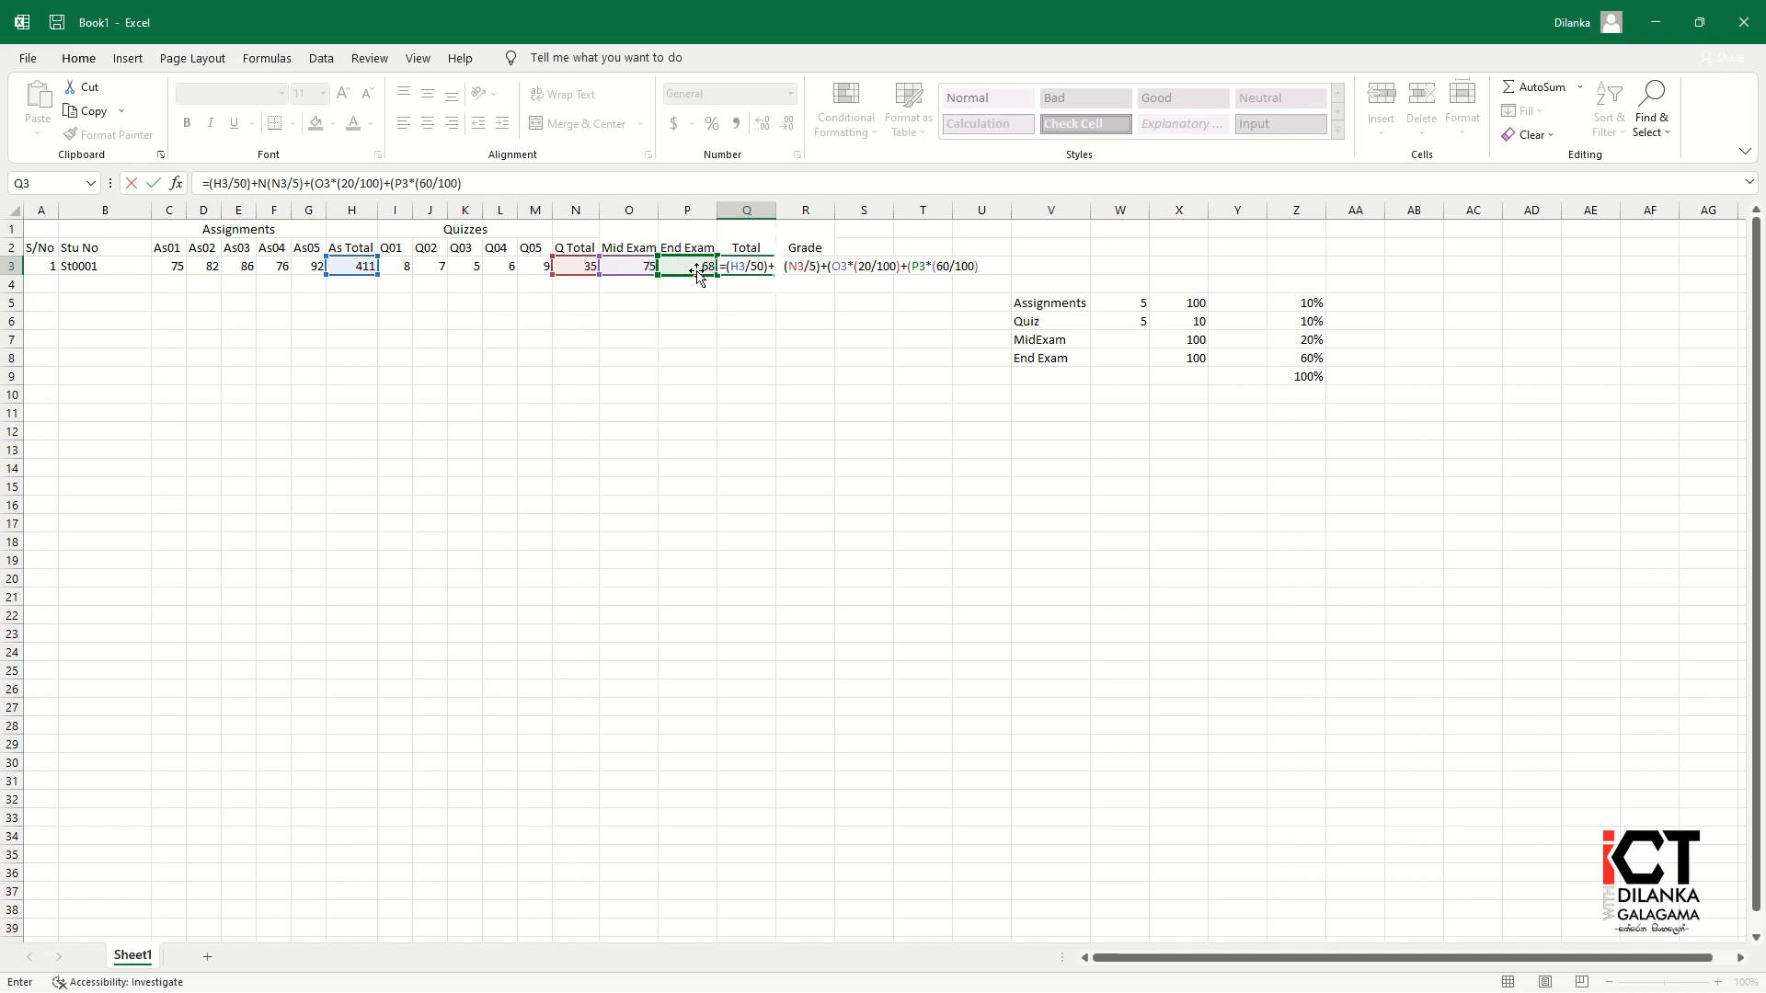
key(Return)
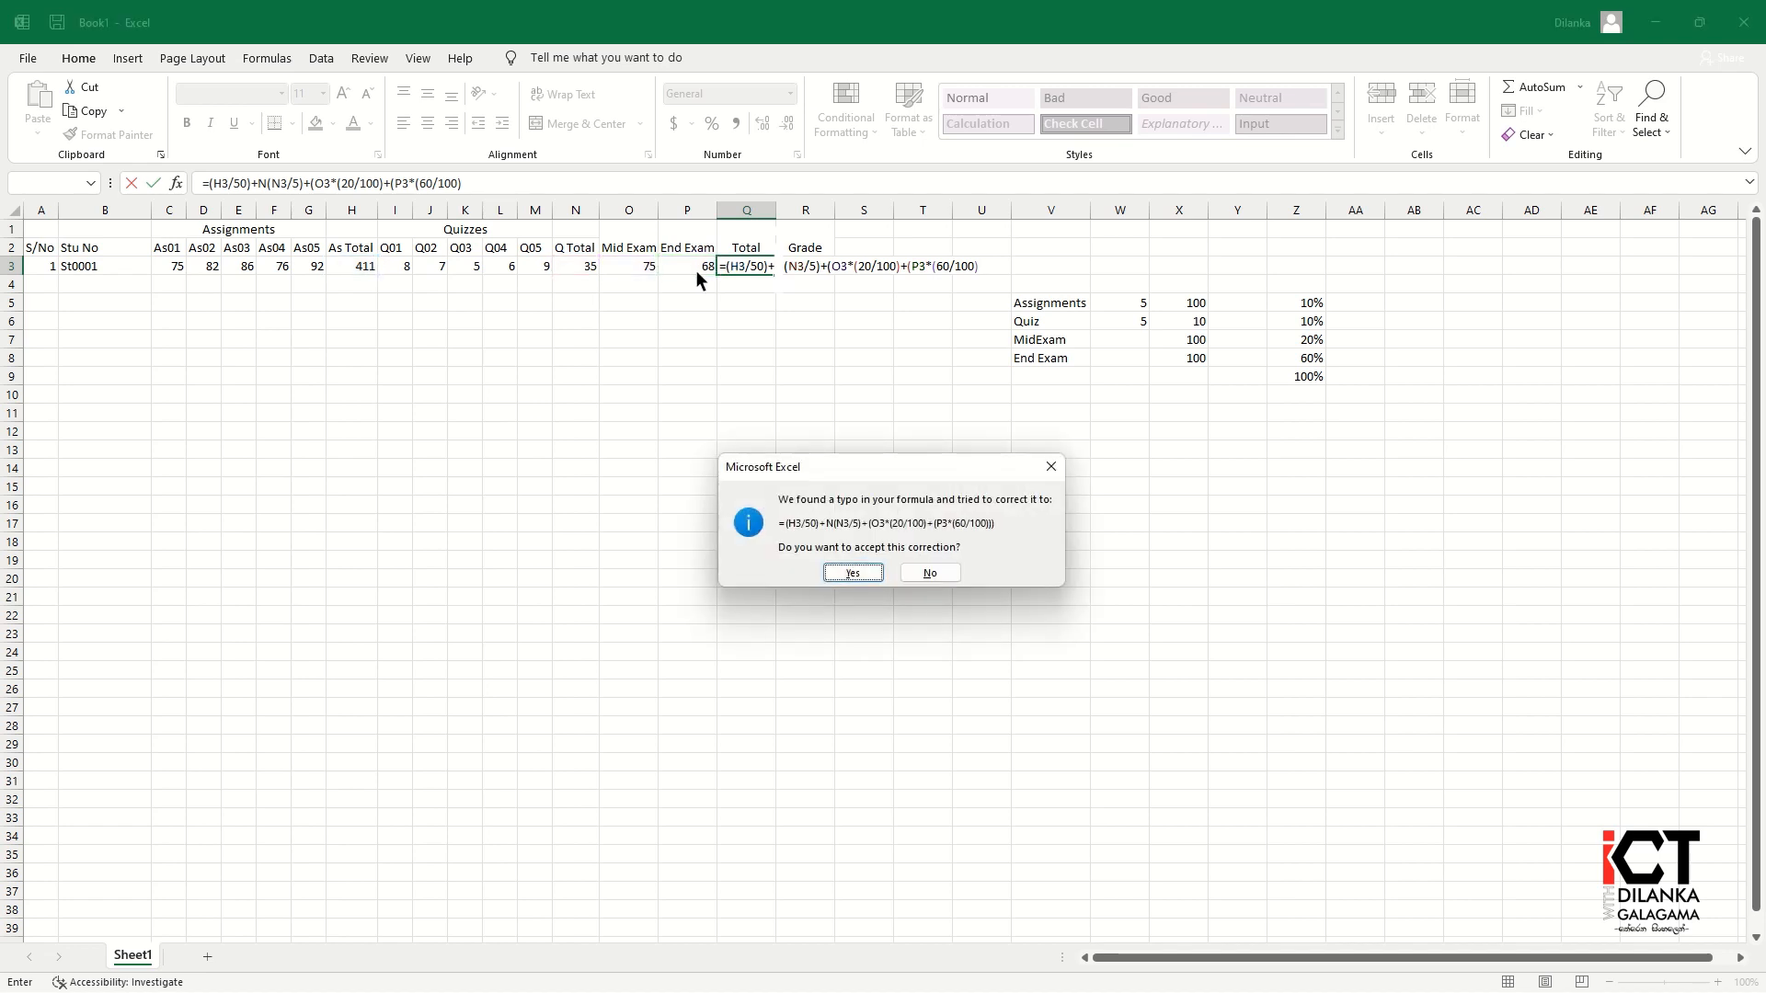
key(Return)
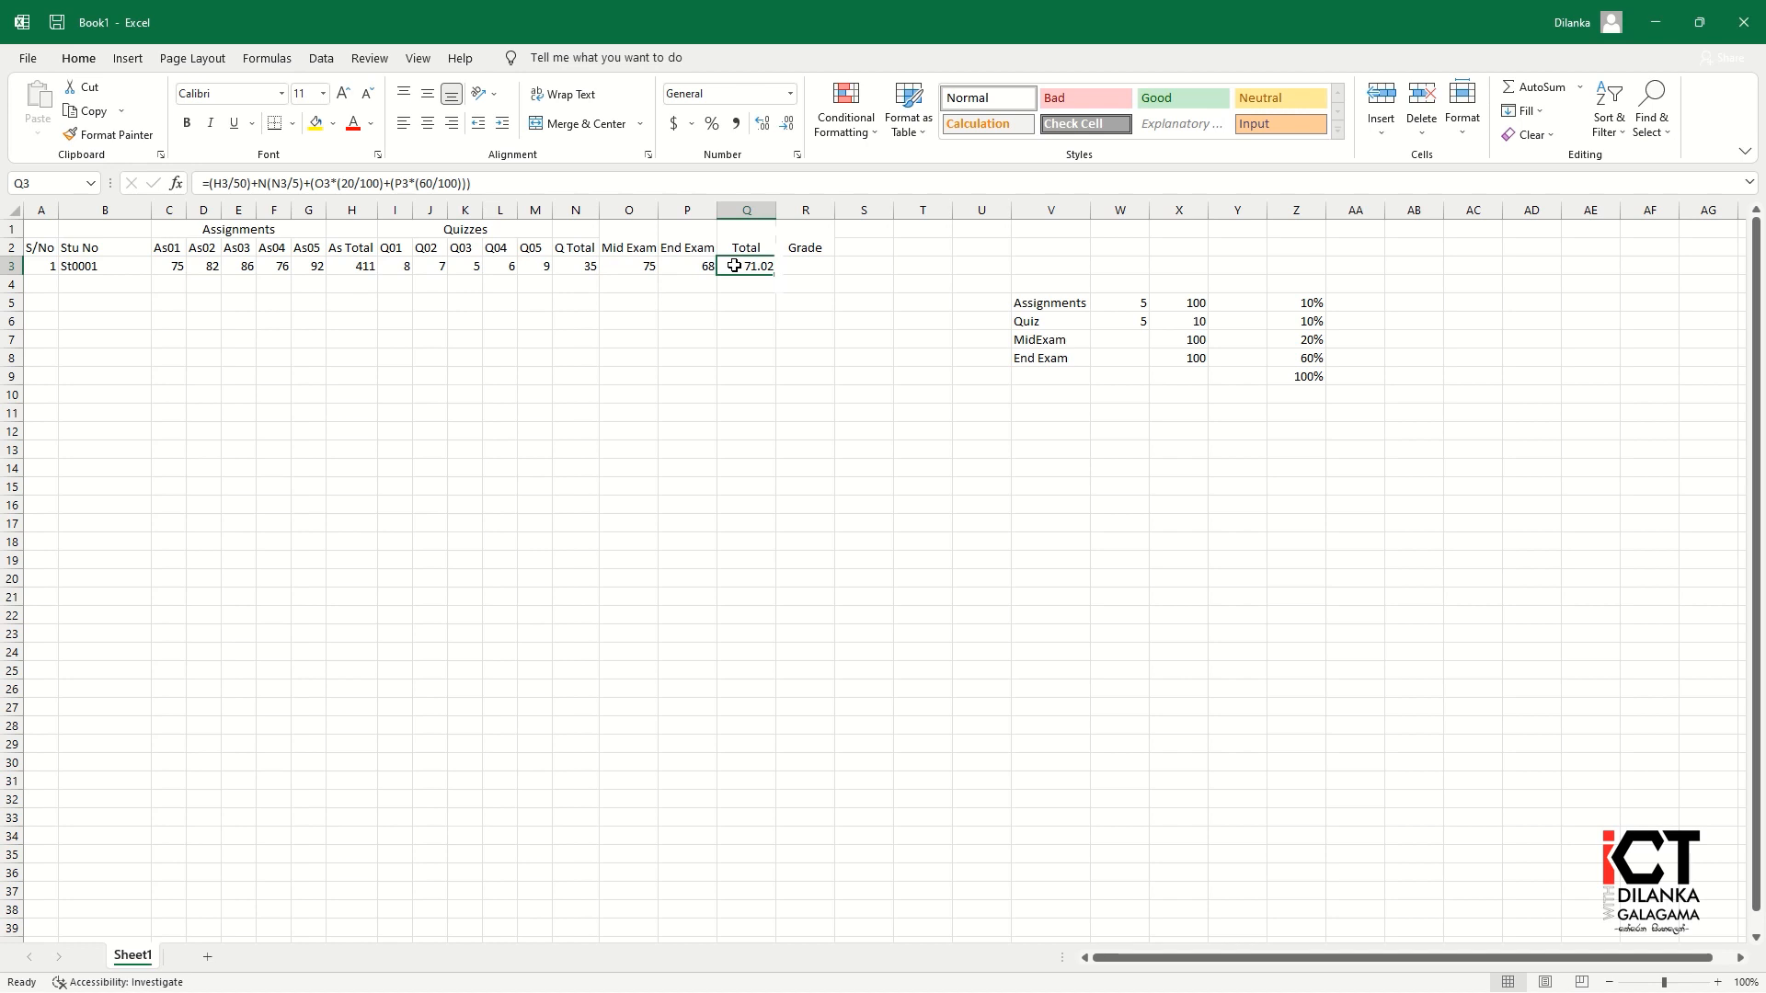
double_click(734, 266)
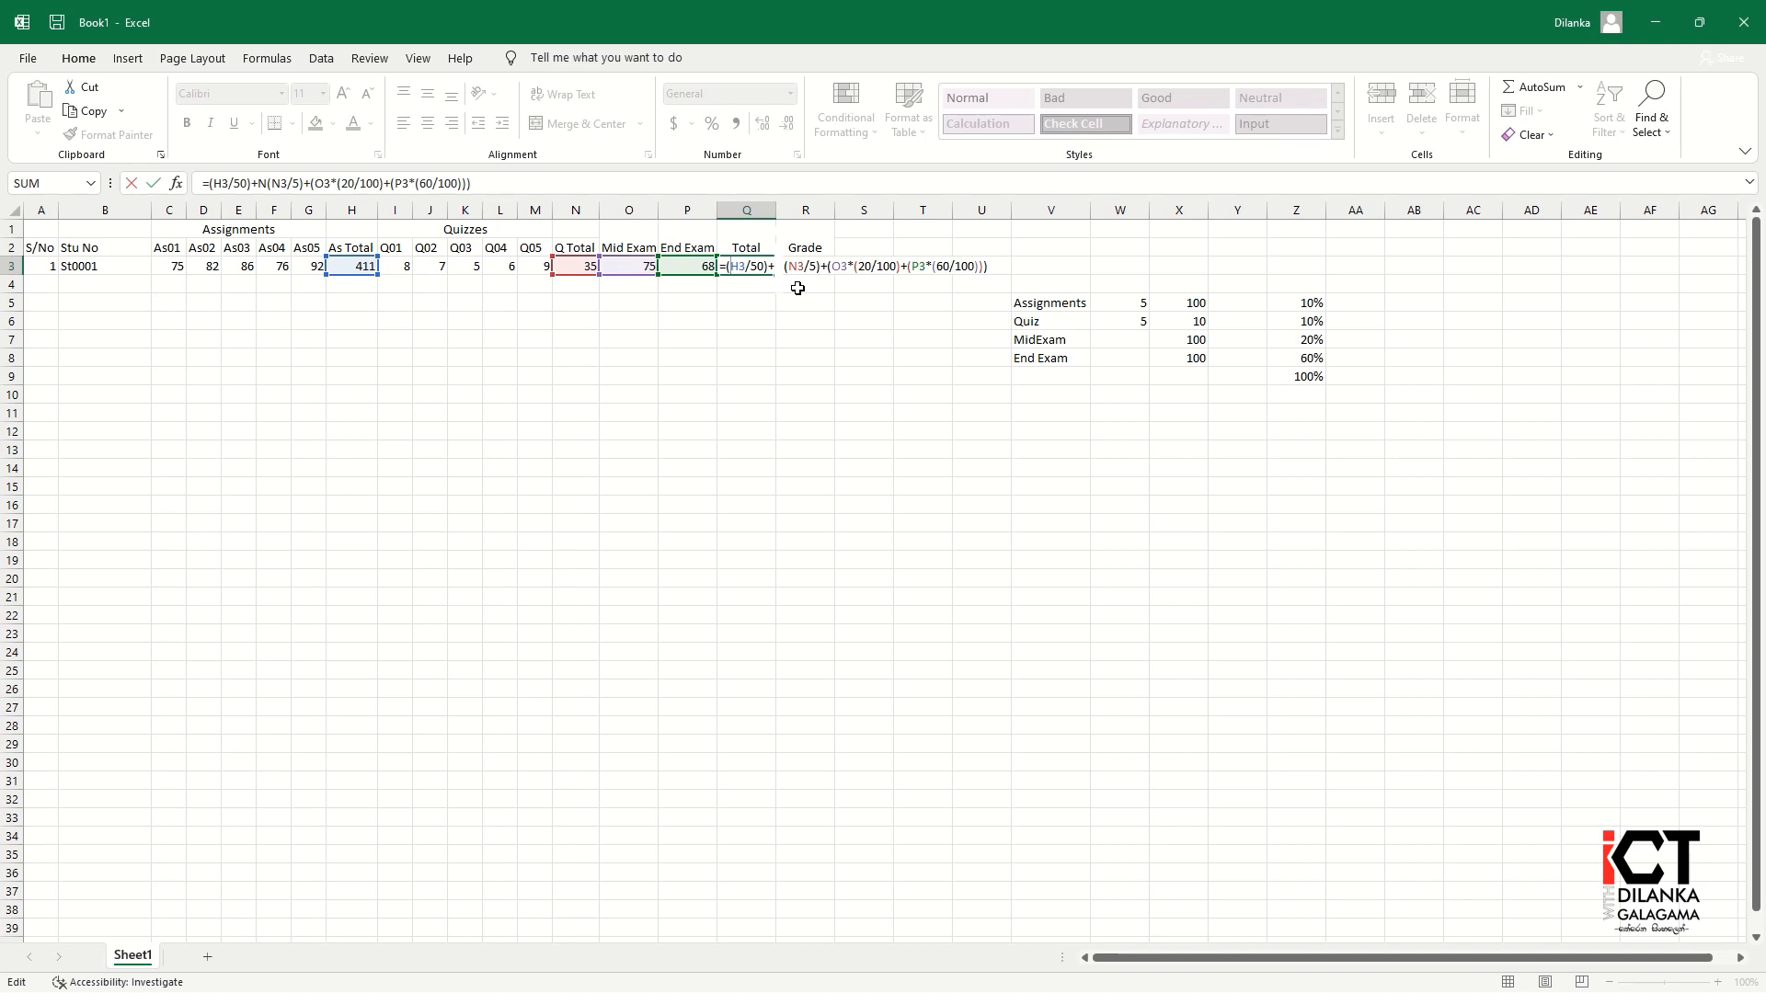
key(Return)
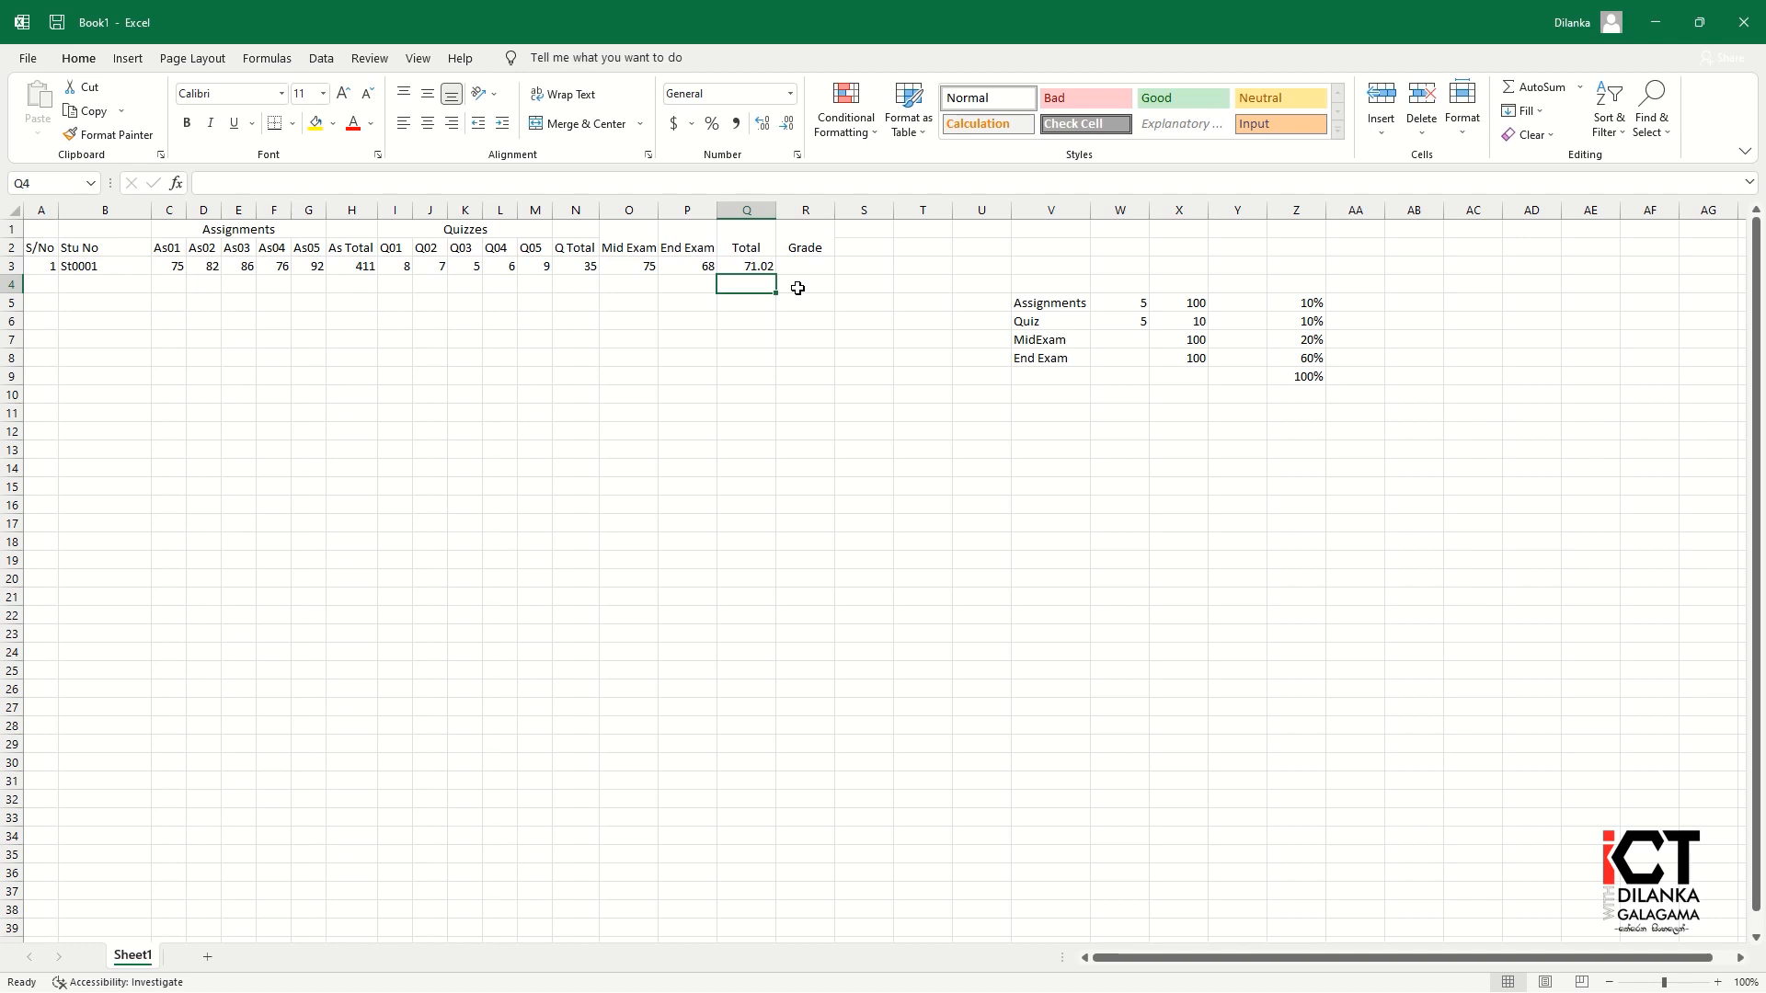
Step: Start a grade list below the weights table with A+, A and A- in V12 through V14
click(1059, 430)
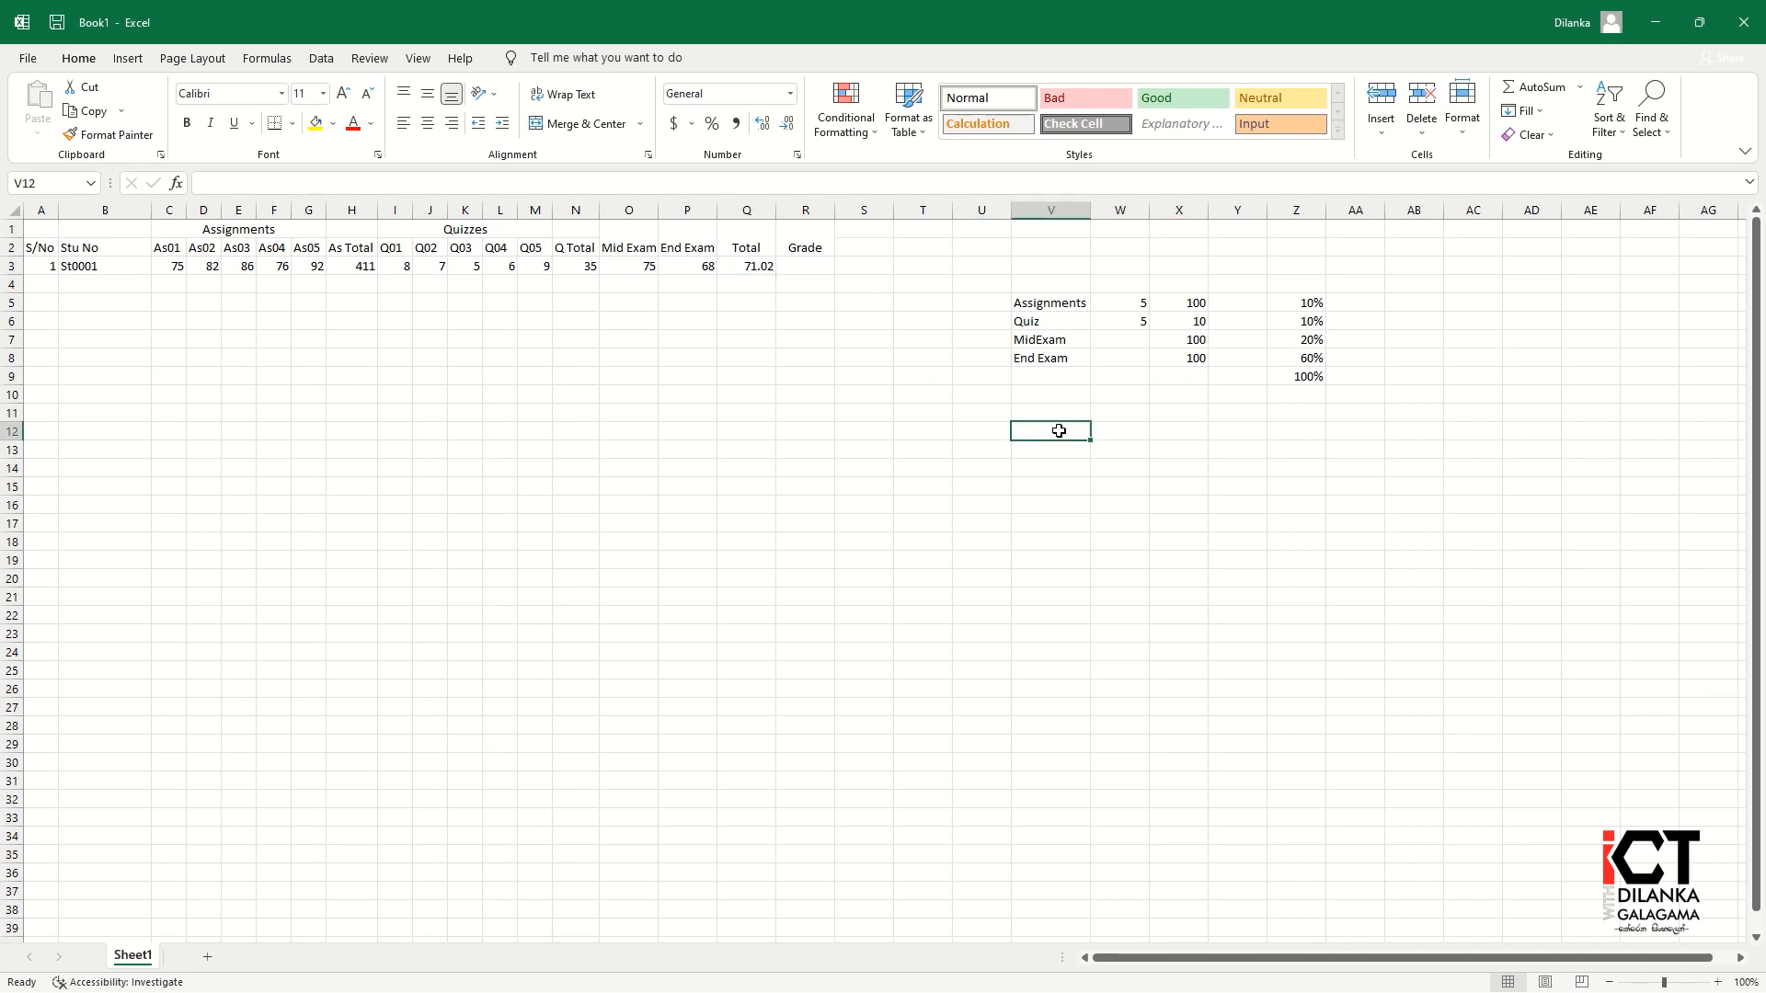
text(A+)
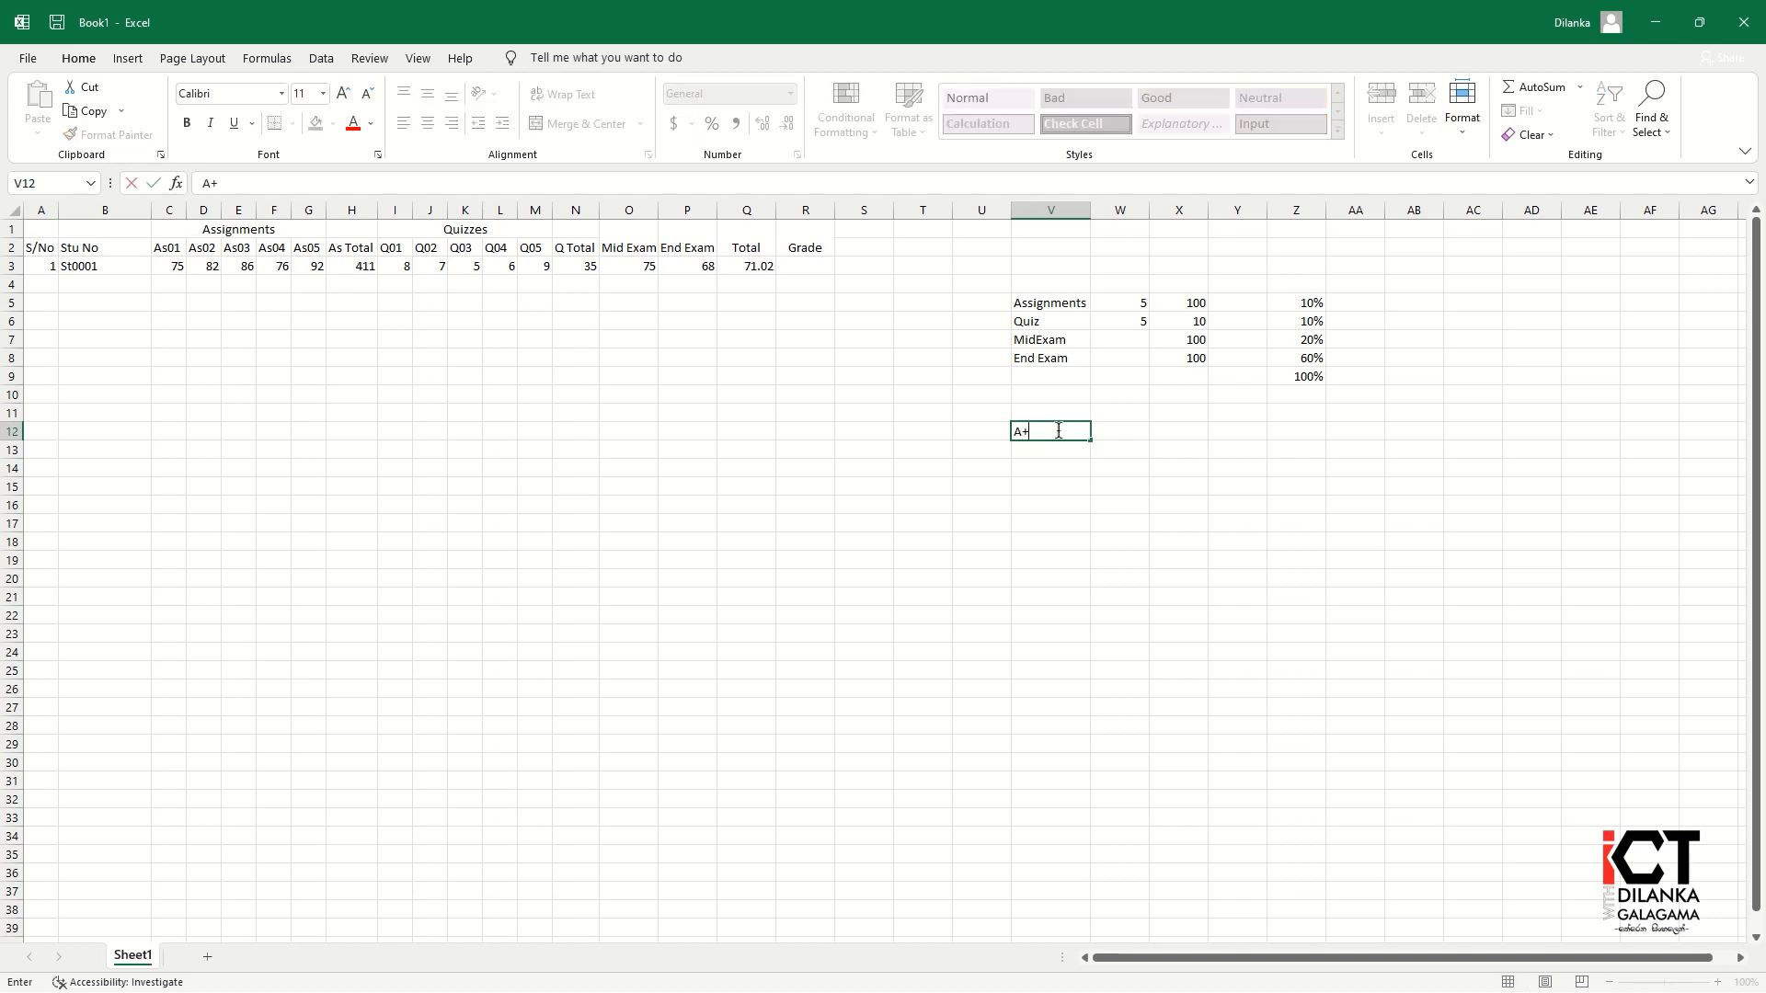
key(Return)
text(A)
key(Return)
text(A)
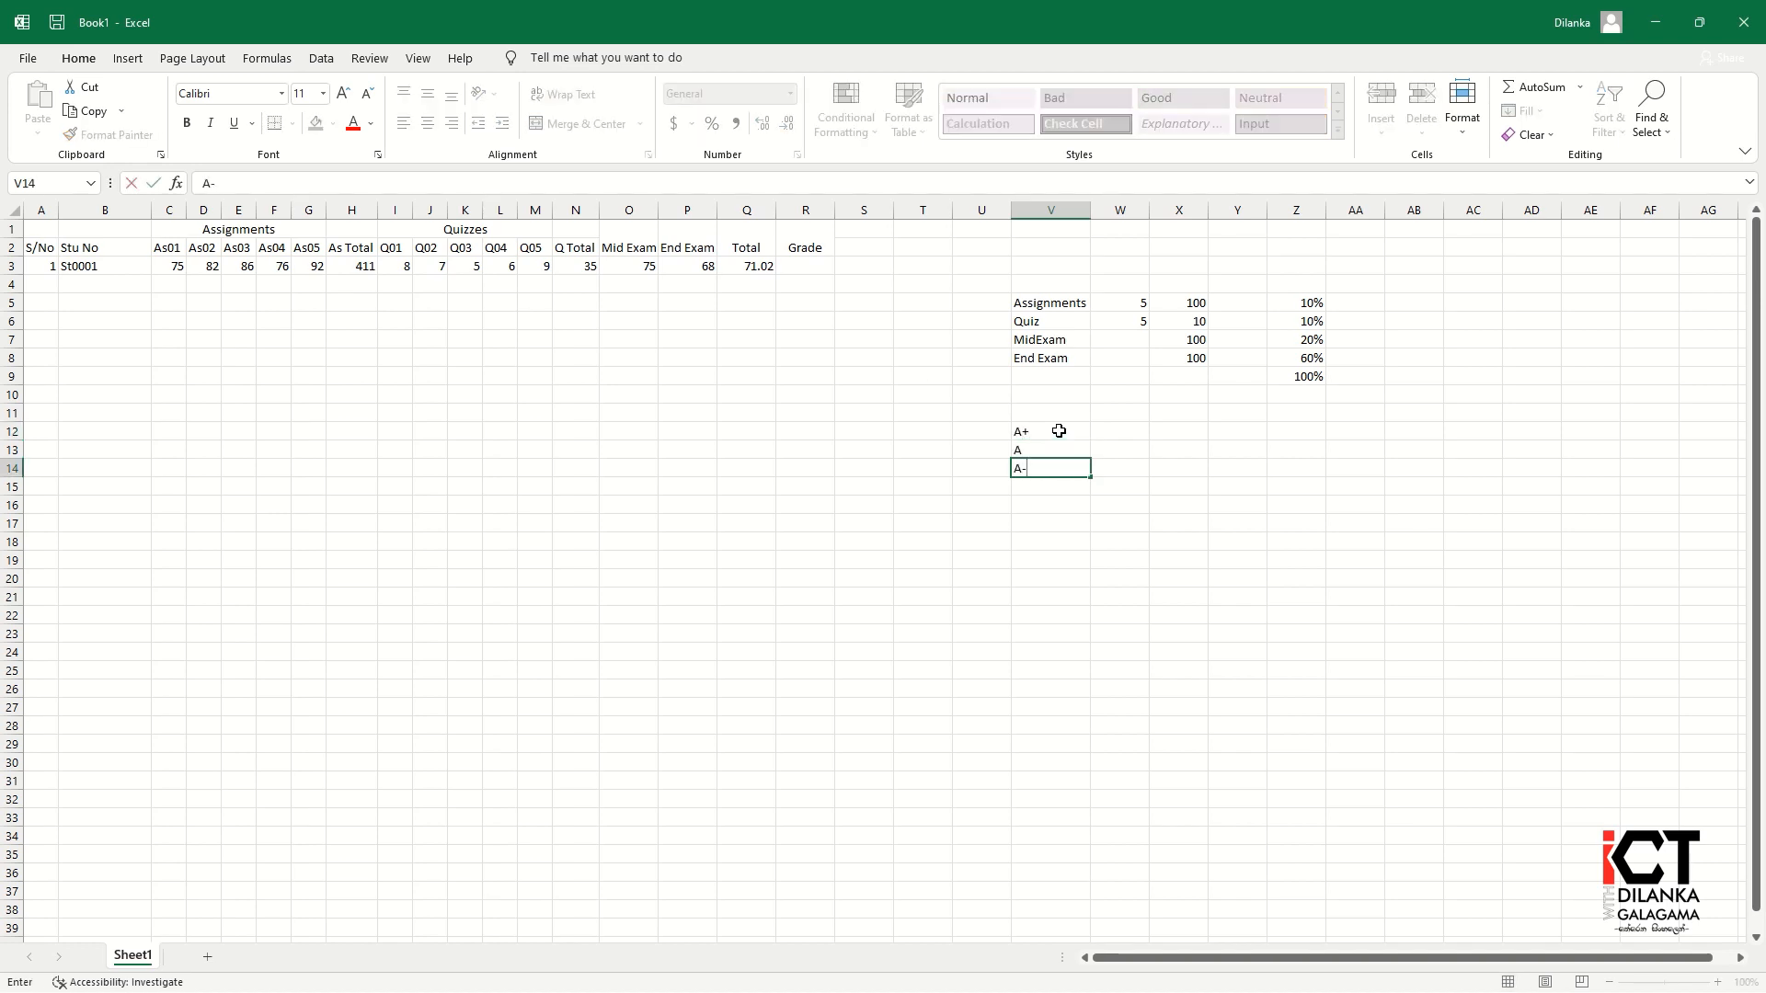
key(Return)
Step: Continue the grade list with B+, B and B- in V15 through V17
text(B+)
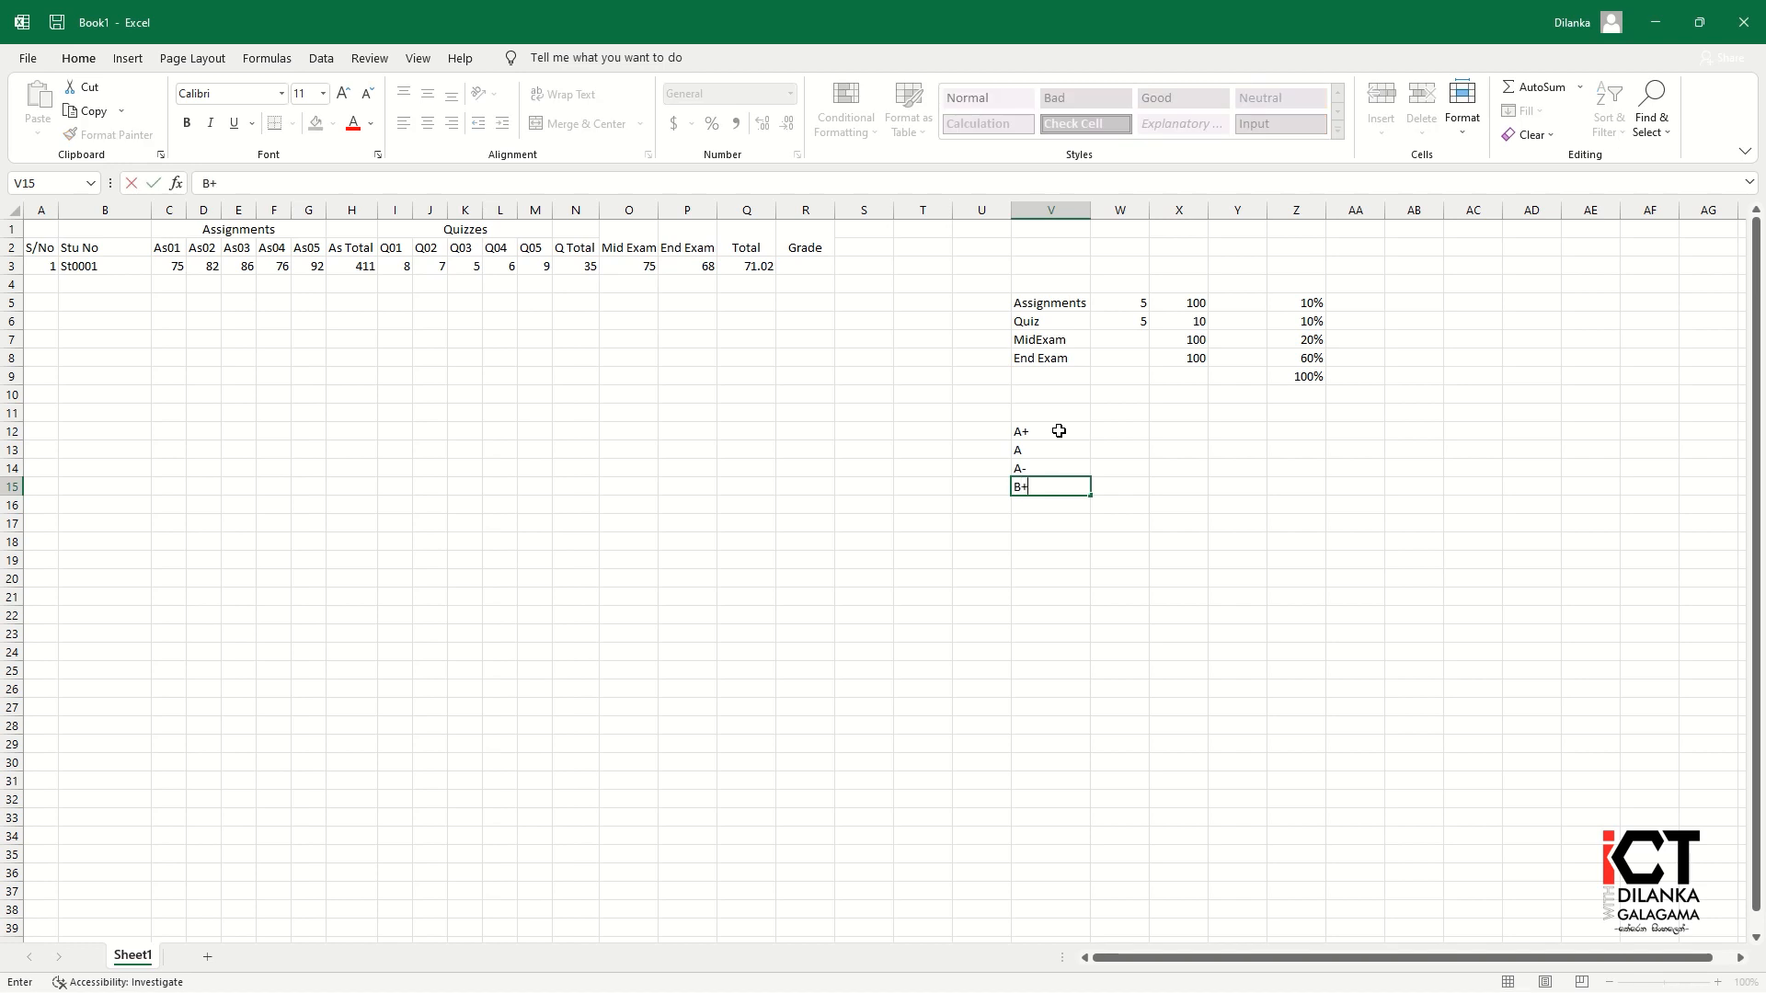
key(Return)
text(B+)
key(BackSpace)
key(Return)
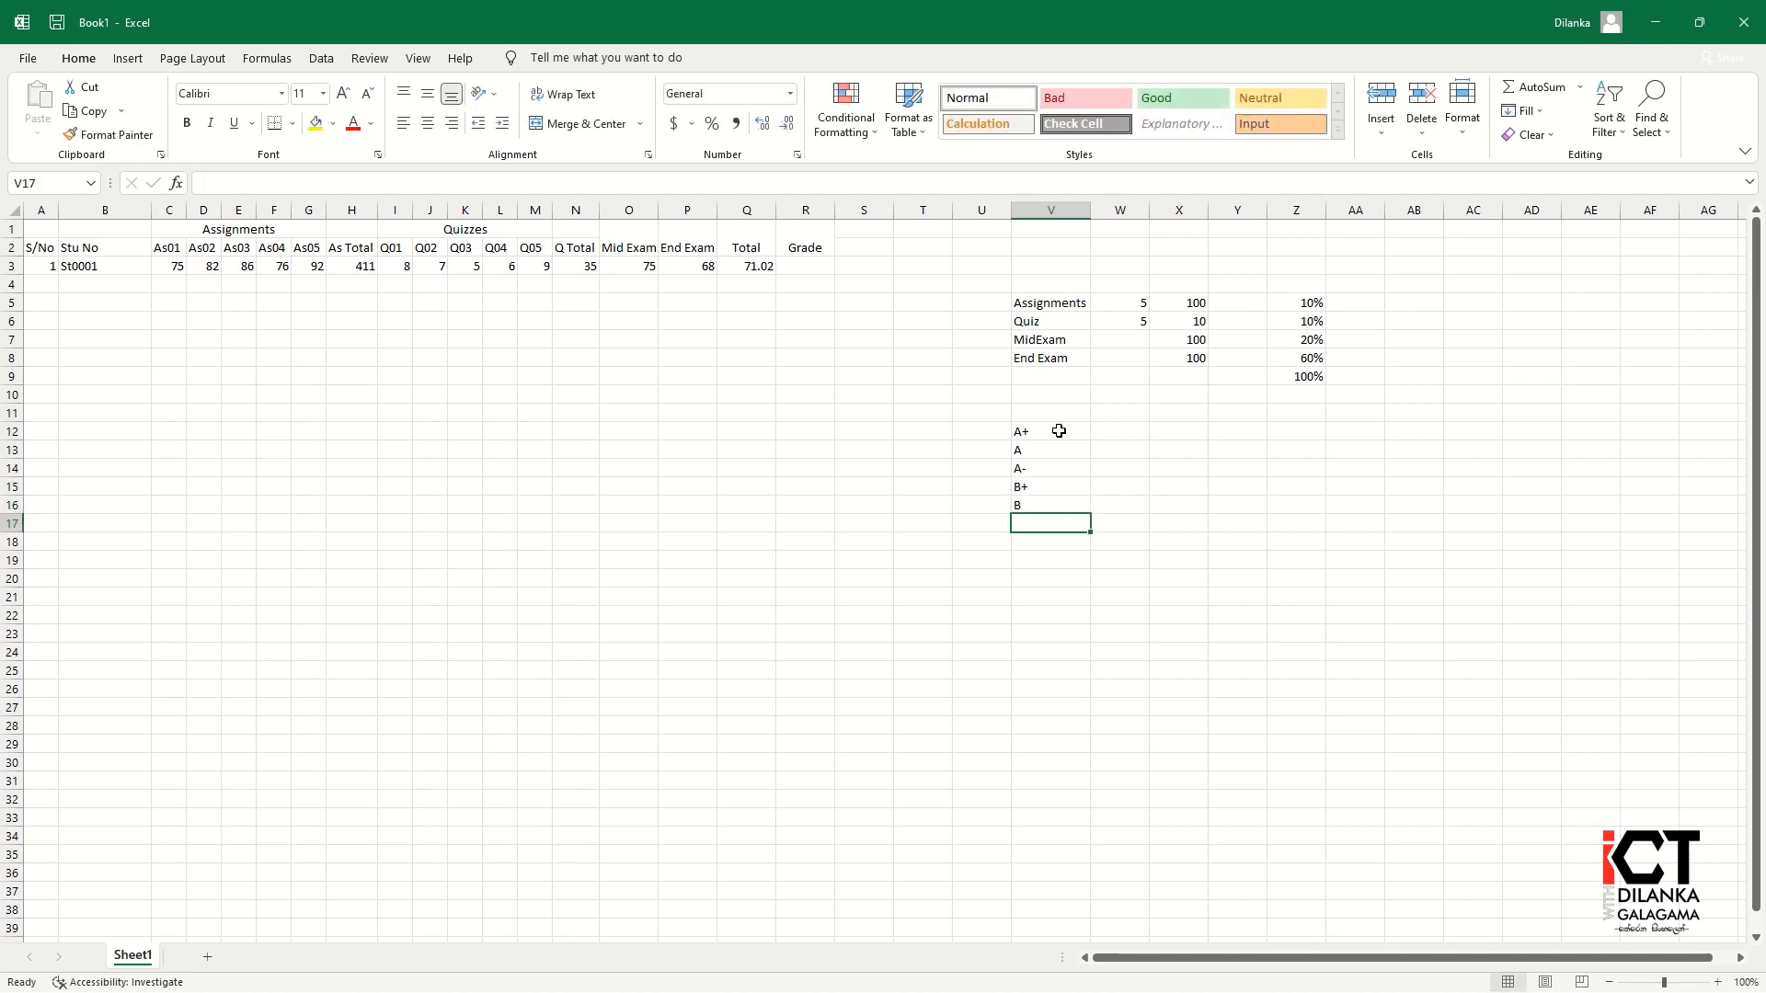
text(B-)
key(Return)
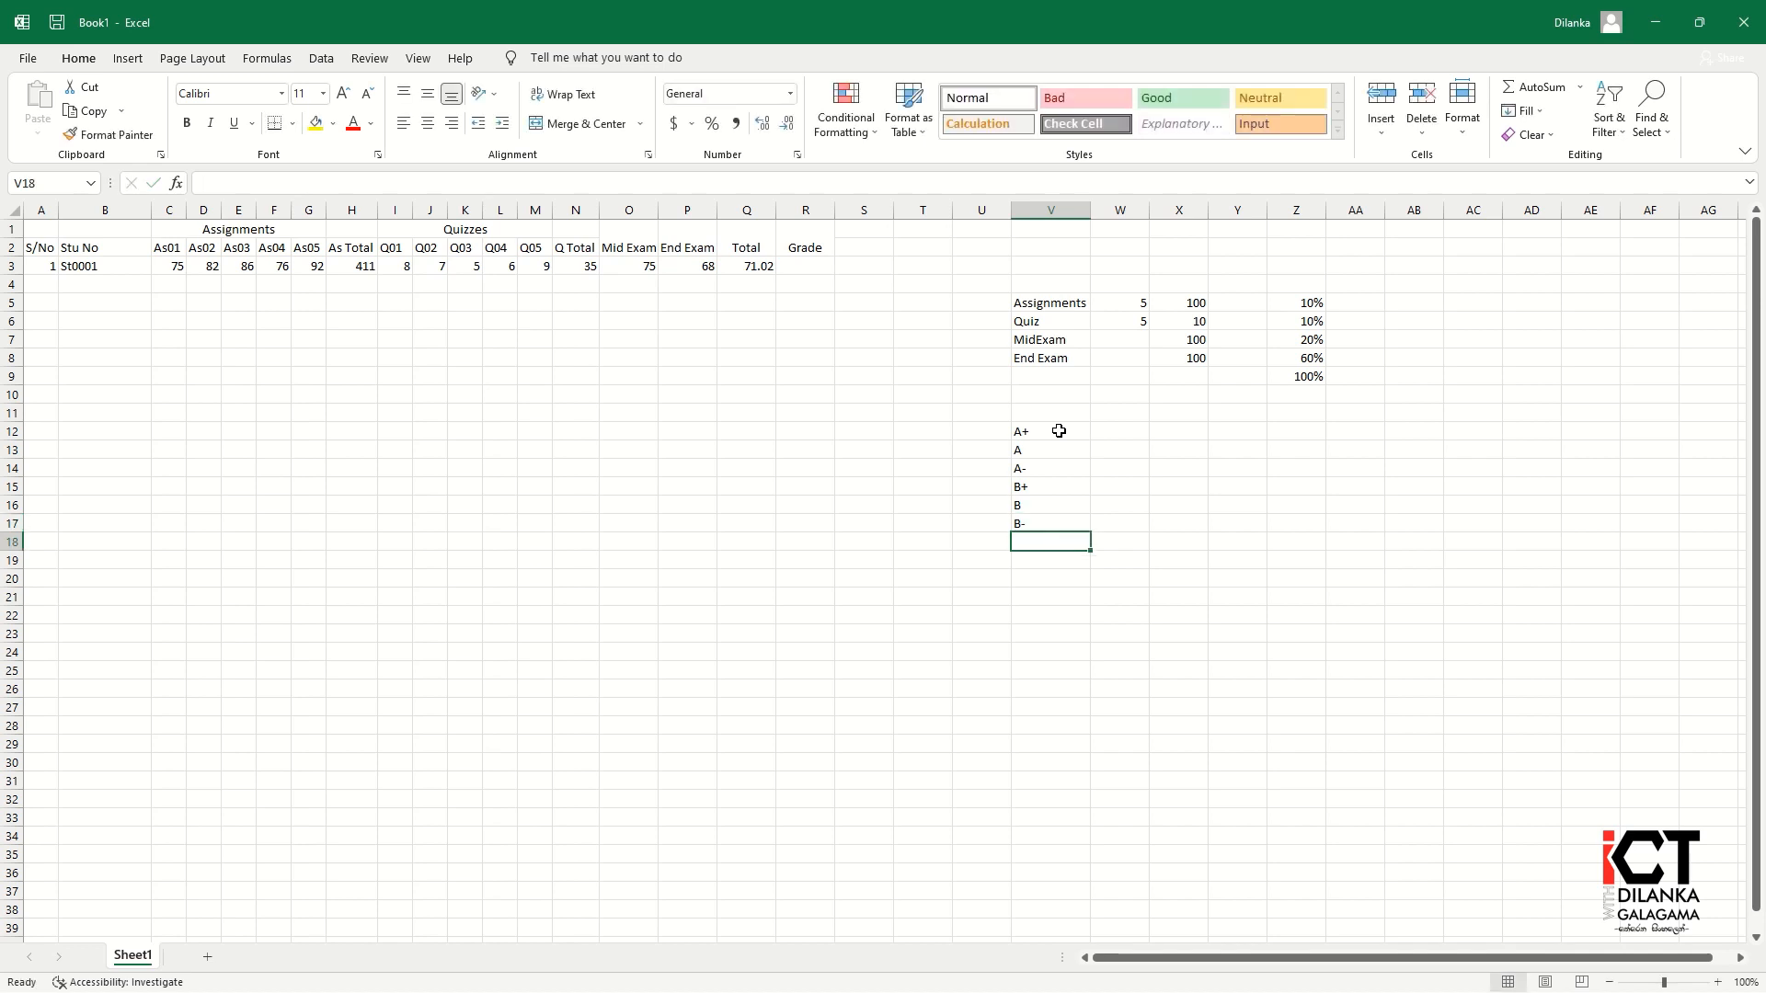
Step: Continue the grade list with C+, C and C- in V18 through V20
text(C+)
key(Return)
text(C+)
key(BackSpace)
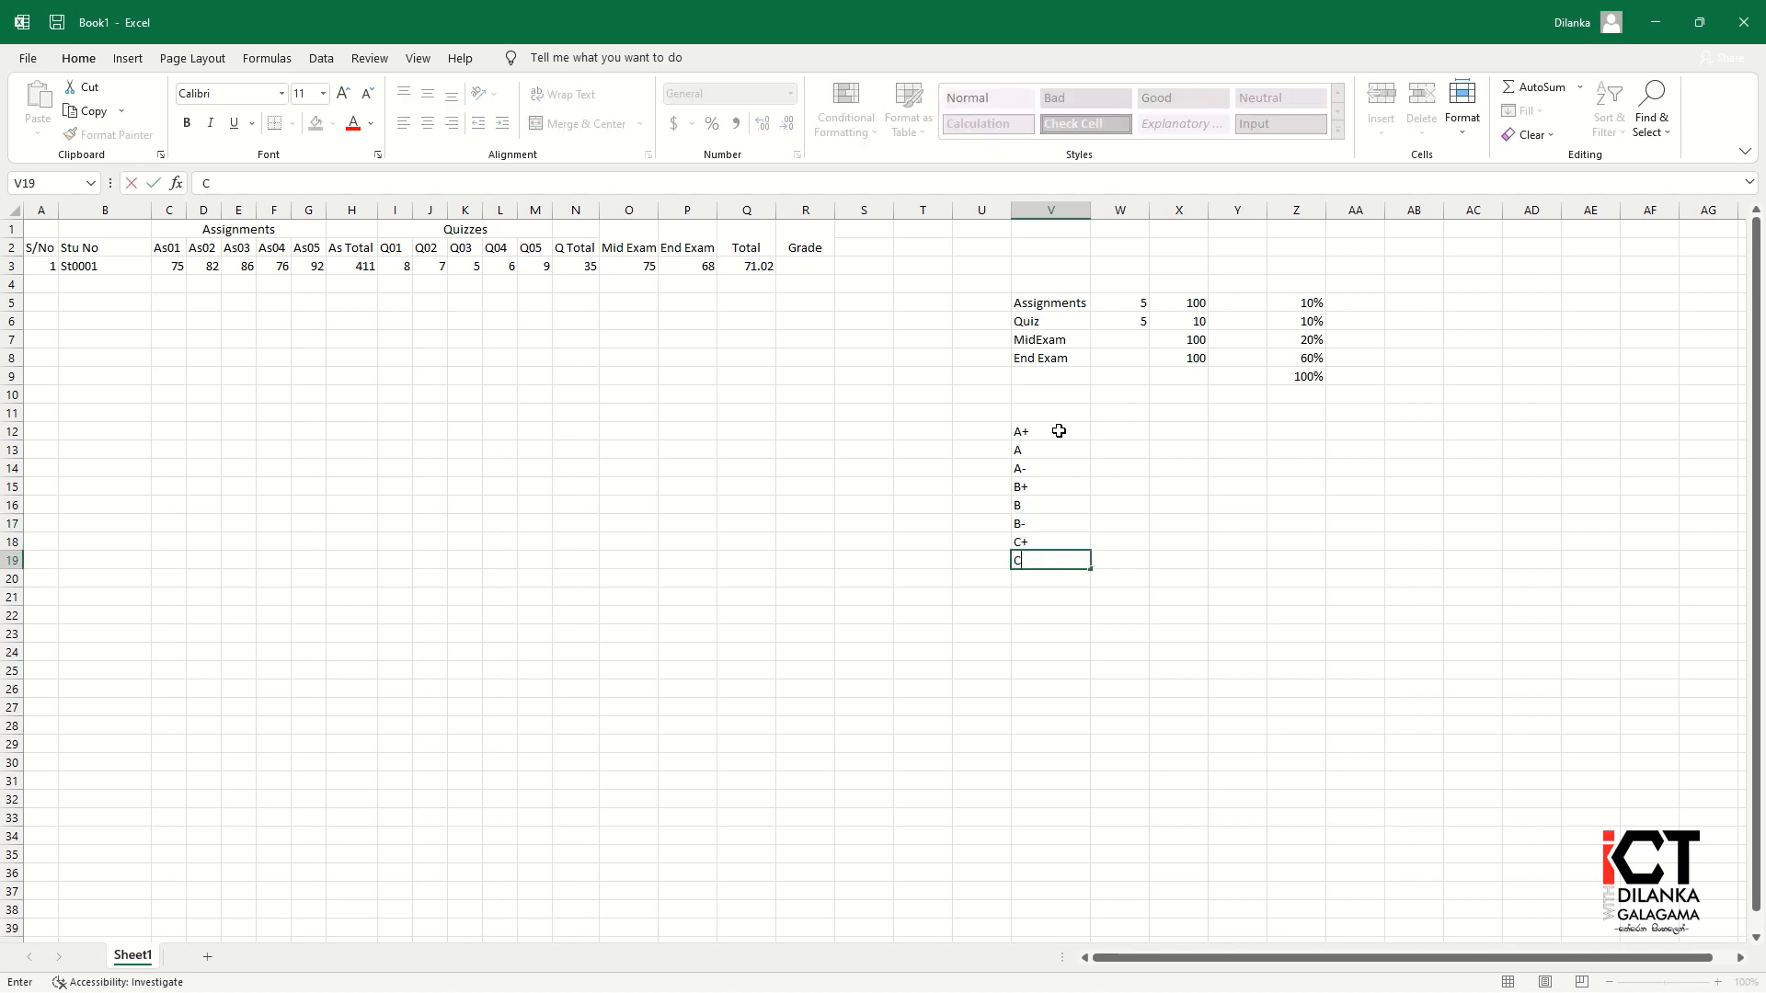
key(Return)
text(C)
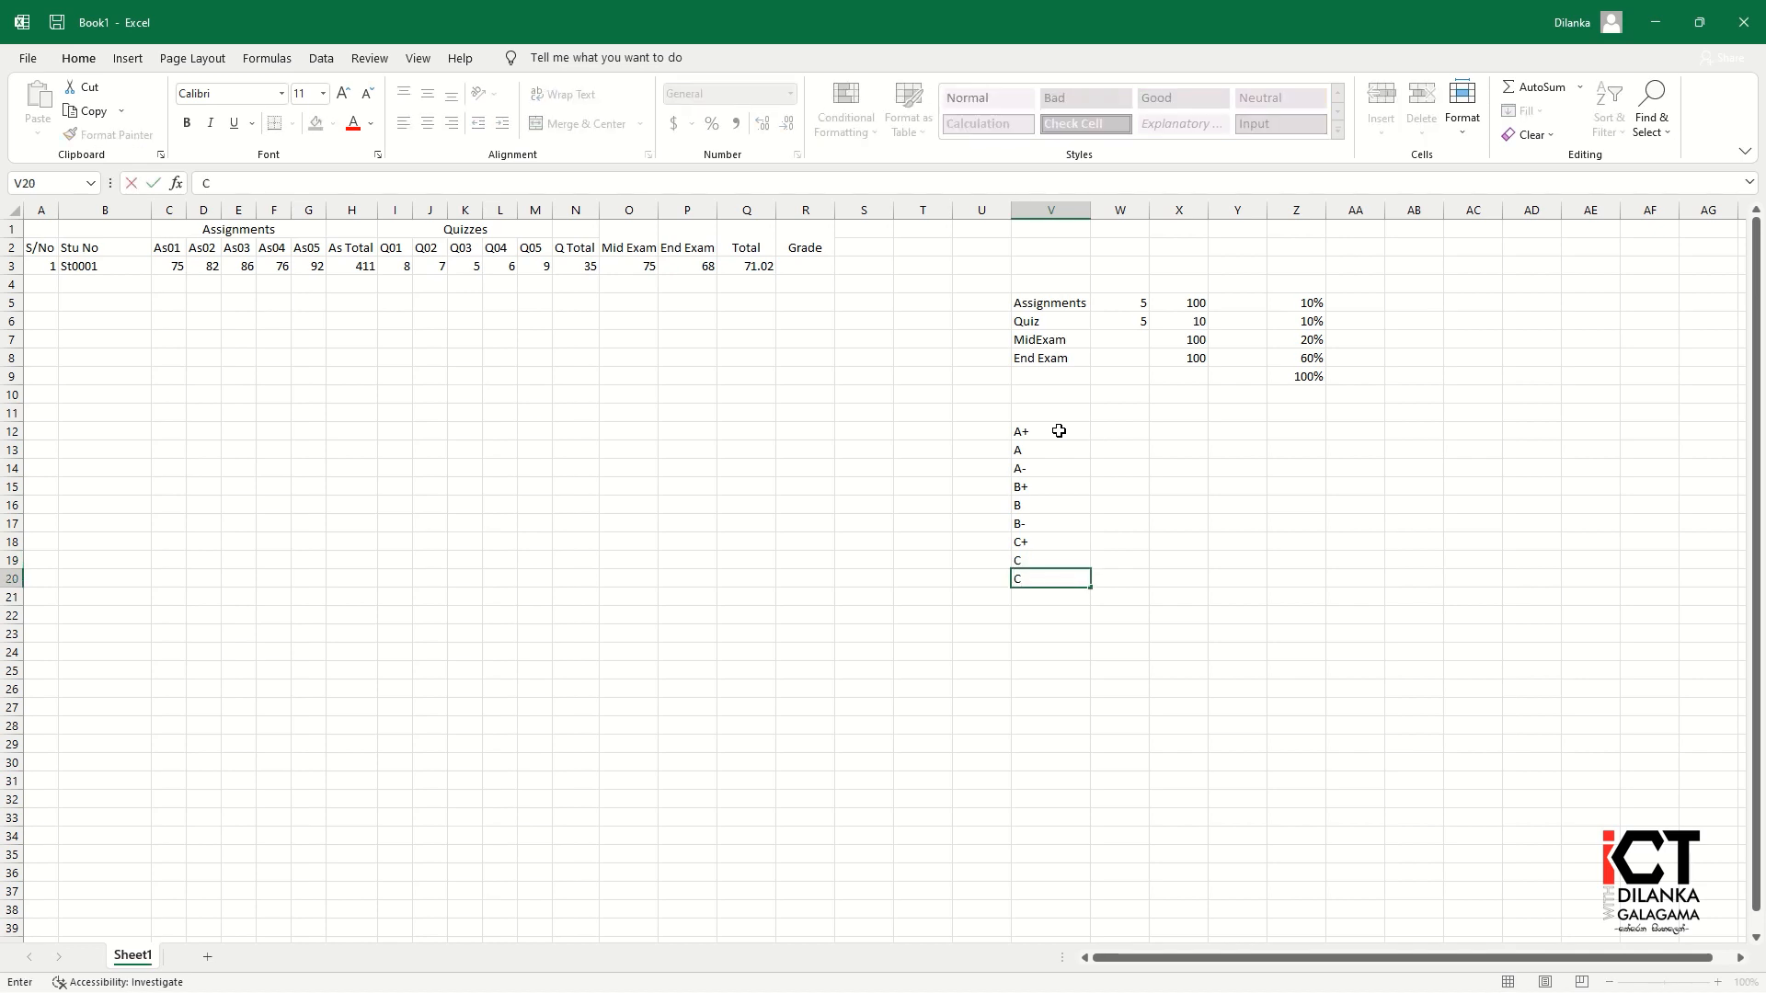
text(-)
key(Return)
Step: Finish the grade list with D in V21 and E in V22
text(D)
key(Return)
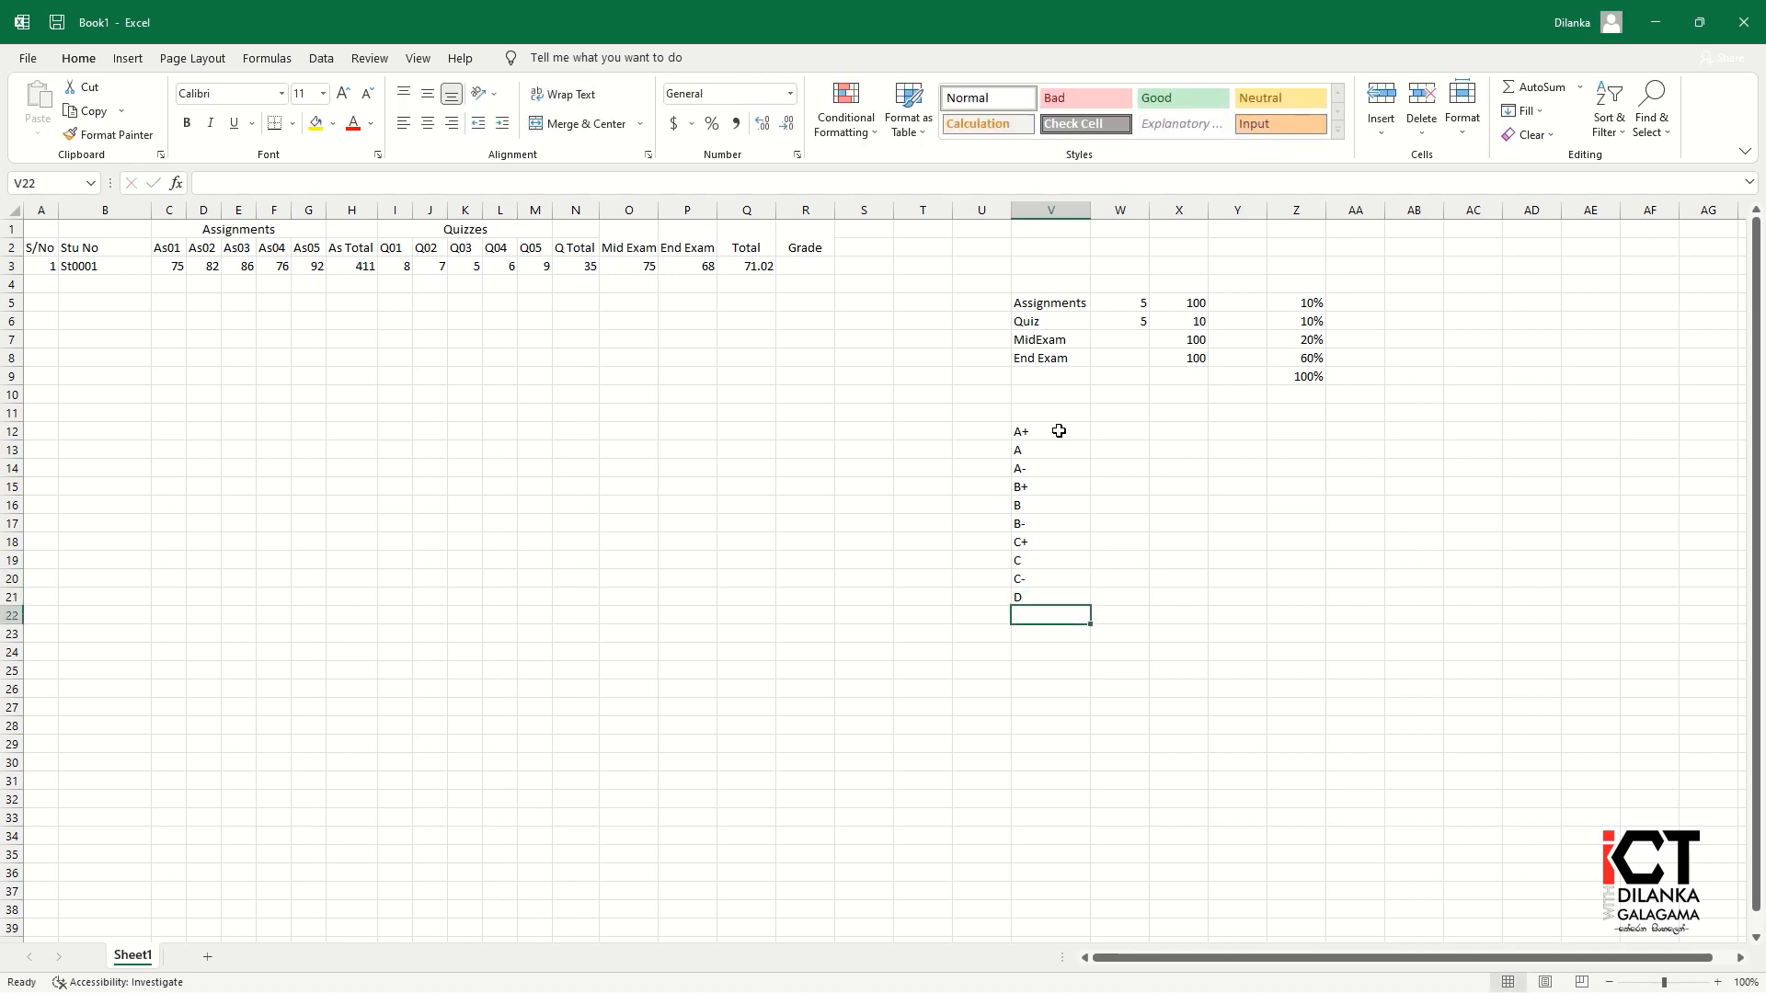
text(E)
key(Return)
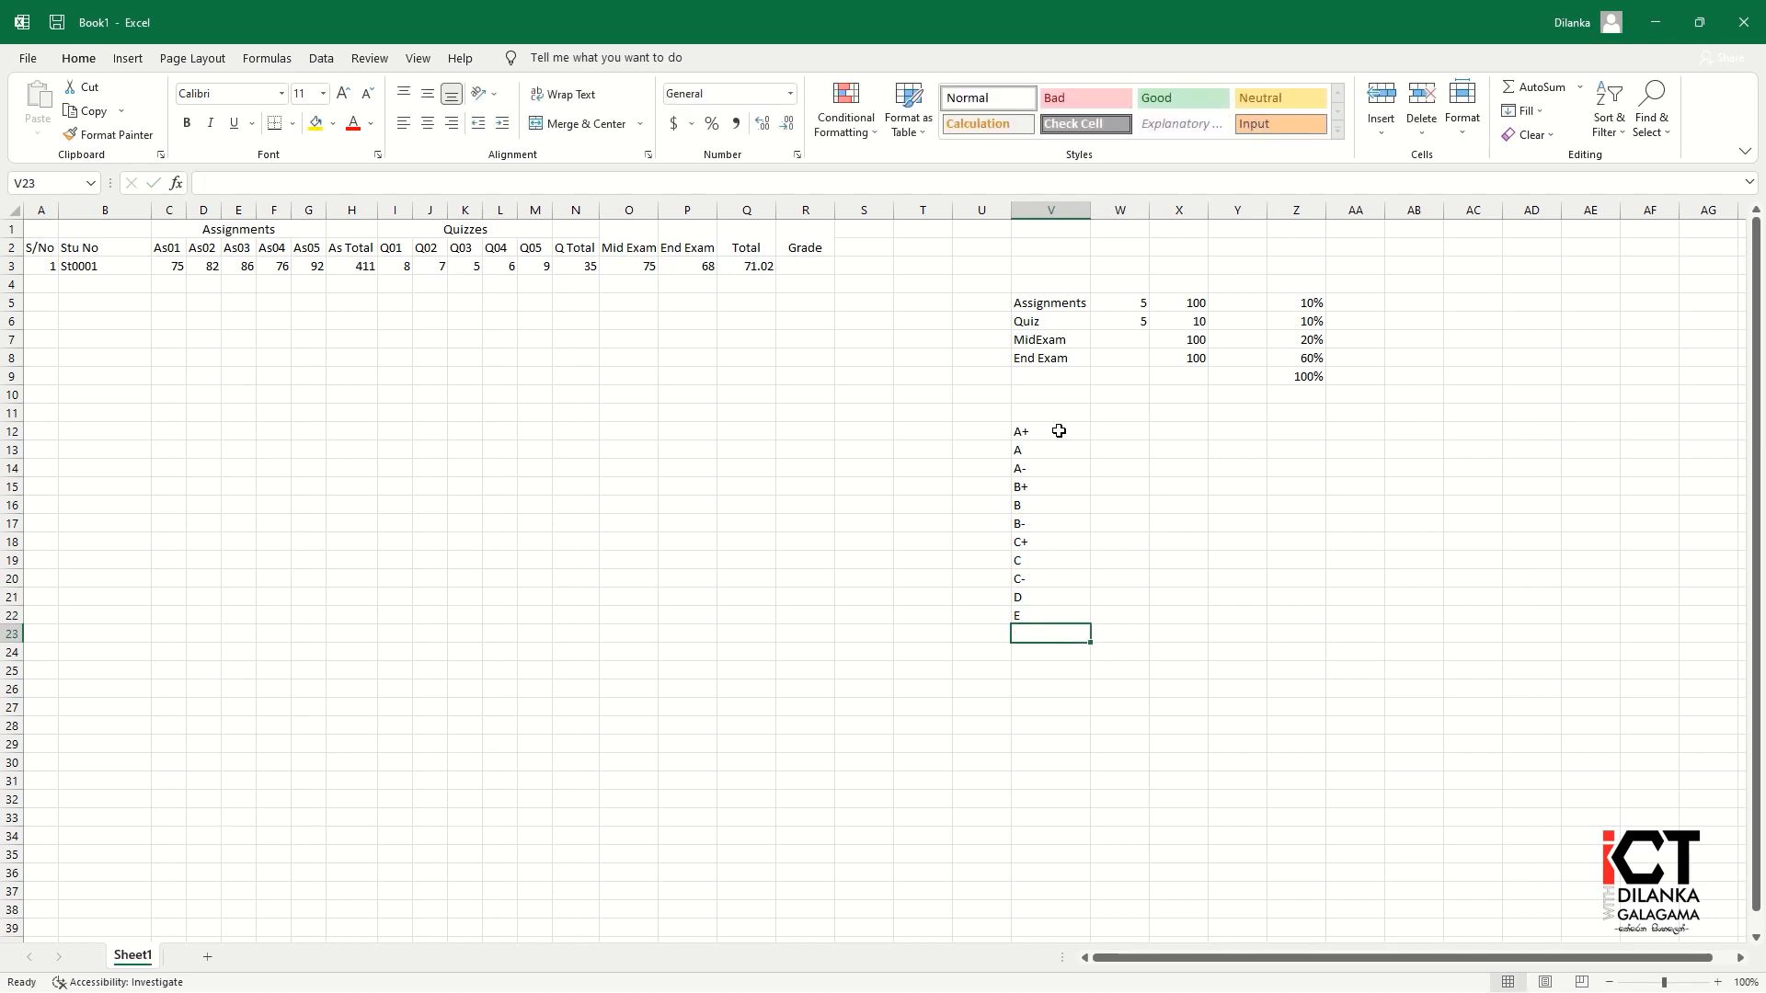
Step: Enter the mark ranges for A+, A and A- in W12 through W14 as 100-95, 94-85 and 84-75
click(1101, 432)
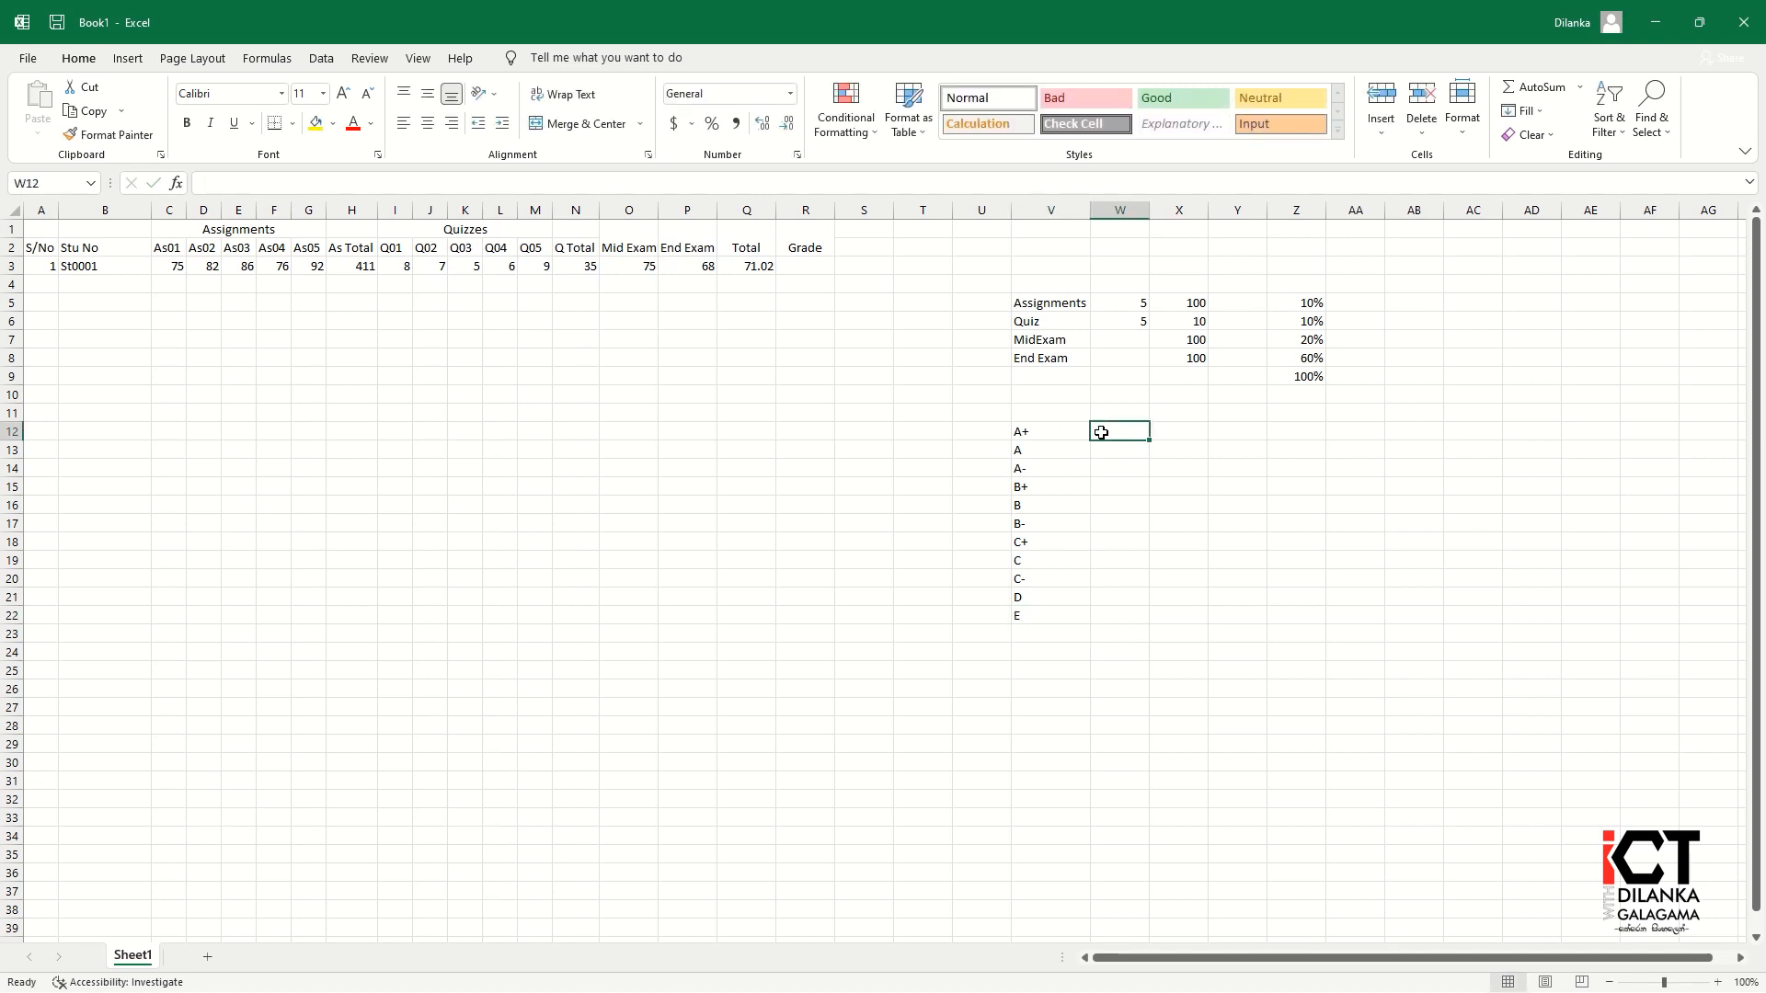
text(100-95)
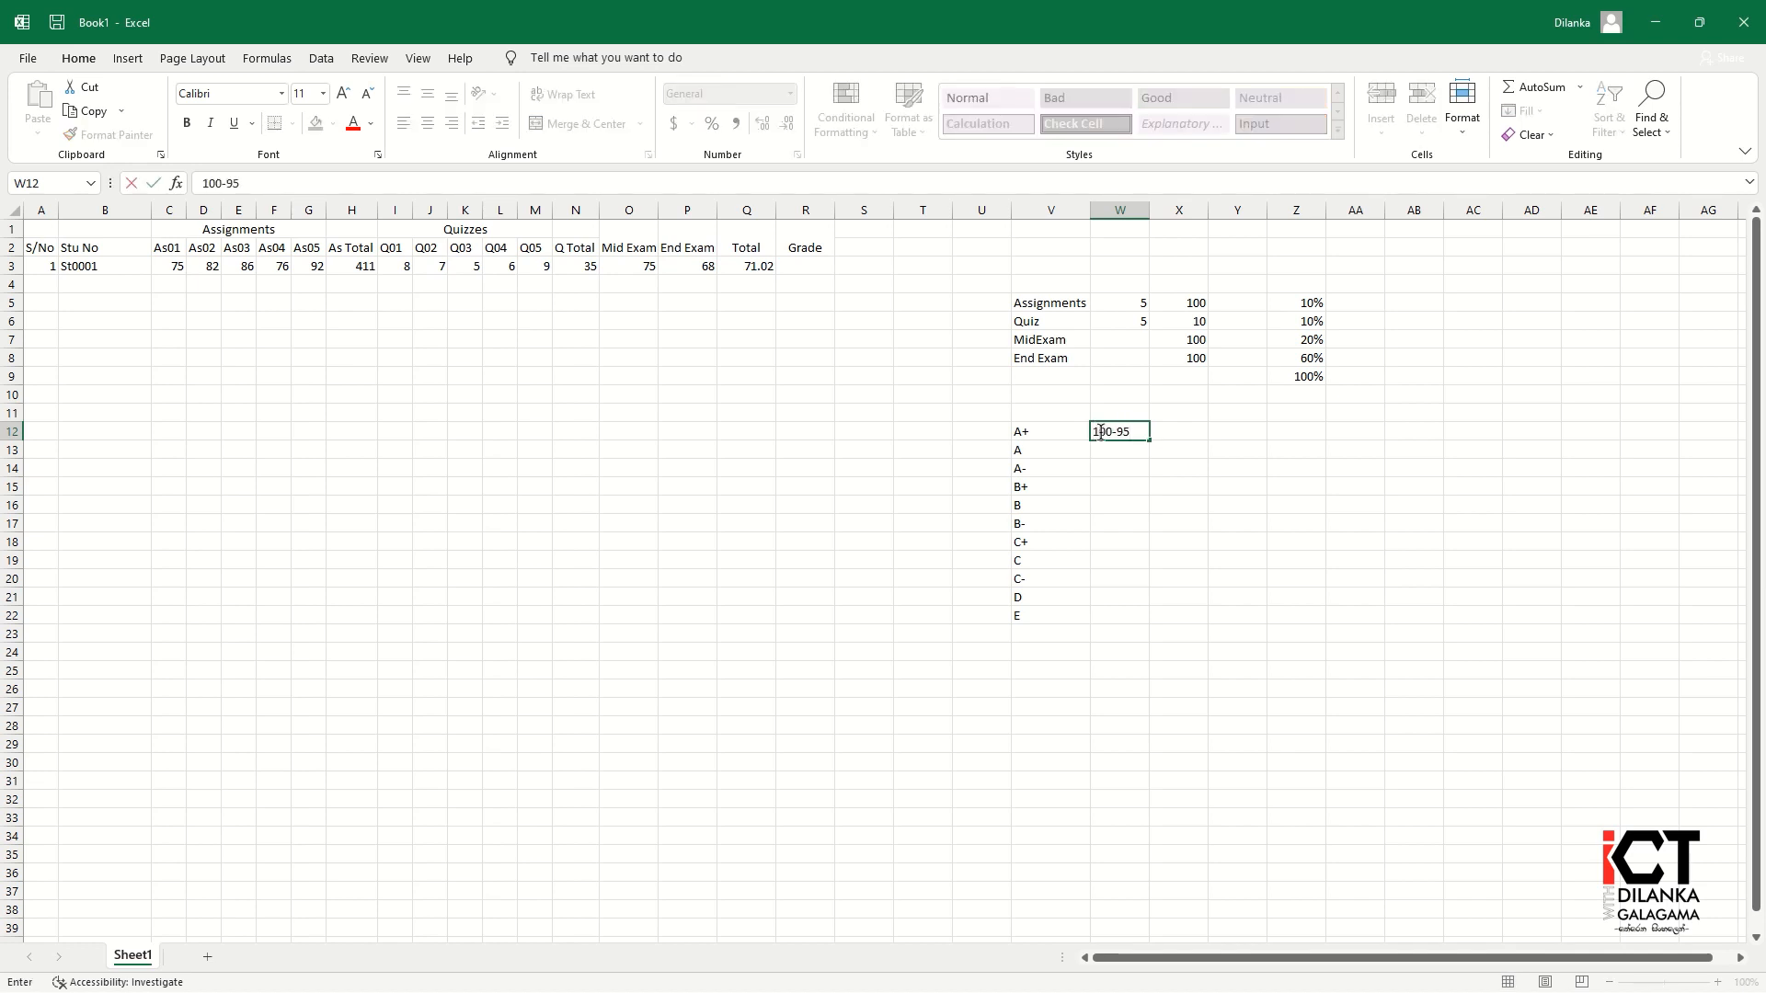
key(Return)
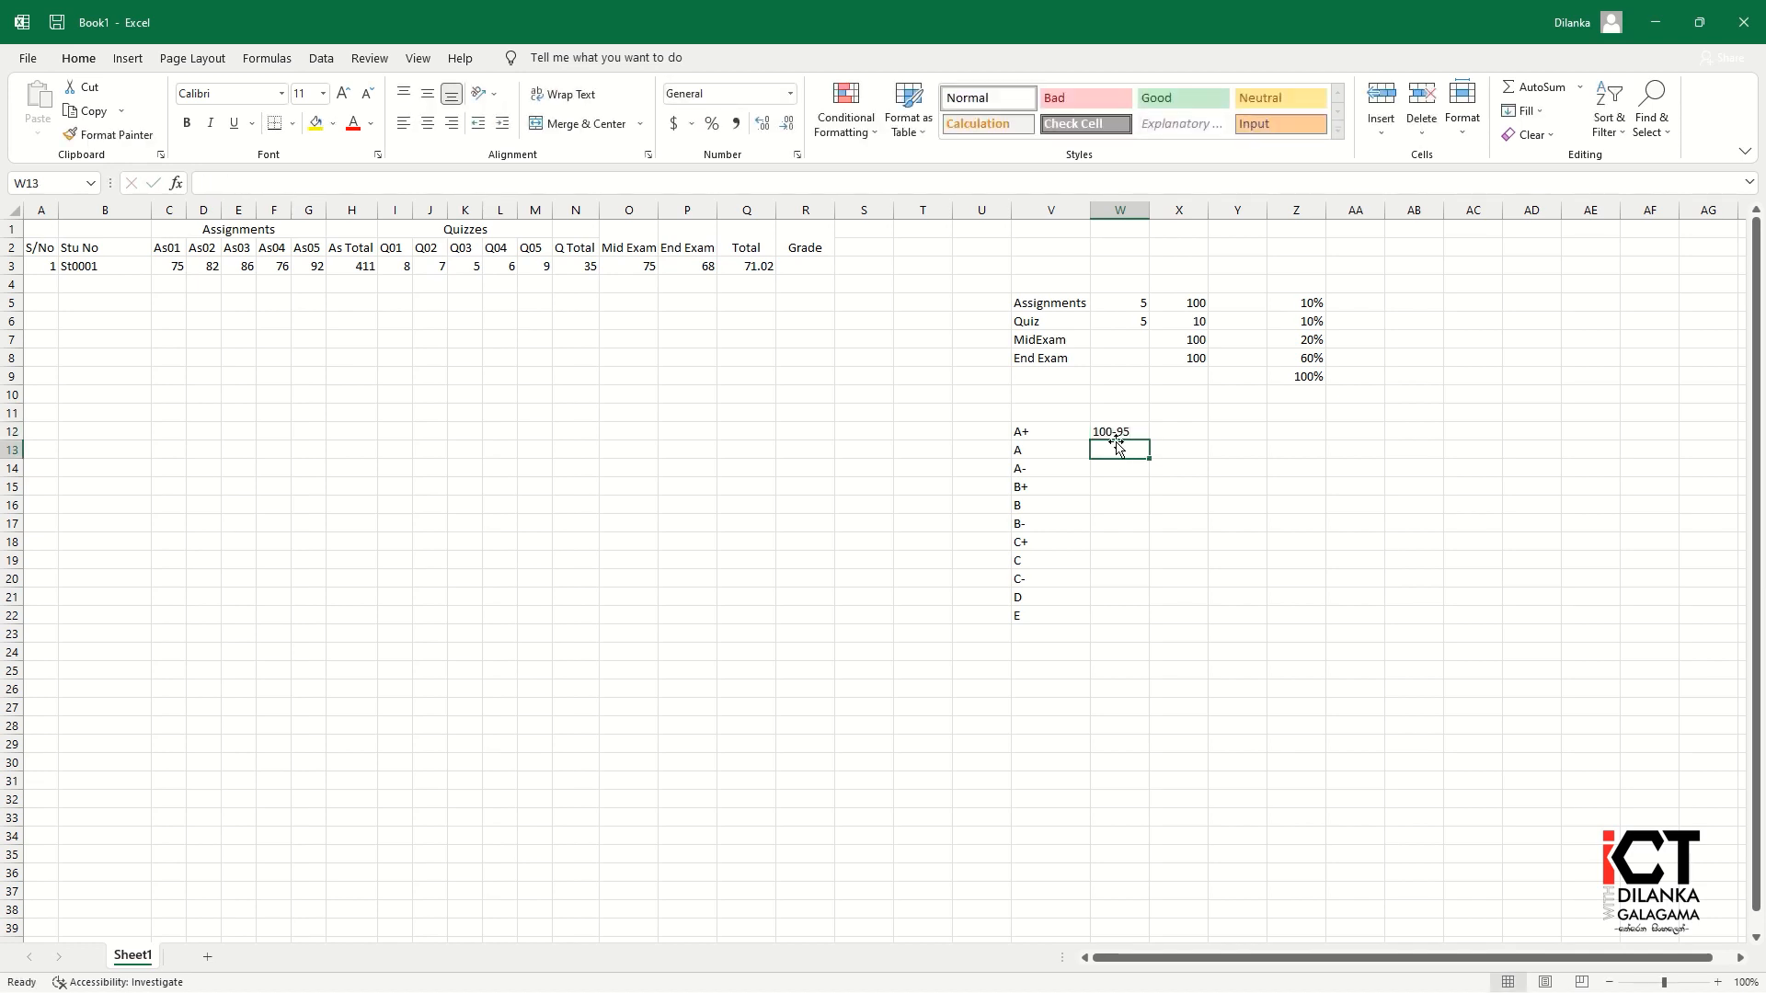
text(94-)
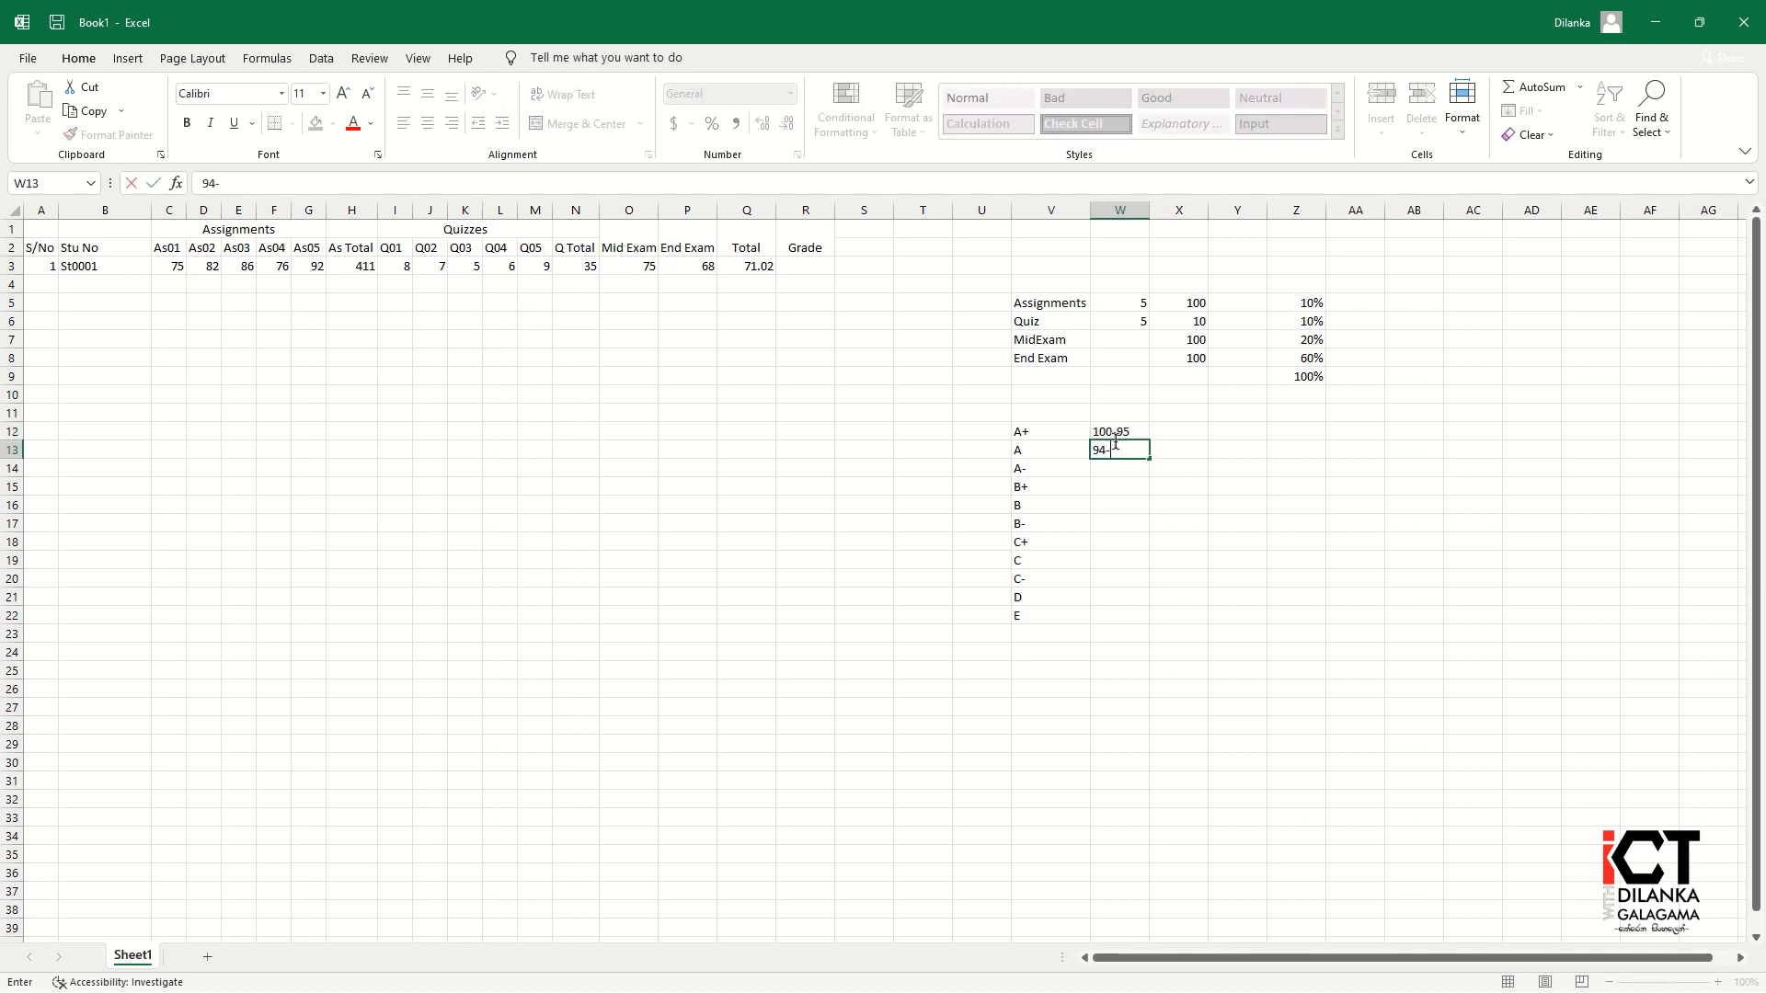
text(85)
key(Return)
text(84-7)
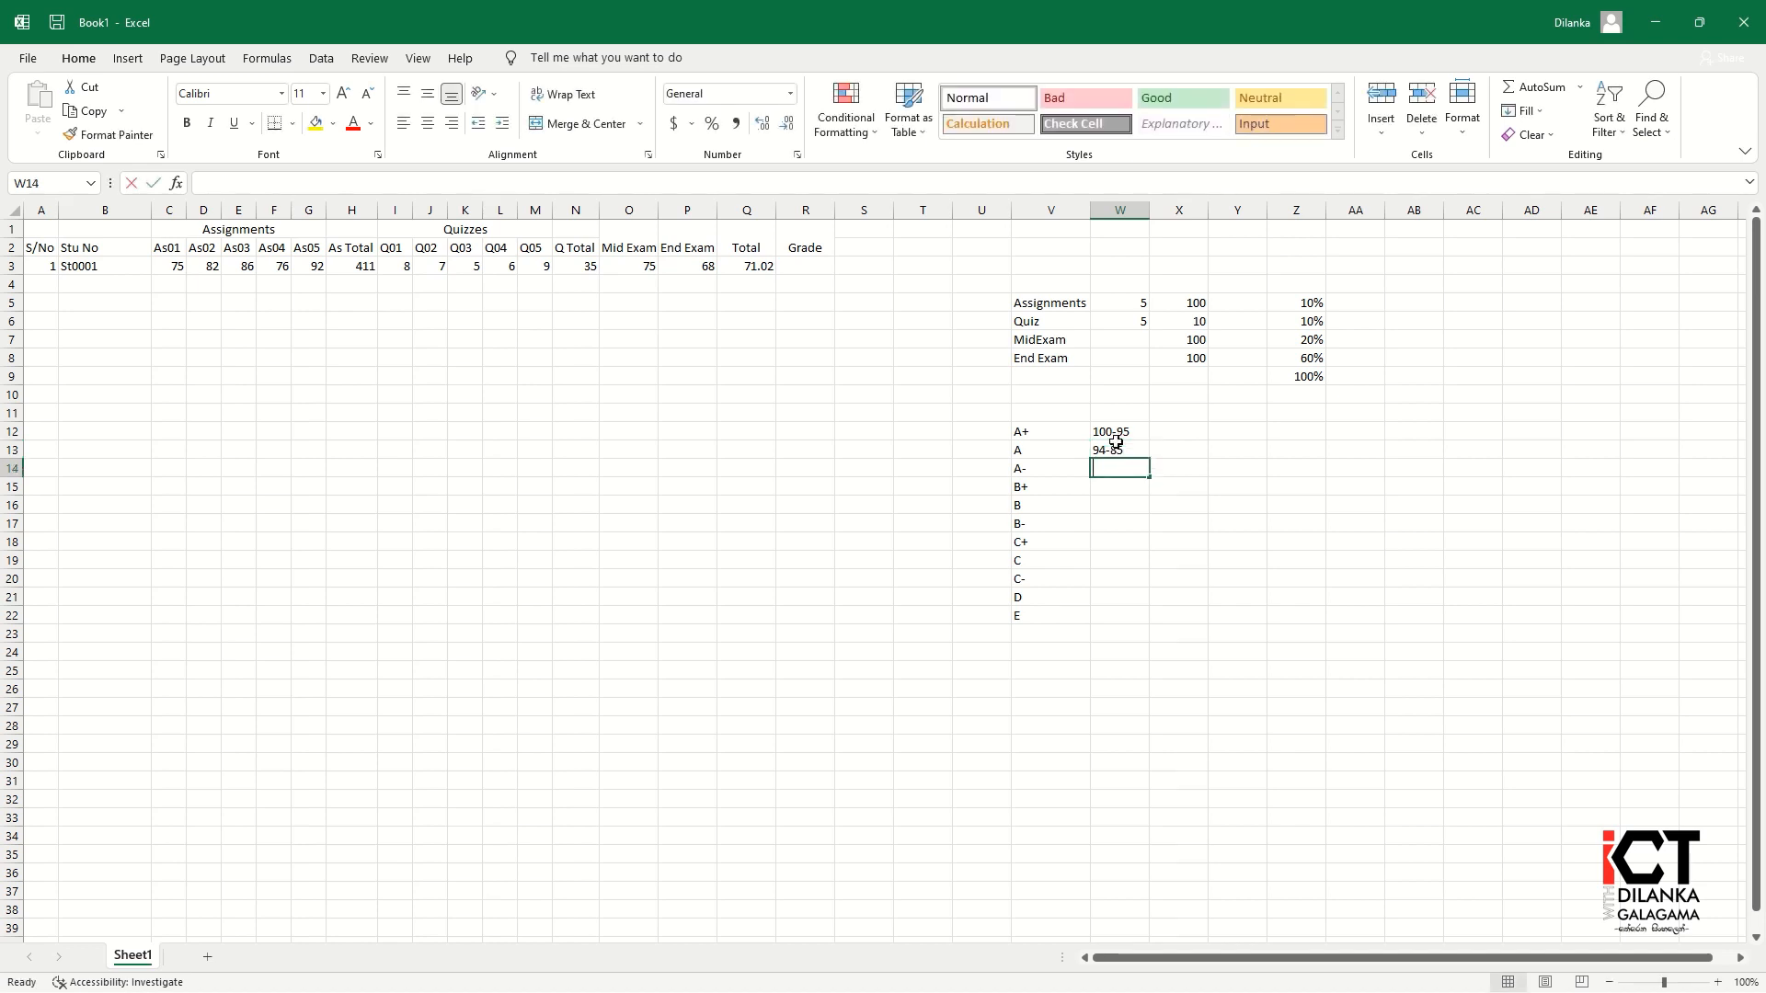
text(5)
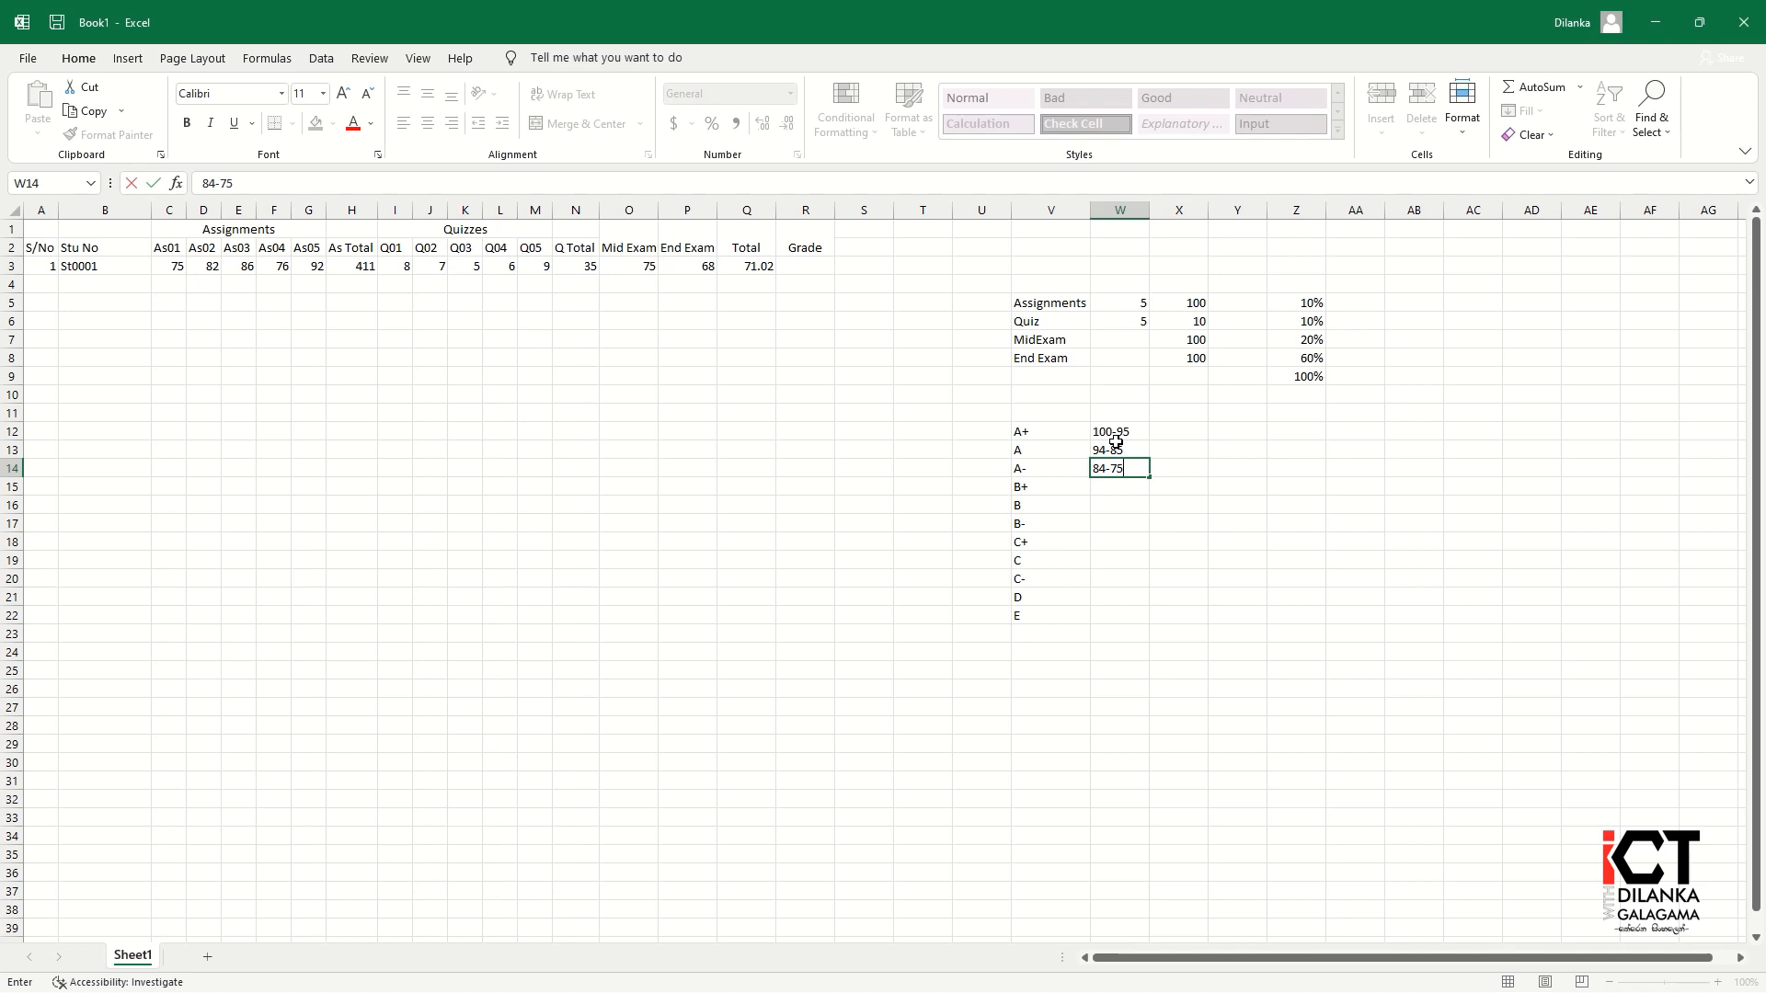
key(Return)
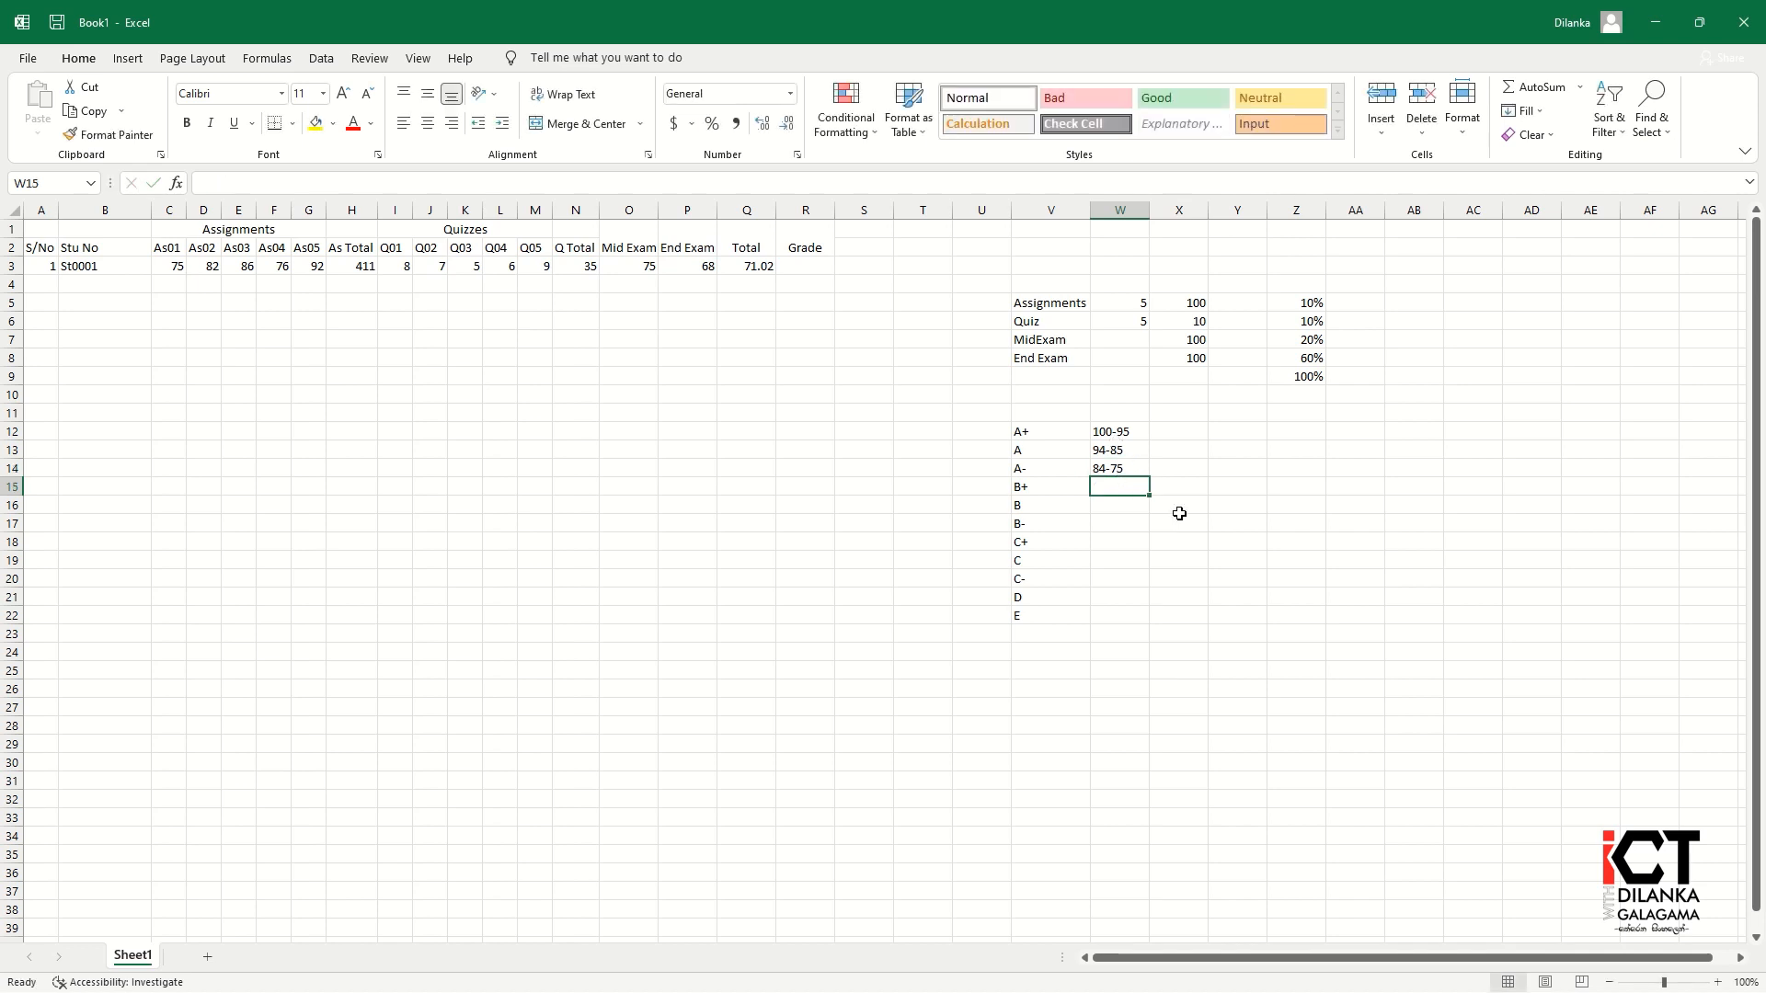
Step: Enter the mark ranges for B+, B and B- in W15 through W17 as 74-70, 69-65 and 64-60
text(74-)
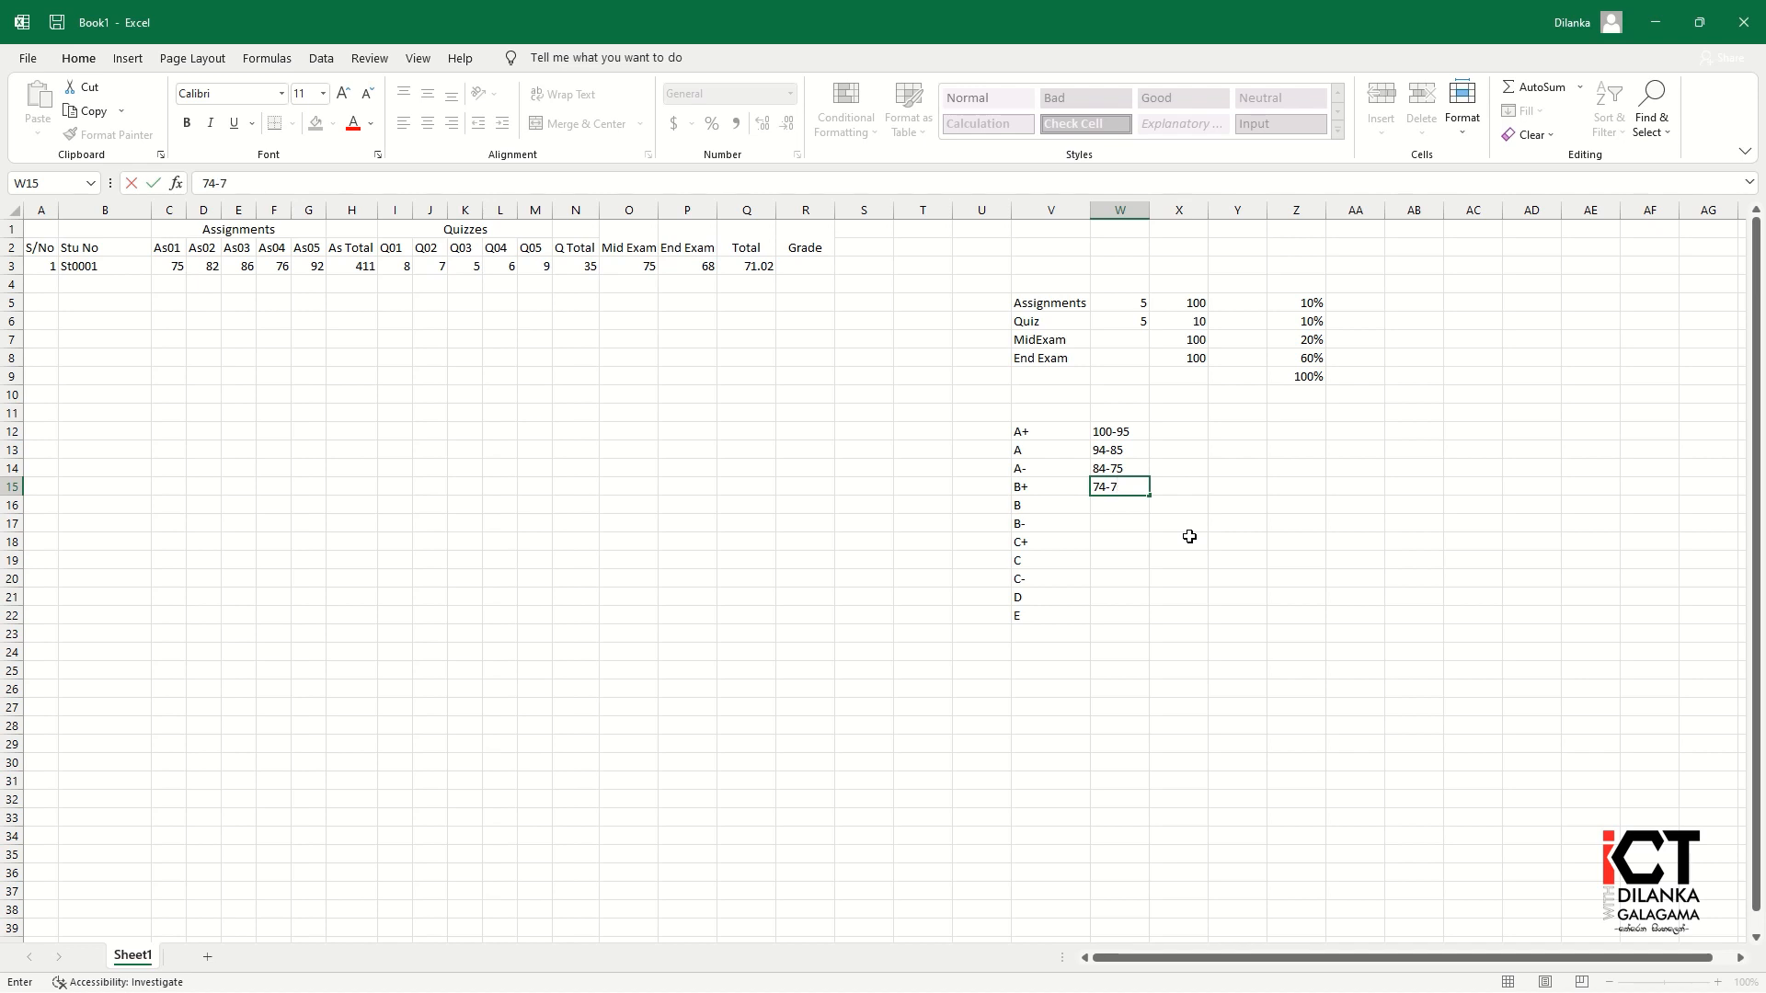
text(70)
key(Return)
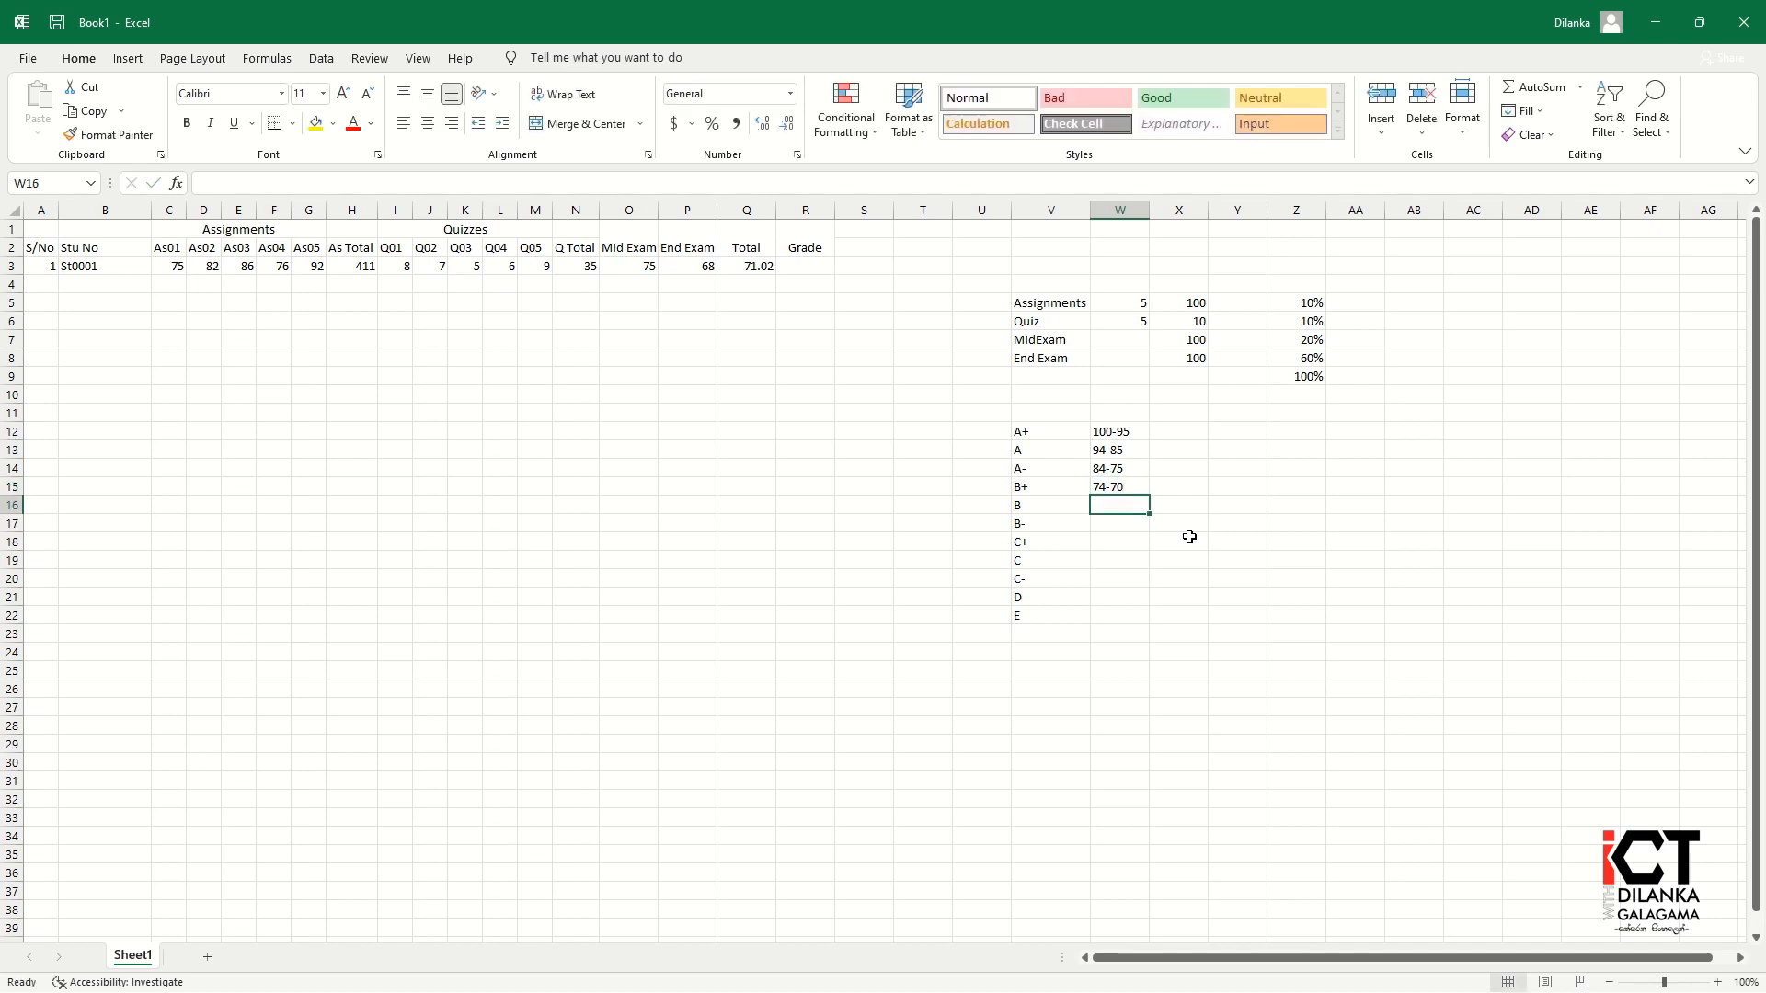
text(69-65)
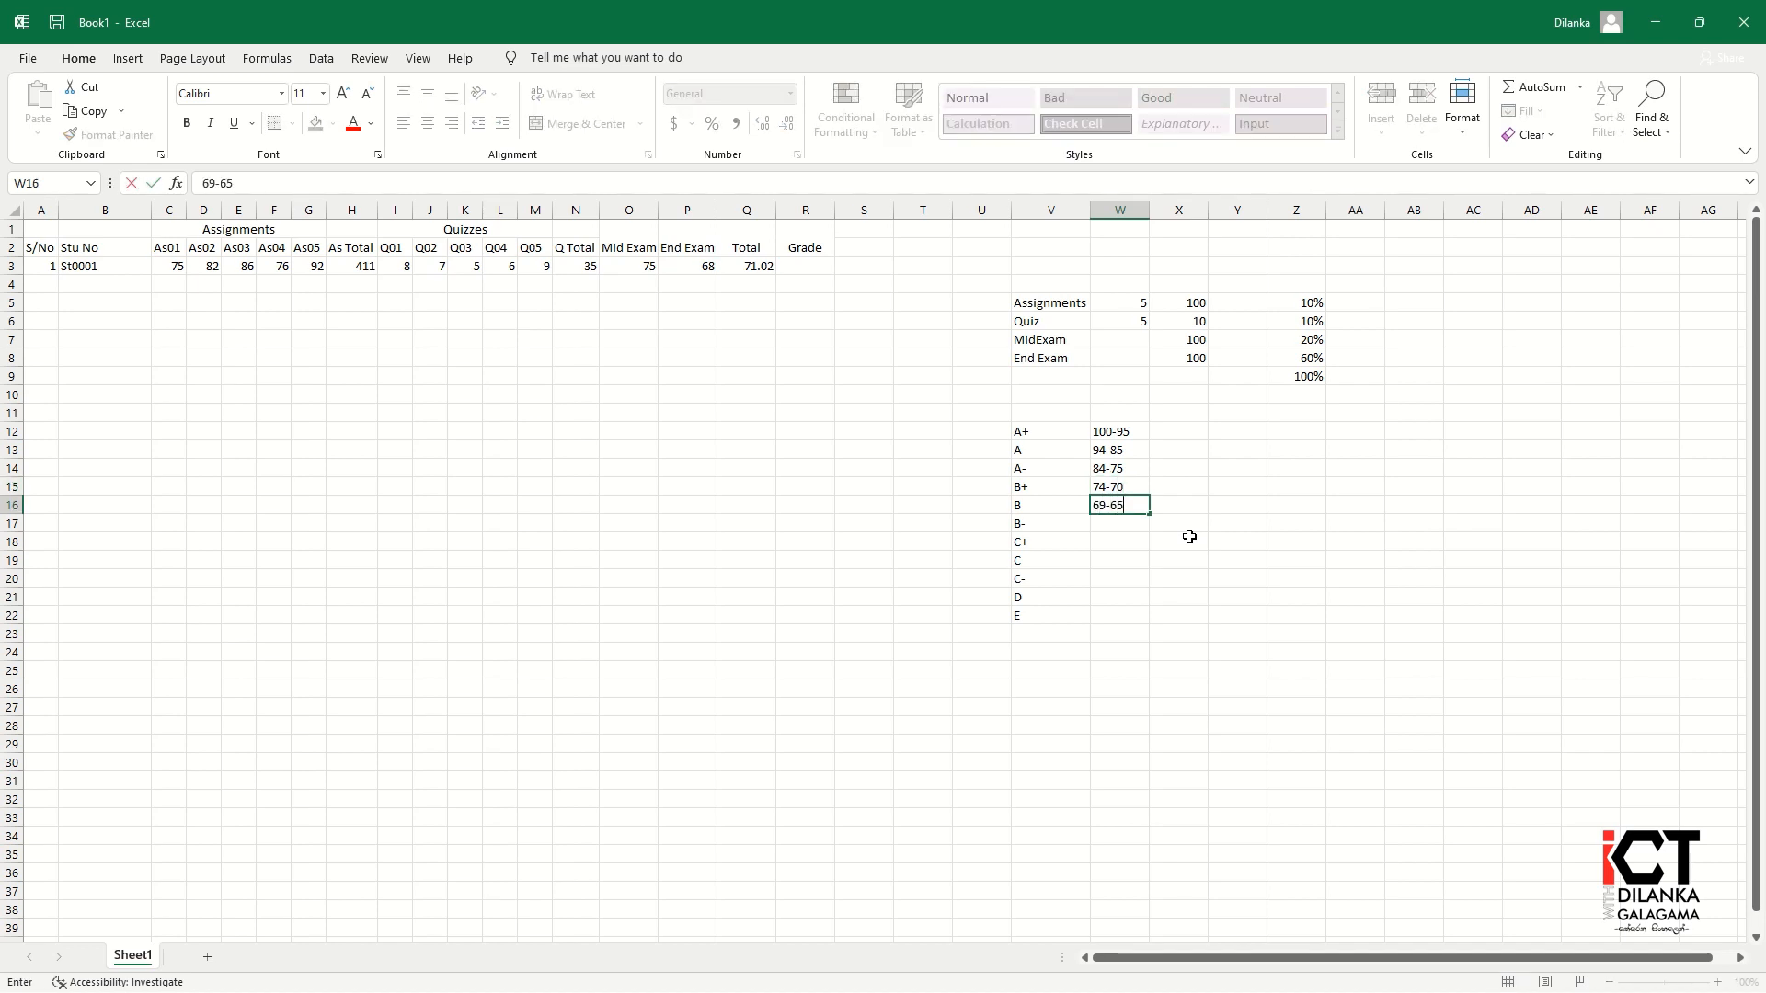
key(Return)
text(6)
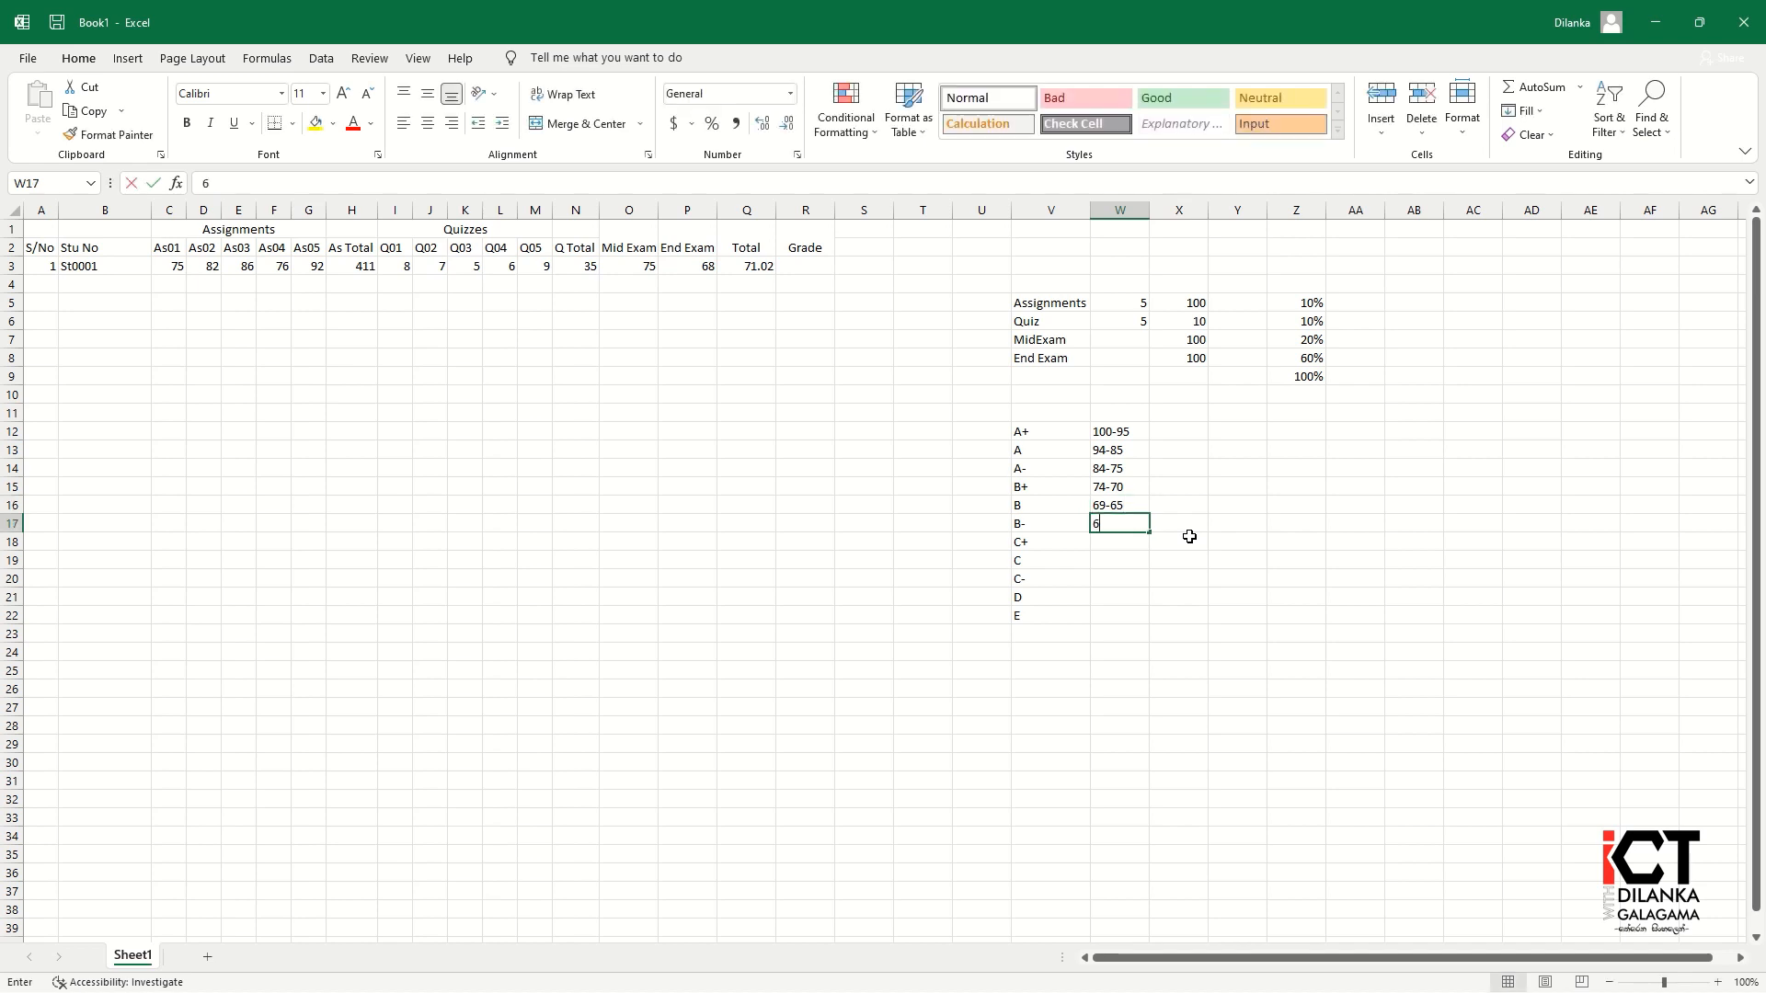
text(4-60)
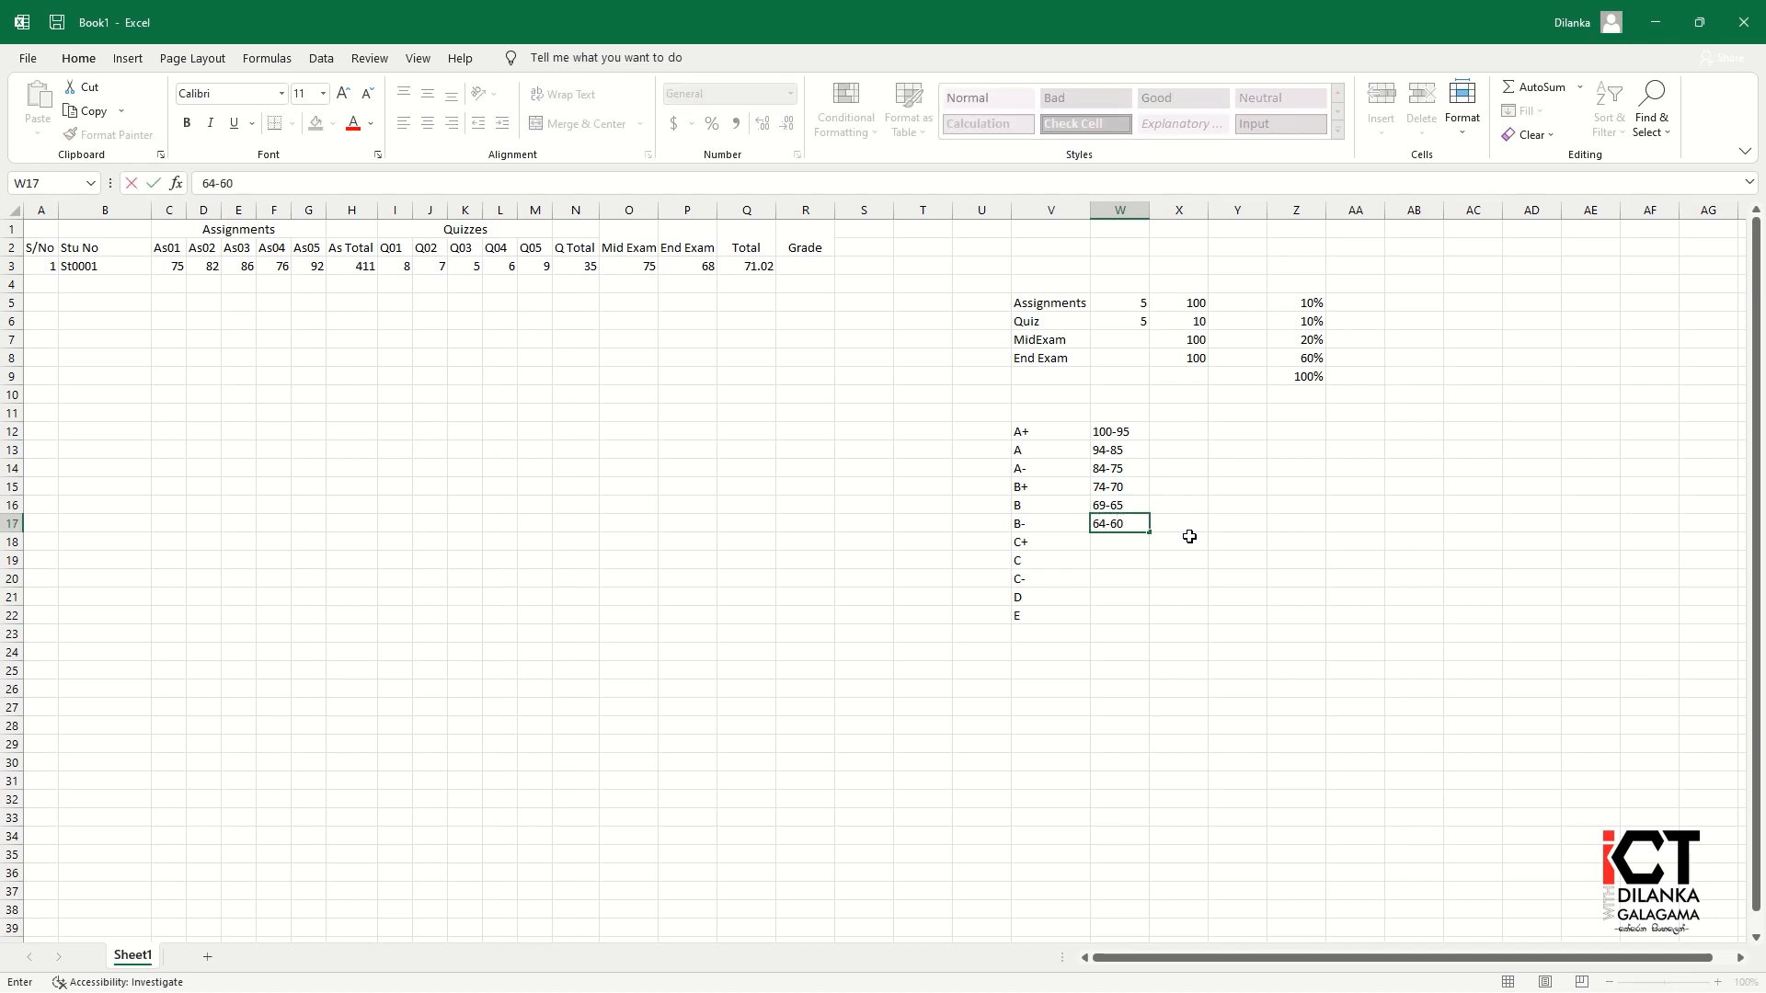
key(Return)
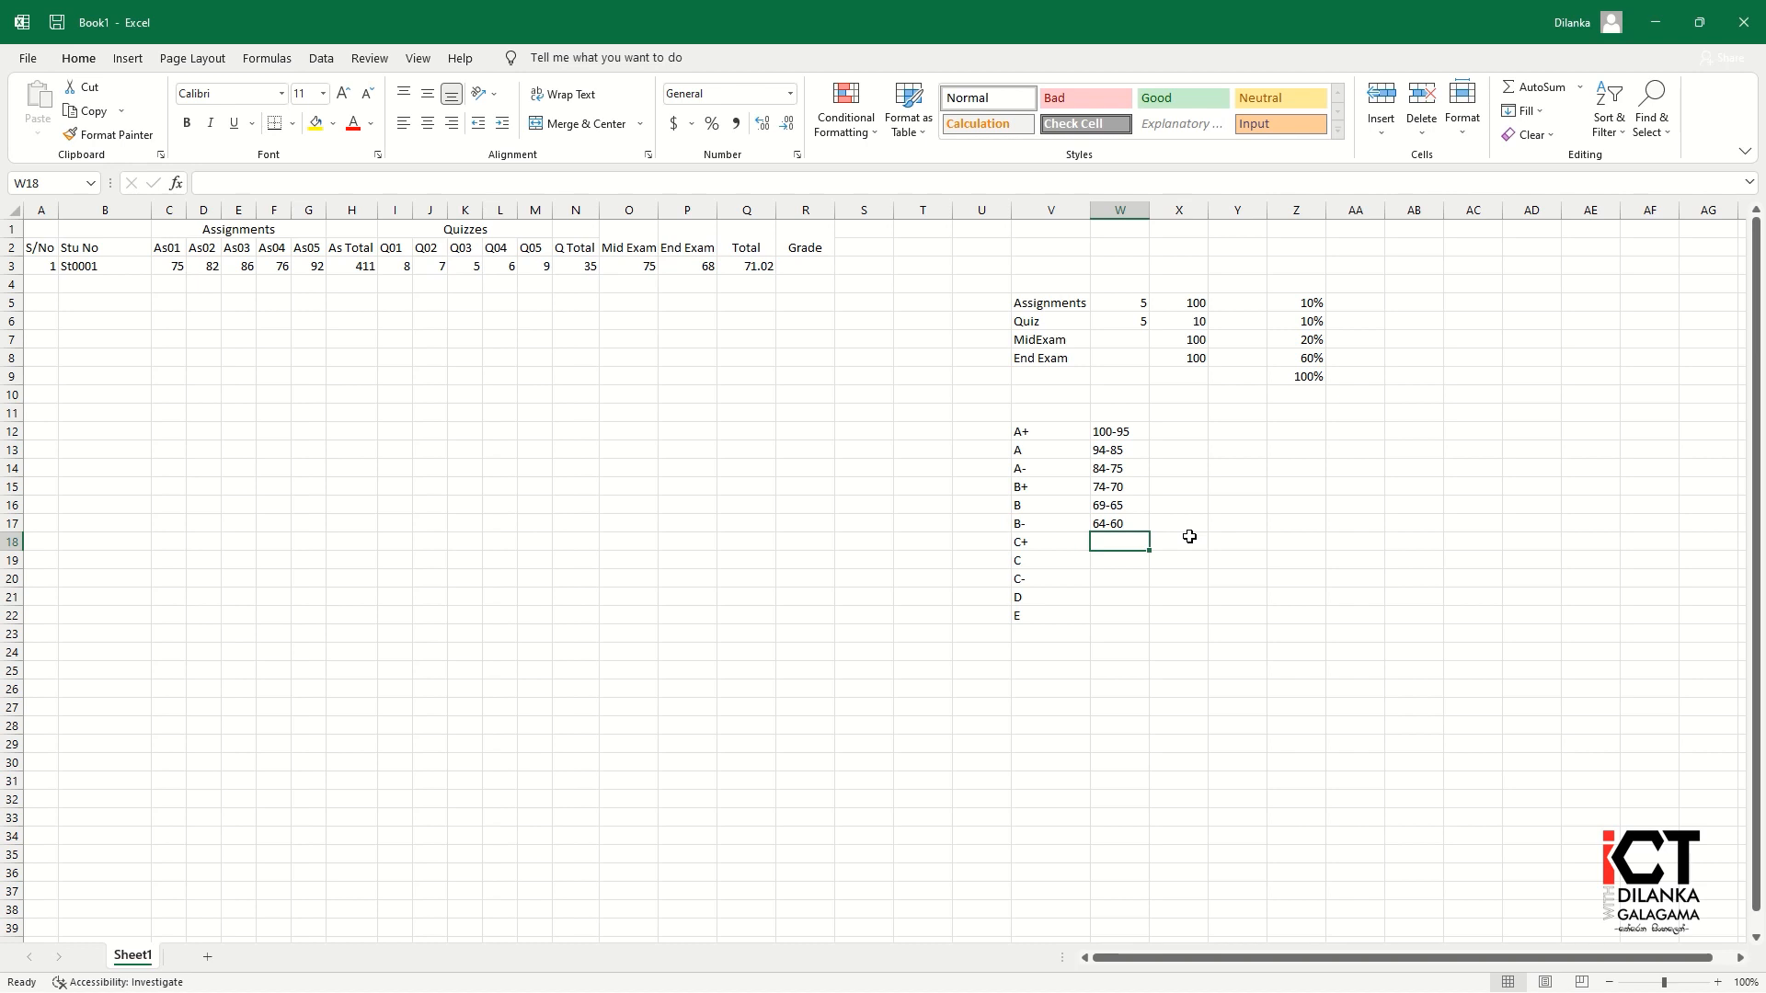
Step: Enter the mark ranges for C+, C and C- in W18 through W20 as 59-55, 54-50 and 49-45
text(59-55)
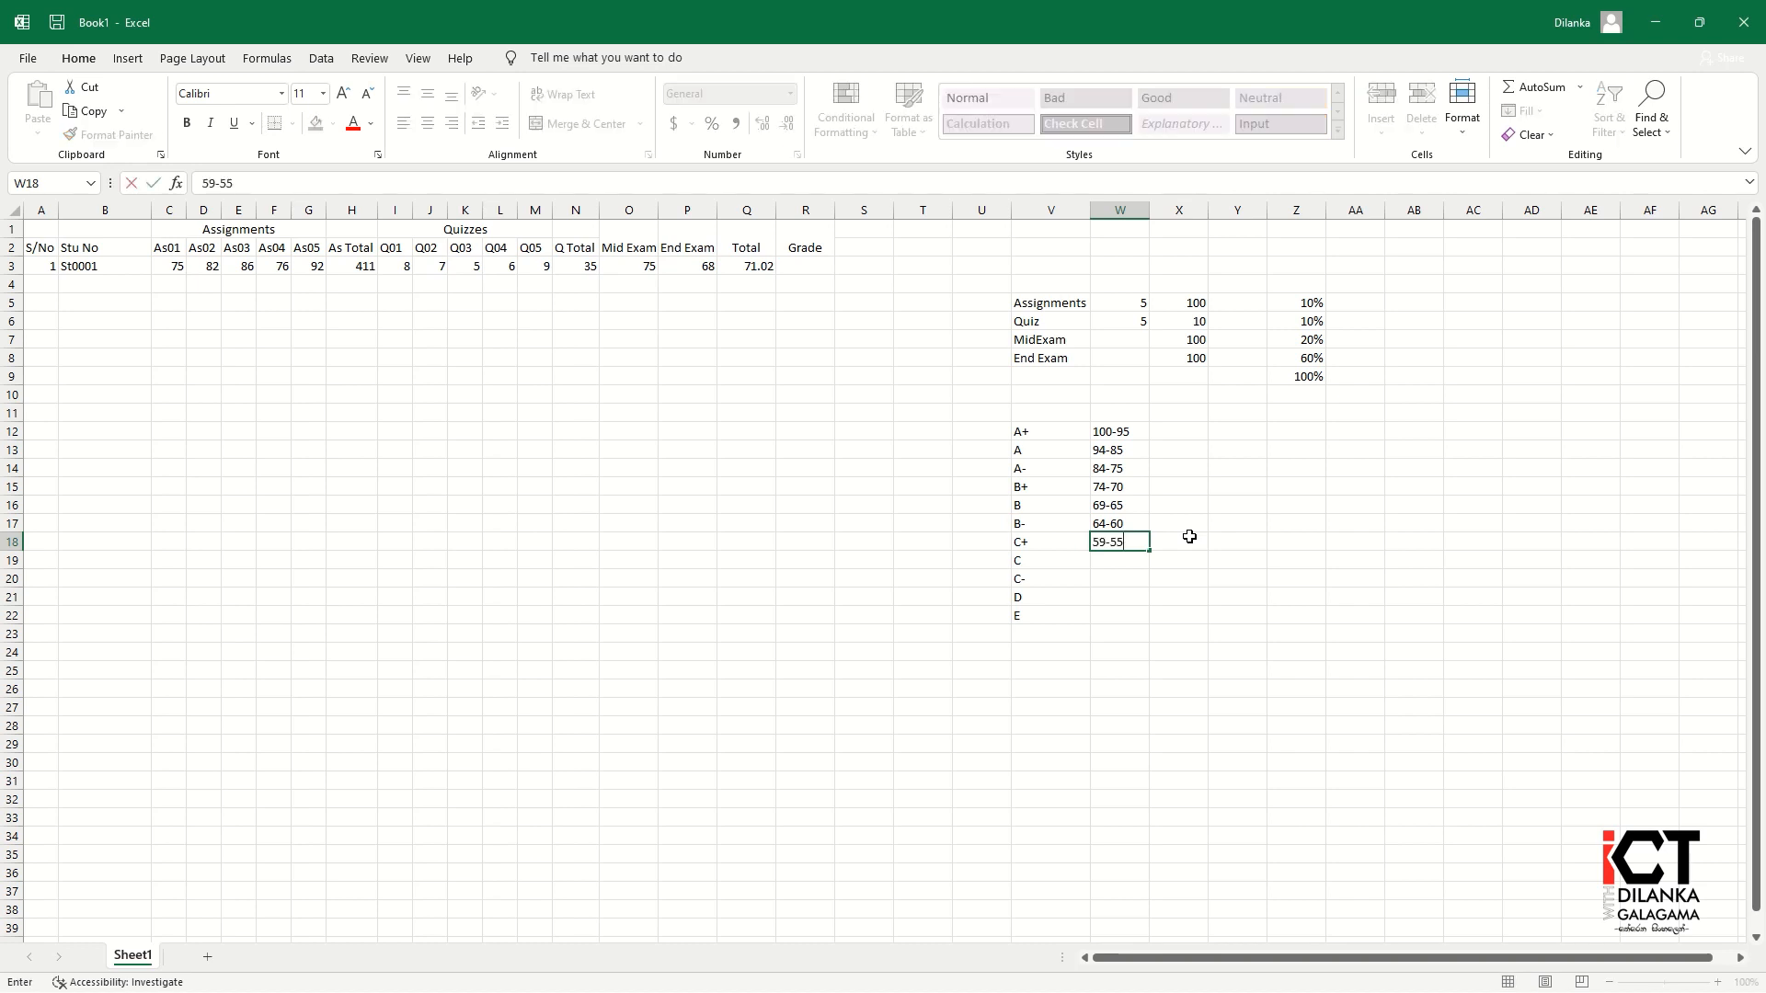
key(Return)
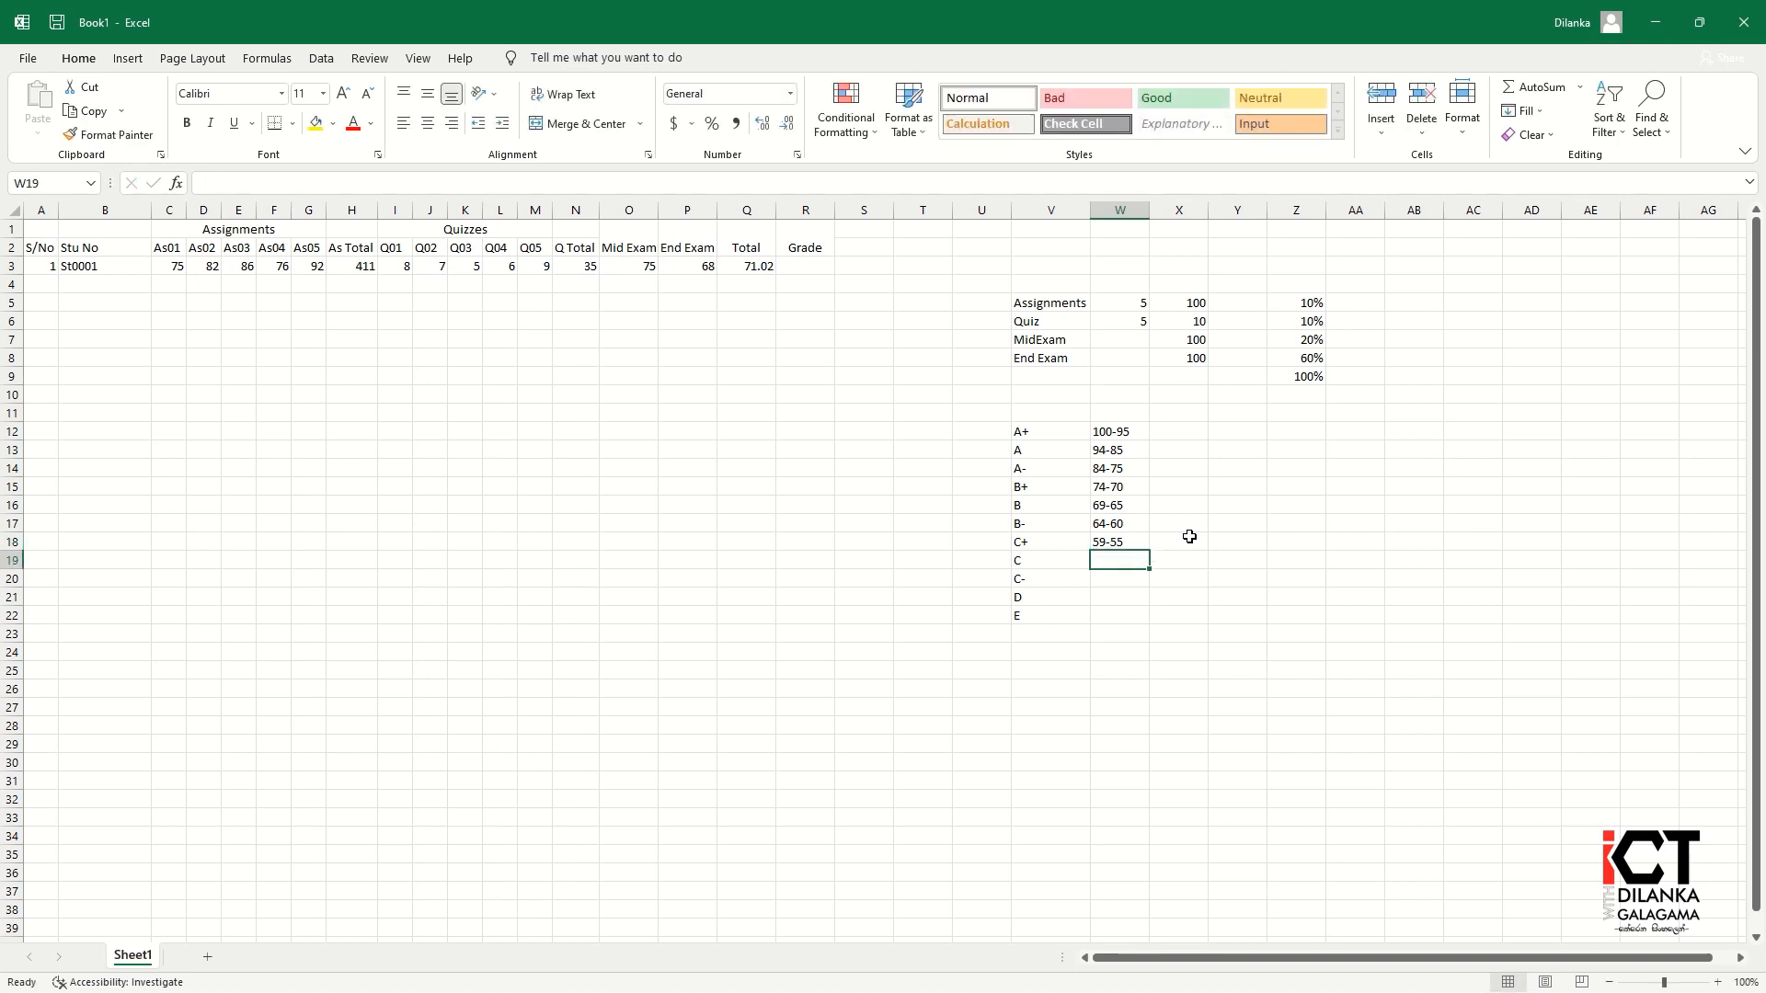
text(54-50)
key(Return)
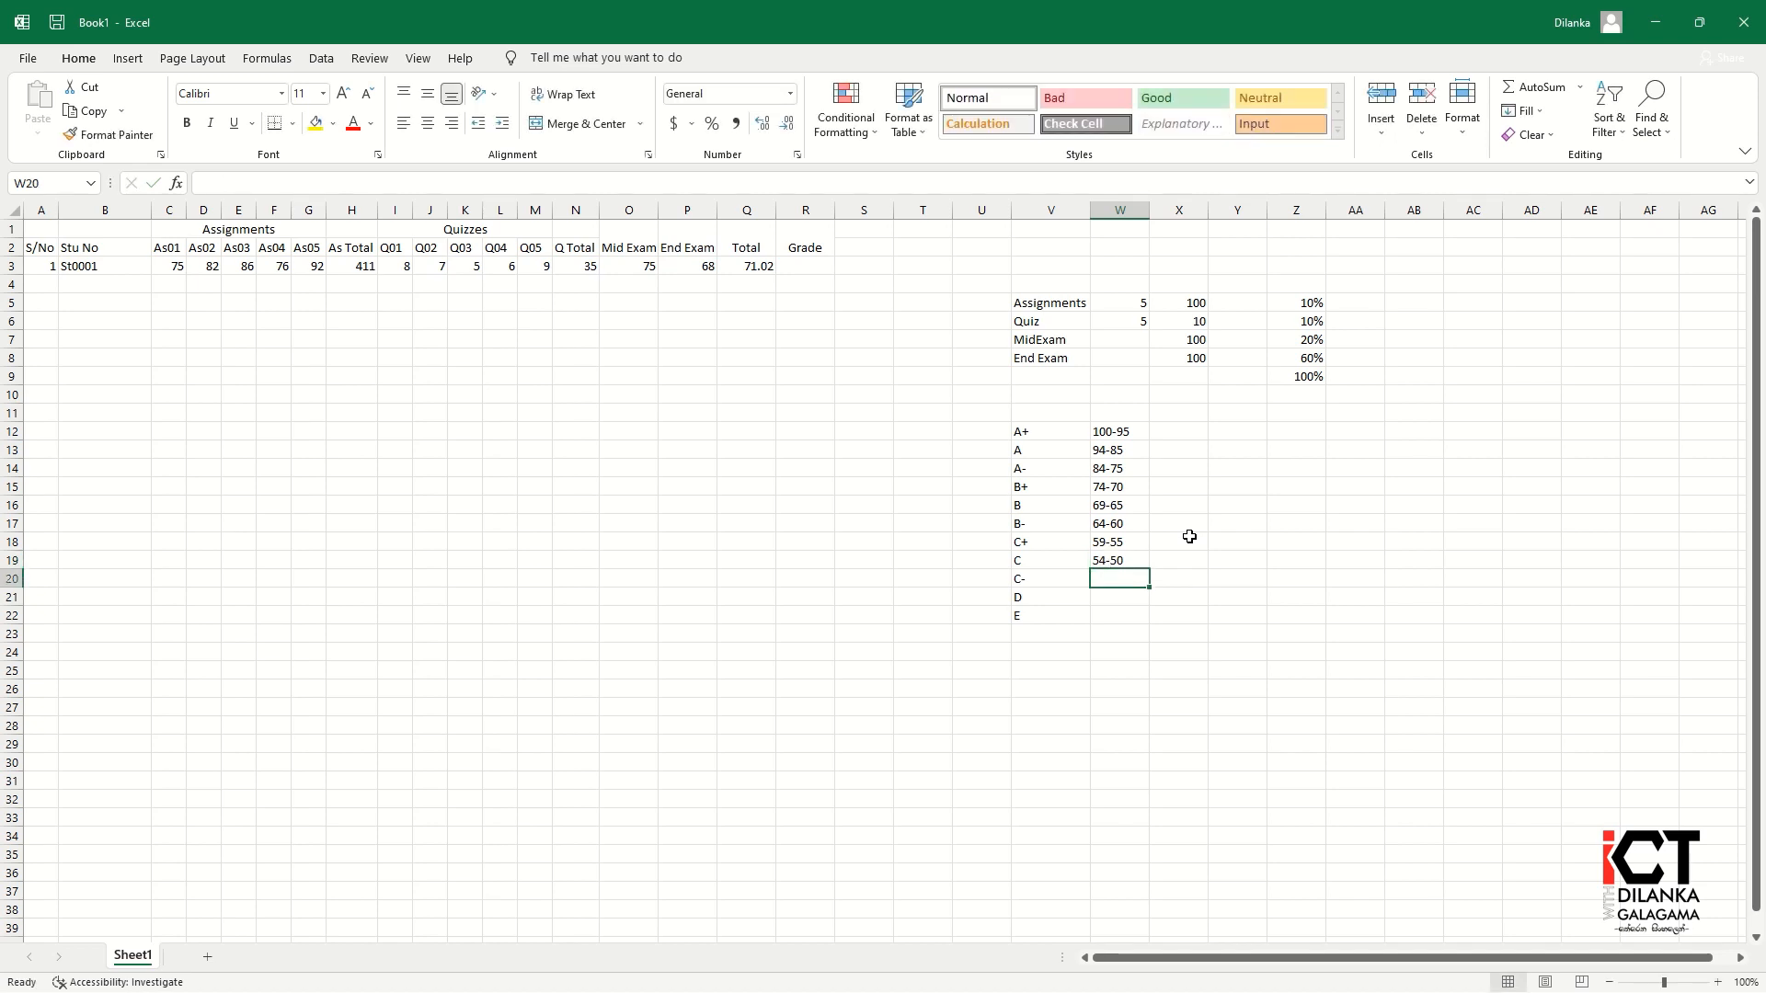
text(49-45)
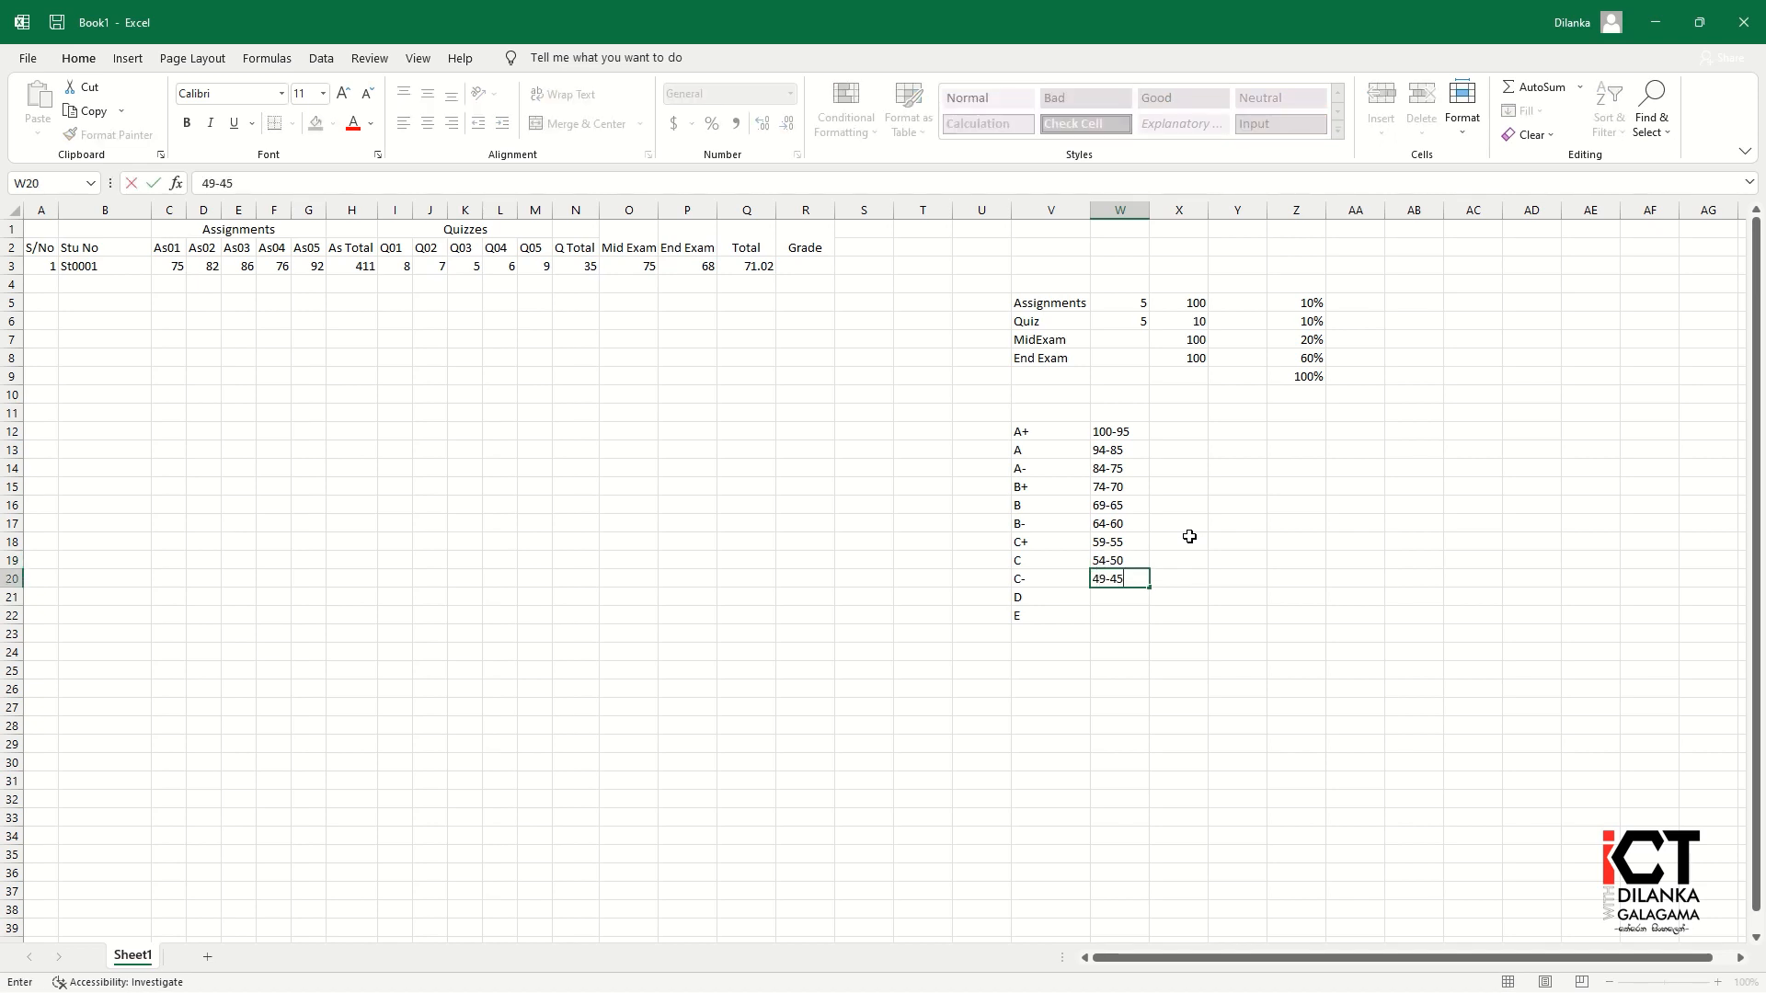
key(Return)
Step: Complete the mark ranges with 44-35 for D in W21 and 34-0 for E in W22
text(44-35)
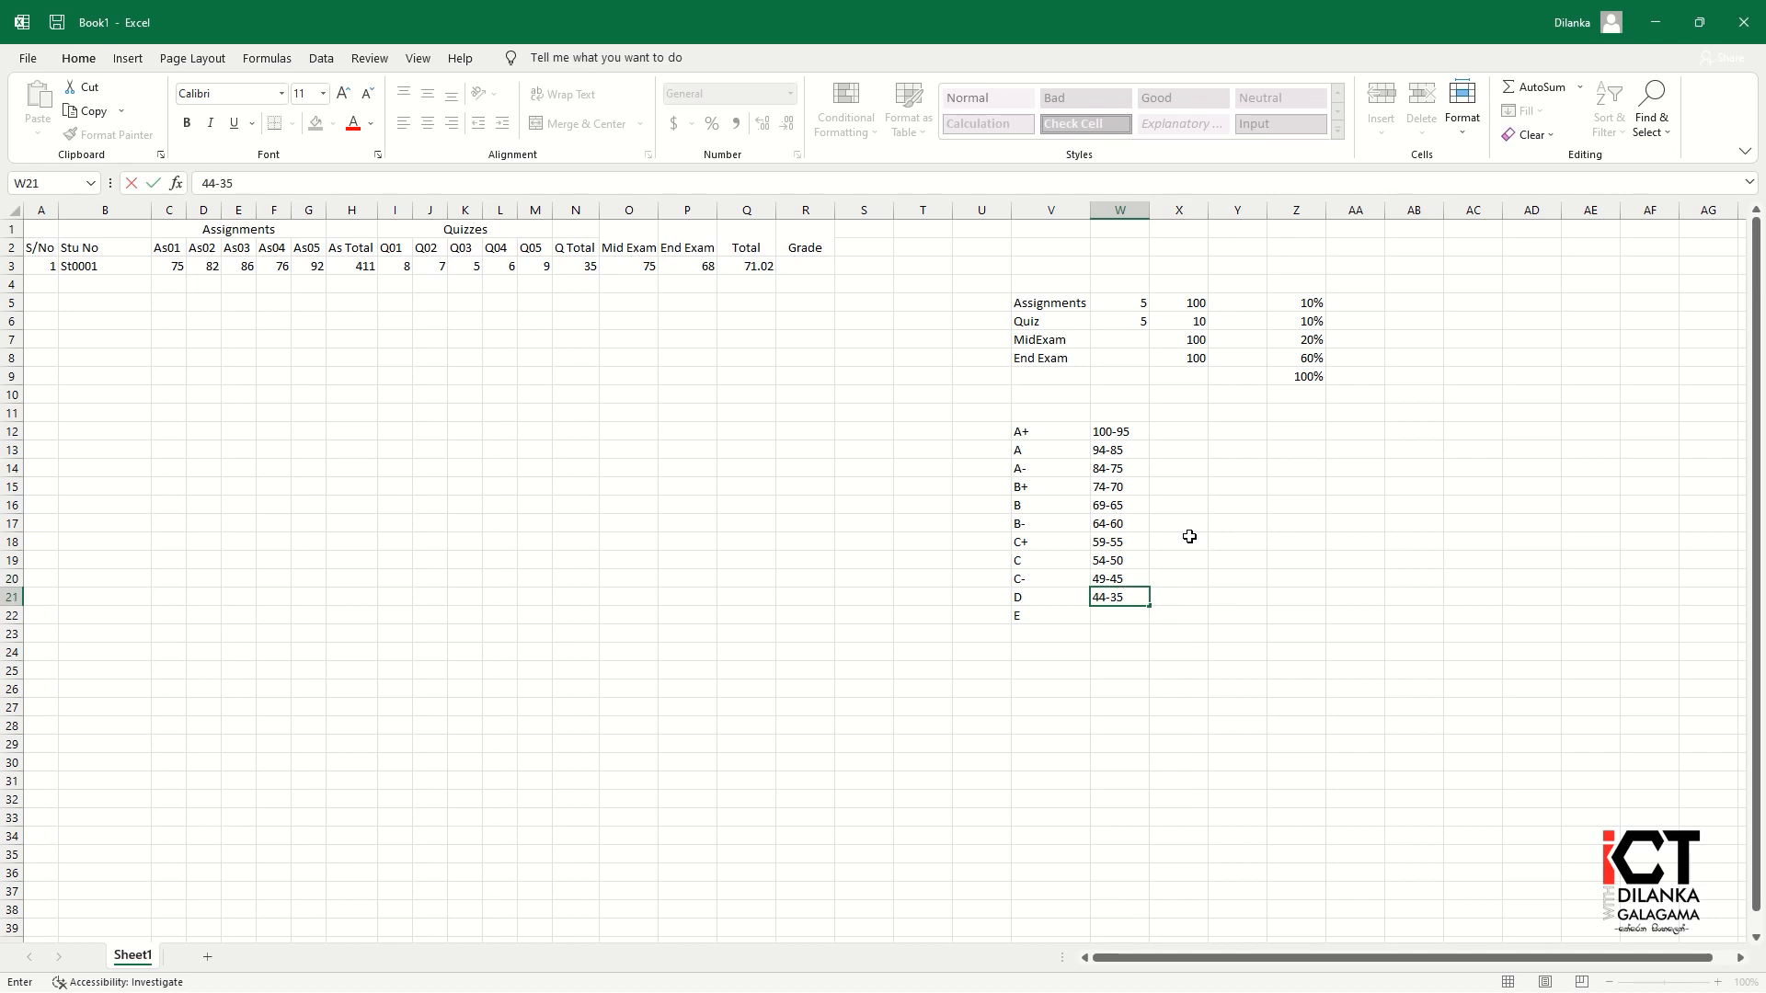
key(Return)
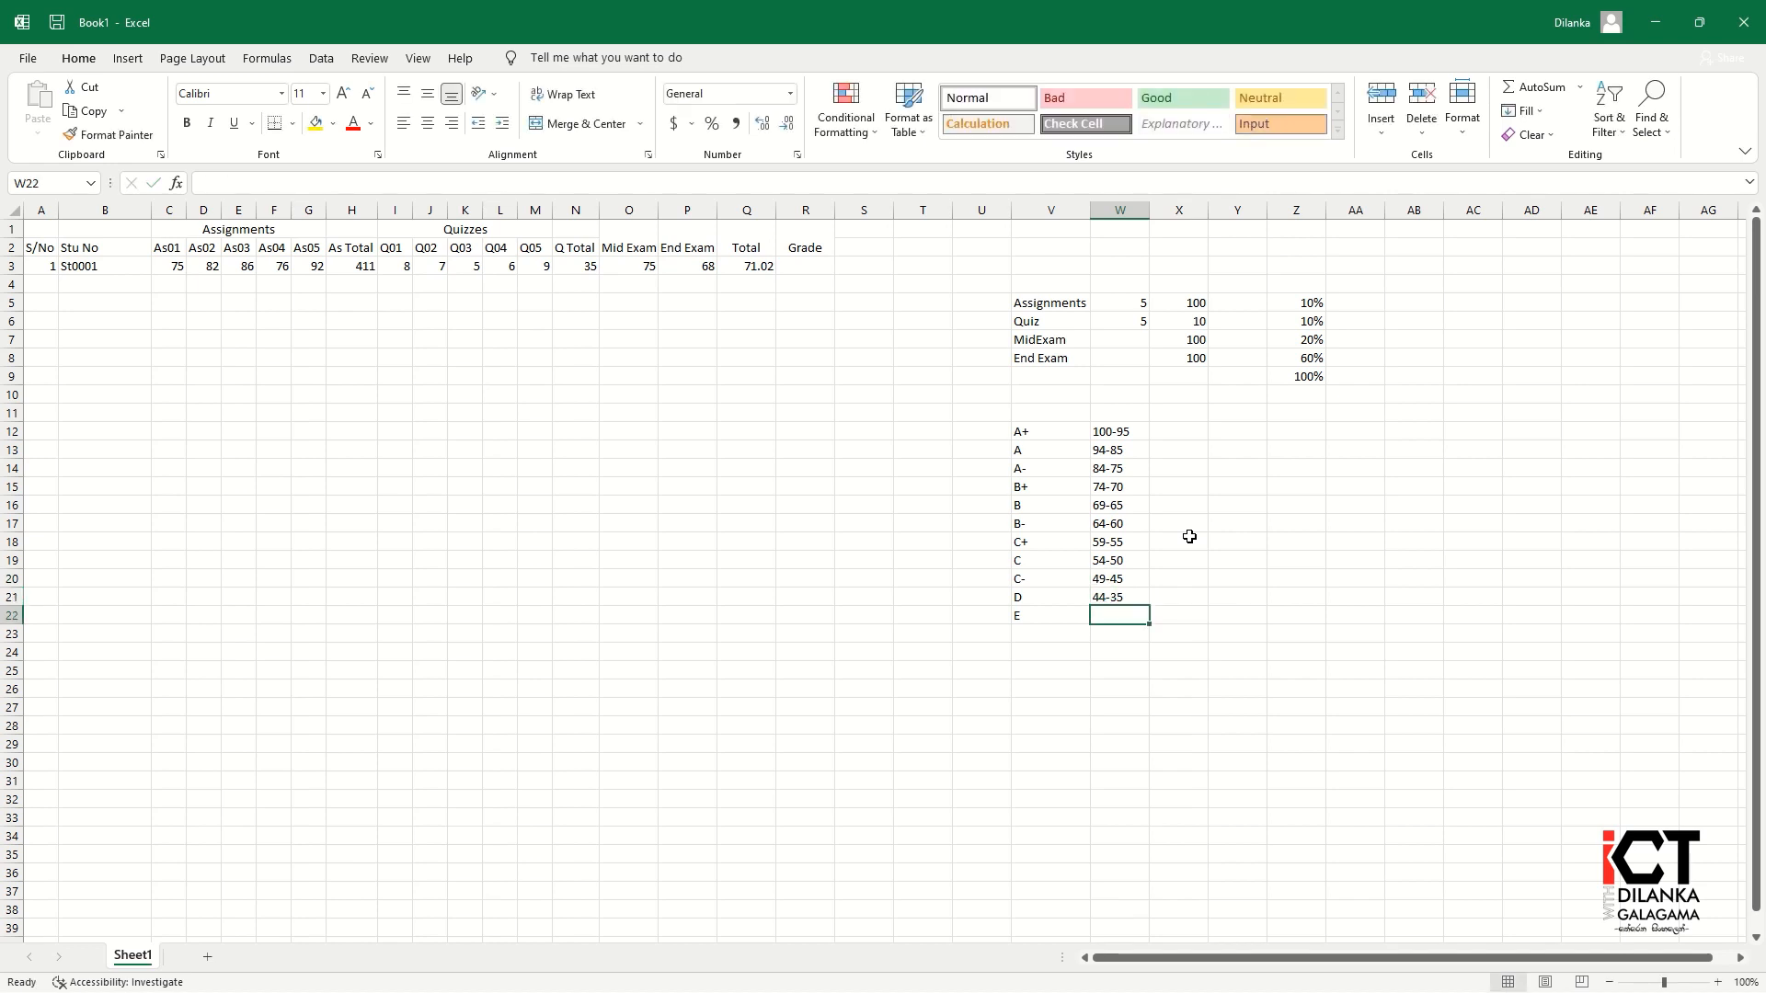
text(34-0)
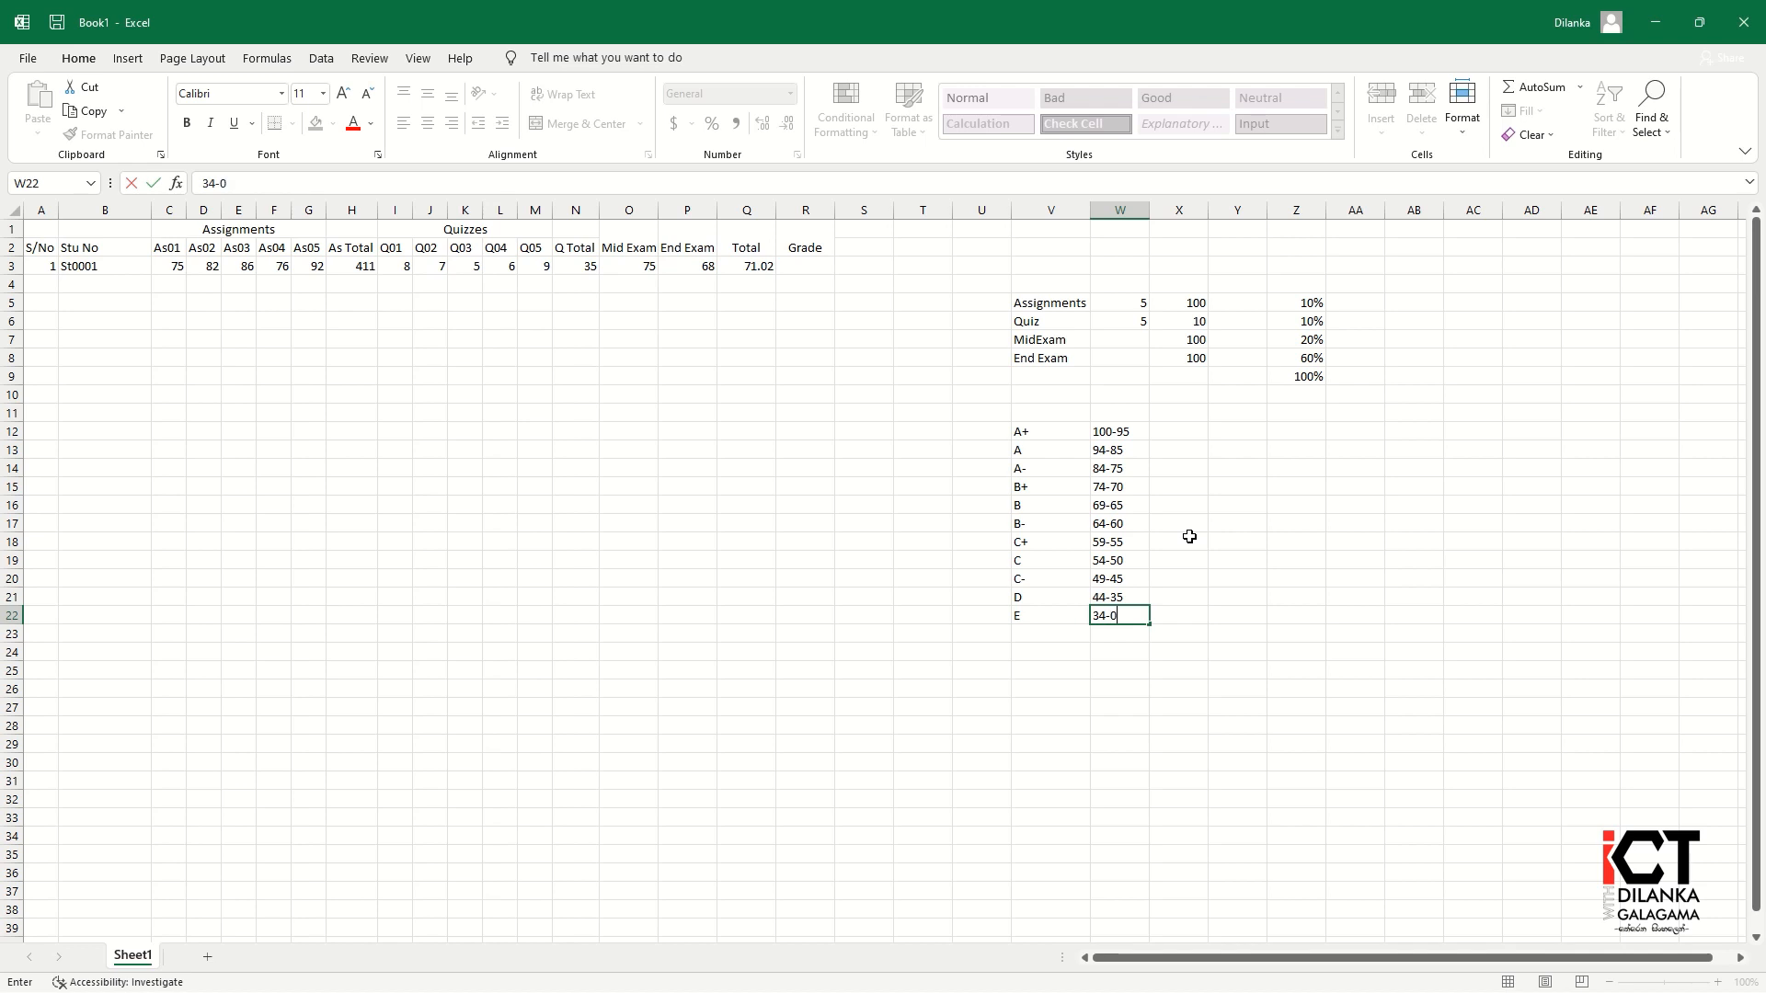
key(Return)
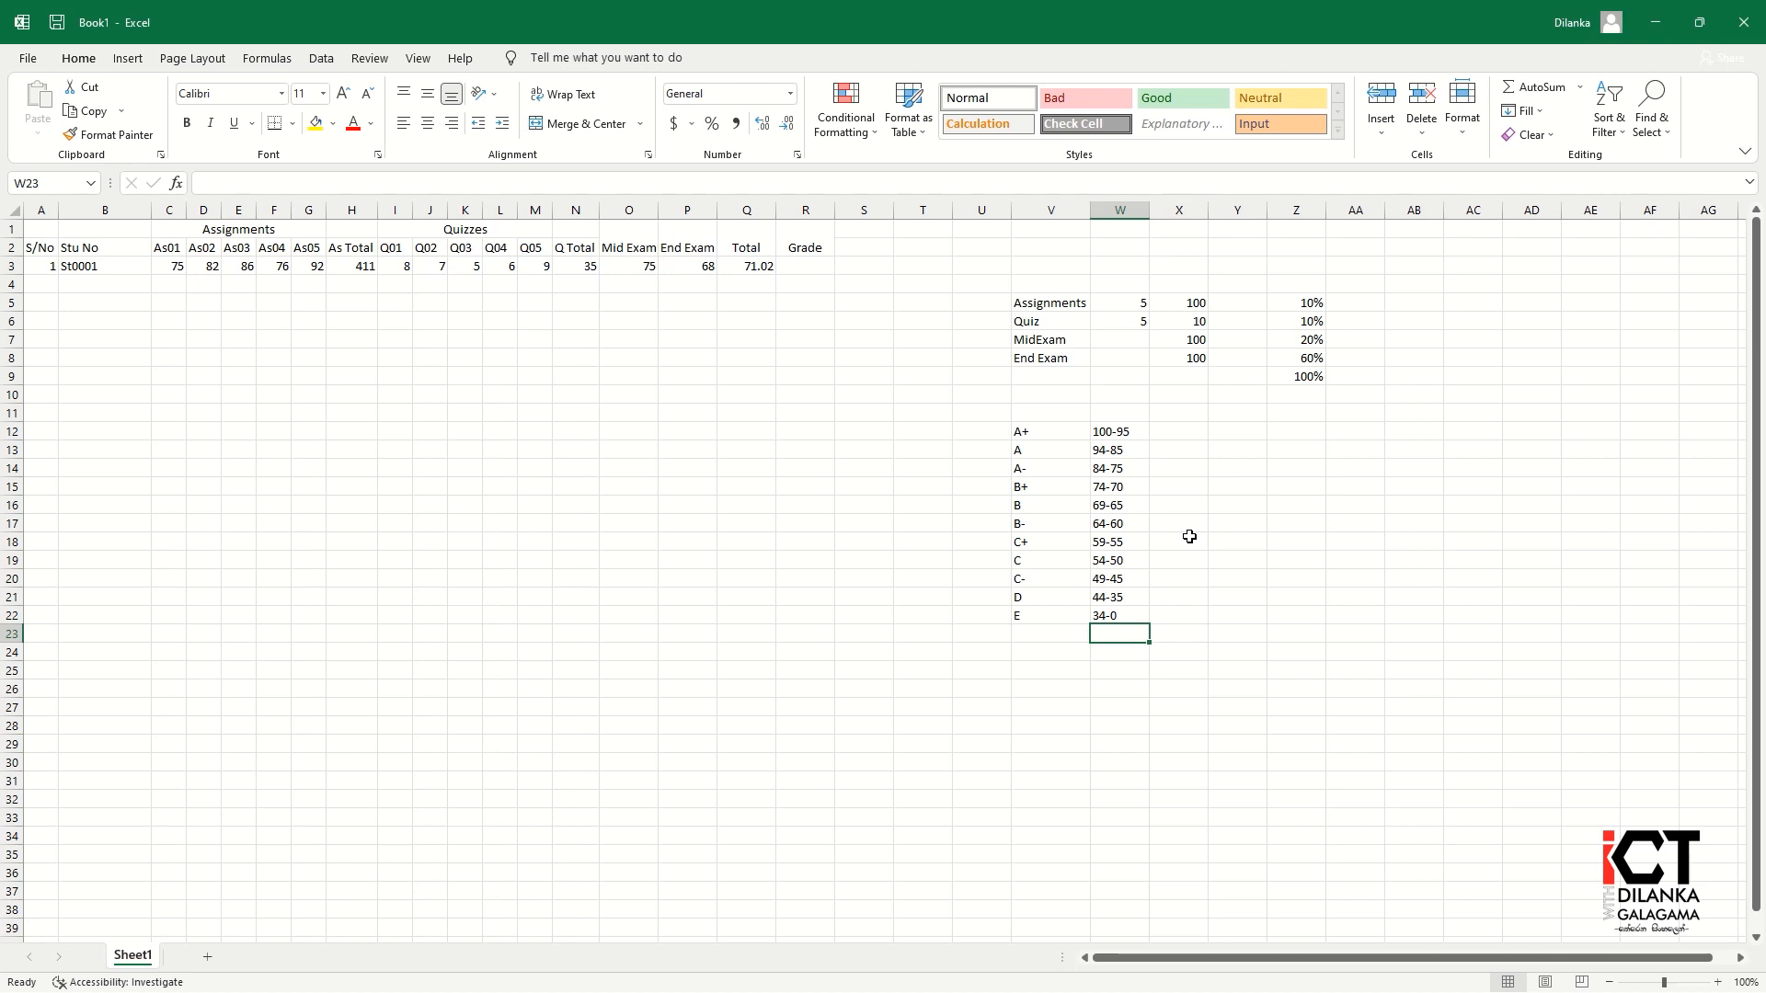
Step: Start a nested IF formula in Grade cell R3 that returns "Error" when the total in Q3 is greater than 100
click(799, 268)
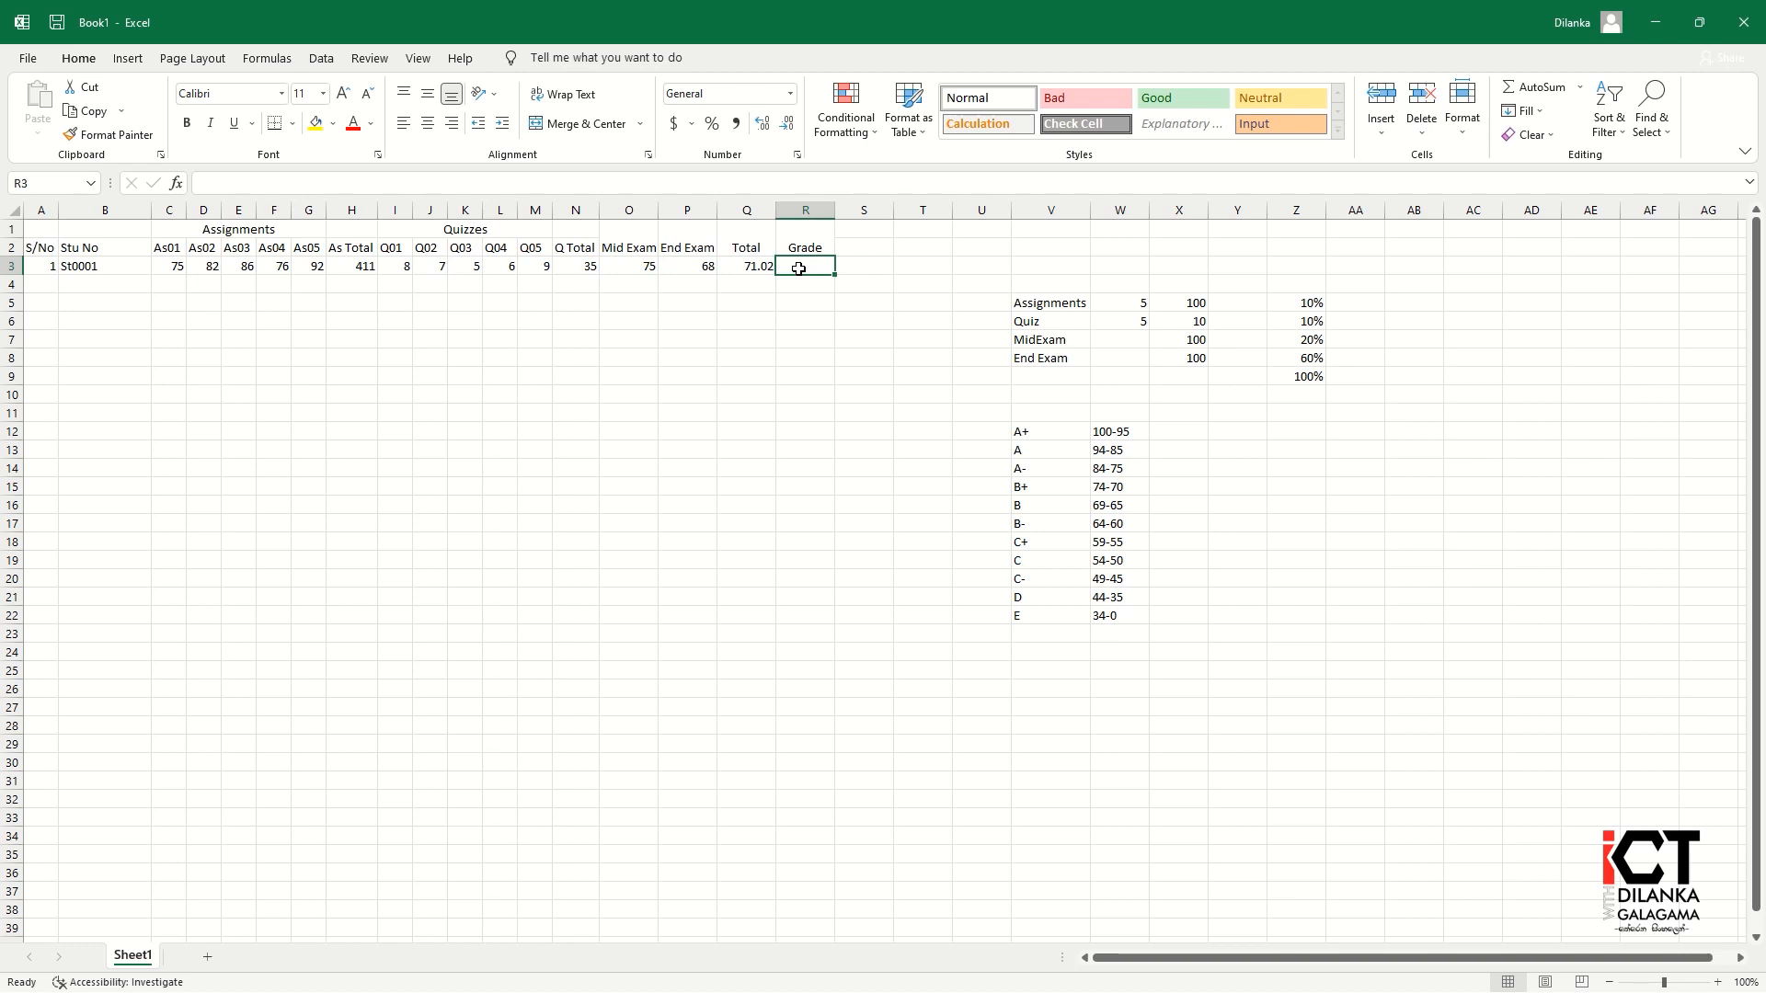
text(=if()
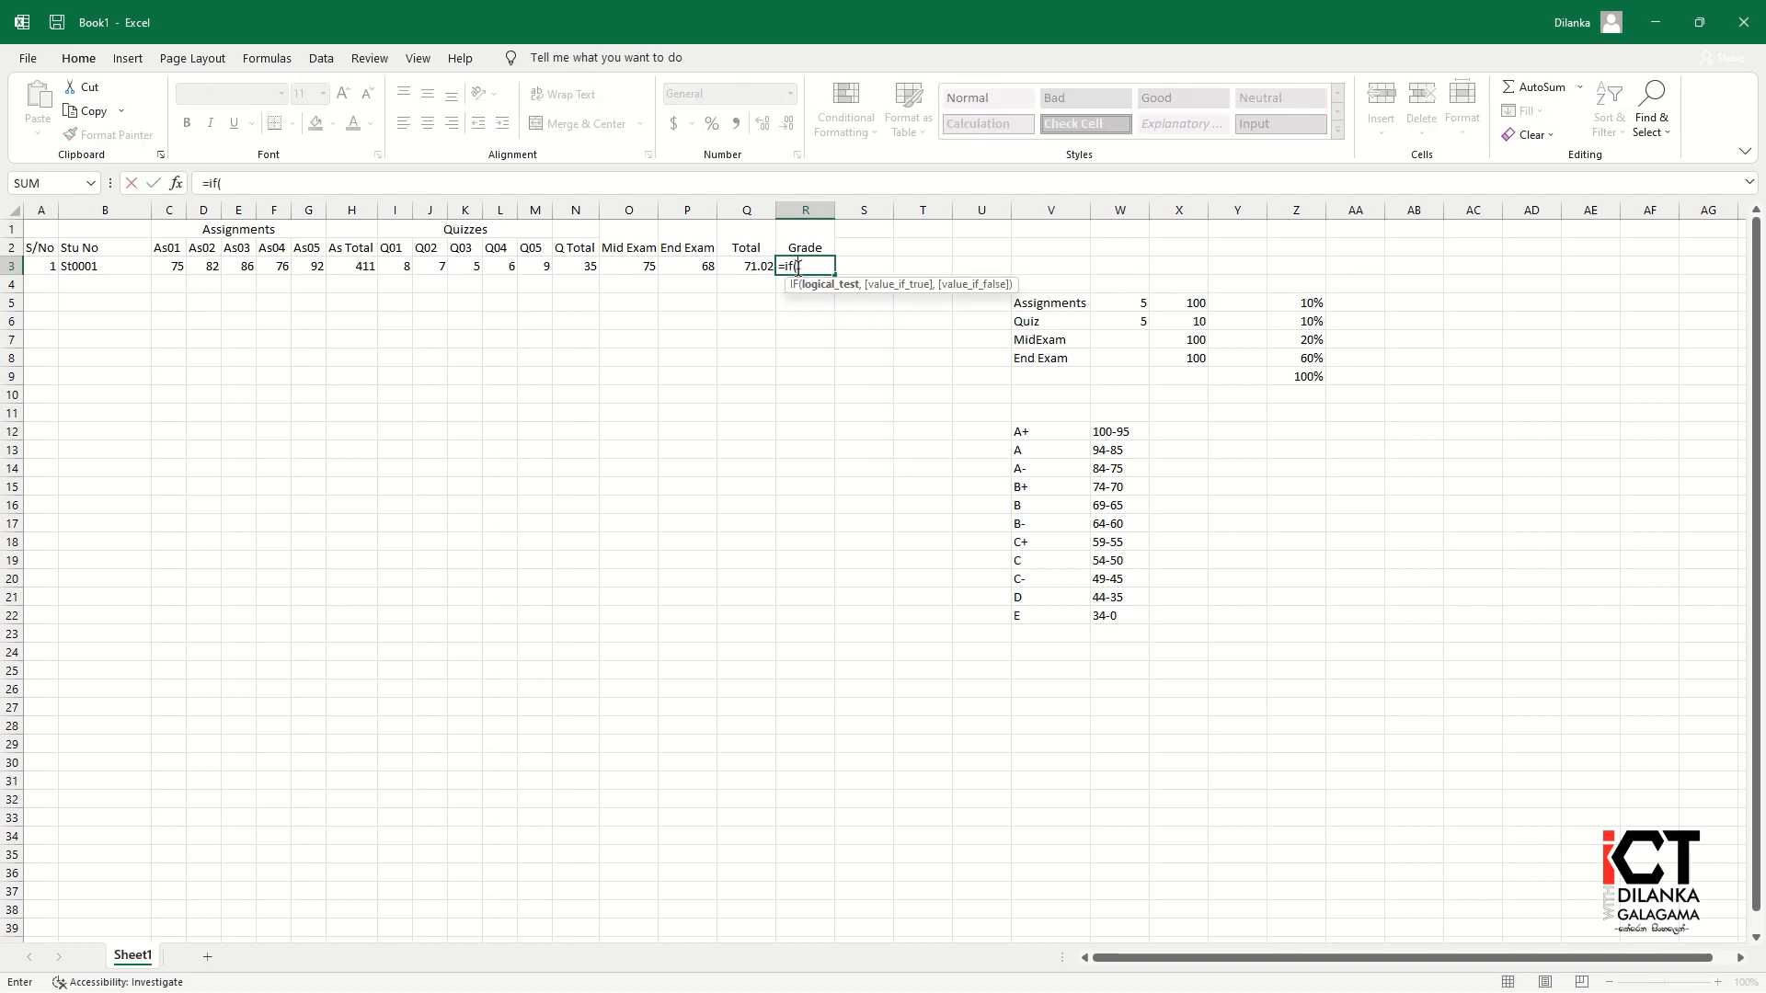
click(746, 266)
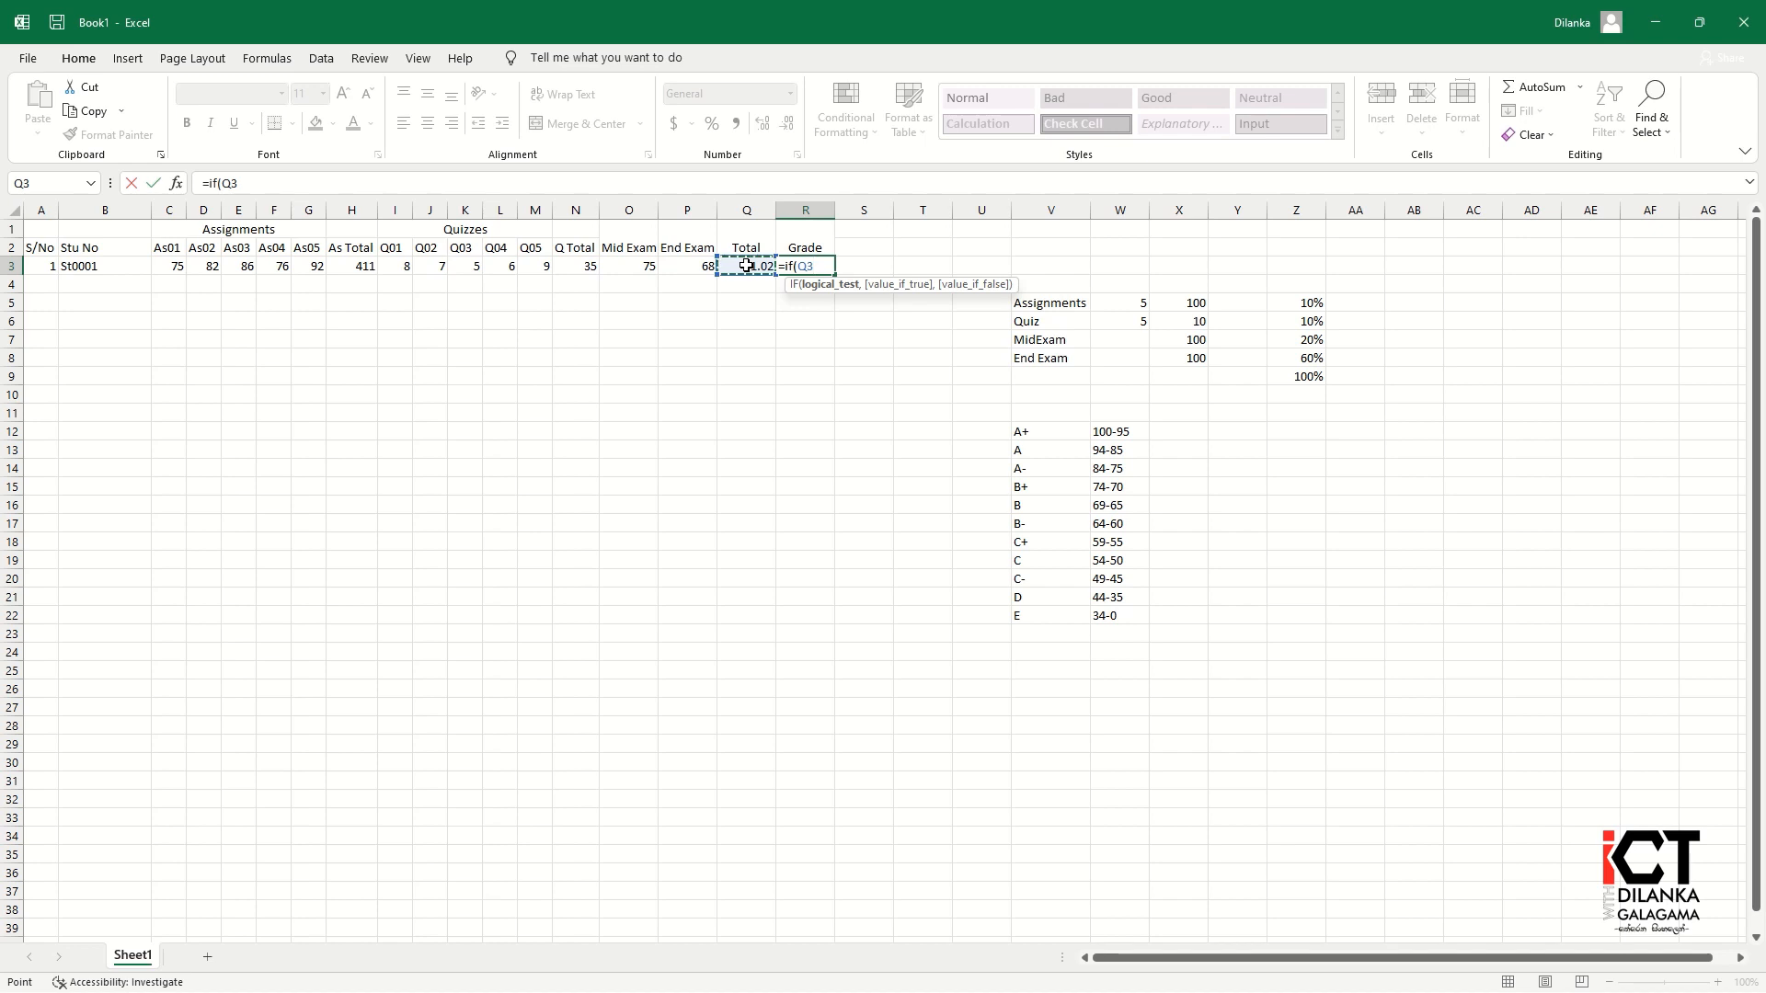
text(>100,)
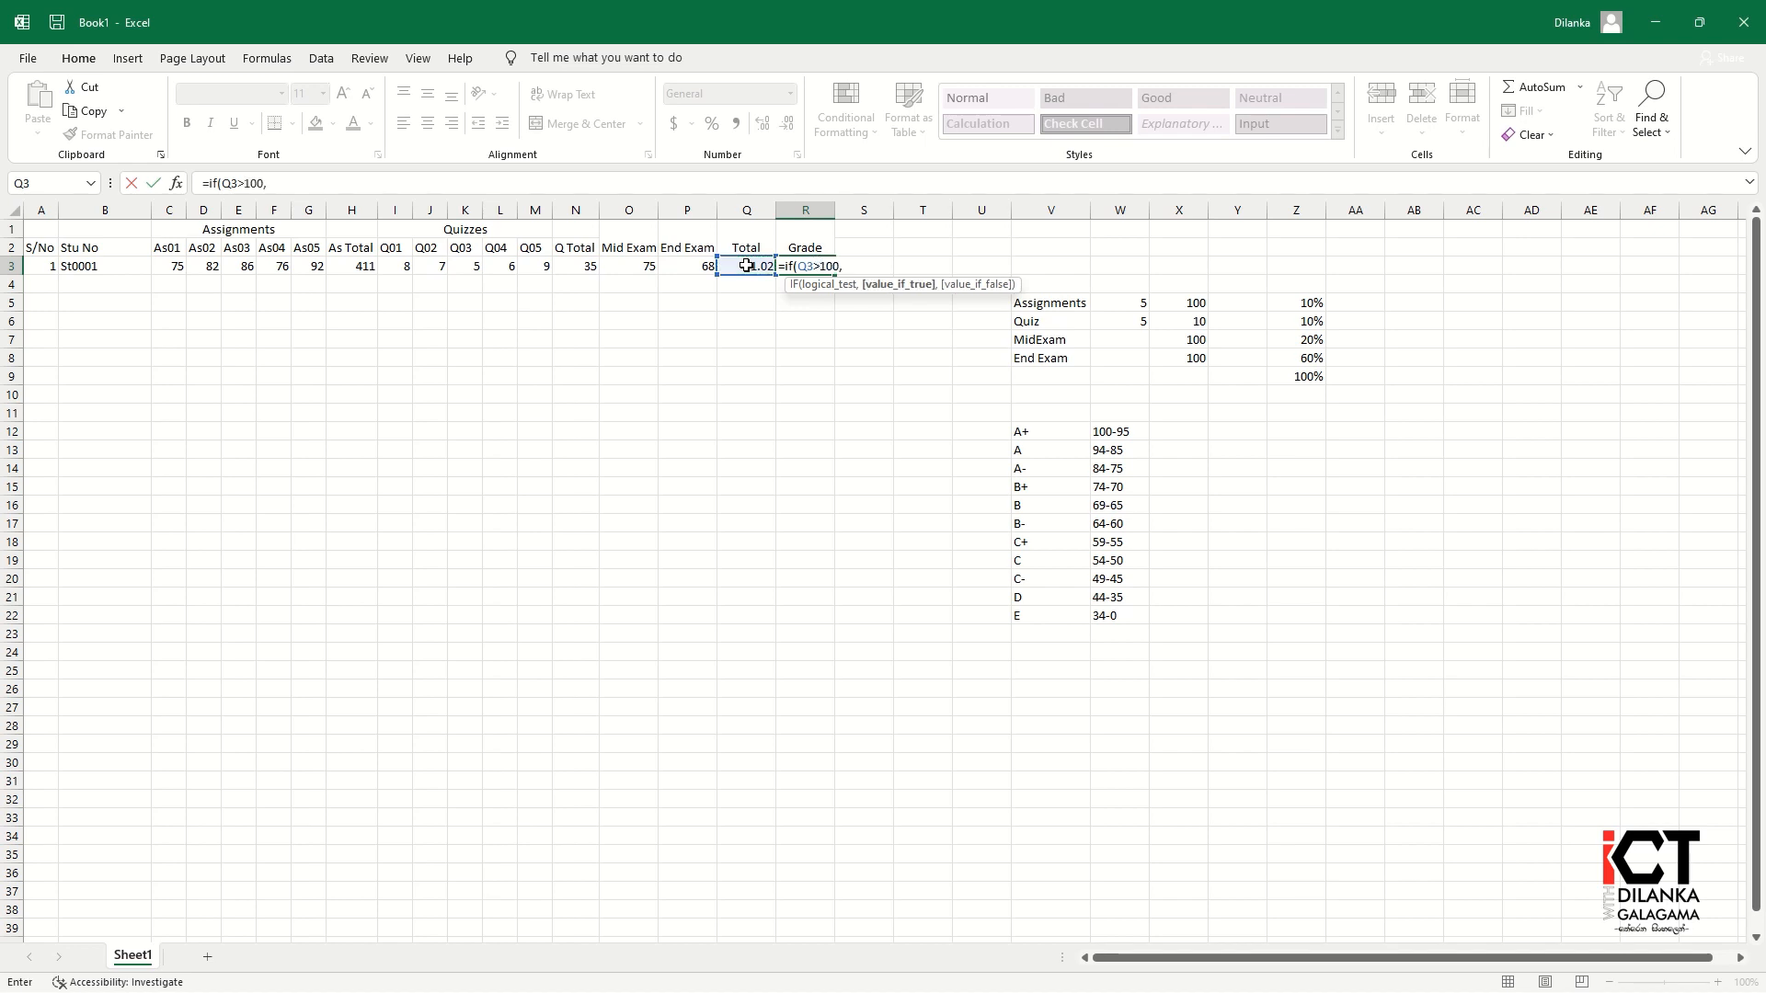
text("Error",if()
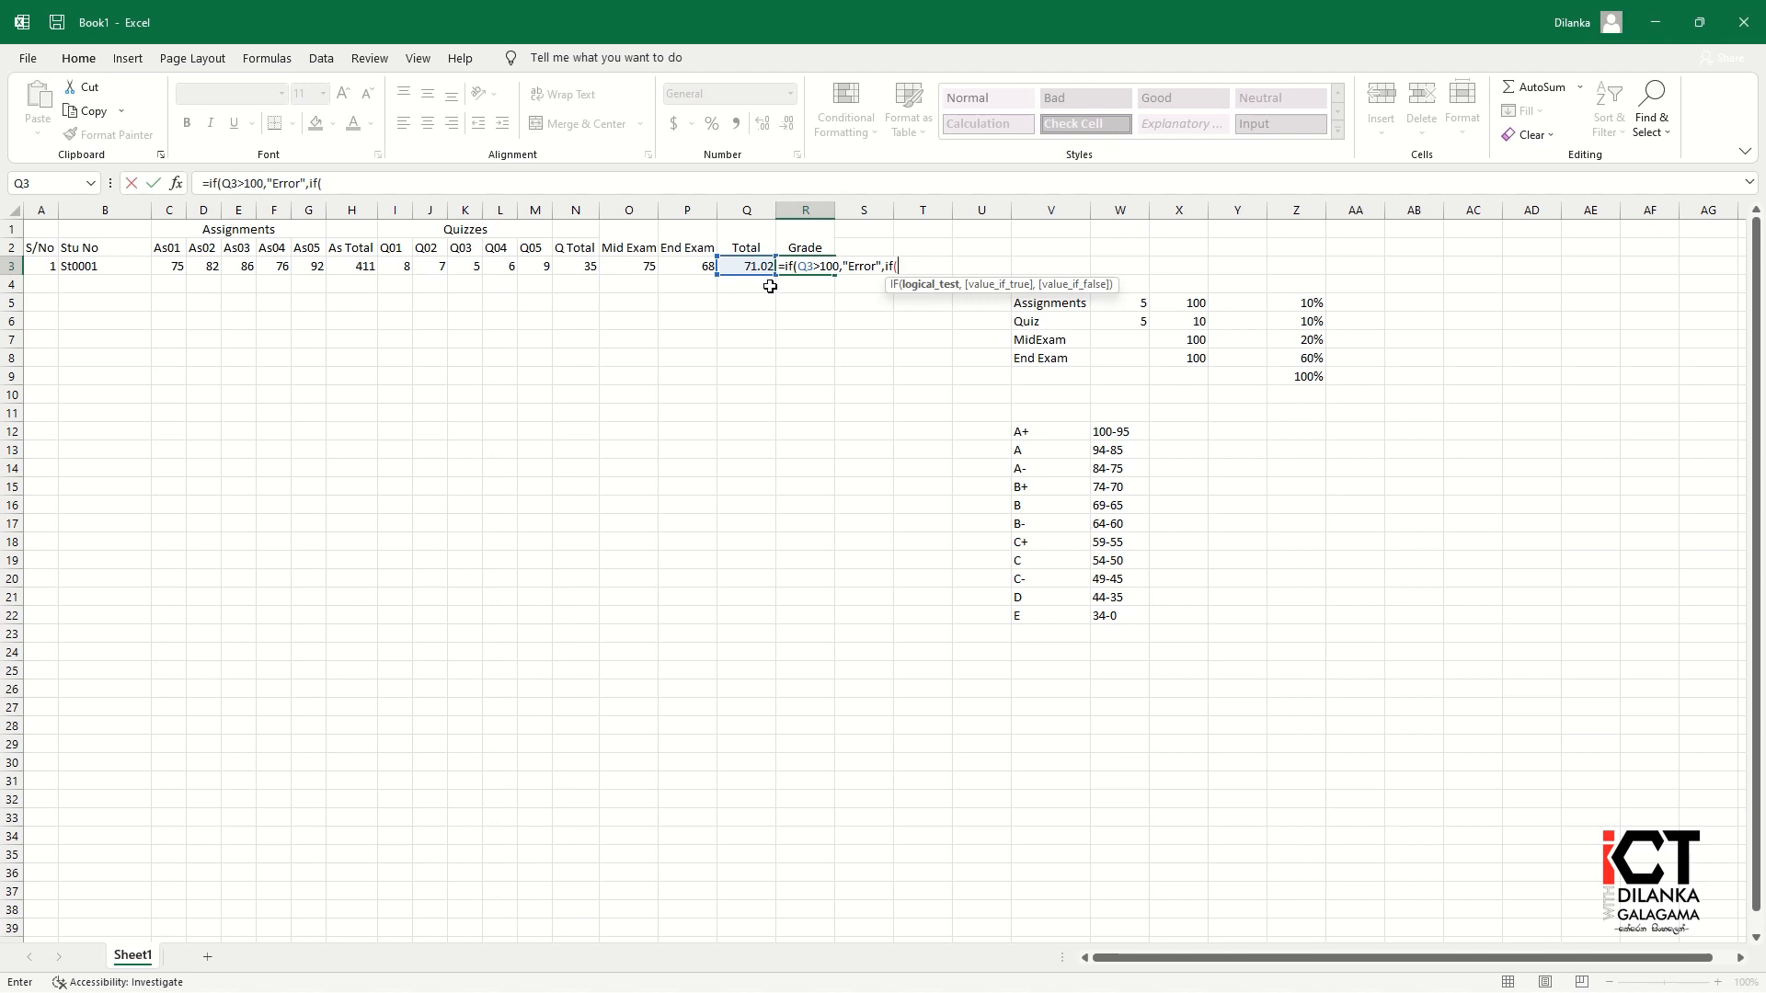
Step: Add a nested IF condition to the grade formula returning "A+" when Q3 is greater than 95
click(748, 265)
text(>)
text(95,"A)
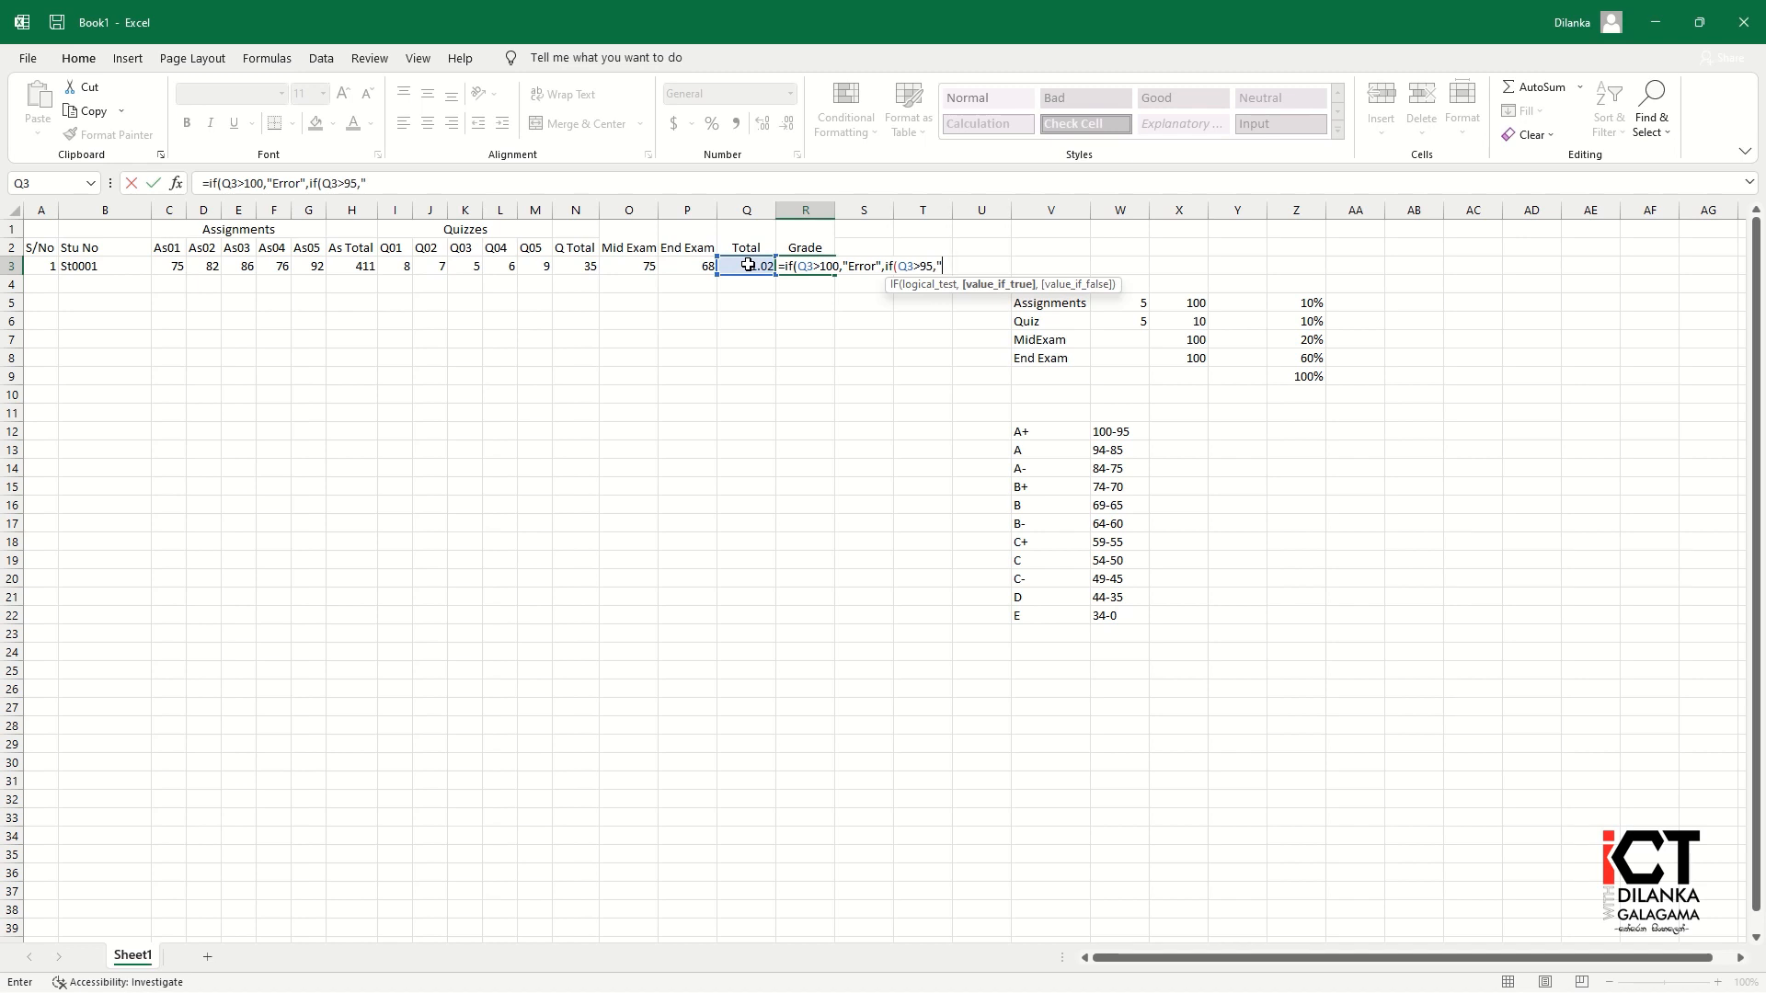
text(-)
key(BackSpace)
text(+",if)
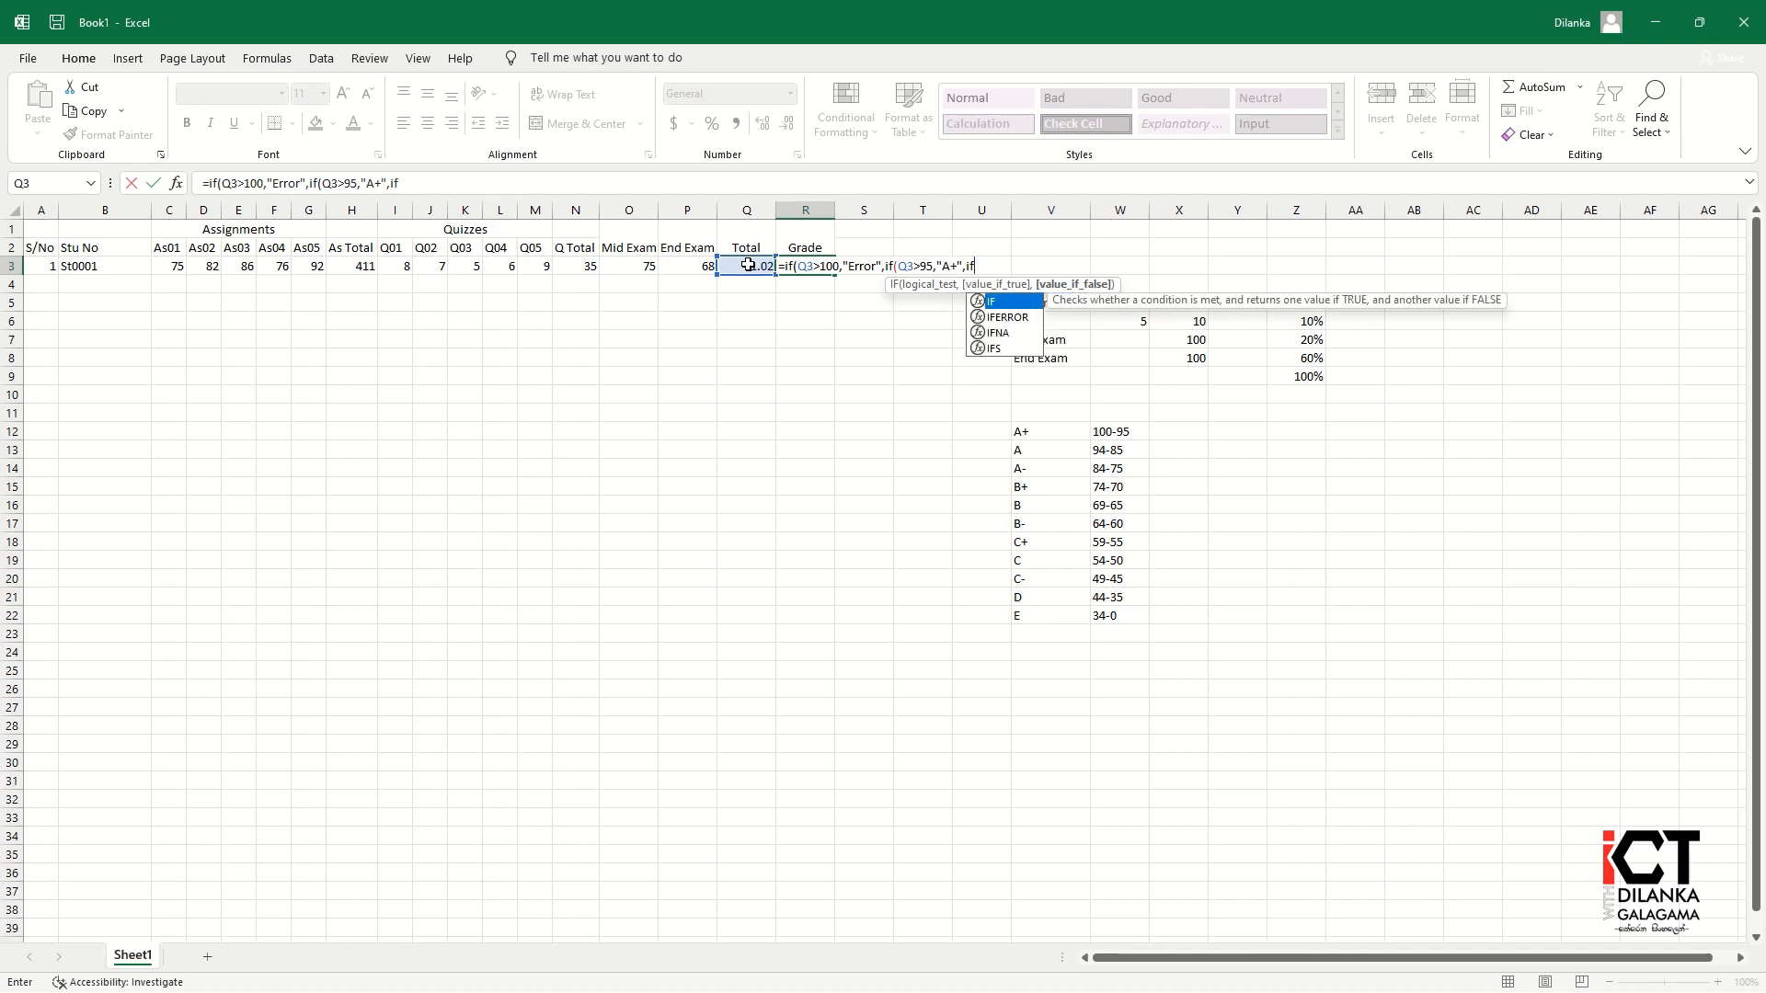
text(()
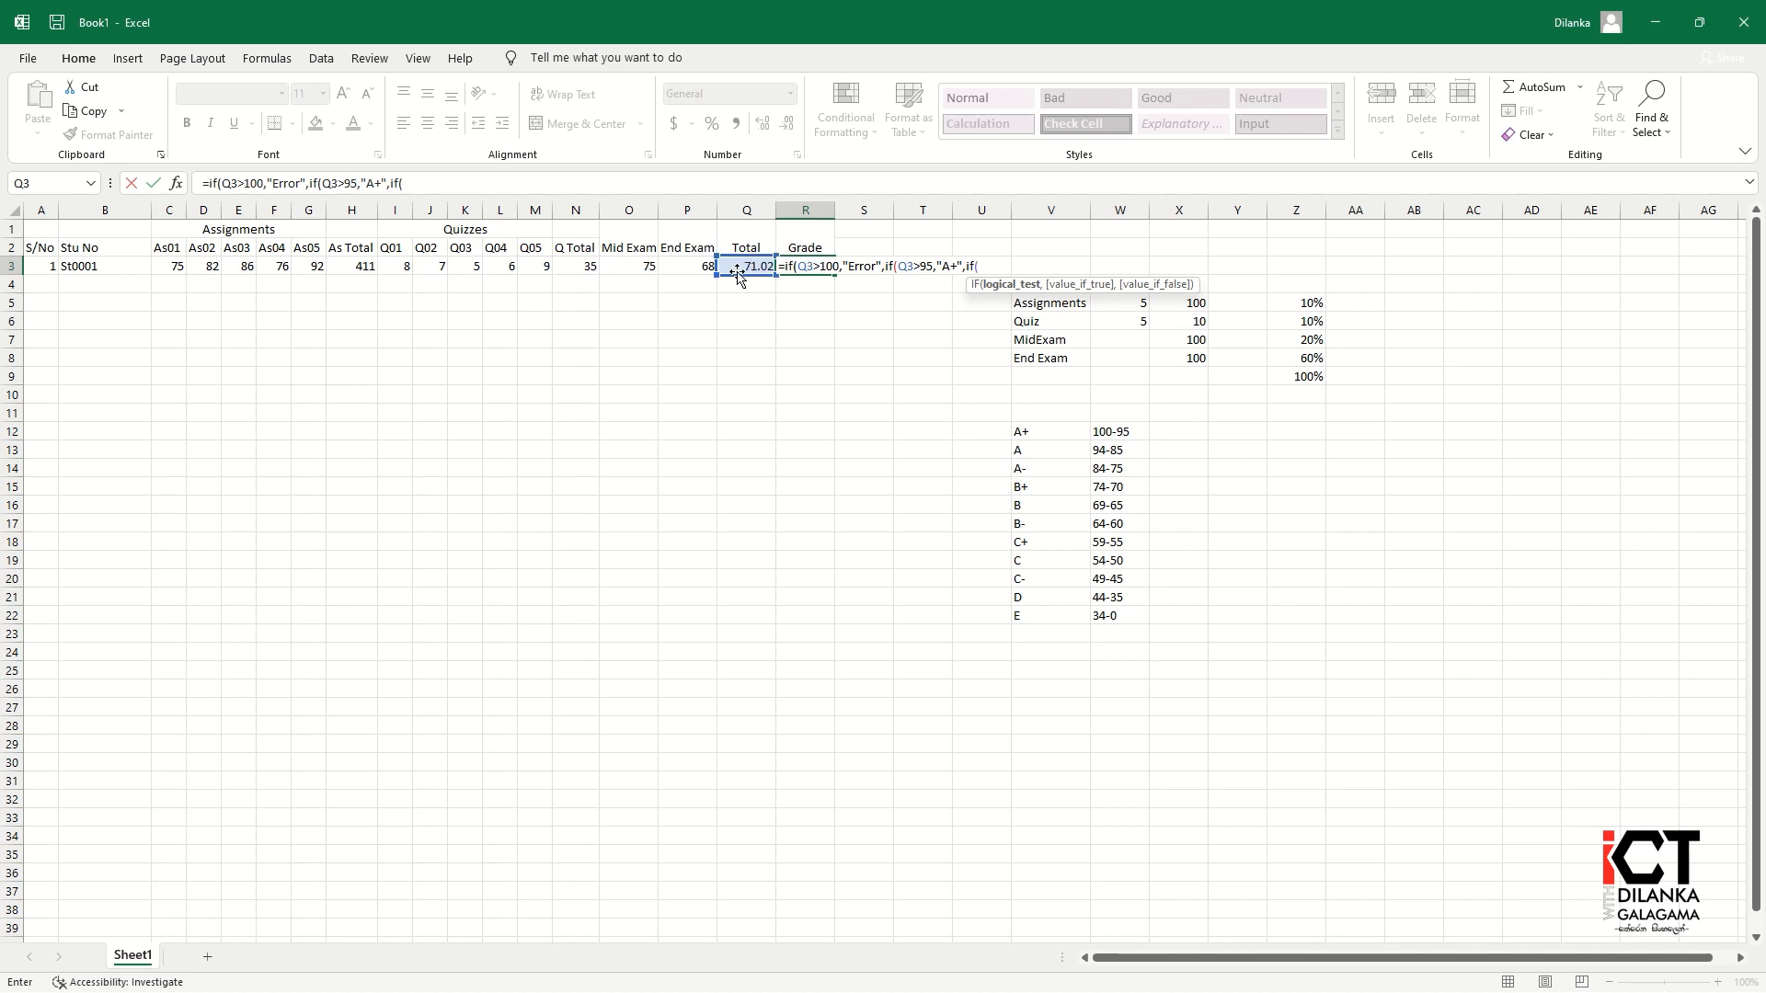
Step: Extend the grade formula with nested IFs returning "A" when Q3>85 and "A-" when Q3>75
click(747, 264)
text(>85,"A",i)
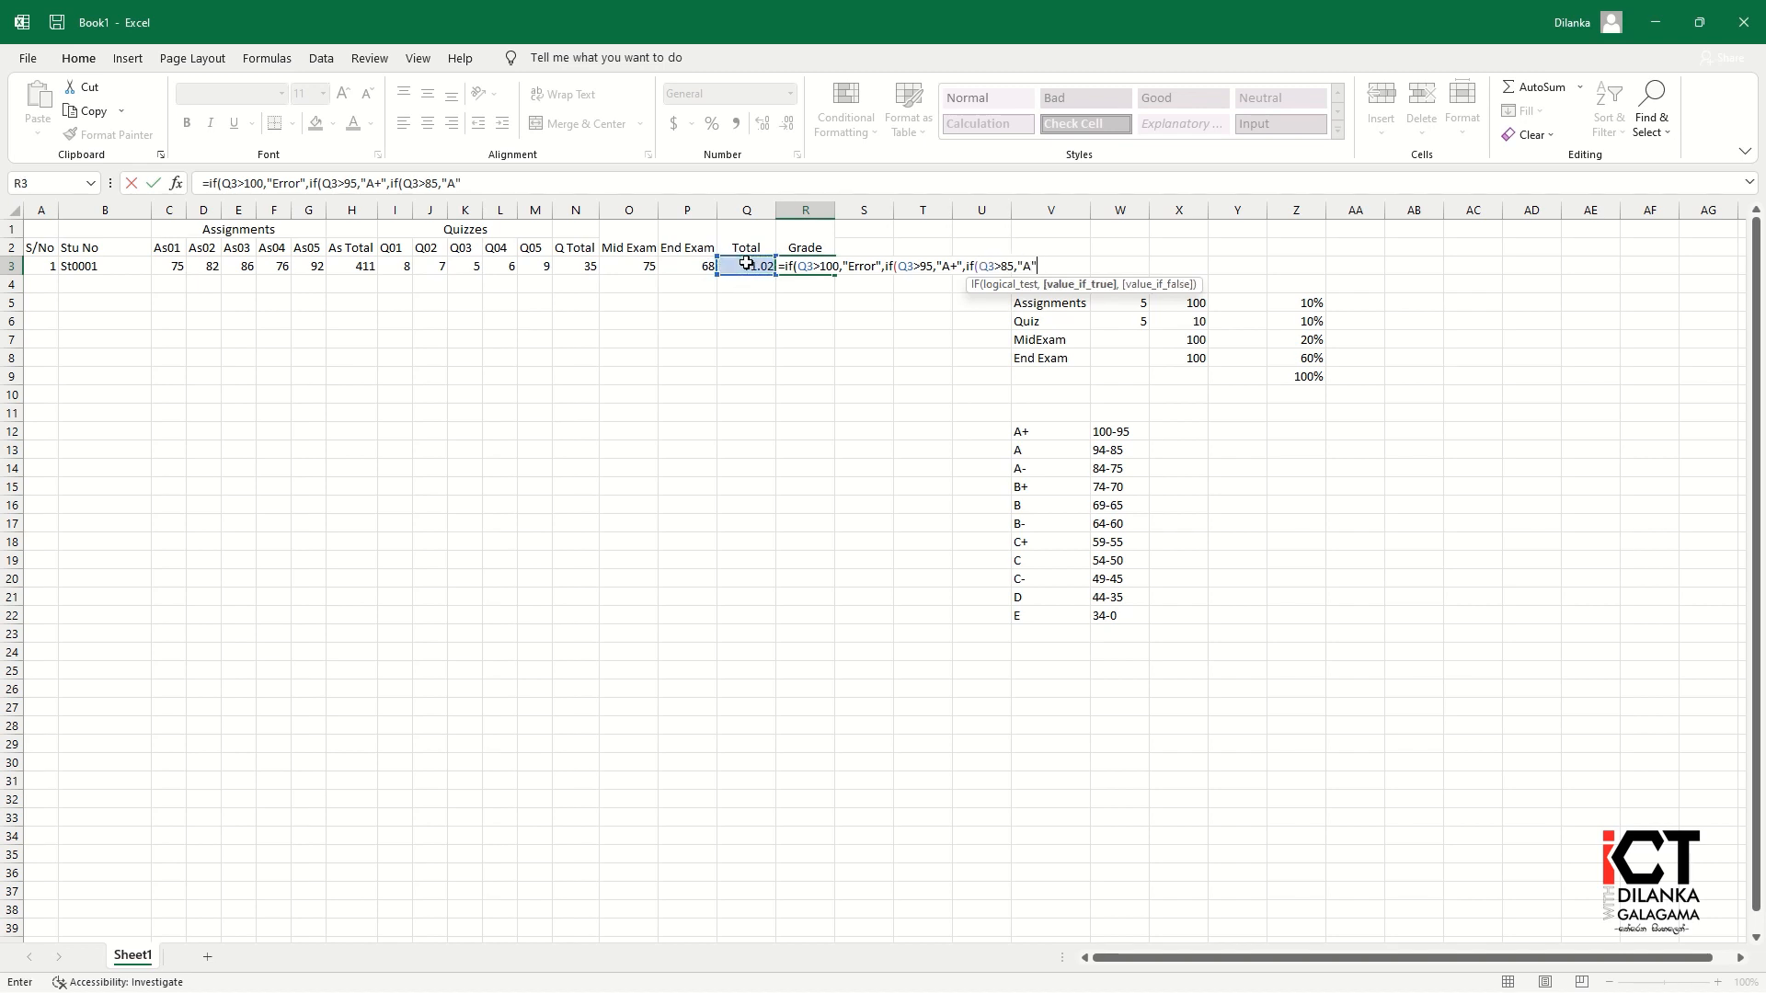
text(f()
click(743, 265)
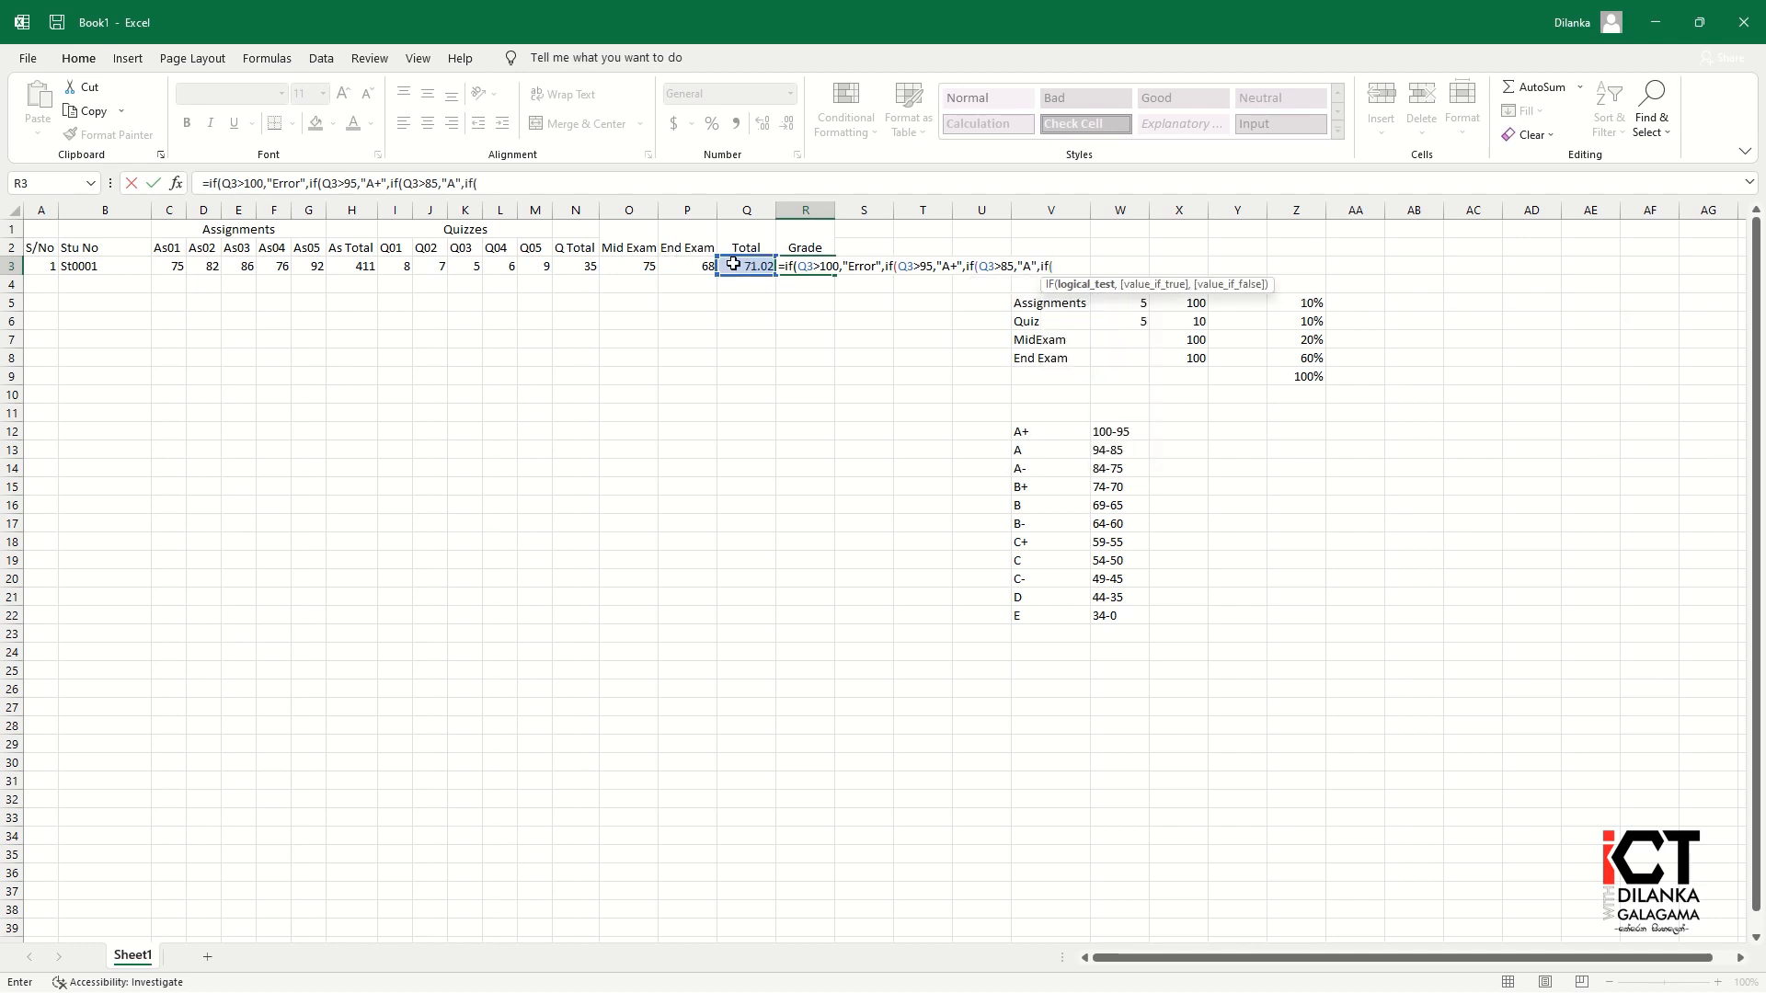
text(>75,"A-",if()
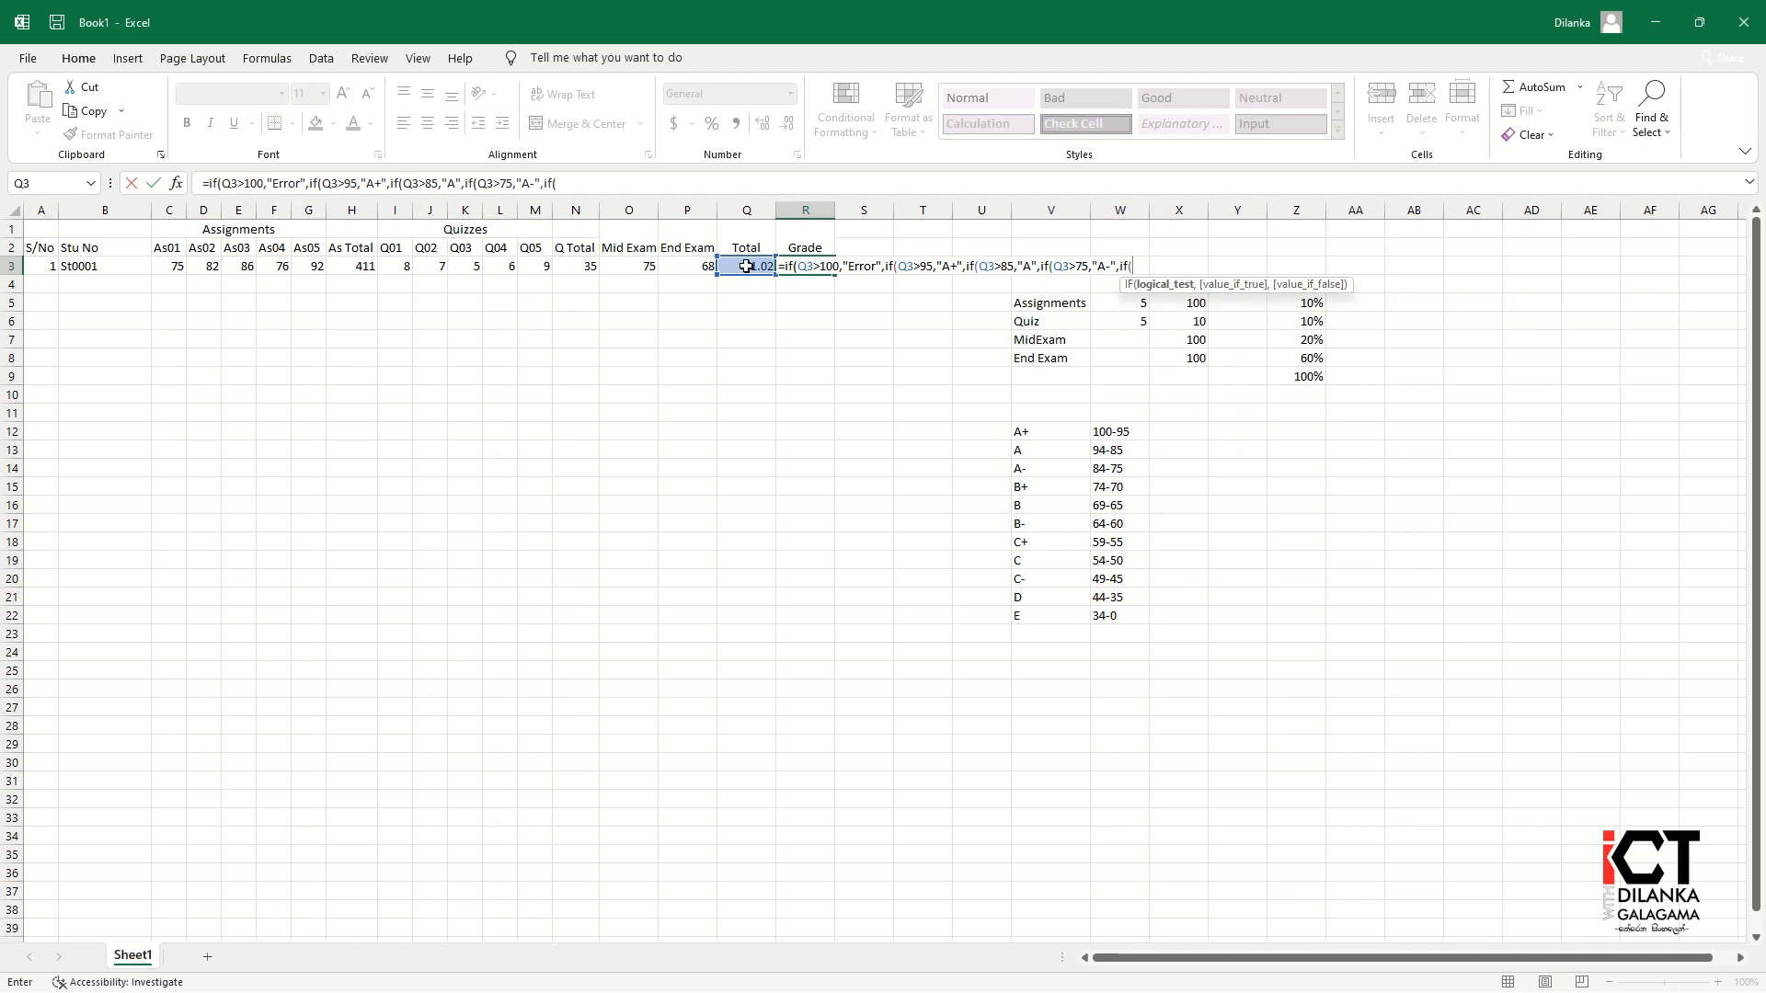
Step: Extend the grade formula in R3 with a nested IF returning "B+" when Q3>70
click(744, 266)
text(7)
key(BackSpace)
text(>70,")
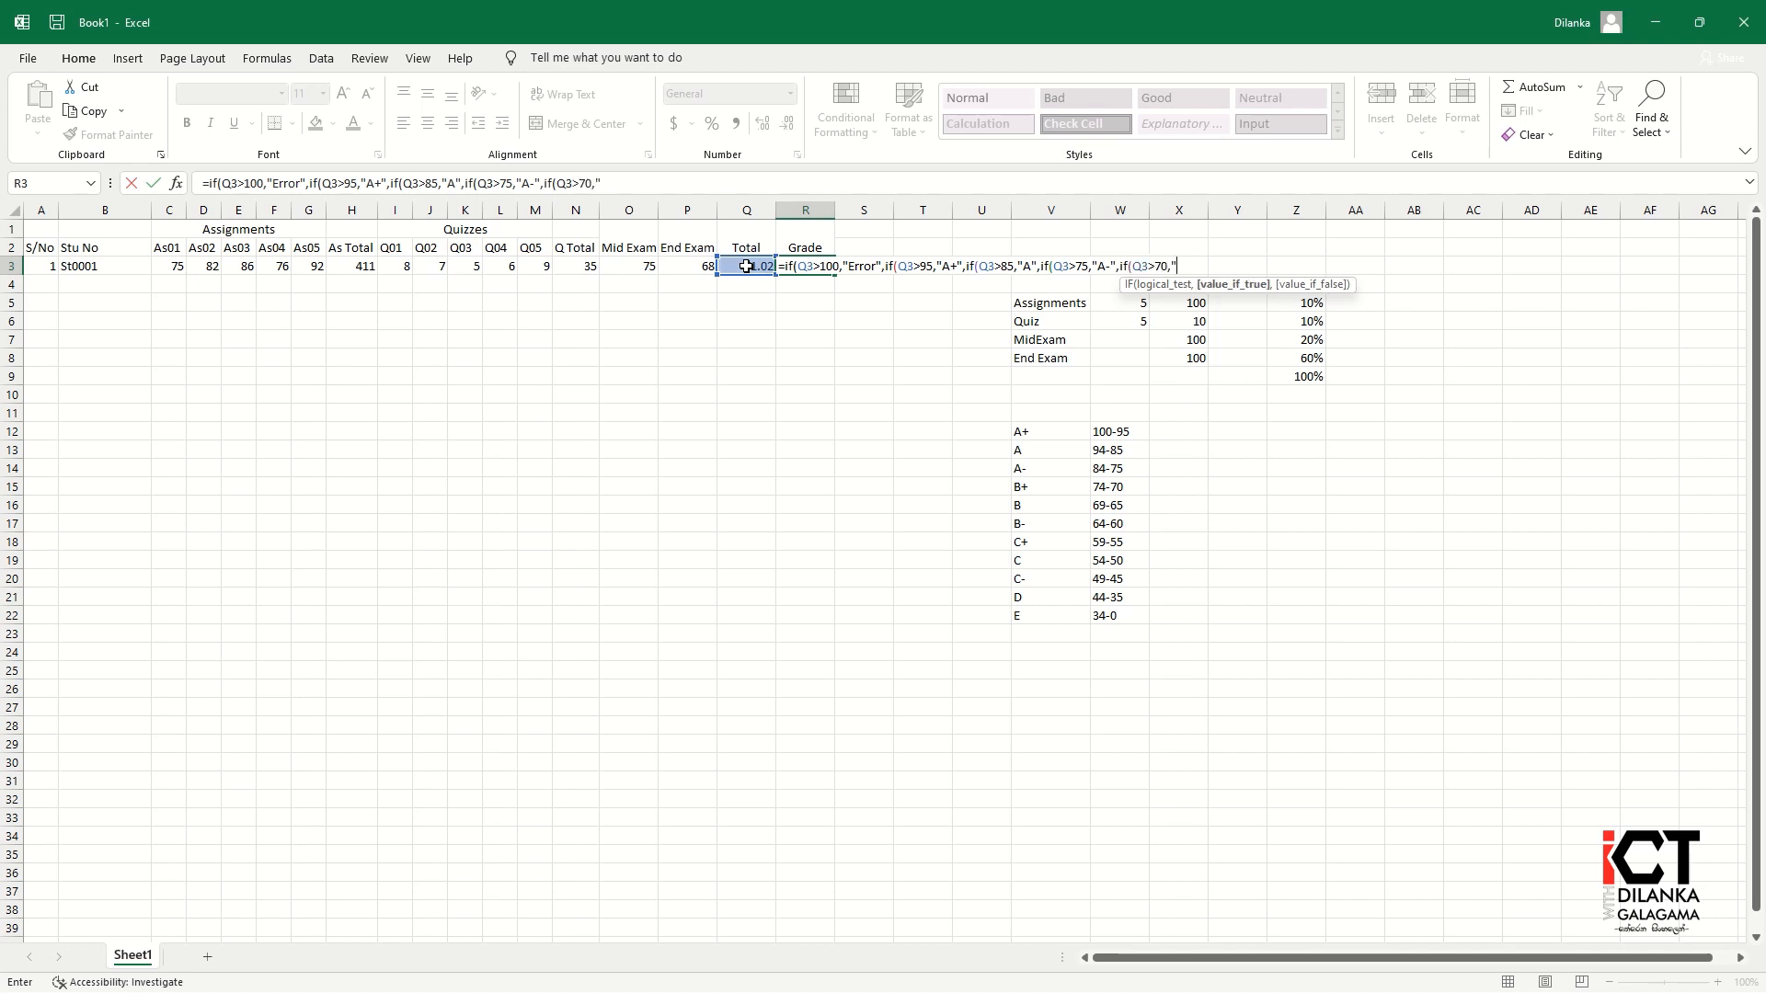
text(B+",if)
text(()
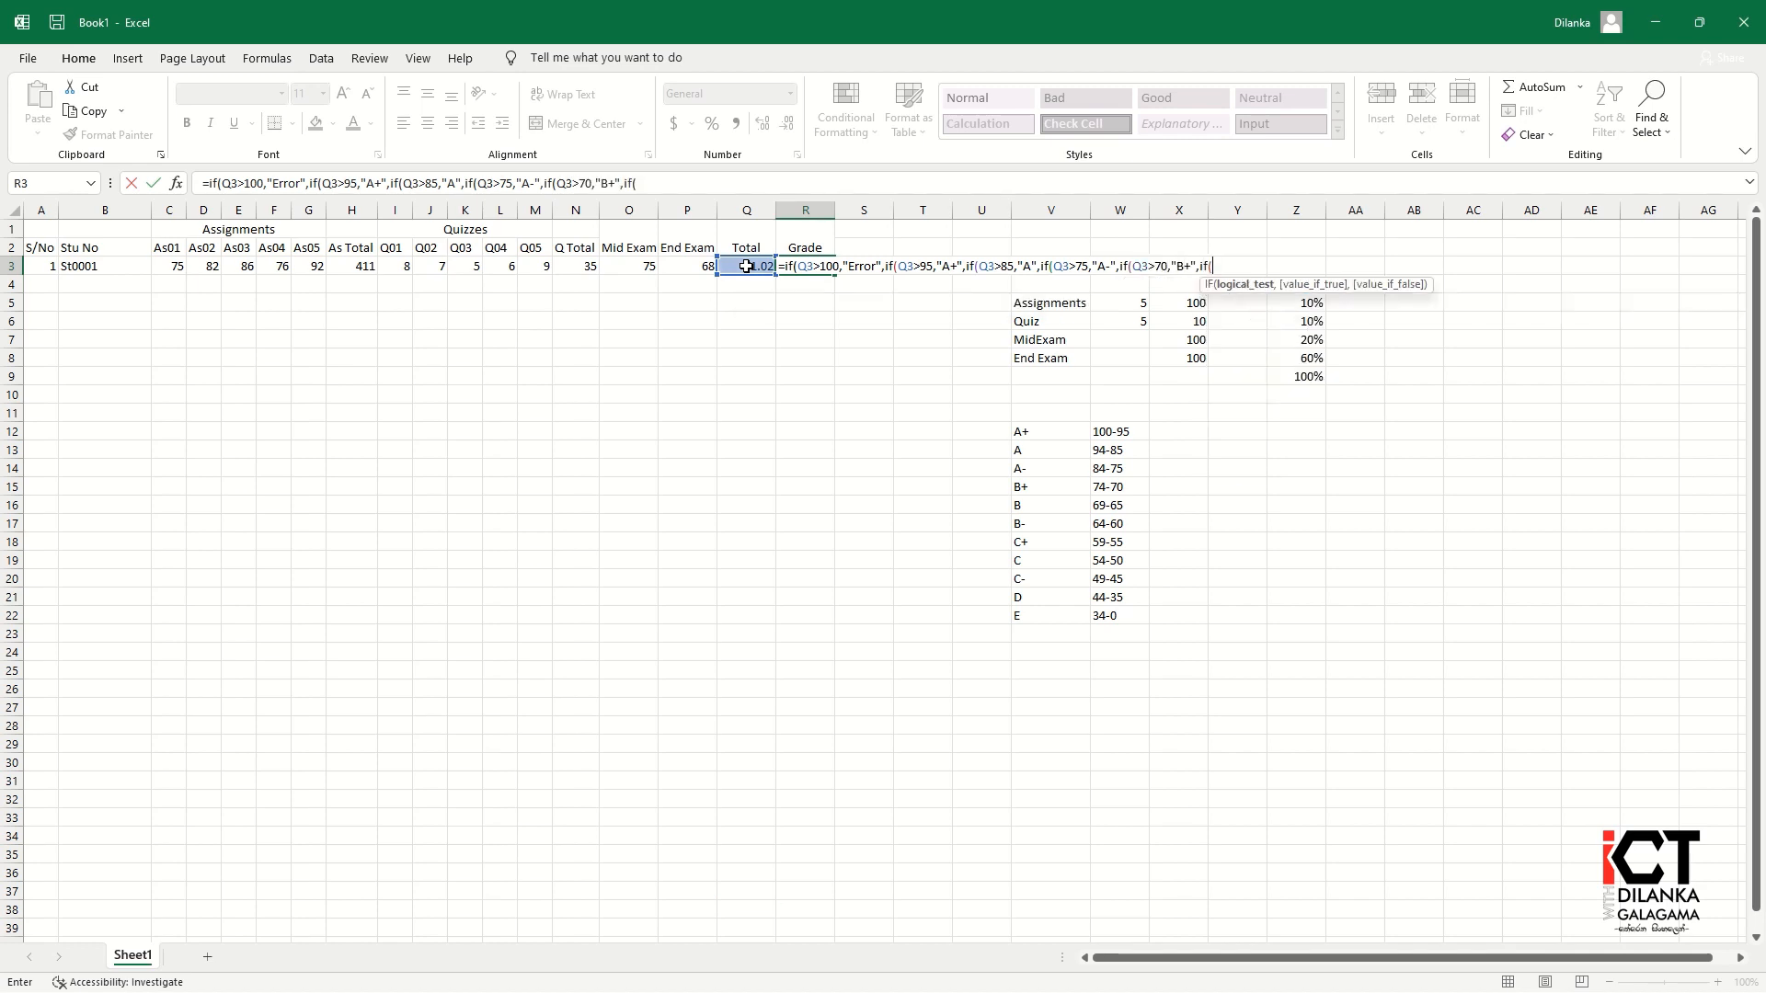
Step: Add nested IF conditions to the grade formula returning "B" when Q3>65 and "B-" when Q3>60
click(739, 267)
text(>65,"B)
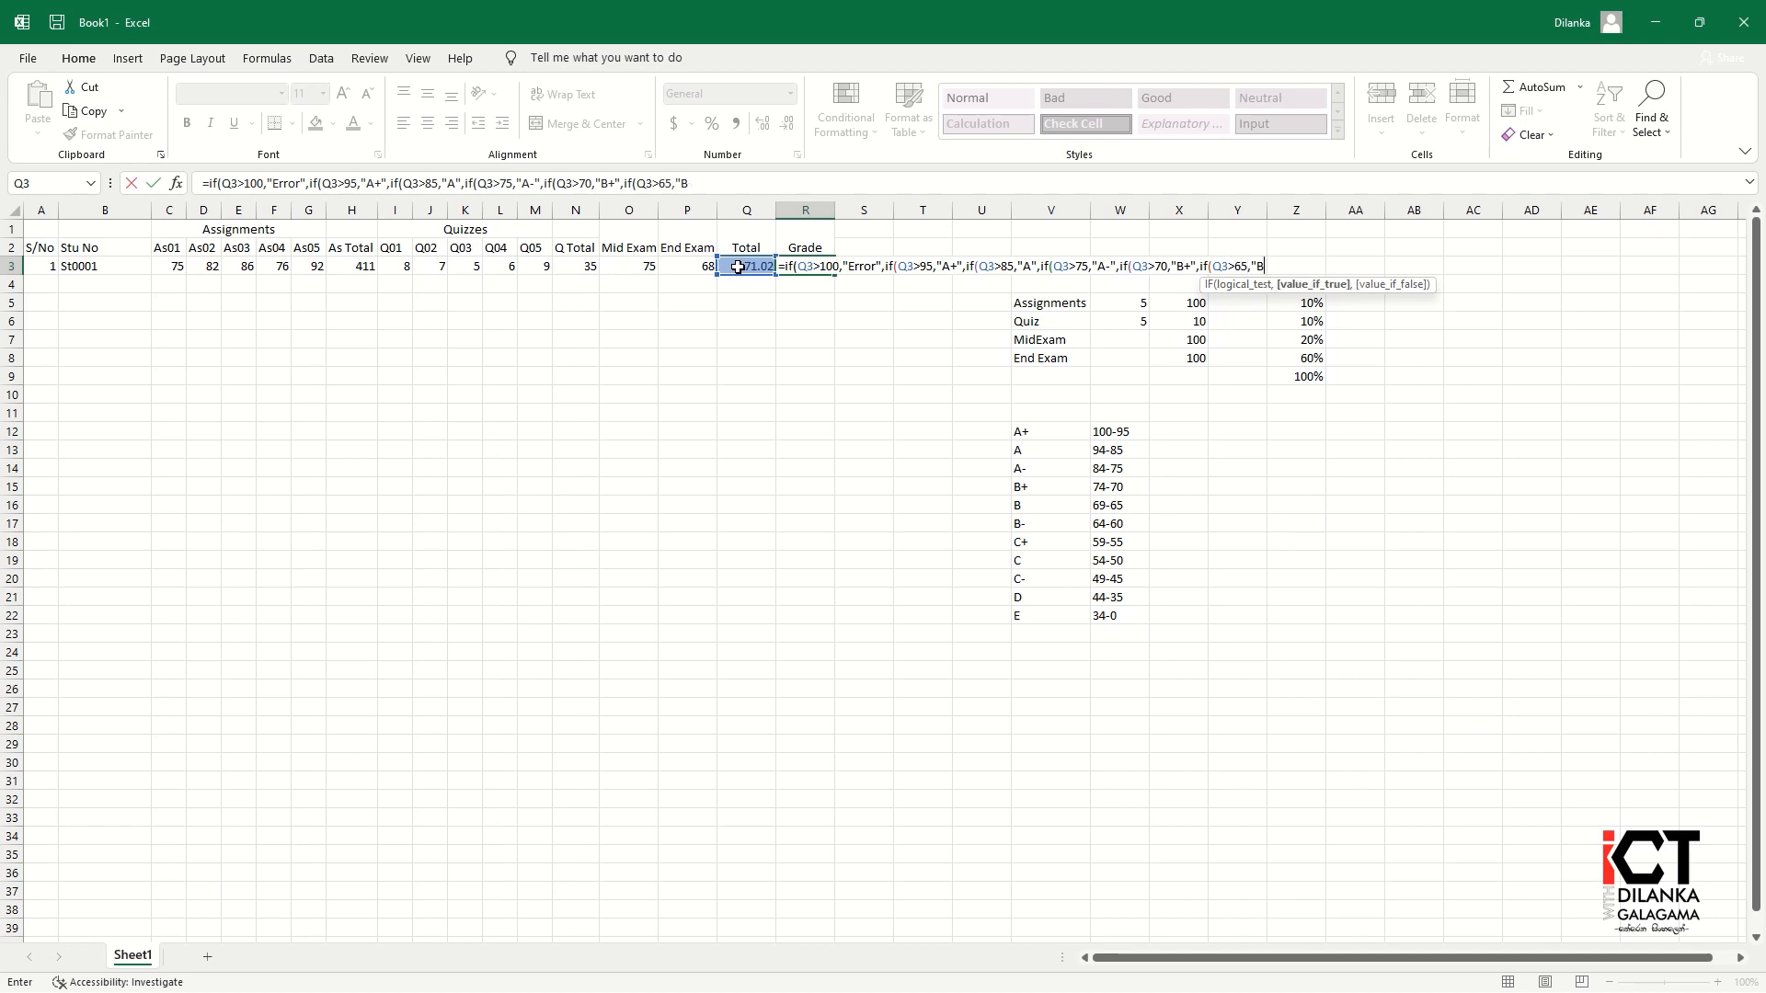
text(",if()
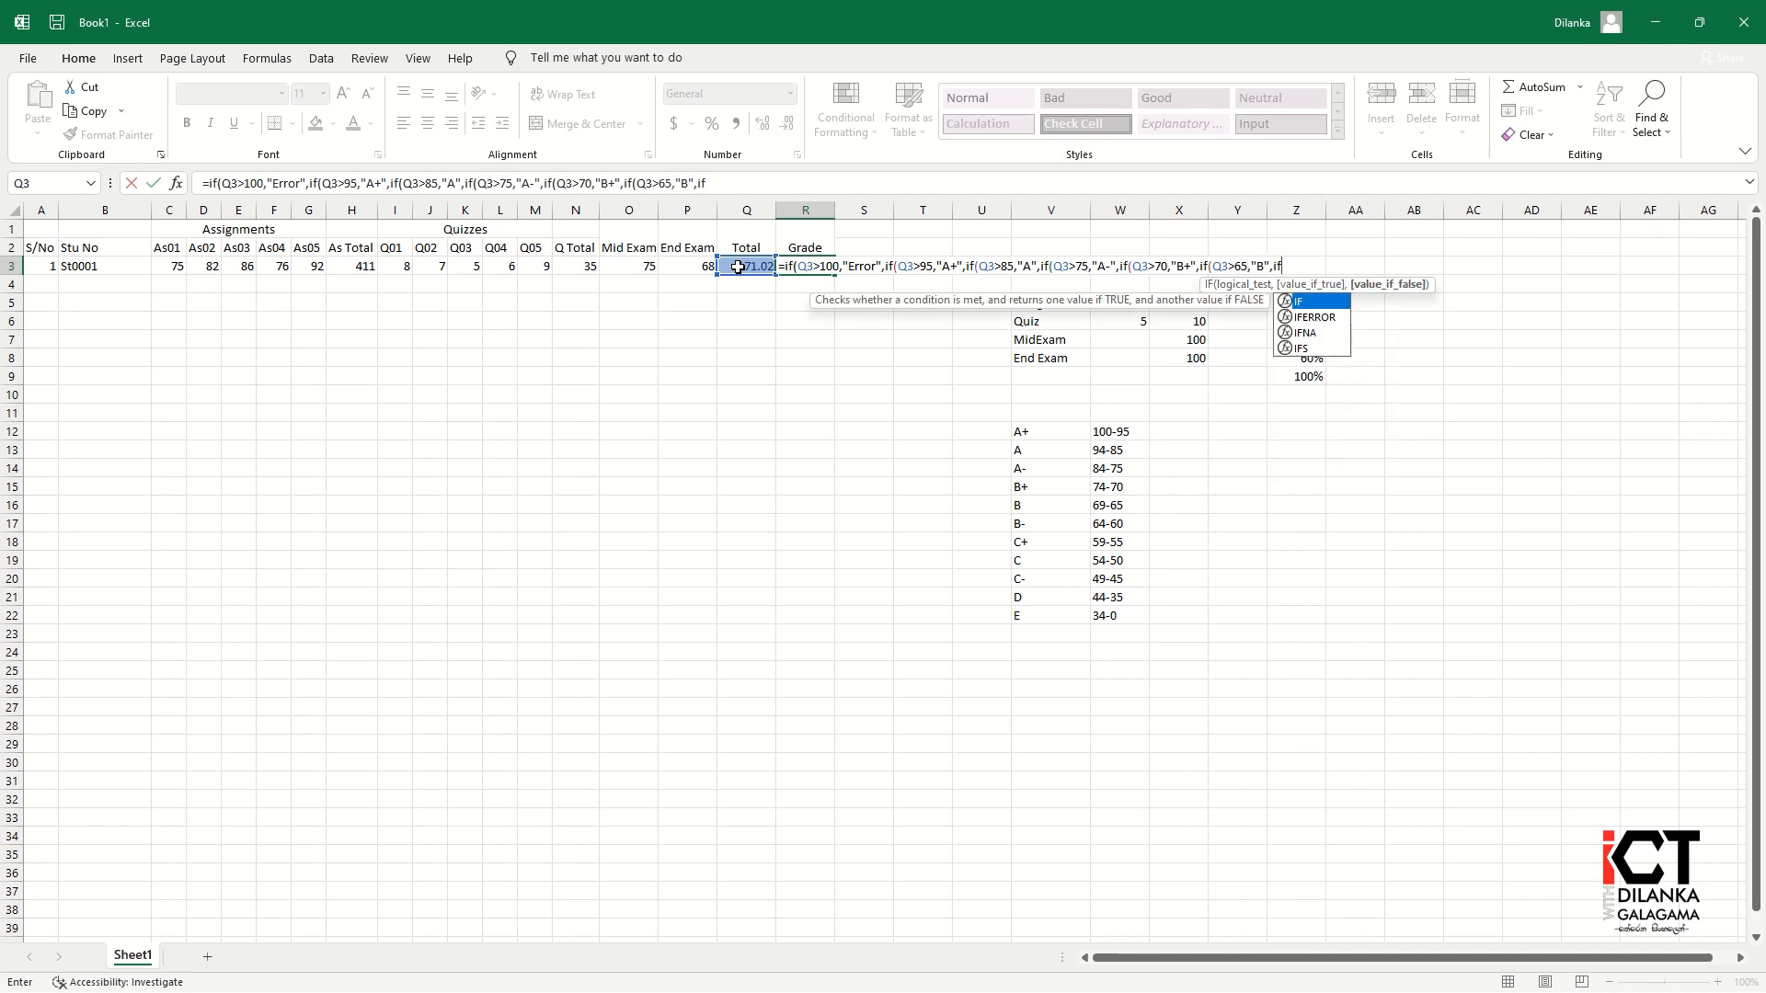
click(737, 264)
text(>60,")
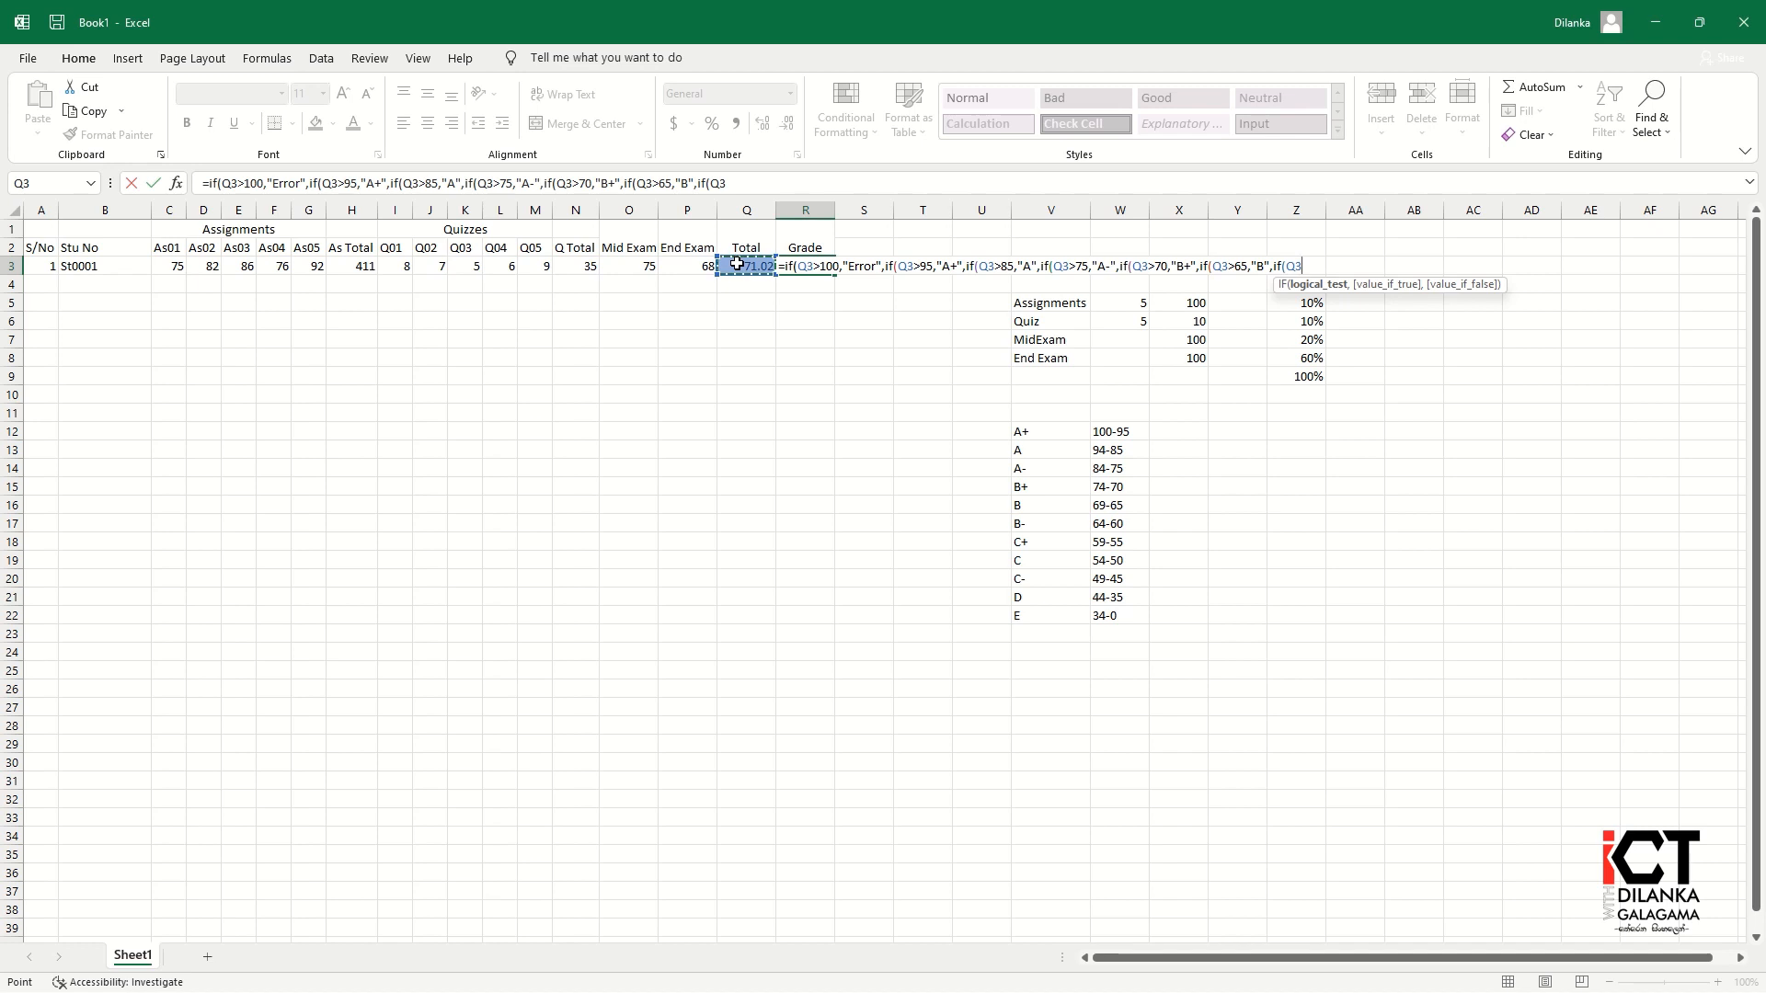
text(B-)
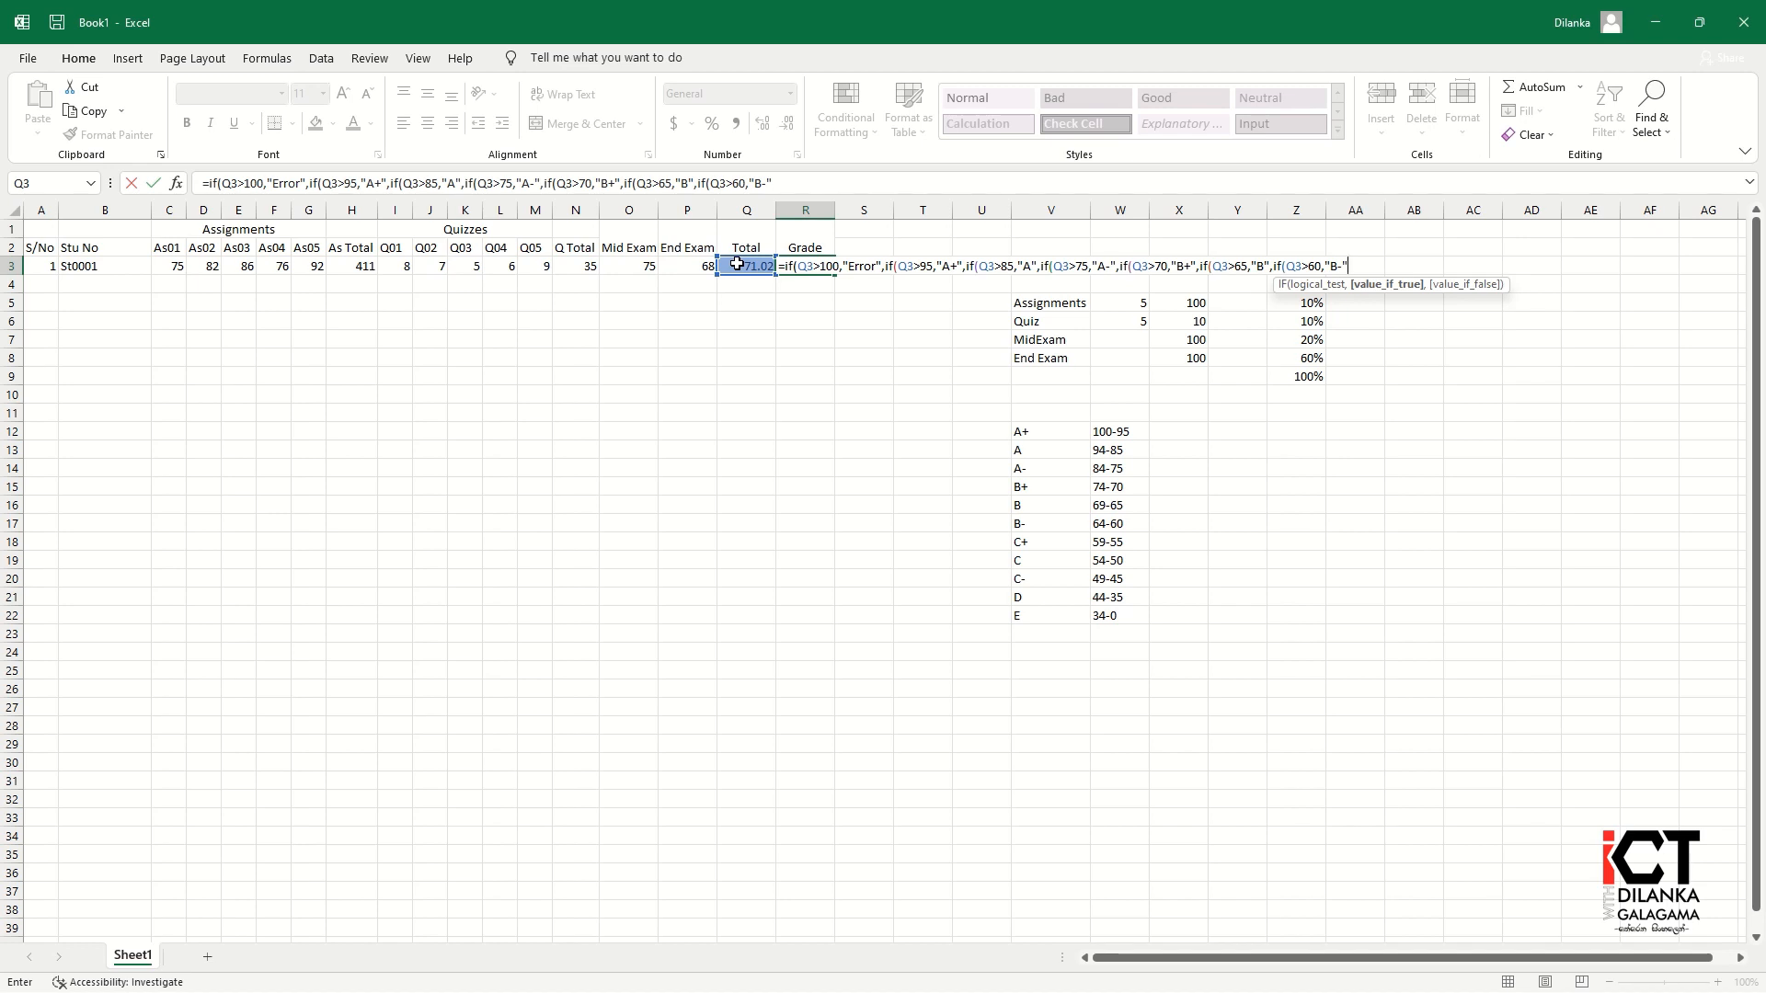
text(,if()
Step: Extend the grade formula with nested IFs returning "C+" when Q3>55 and "C" when Q3>50
click(744, 266)
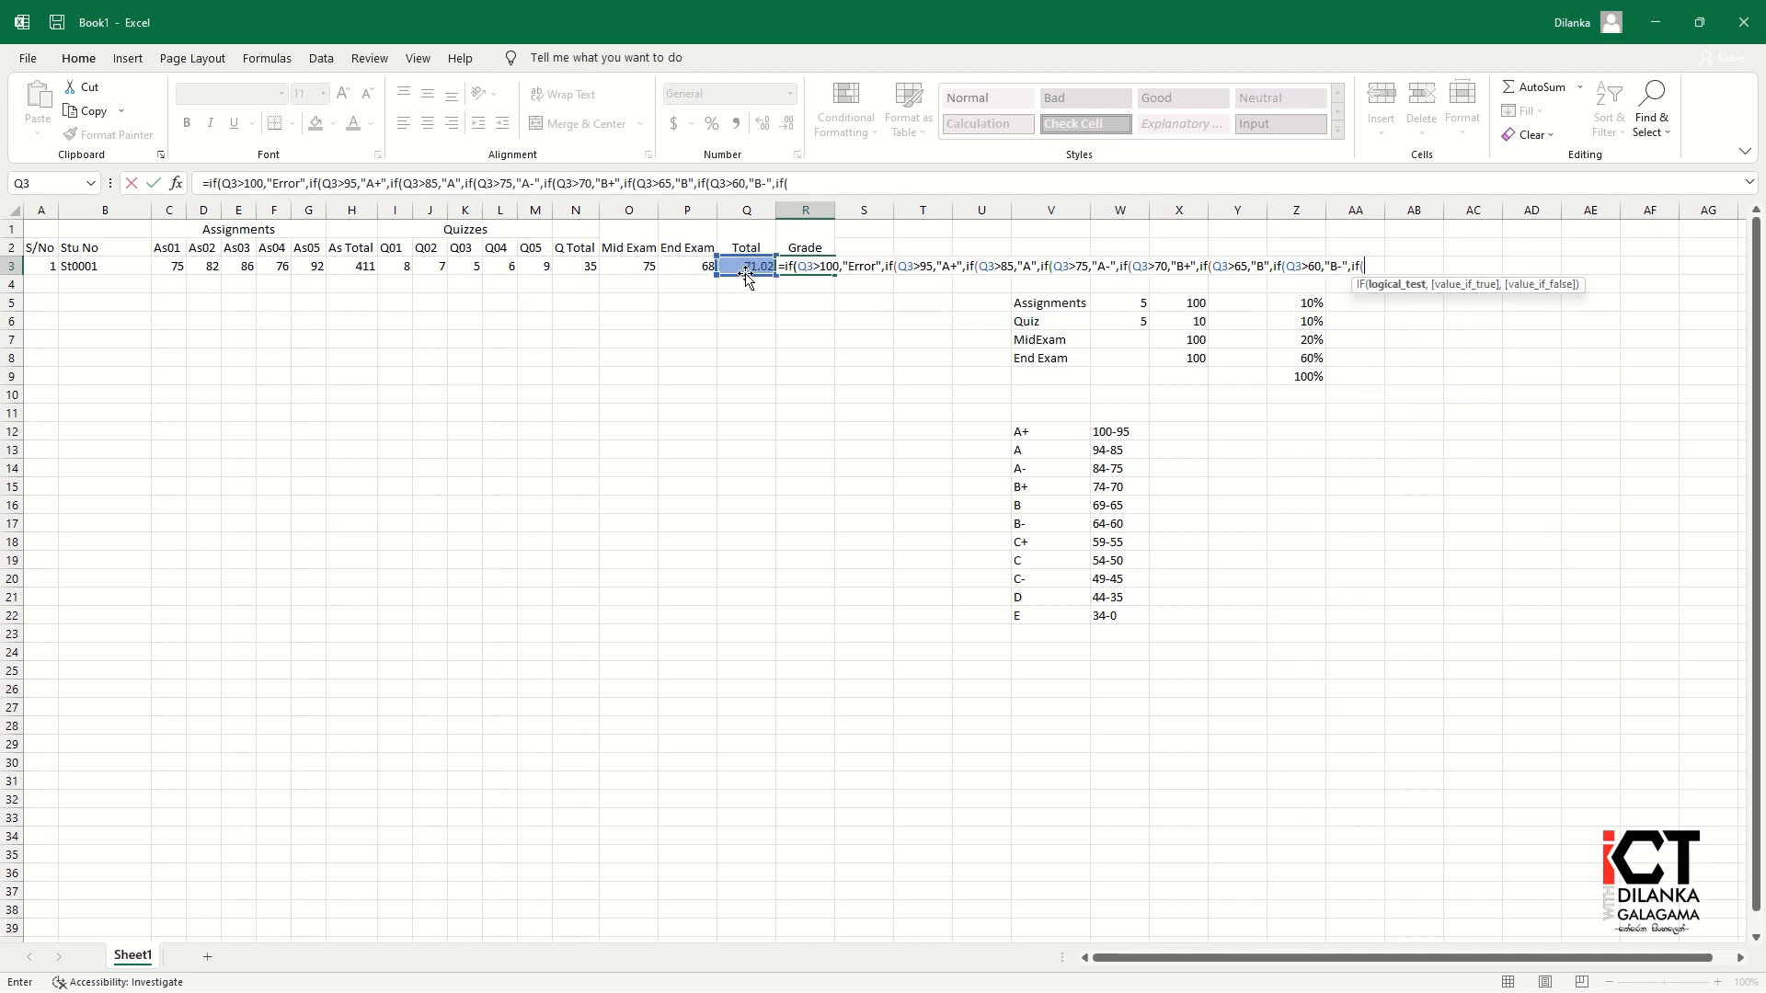
text(>55,"C)
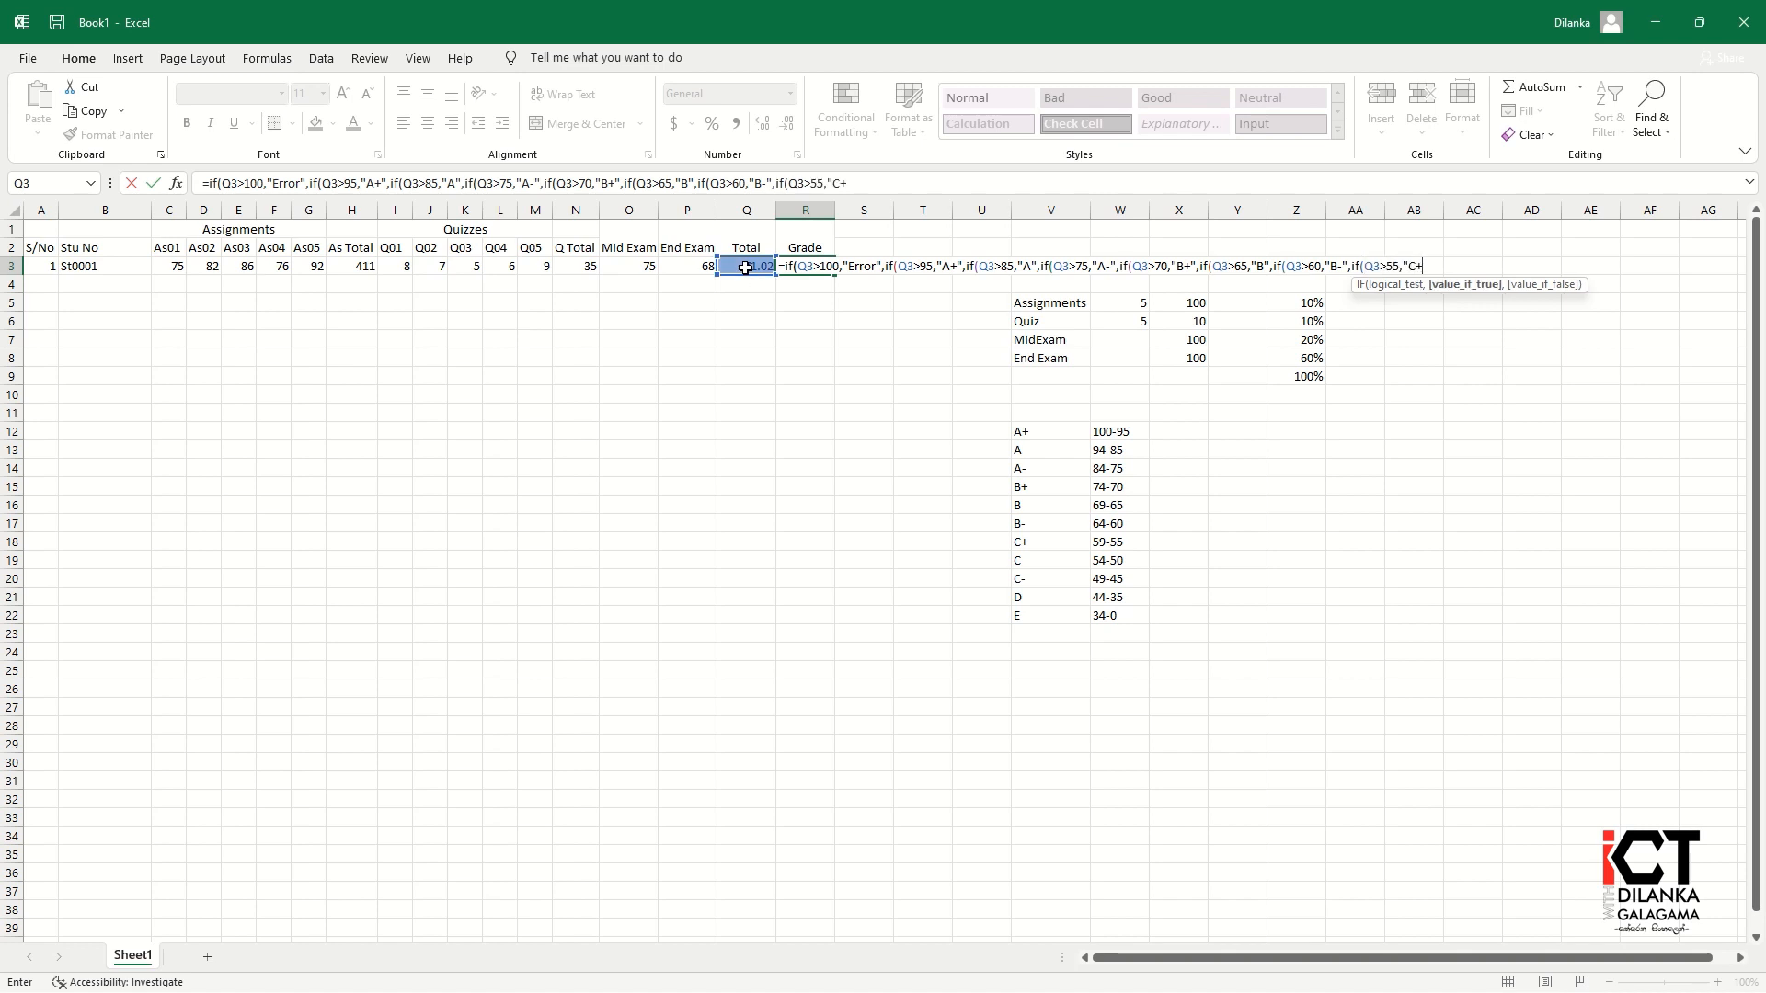
text(+",if()
click(739, 265)
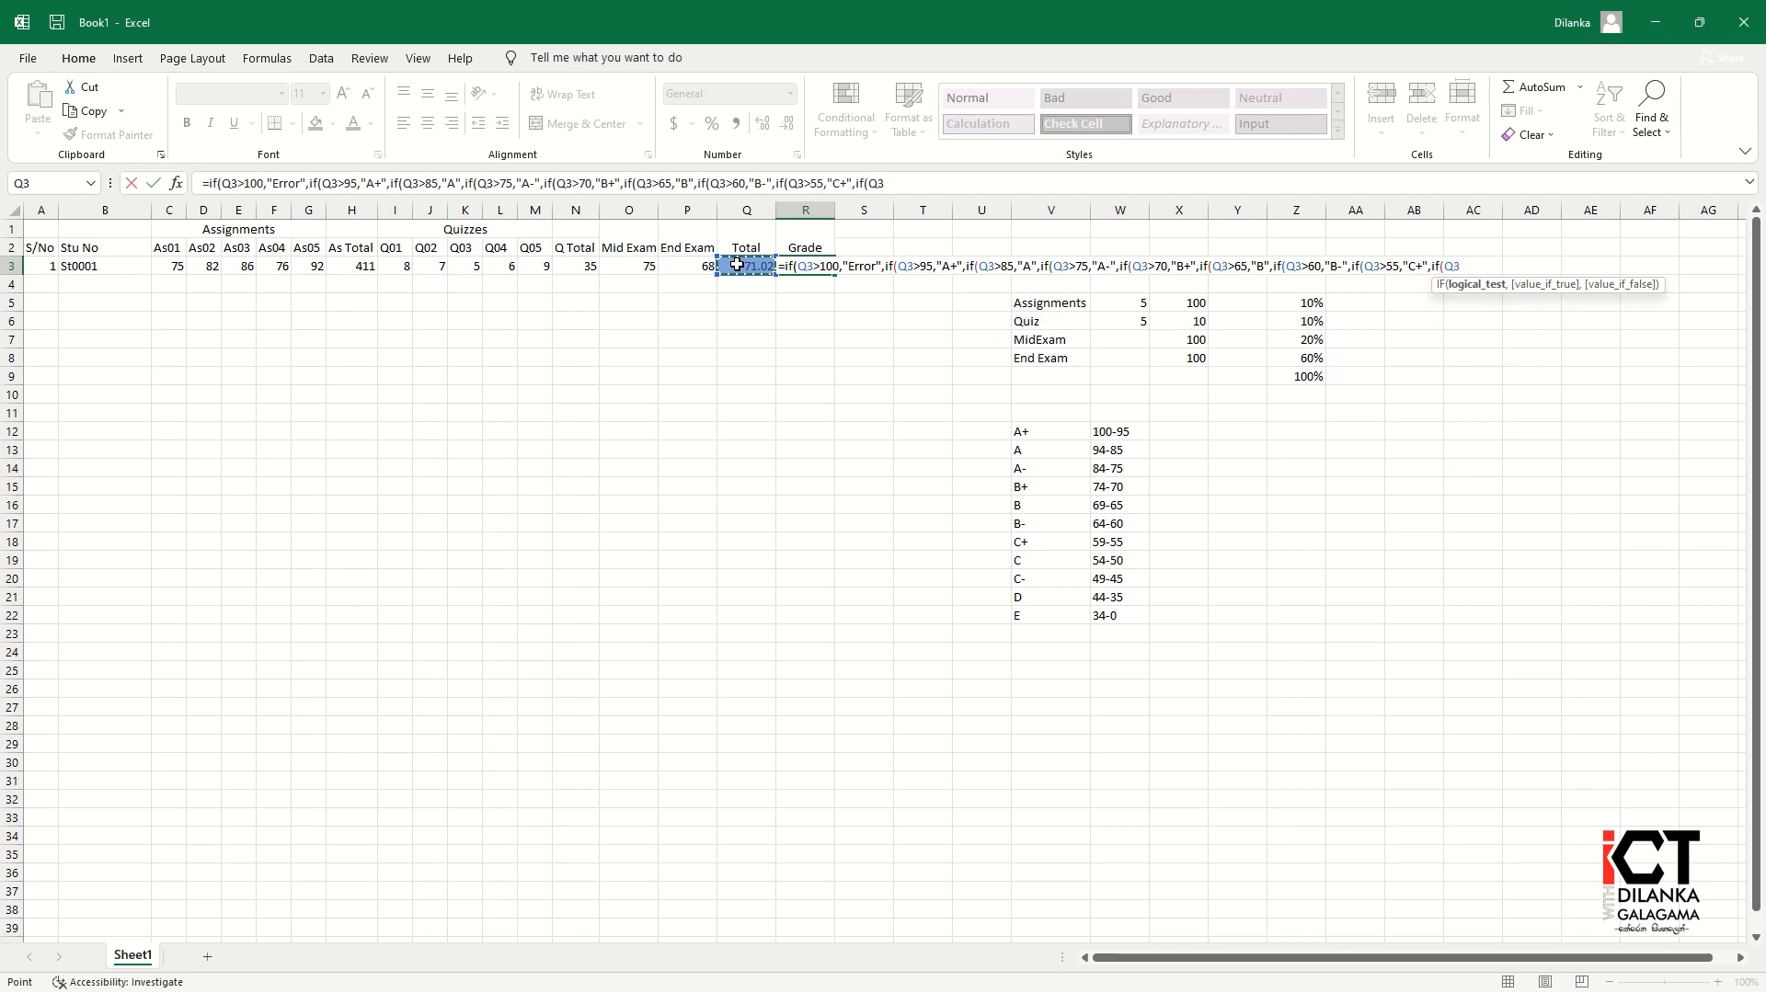
text(>50,"C")
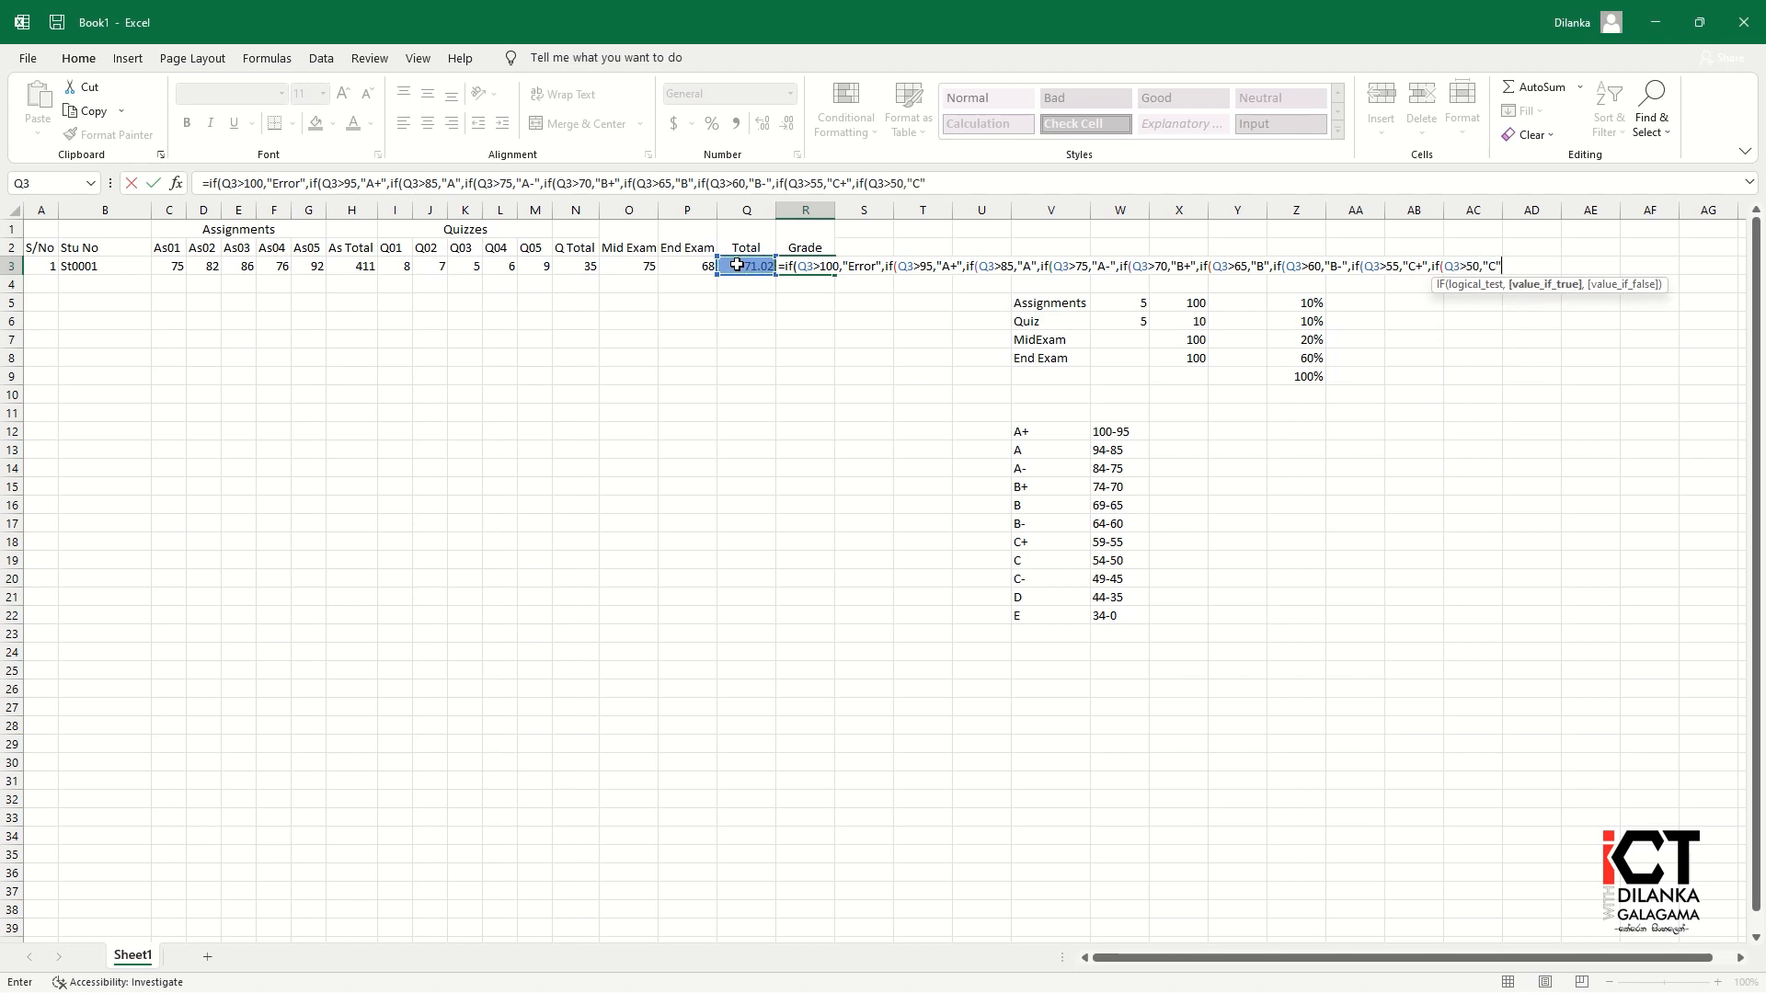
text(,if()
Step: Add nested IF conditions to the grade formula returning "C-" when Q3>45 and "D" when Q3>35
click(739, 265)
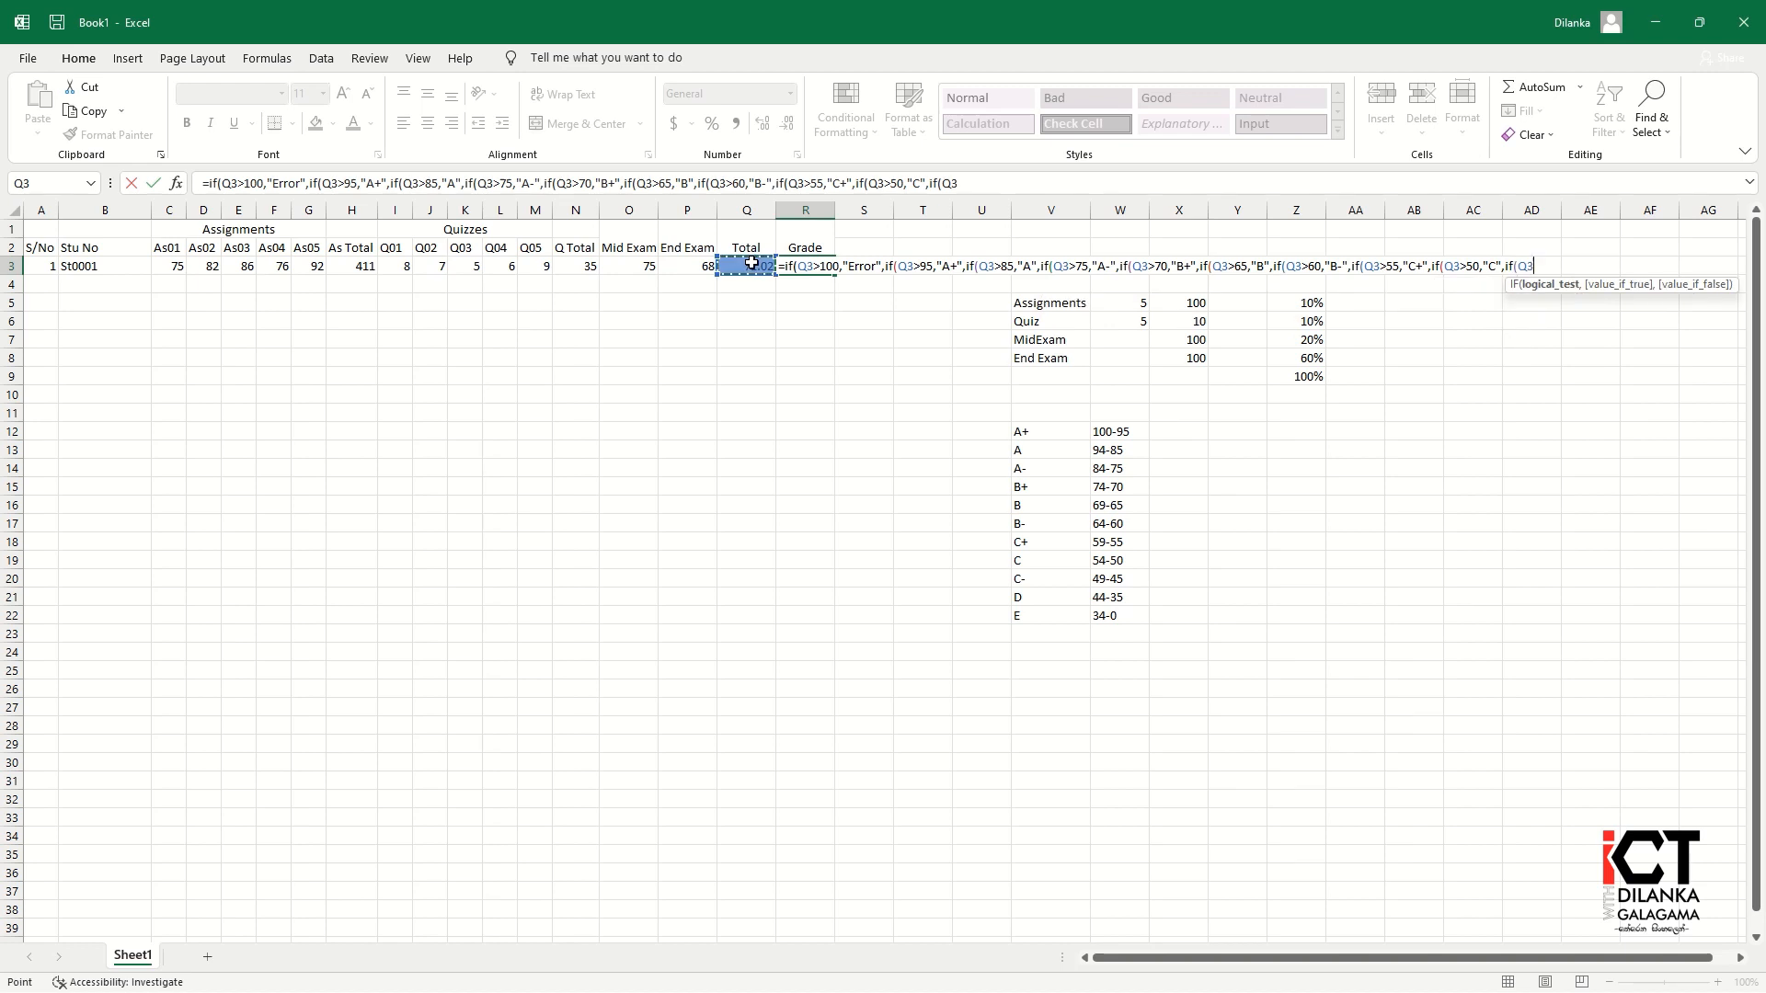
text(>45,"C)
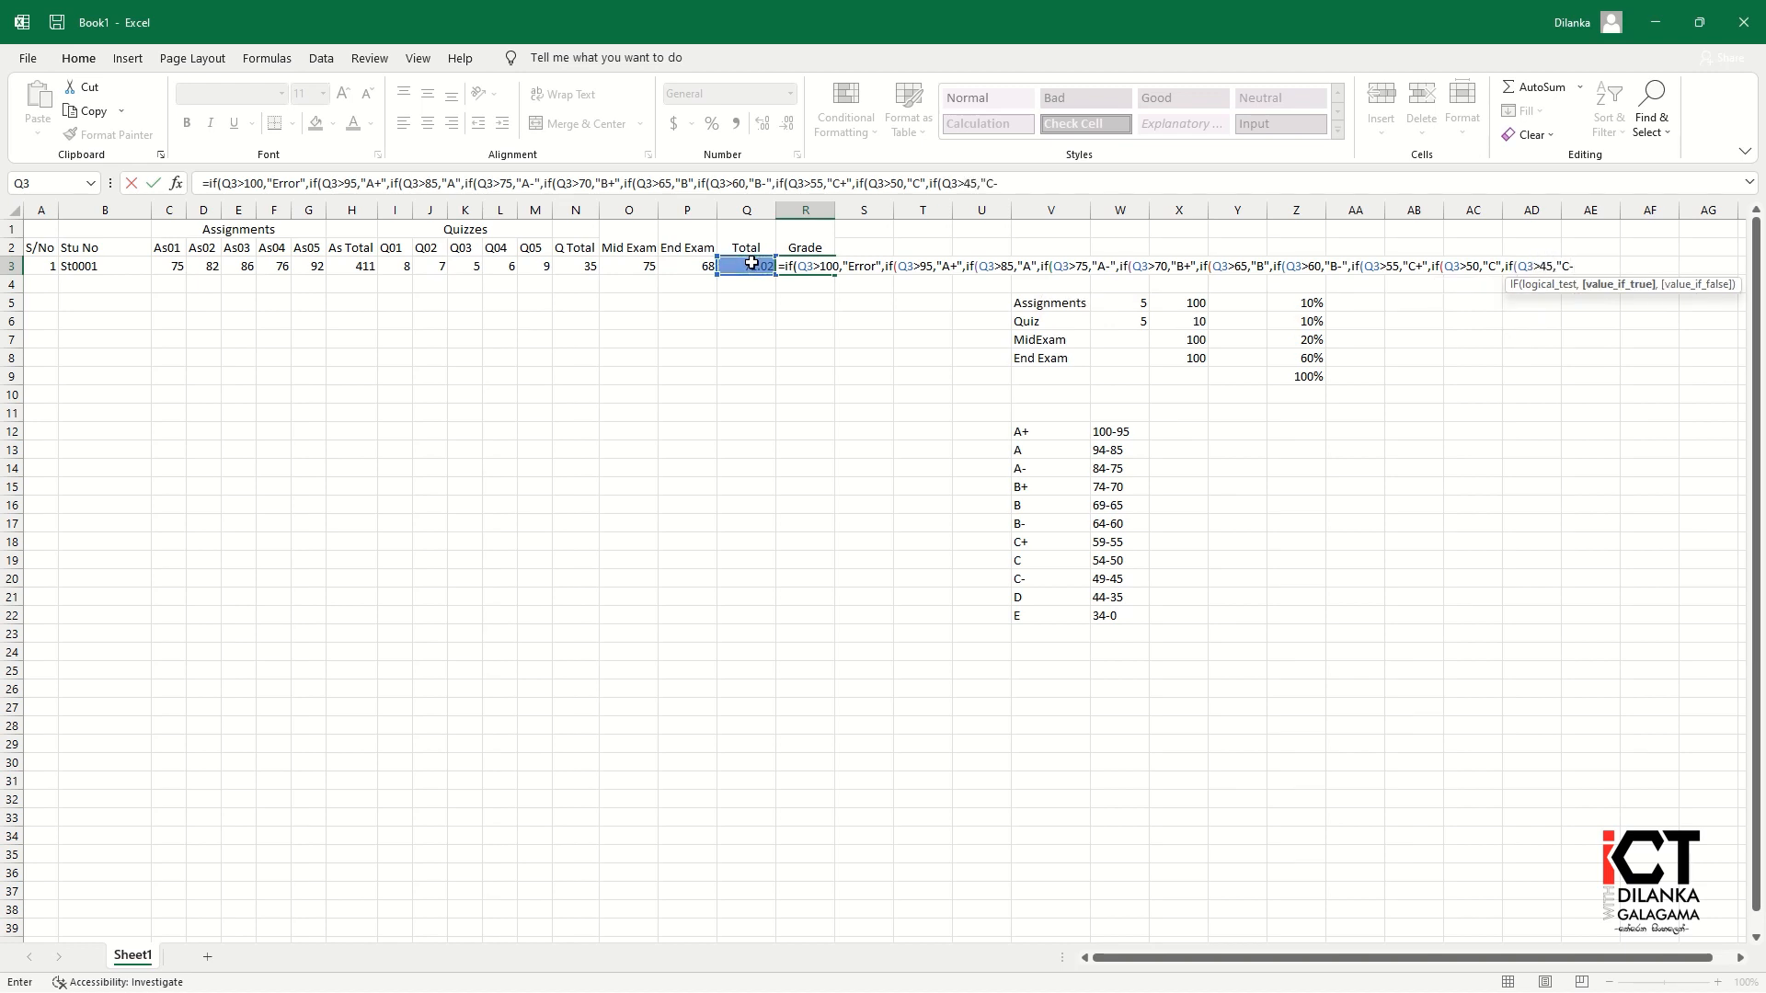
text(-",if()
click(752, 266)
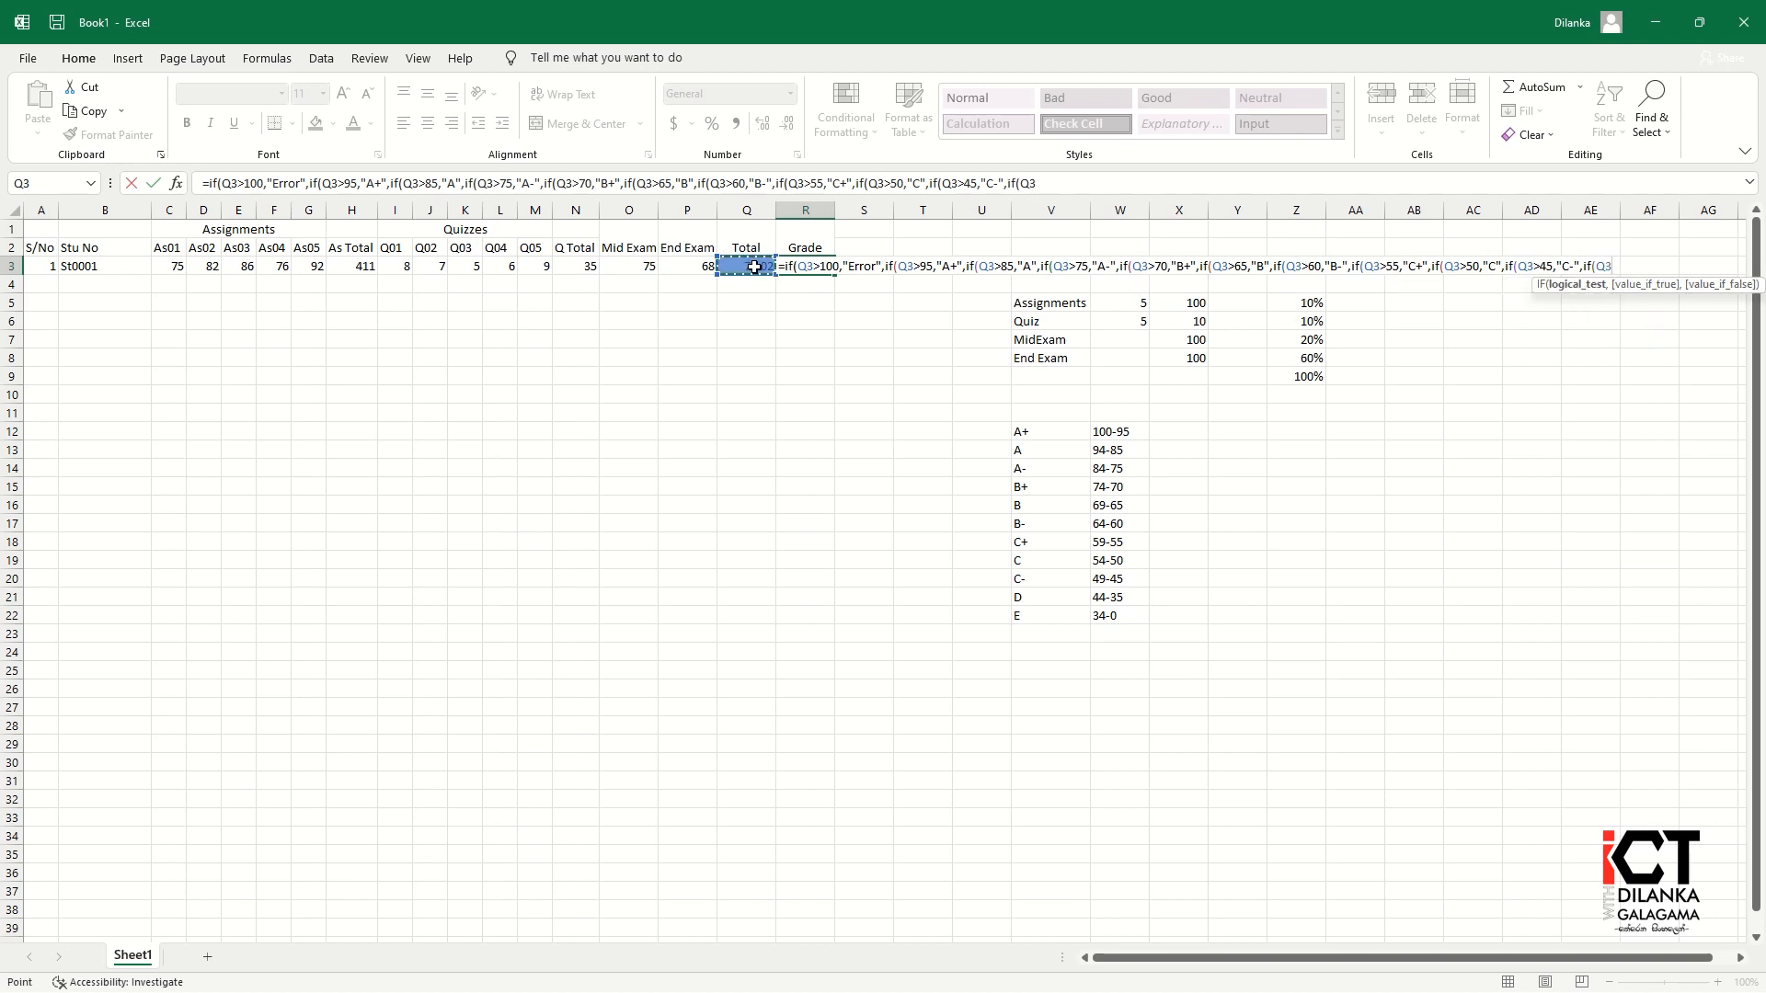
text(>35,")
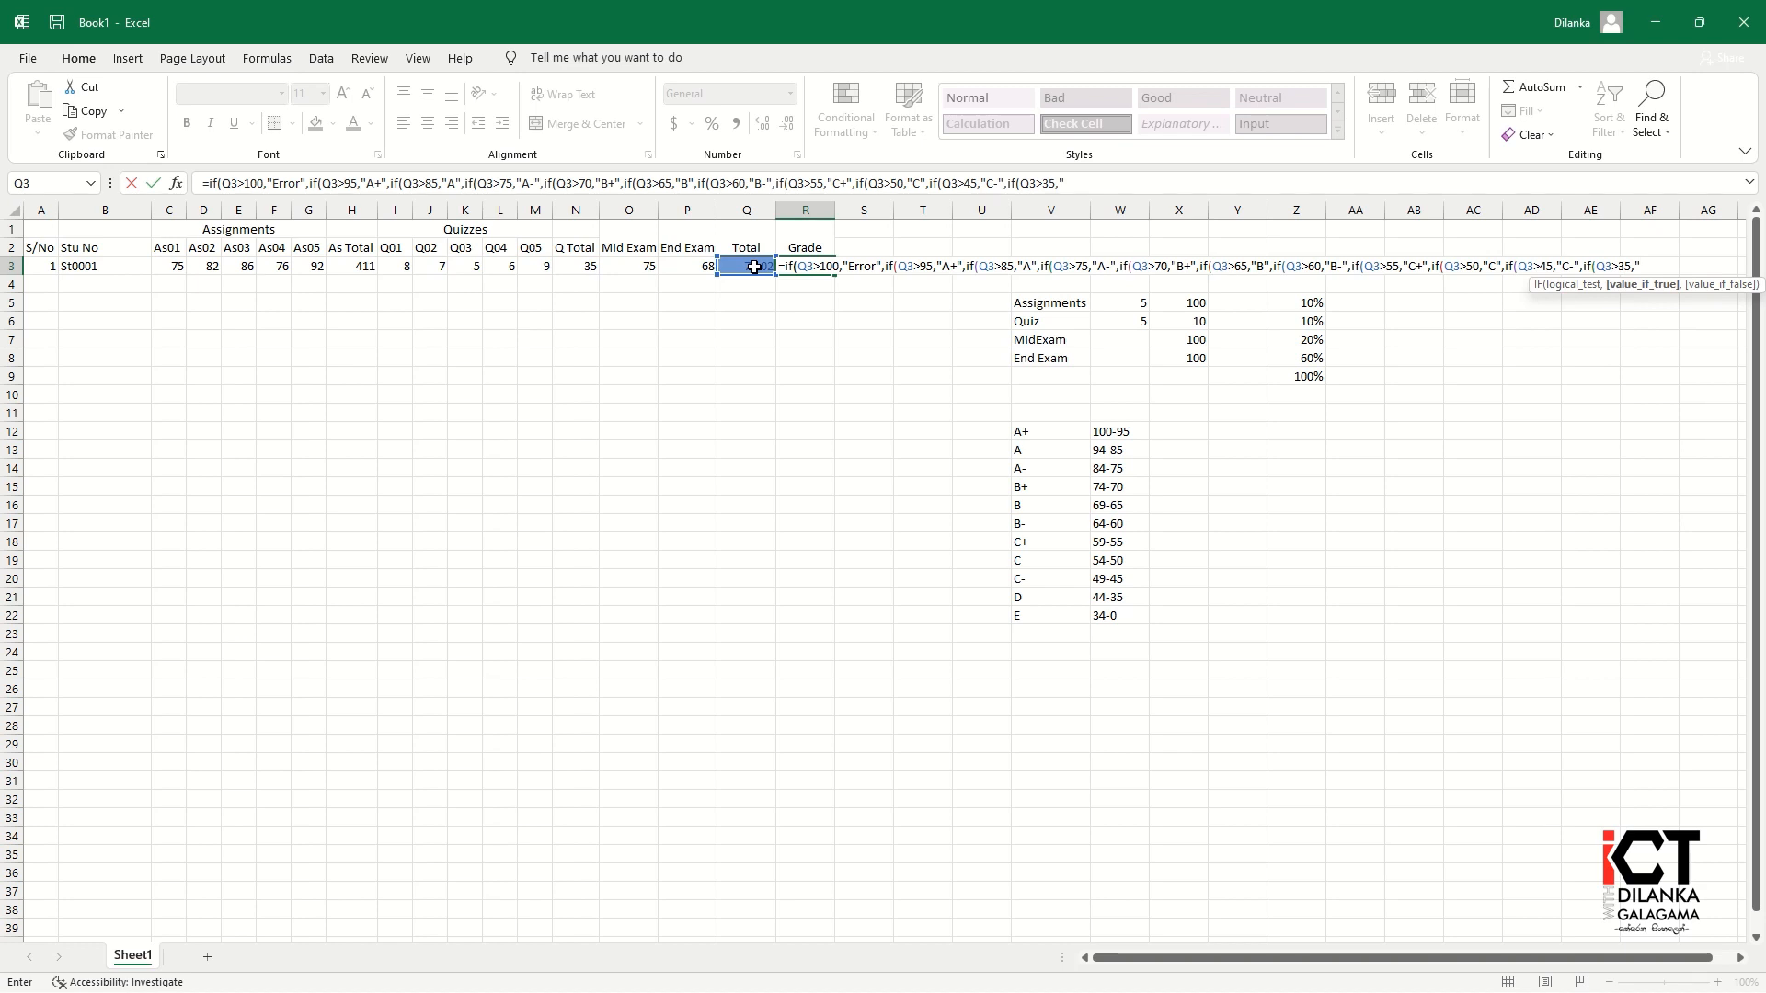
text(D",if)
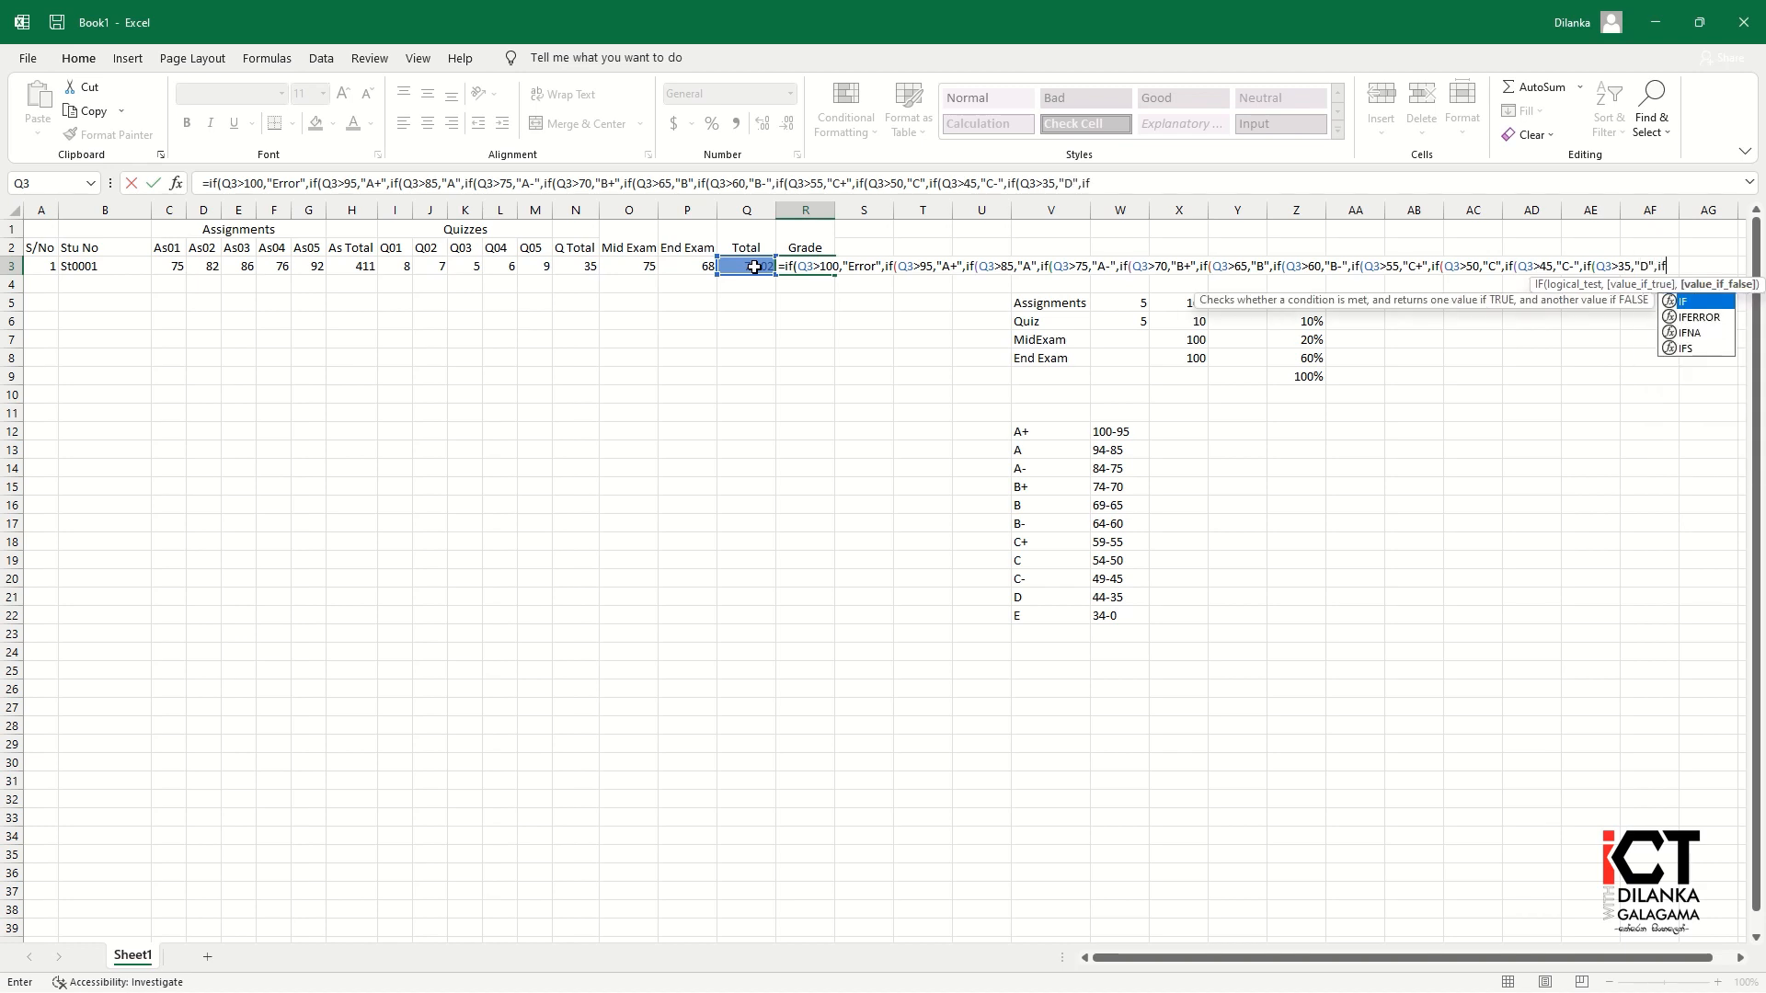
Step: Finish the grade formula with an IF returning "E" when Q3>0, close all nested parentheses and enter it in R3
text((Q3>0)
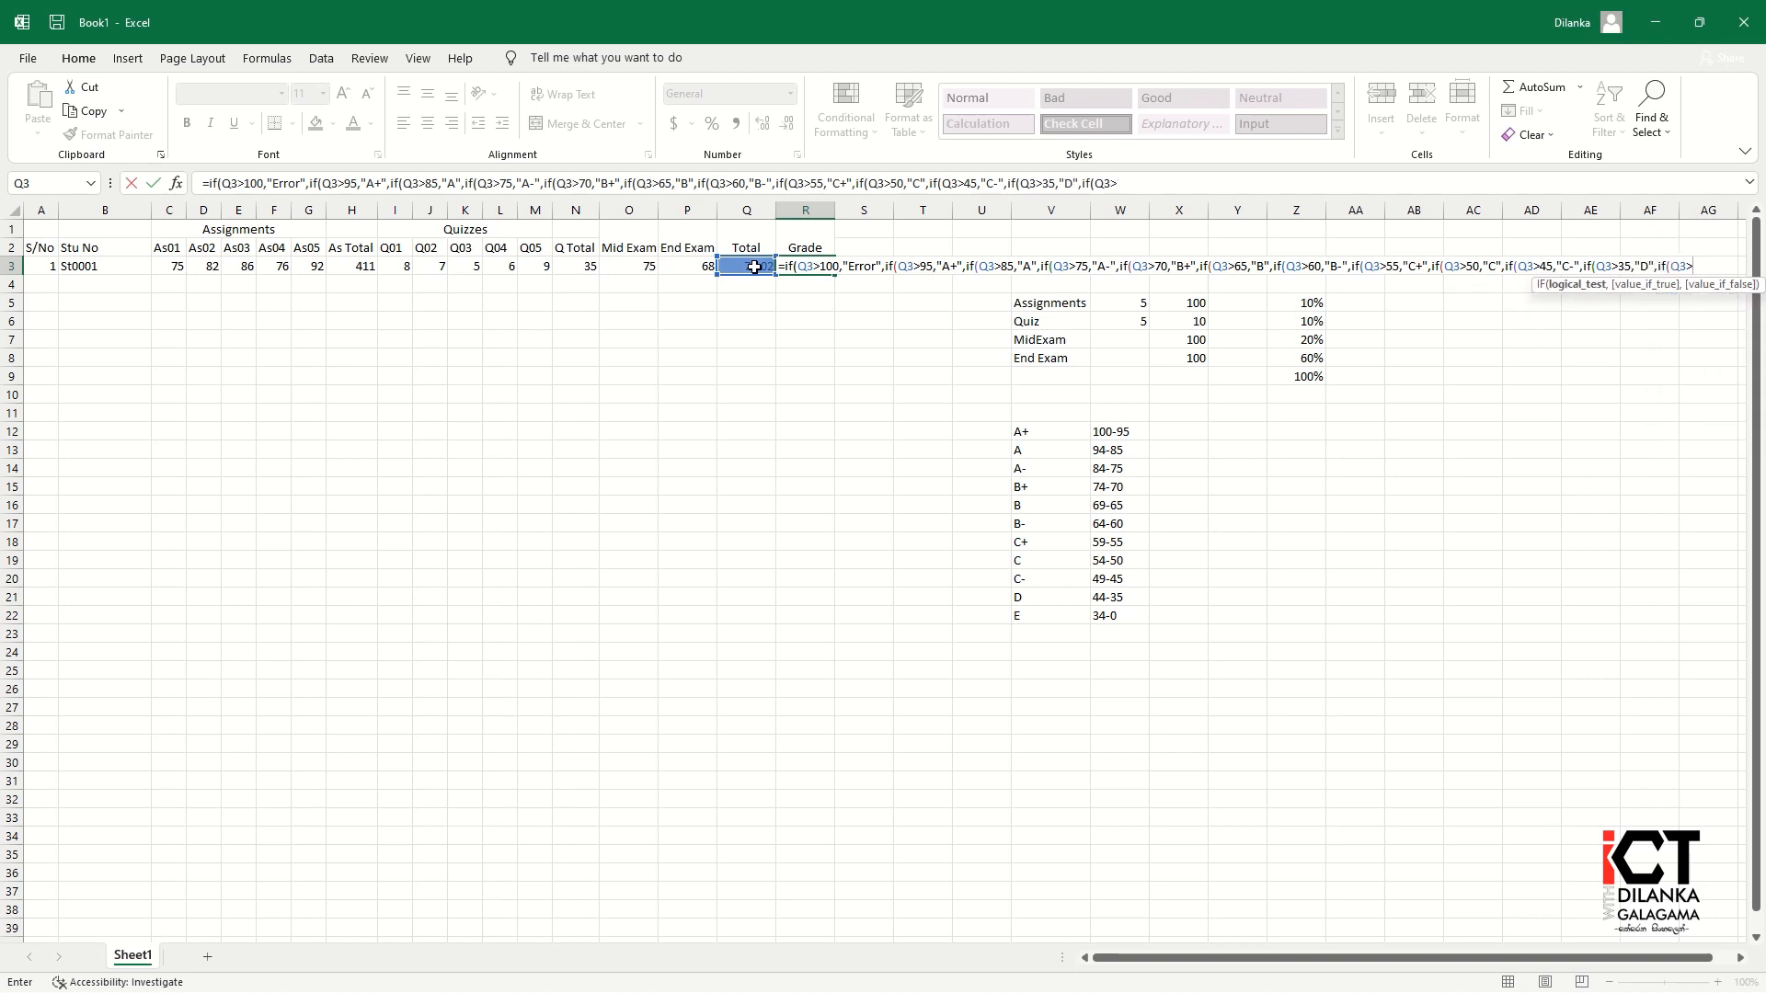
text(,"E"))))))))
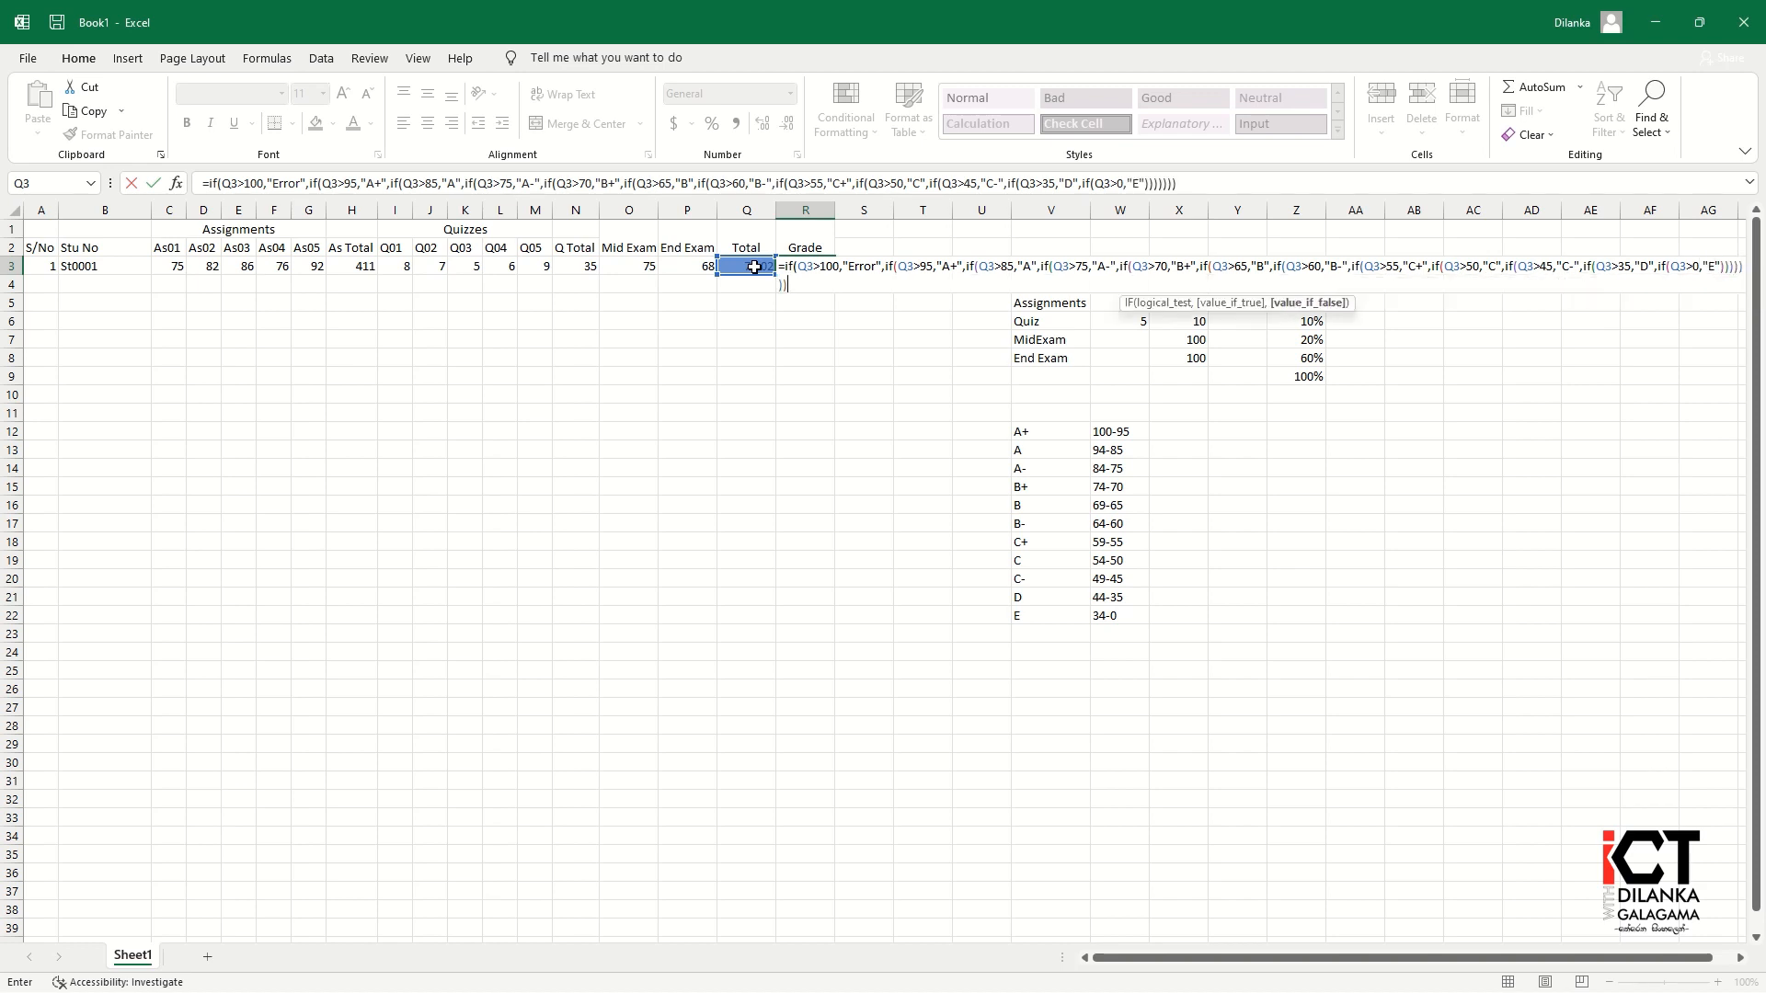
text()))))
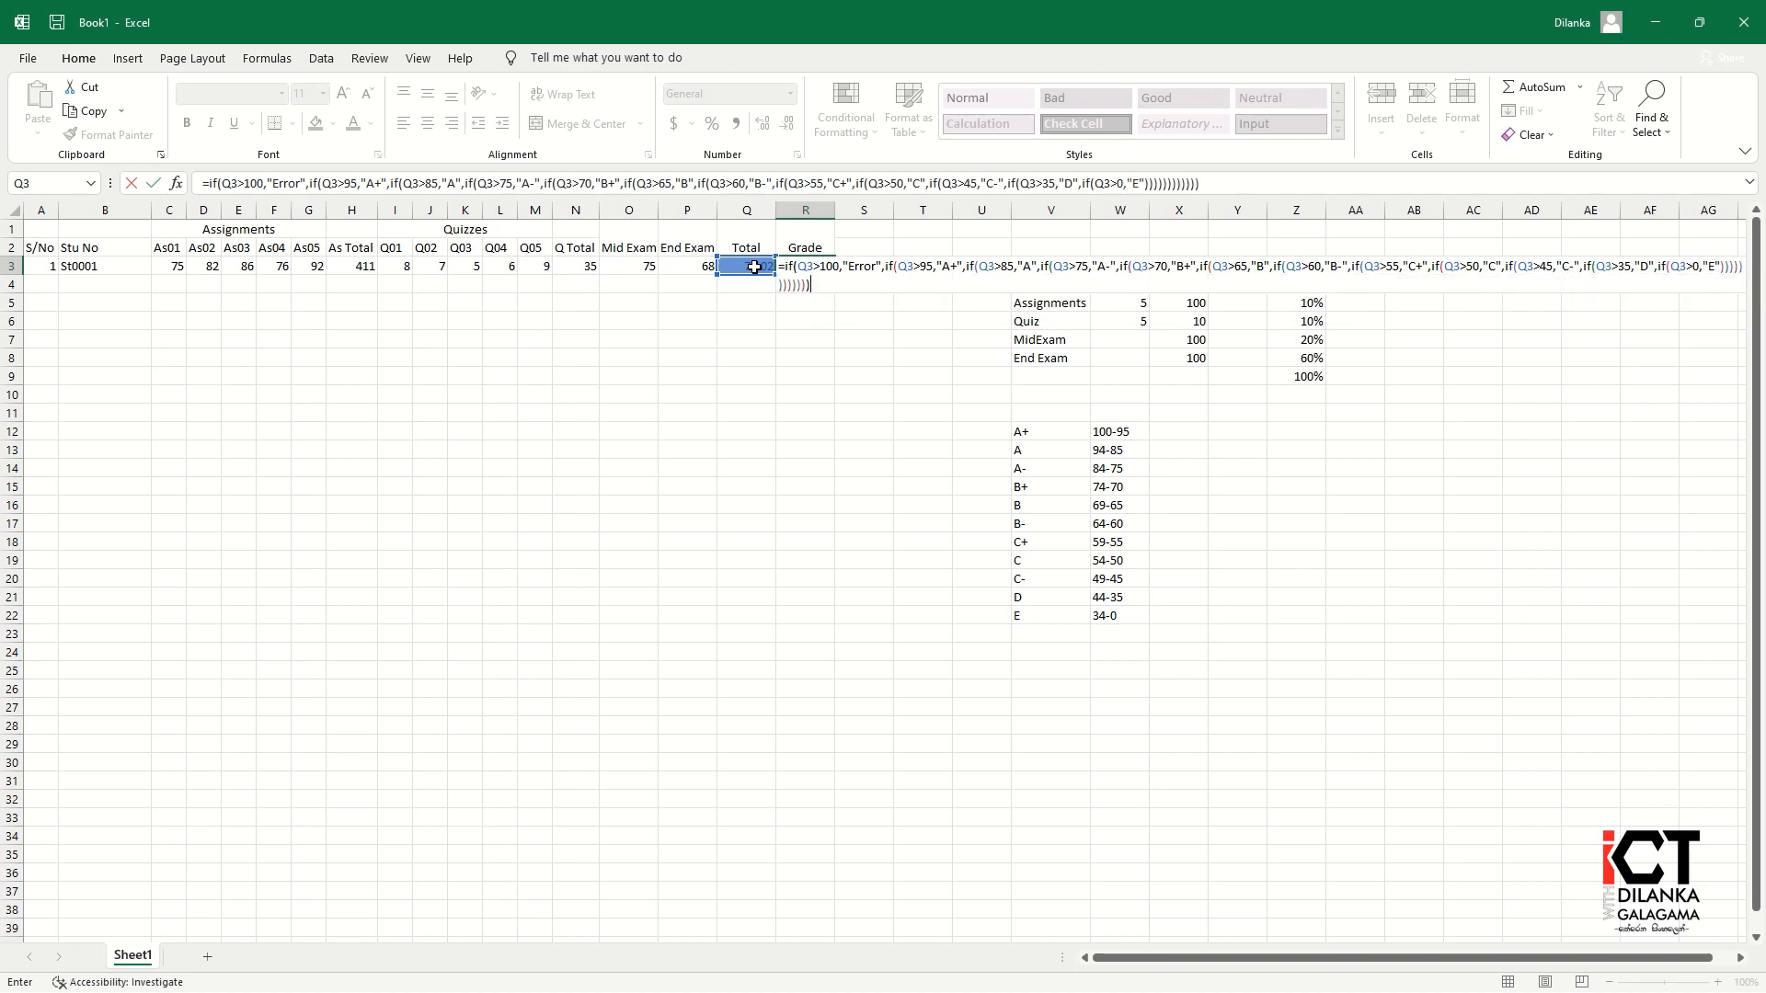
key(Return)
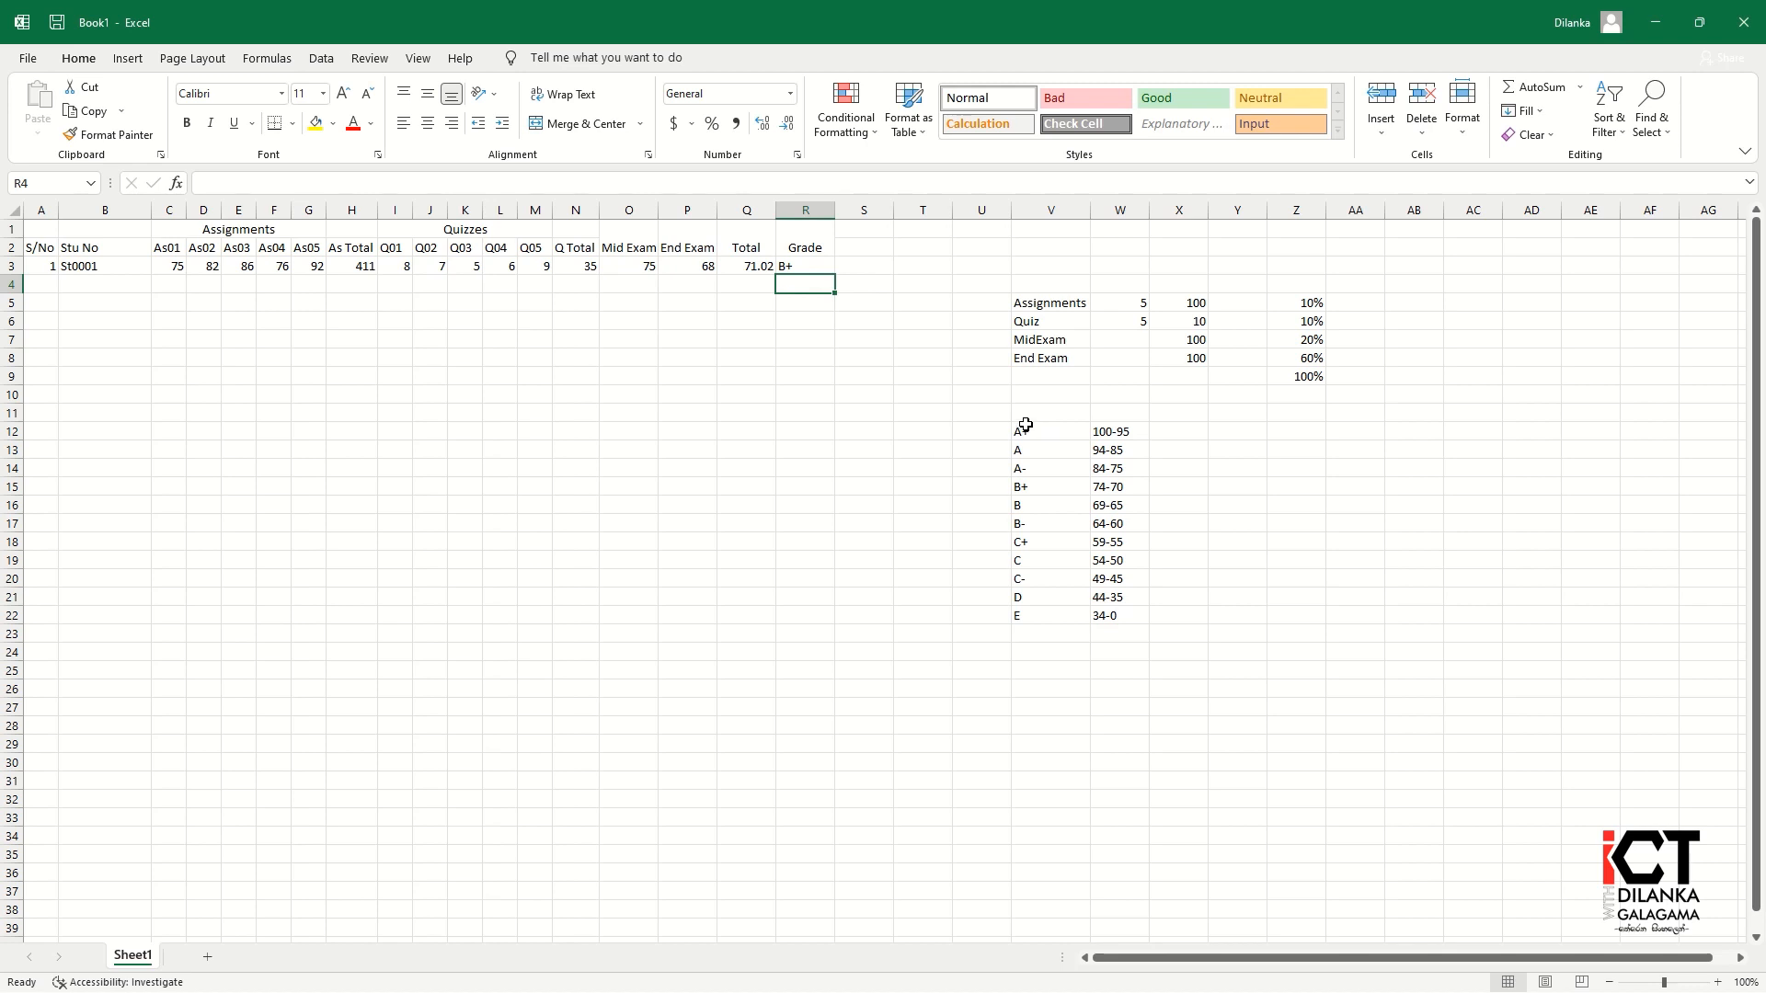
Step: Overwrite the total in Q3 with 95 to test the grade formula at the A+ boundary
click(757, 267)
text(95)
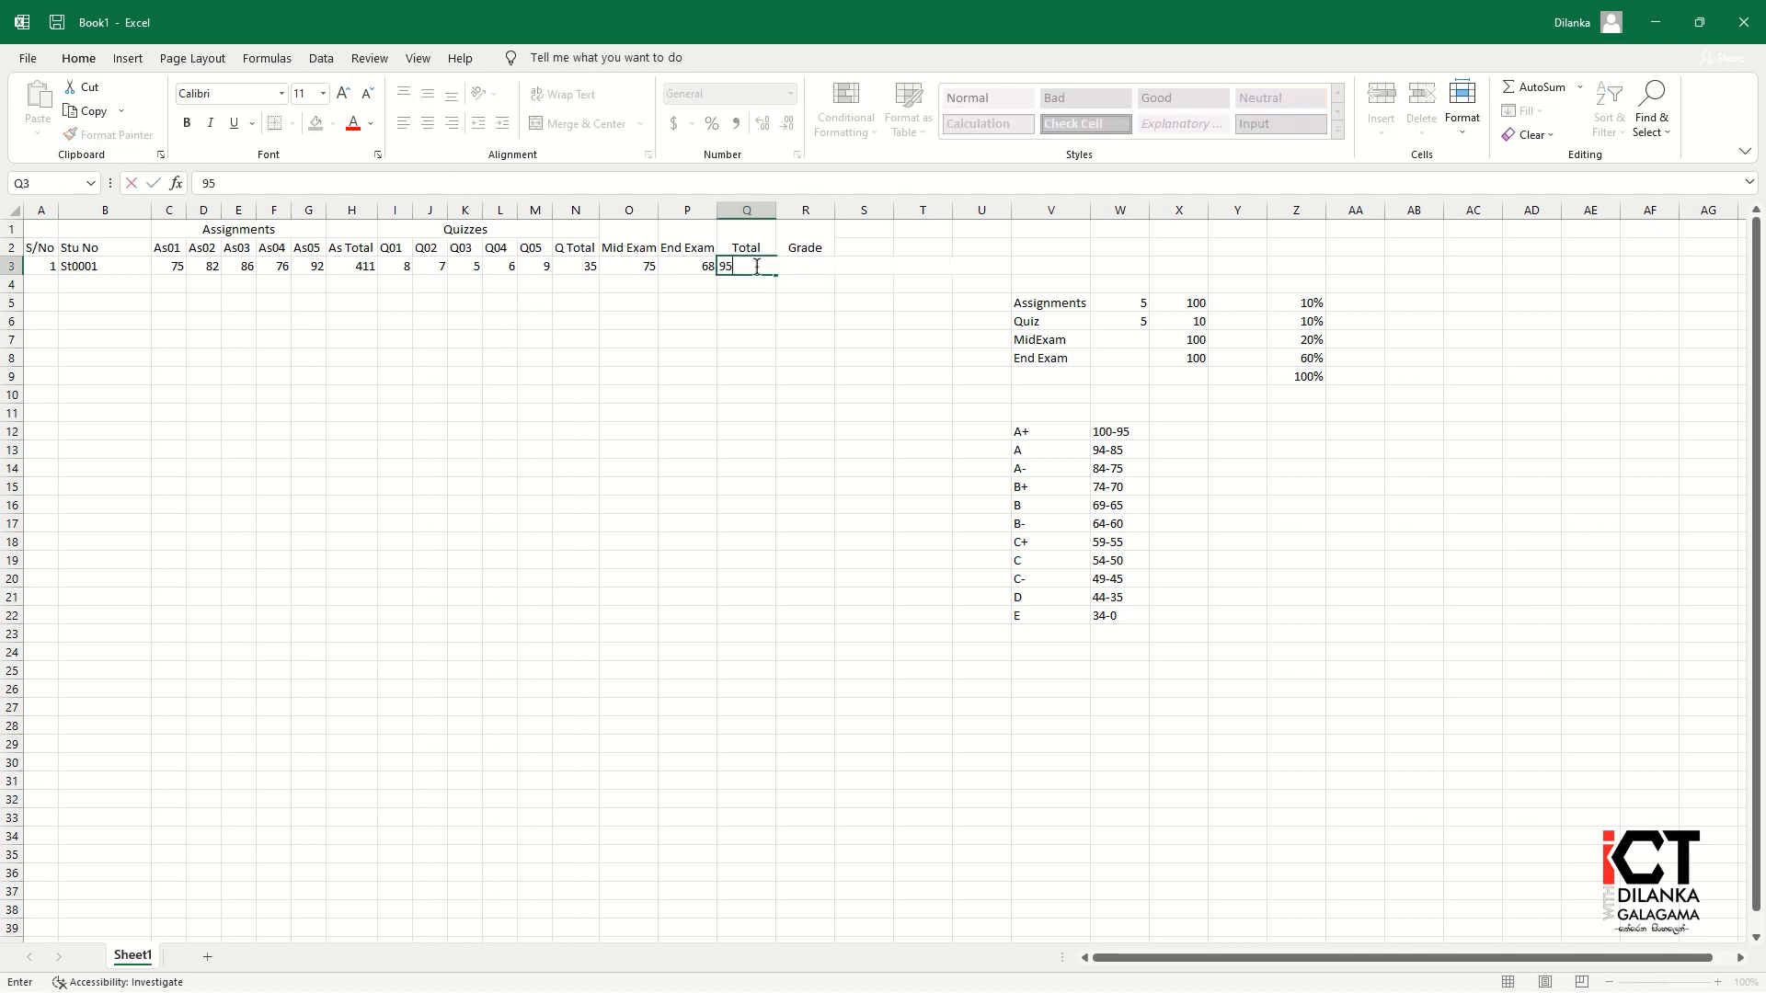
key(Return)
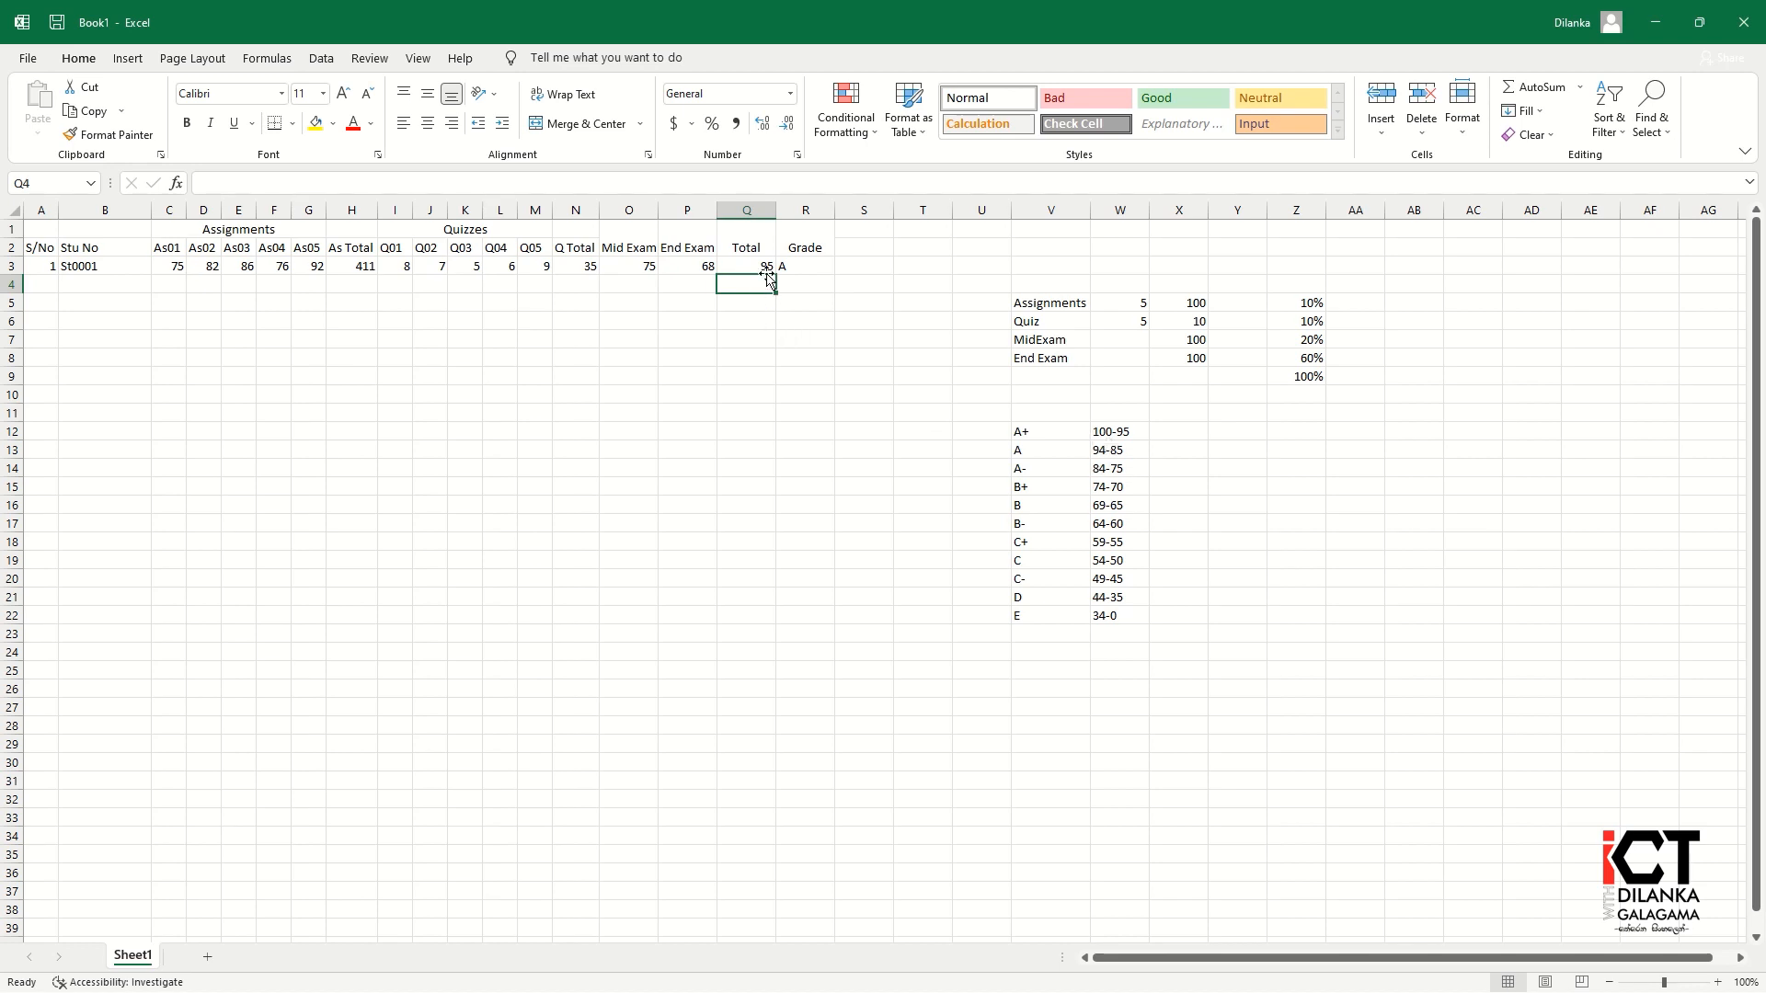
Step: Edit the grade formula in R3 so the A+, A and A- conditions test Q3>=95, Q3>=85 and Q3>=75
double_click(800, 266)
text(=IF(Q3>100,"Error",IF(Q3>95,"A+",IF(Q3>85,"A",IF(Q3>75,"A-",IF(Q3>70,"B+",IF(Q3>65,"B",IF(Q3>60,"B-",IF(Q3>55,"C+",IF(Q3>50,"C",IF(Q3>45,"C-",IF(Q3>35,"D",IF(Q3>0,"E")))))))))))))
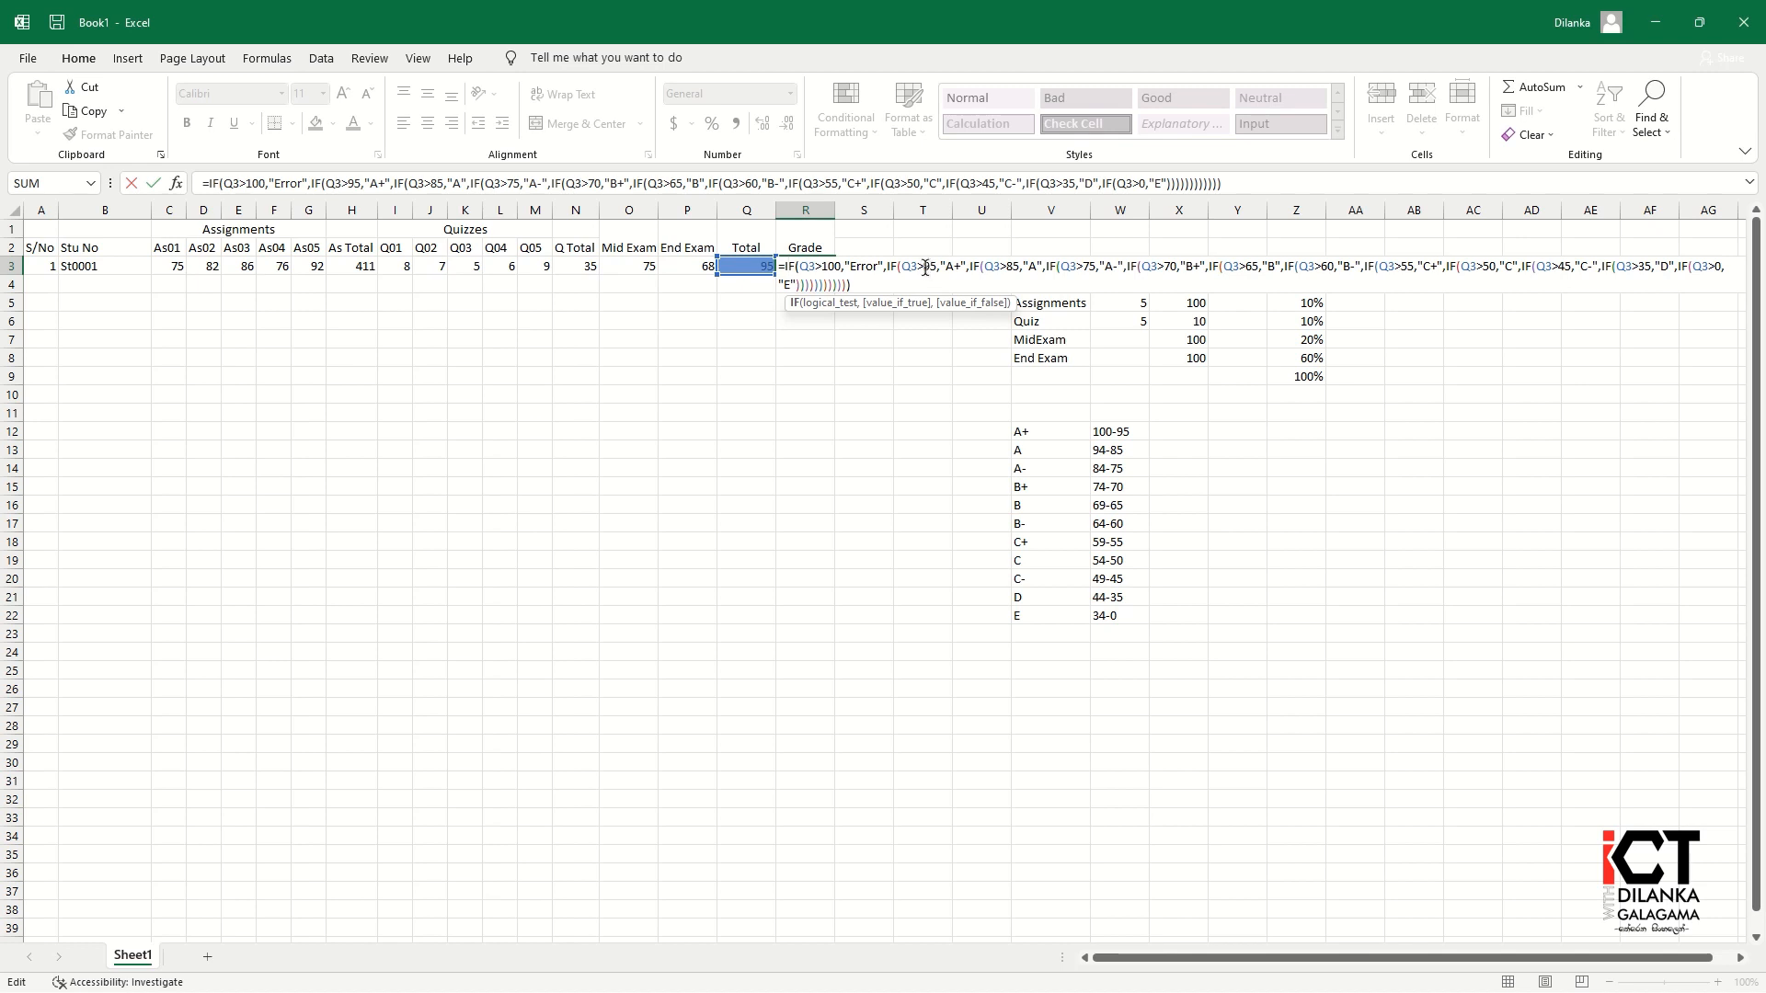
click(924, 267)
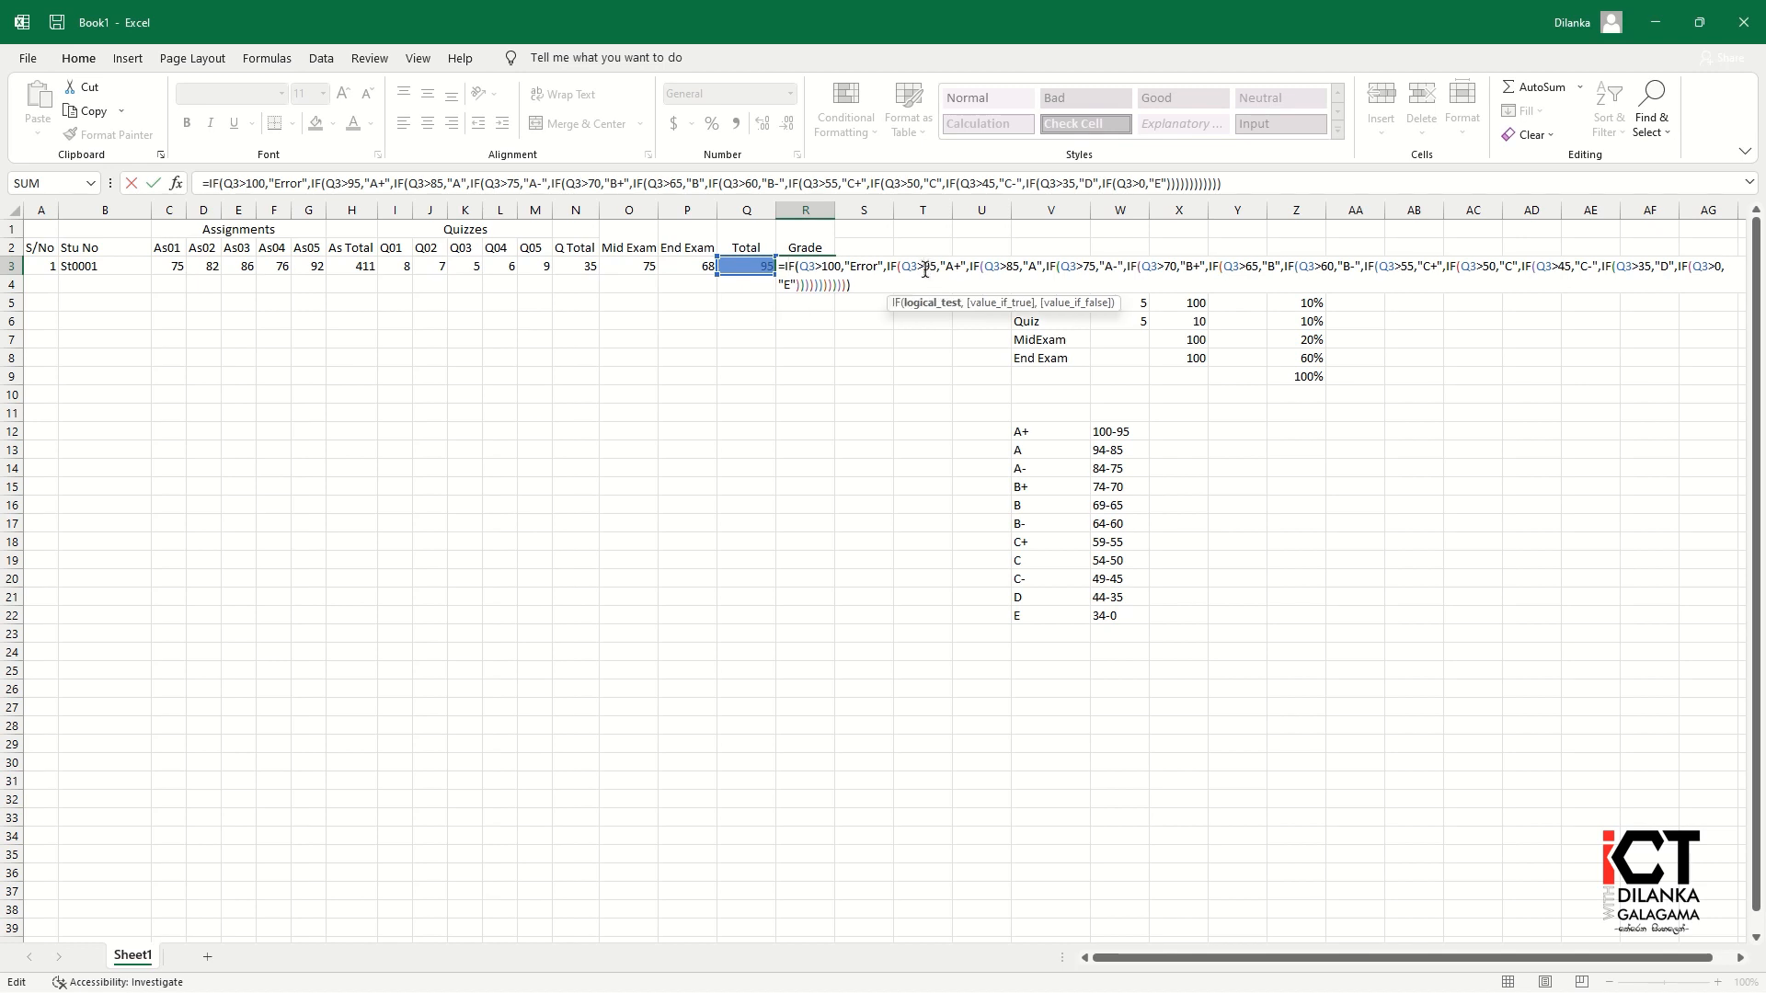
text(=)
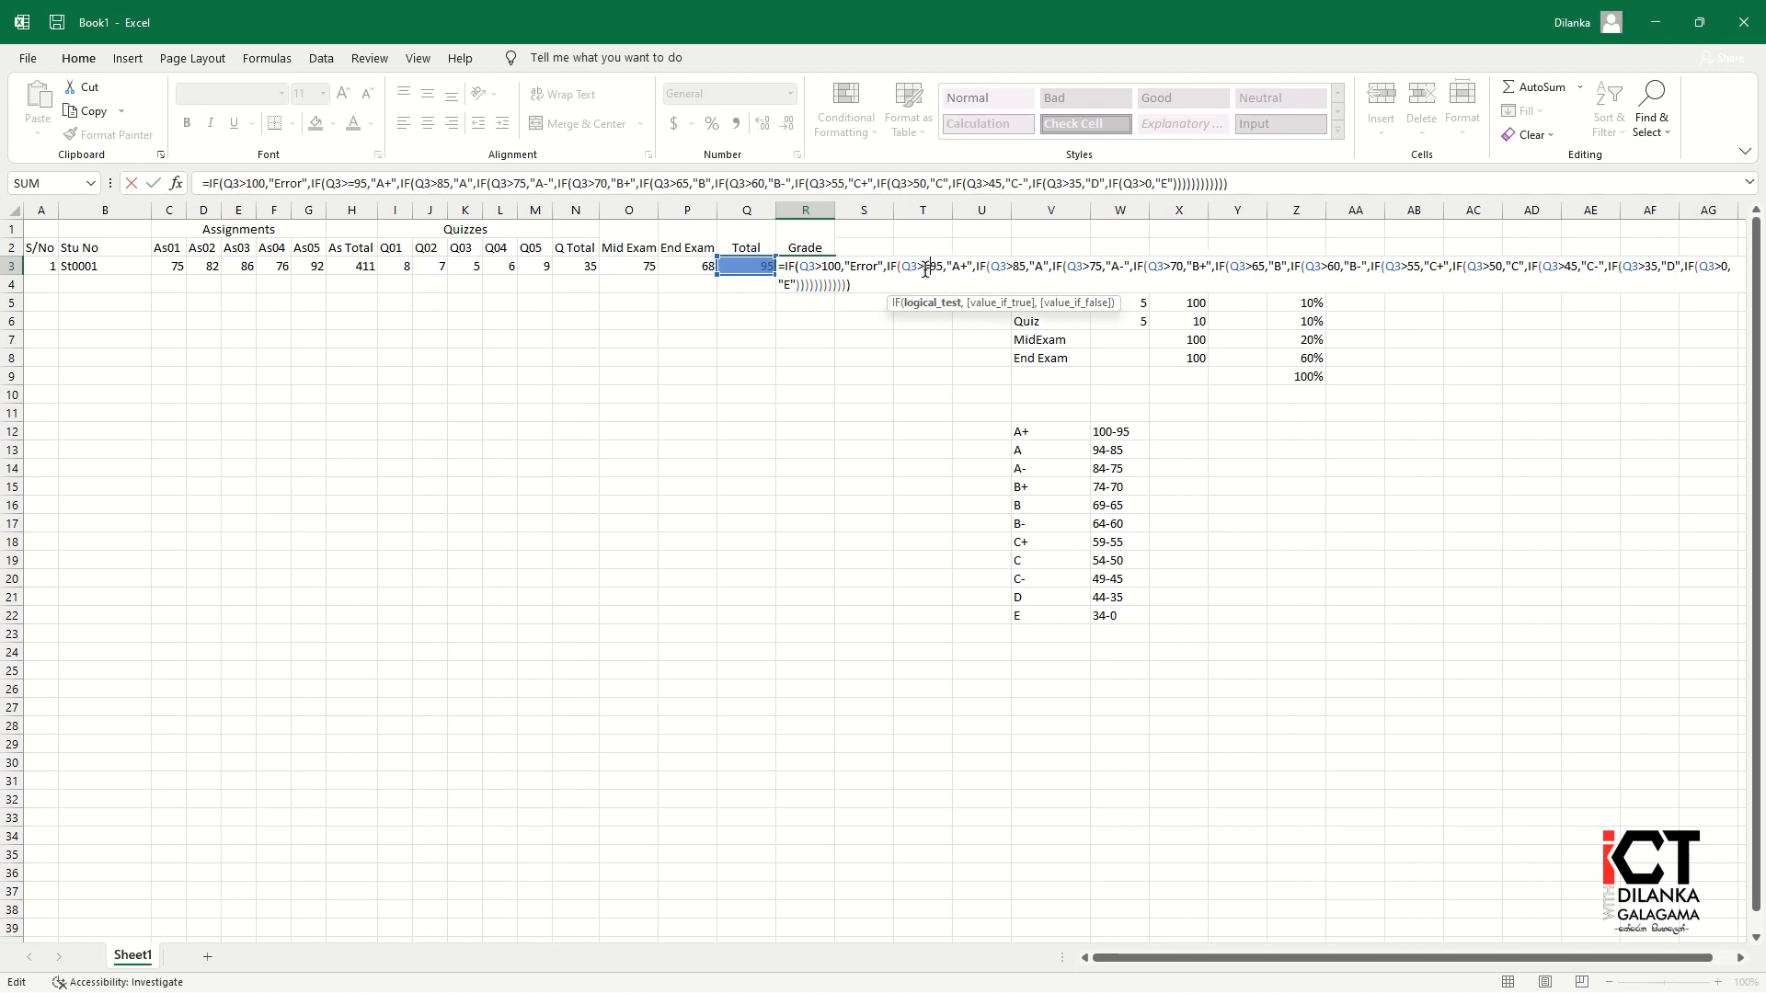
click(1014, 267)
text(=)
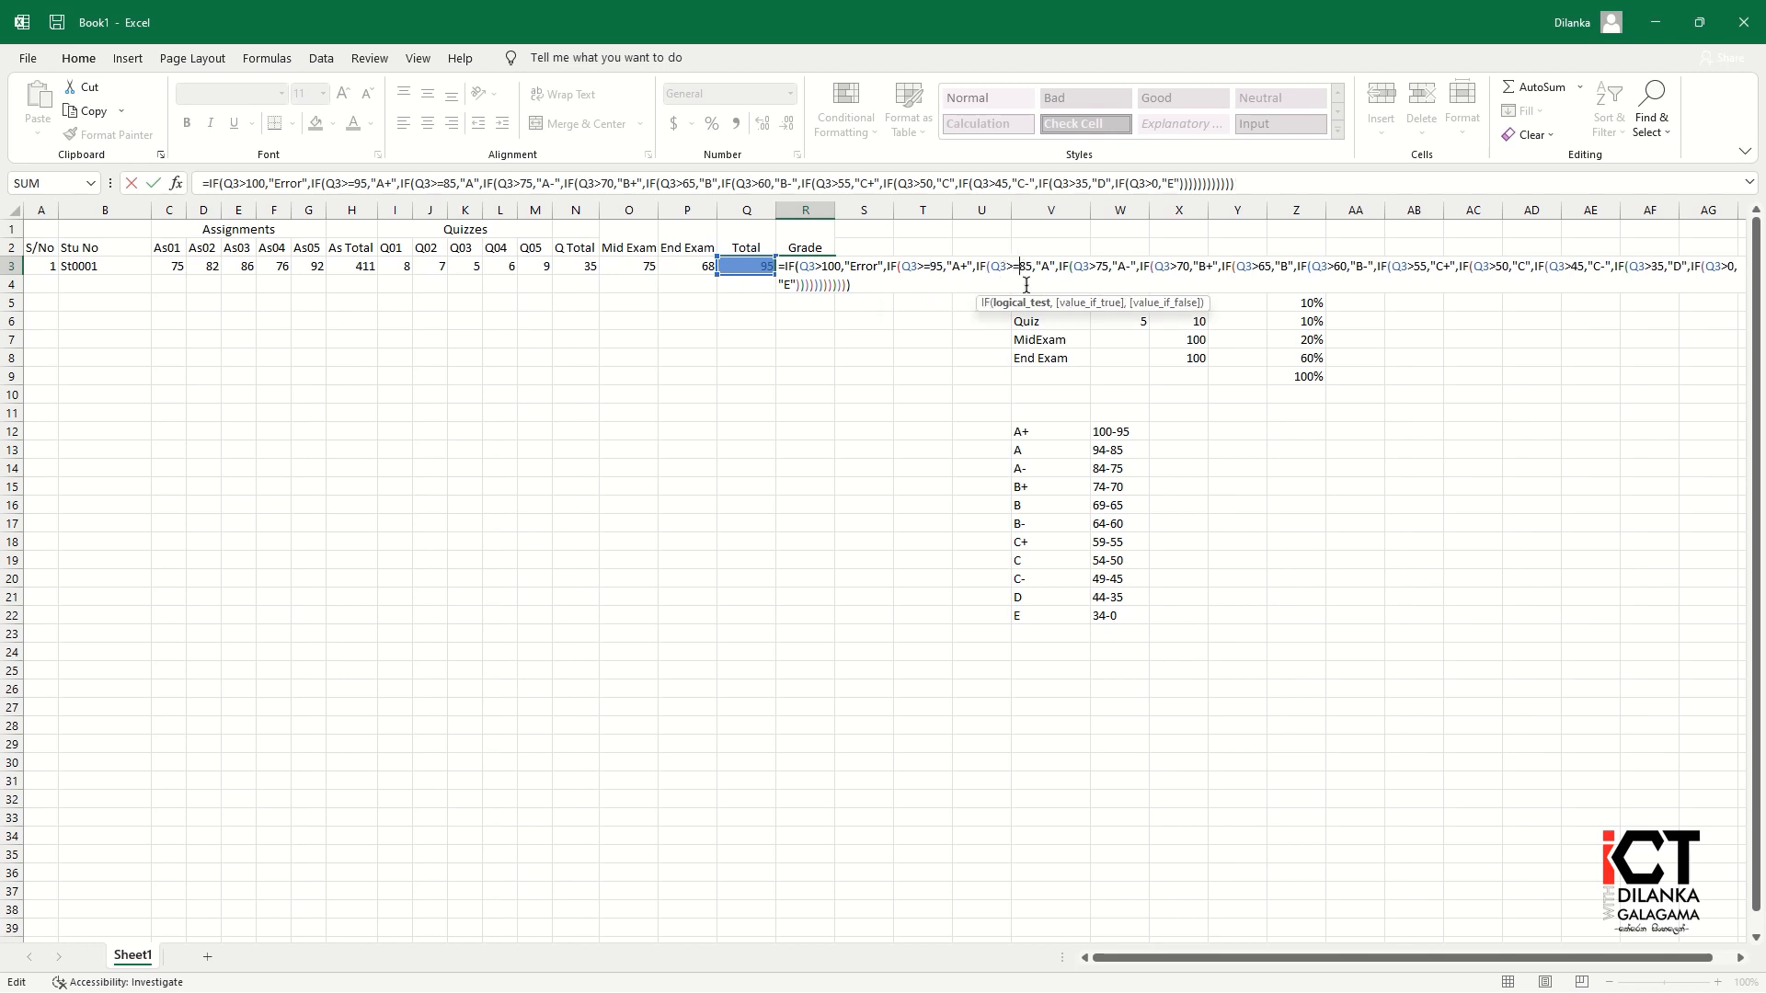
click(1098, 268)
text(=)
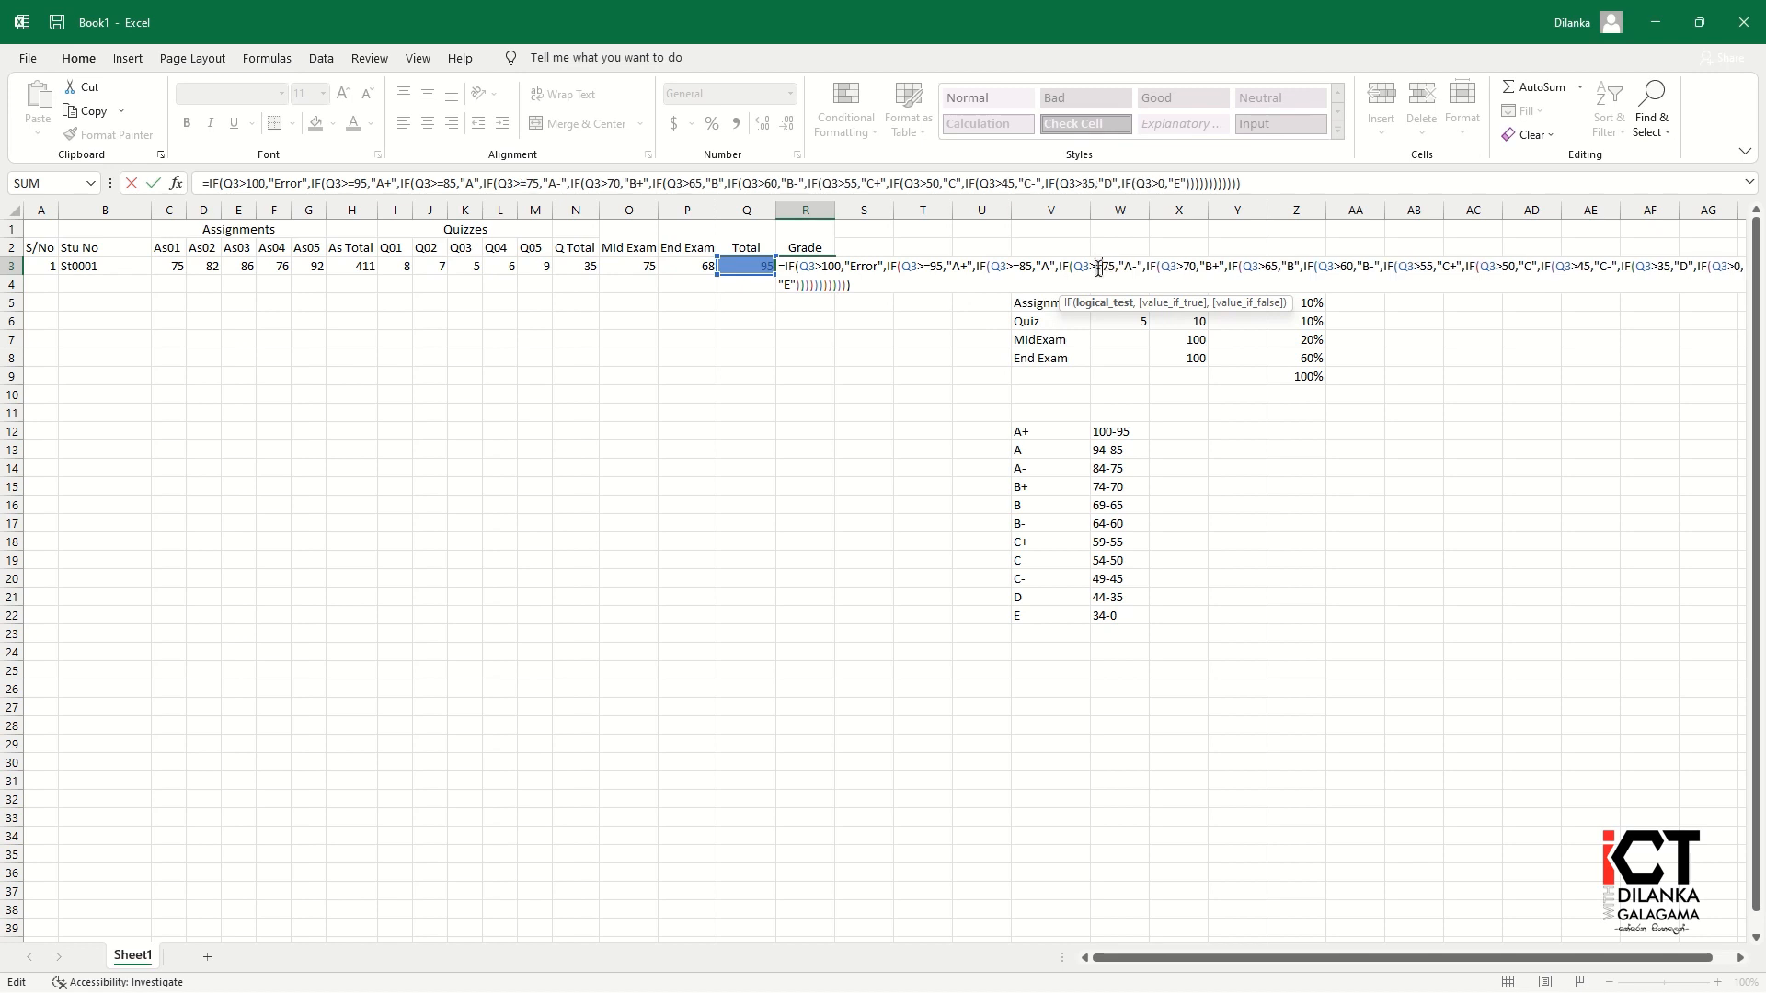
Step: Change the B+, B, B- and C+ conditions in the grade formula to Q3>=70, Q3>=65, Q3>=60 and Q3>=55
click(1183, 268)
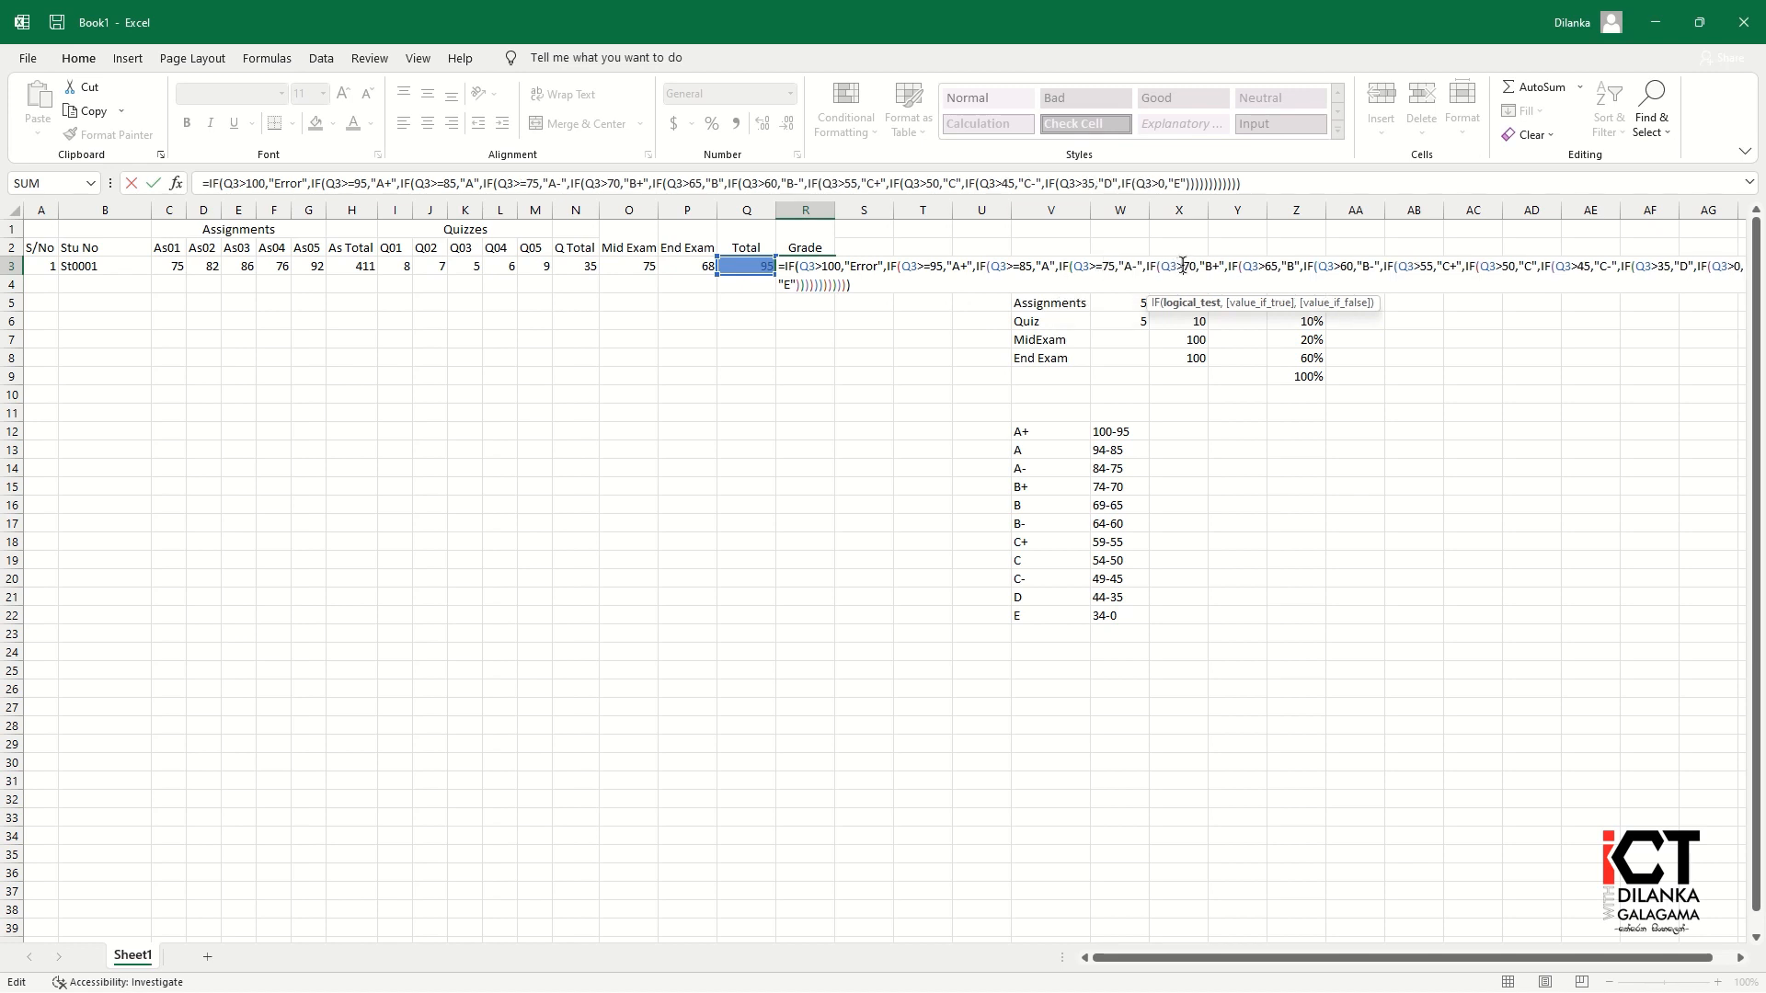
text(=)
click(1275, 268)
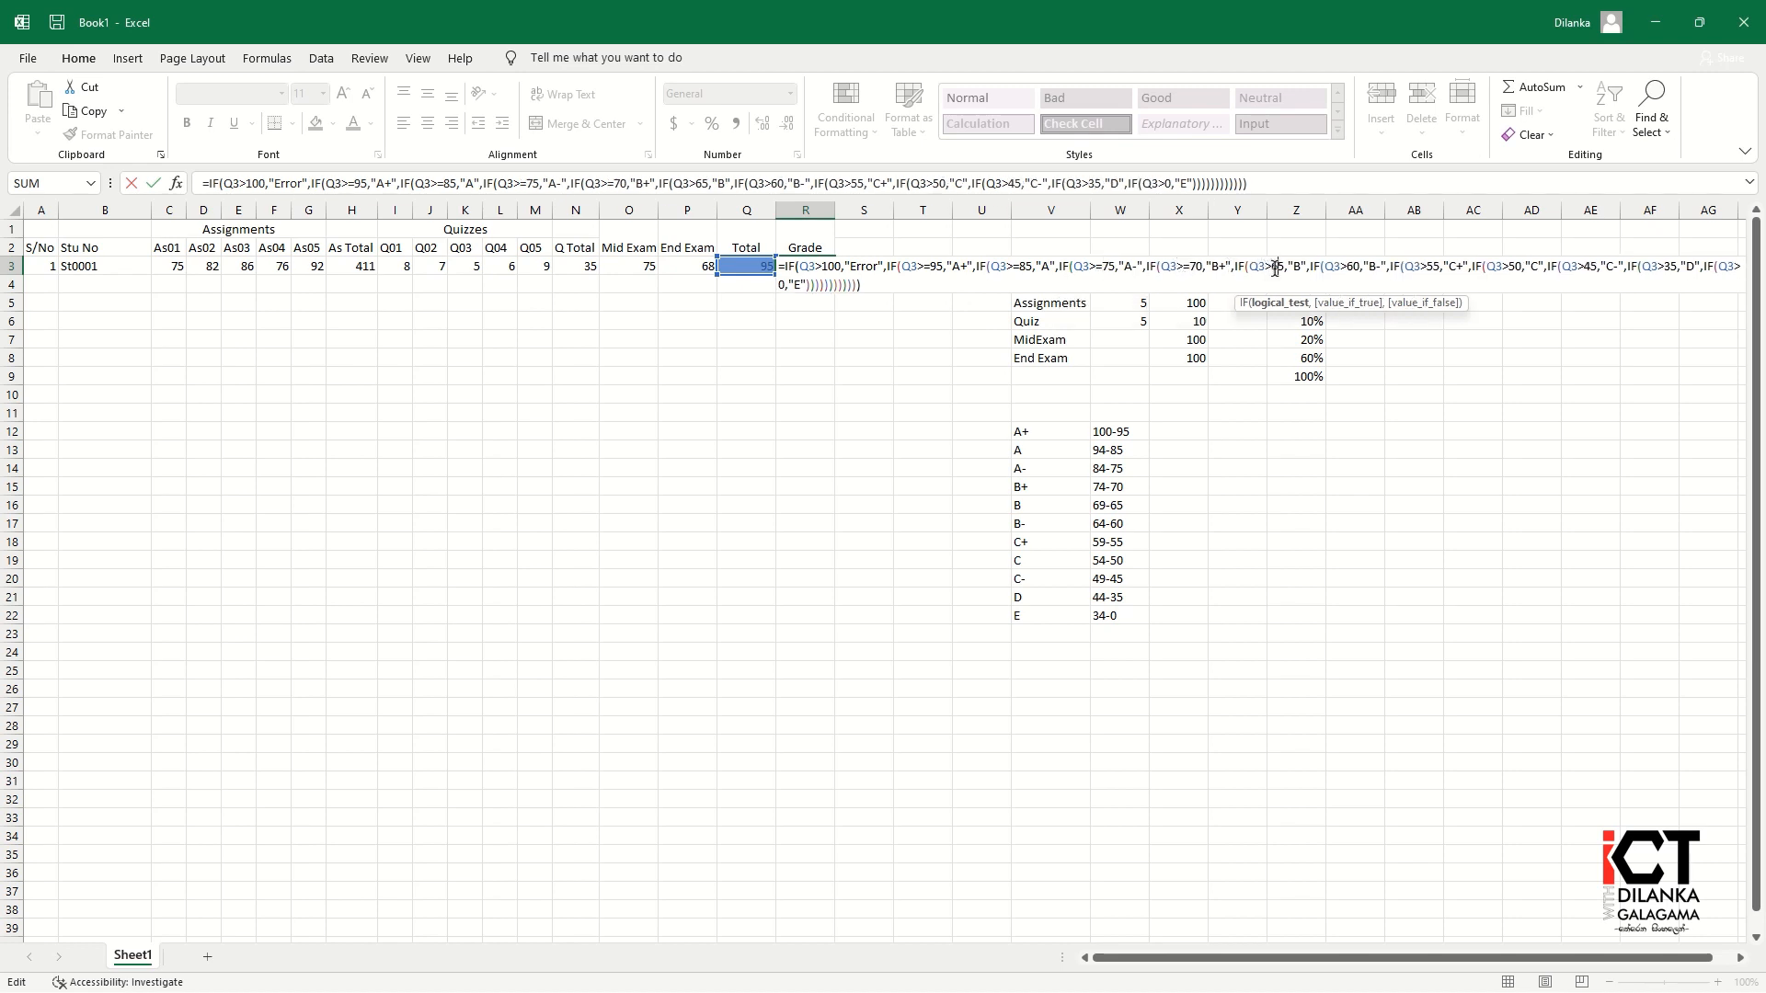
text(=)
click(1357, 268)
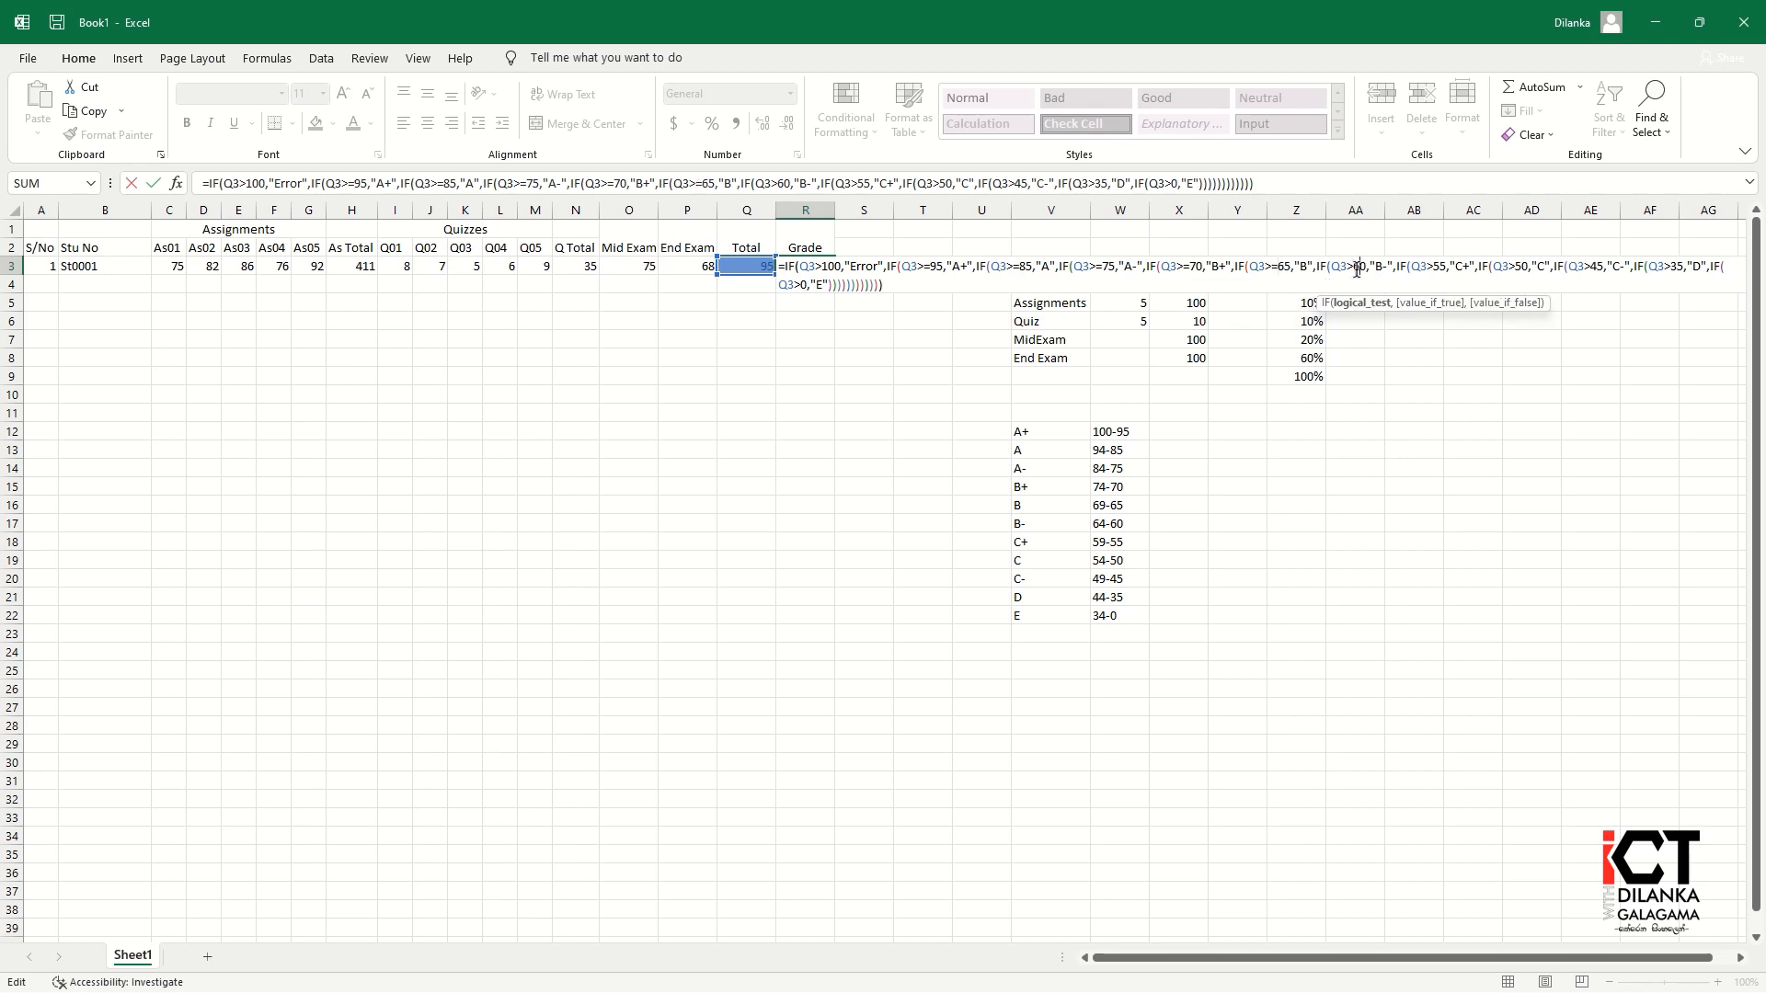
text(=)
click(1446, 268)
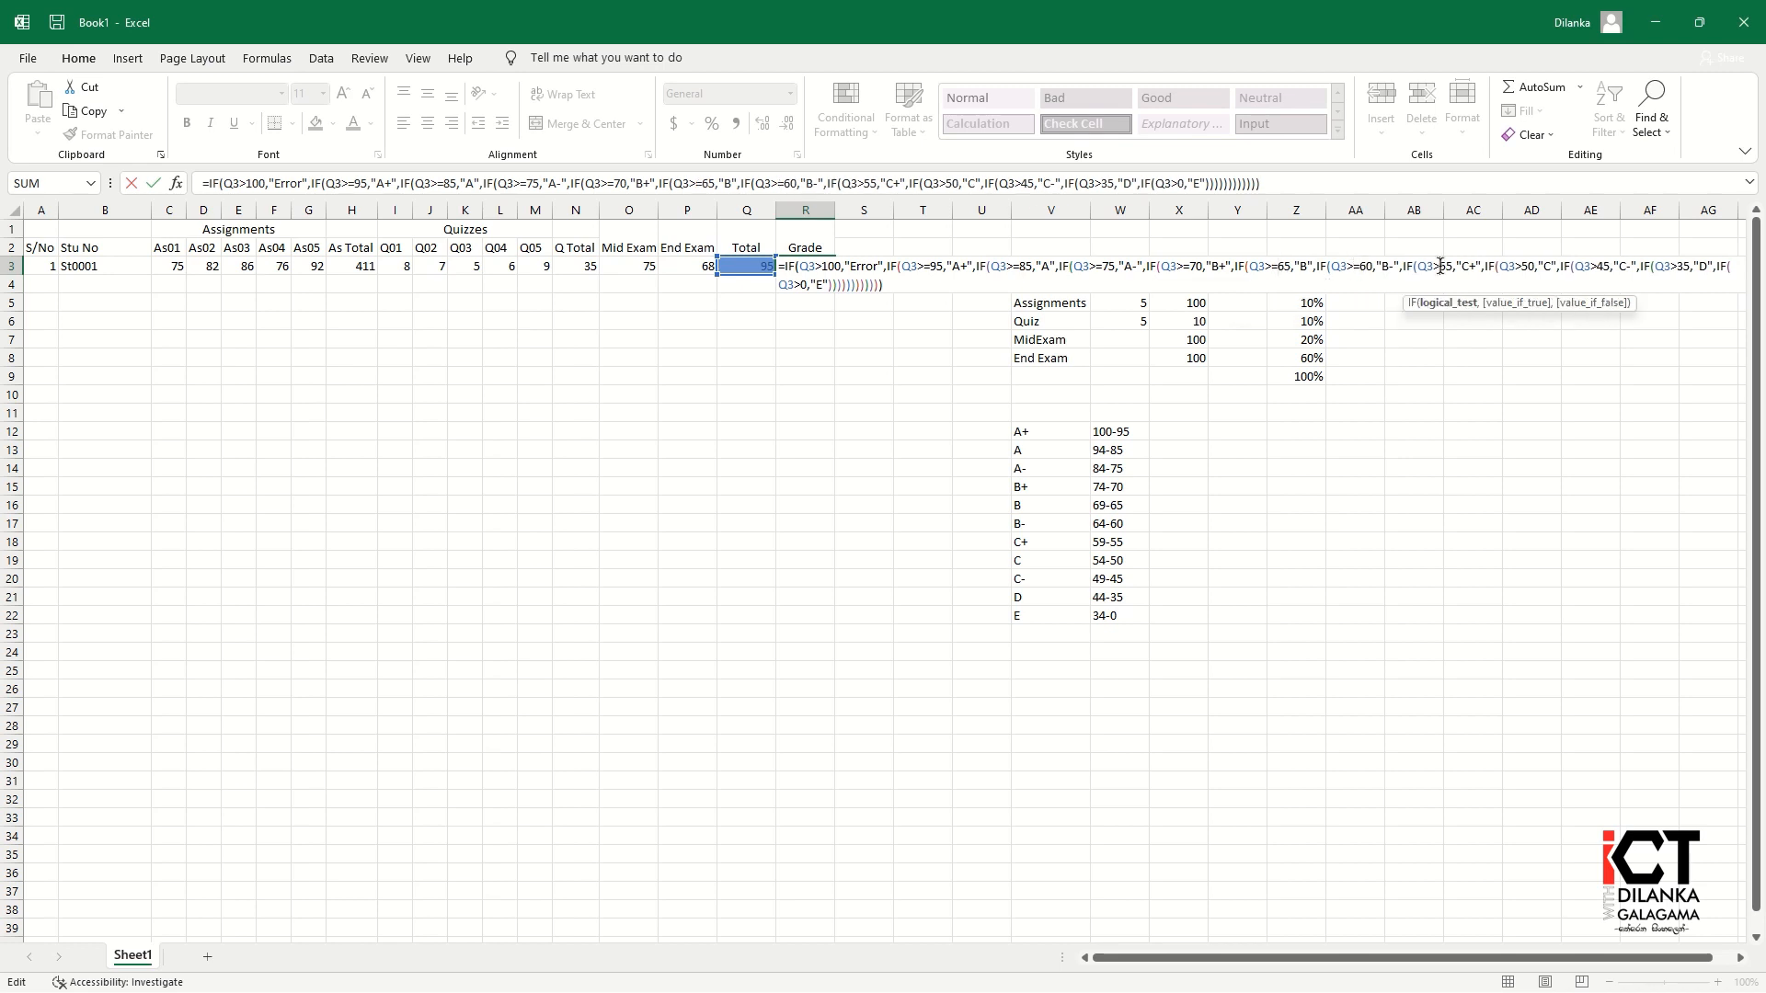
text(=)
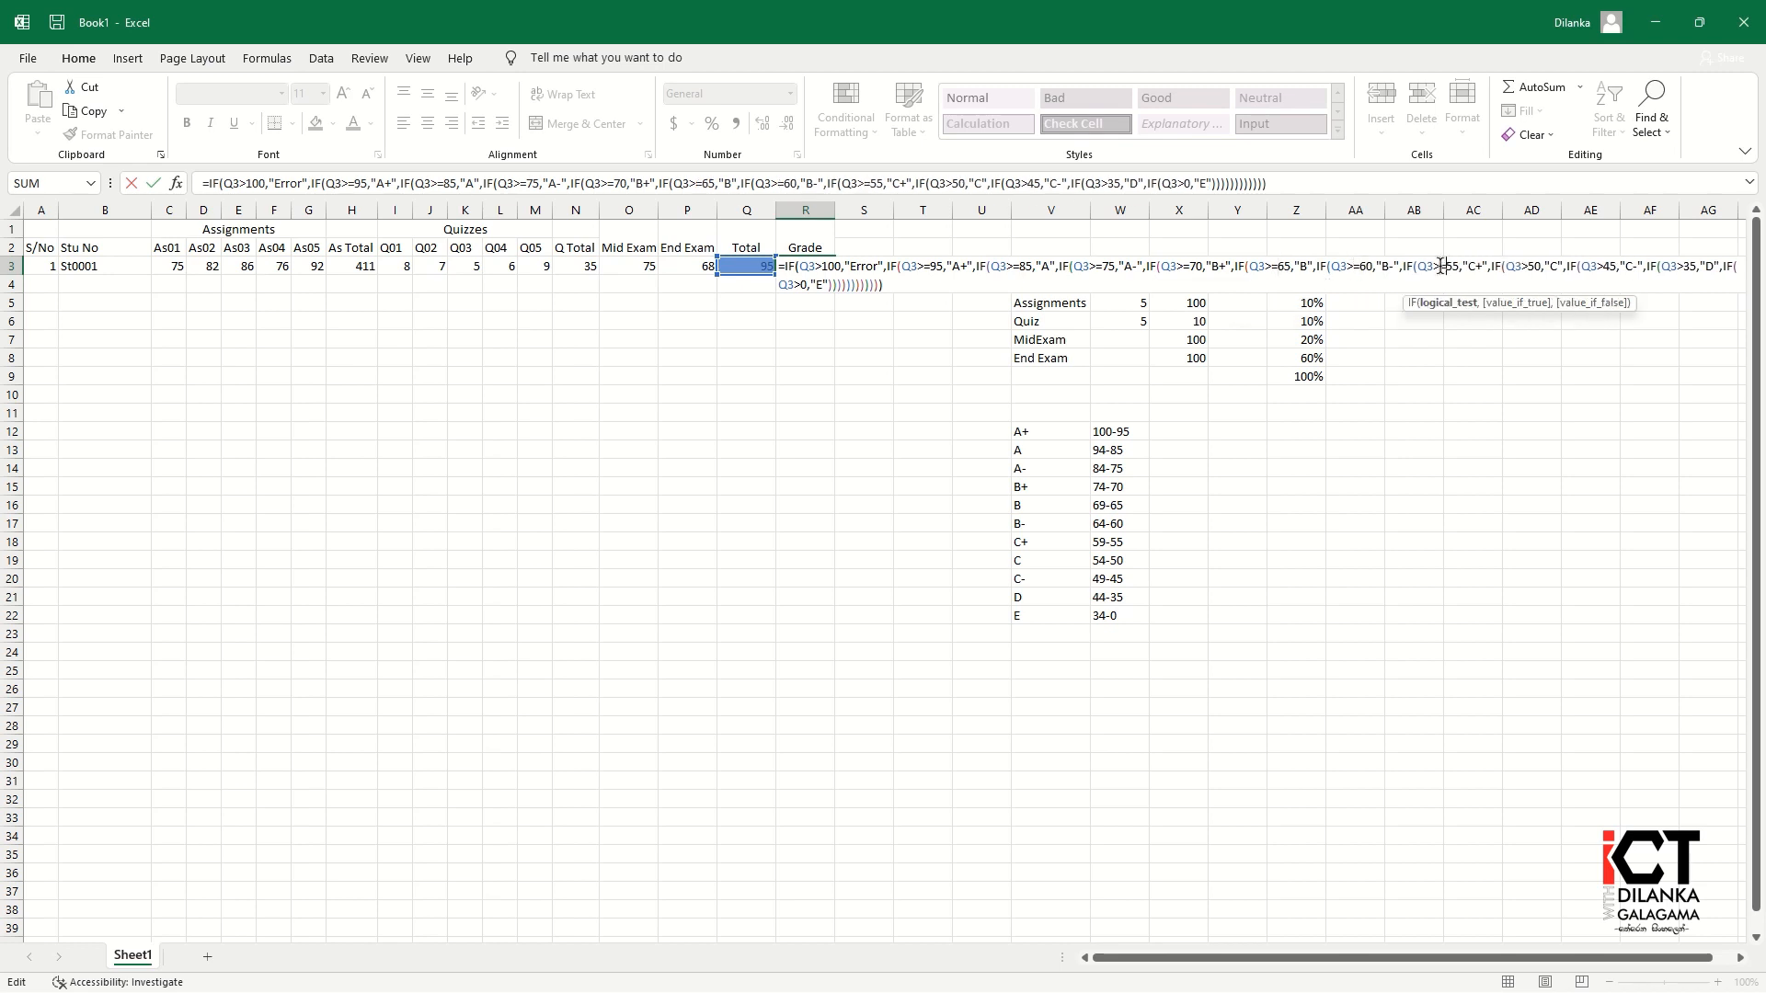
Step: Change the C, C-, D and E conditions in the grade formula to Q3>=50, Q3>=45, Q3>=35 and Q3>=0
click(1529, 267)
text(=)
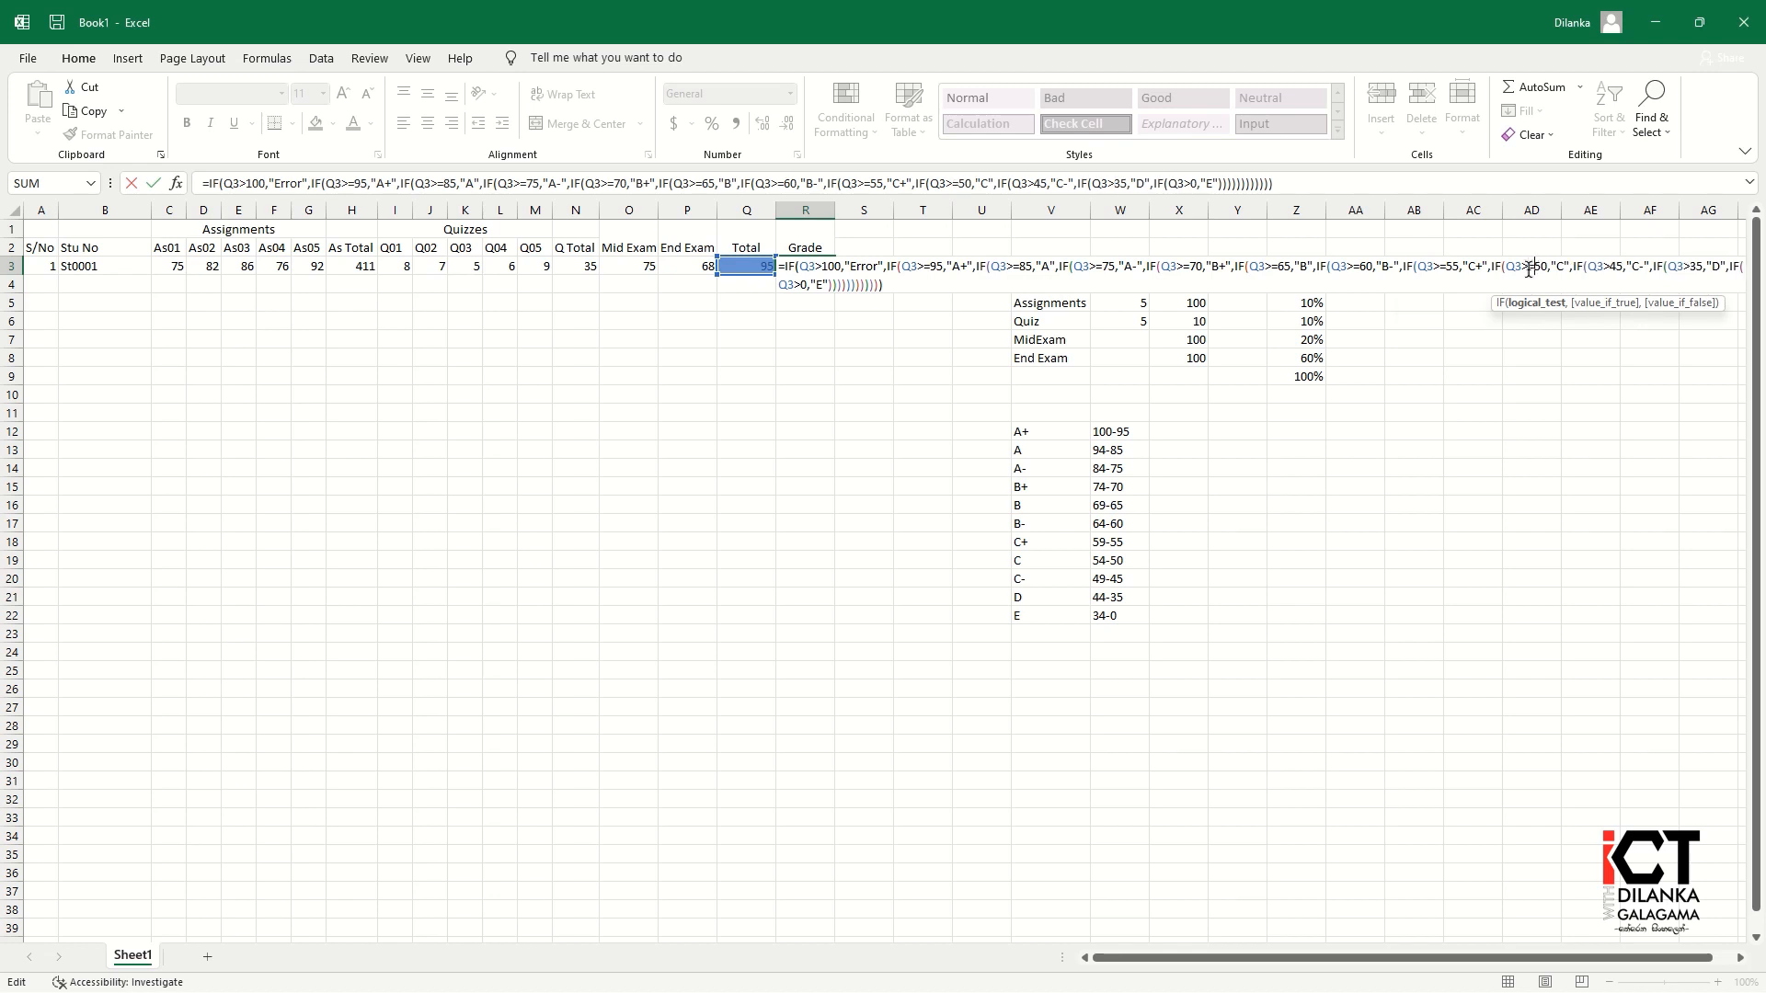
click(1611, 267)
text(=)
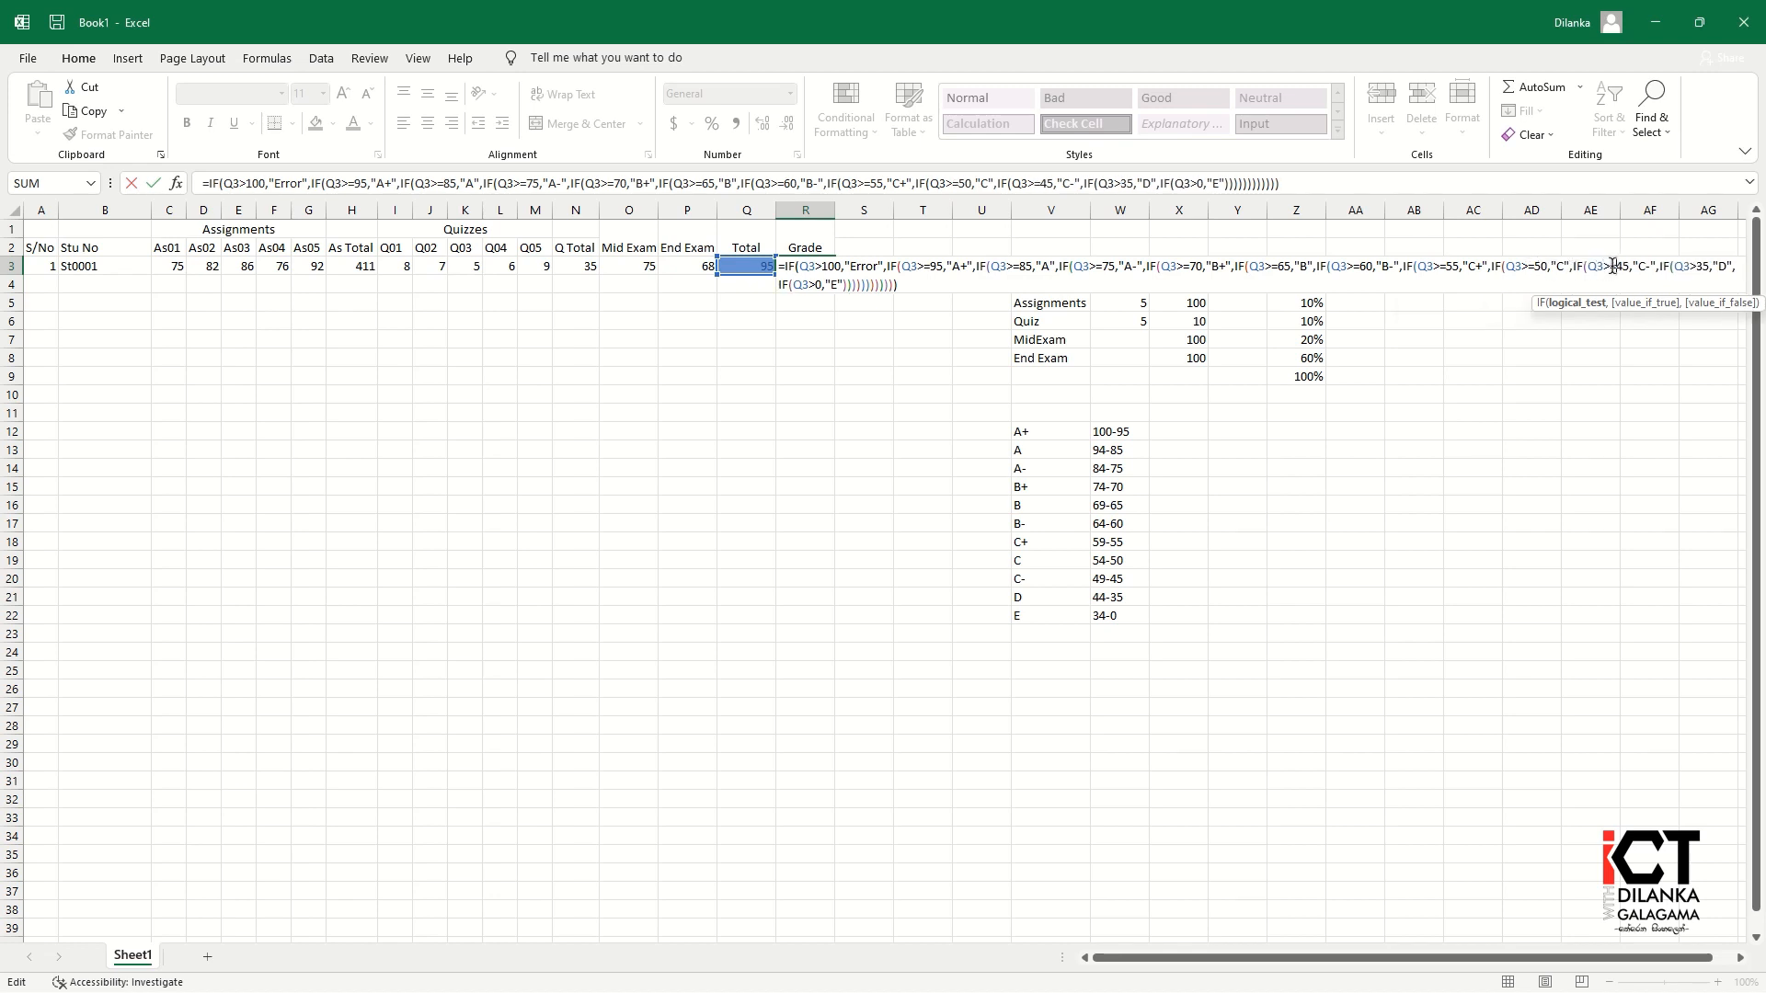
click(1700, 266)
text(=)
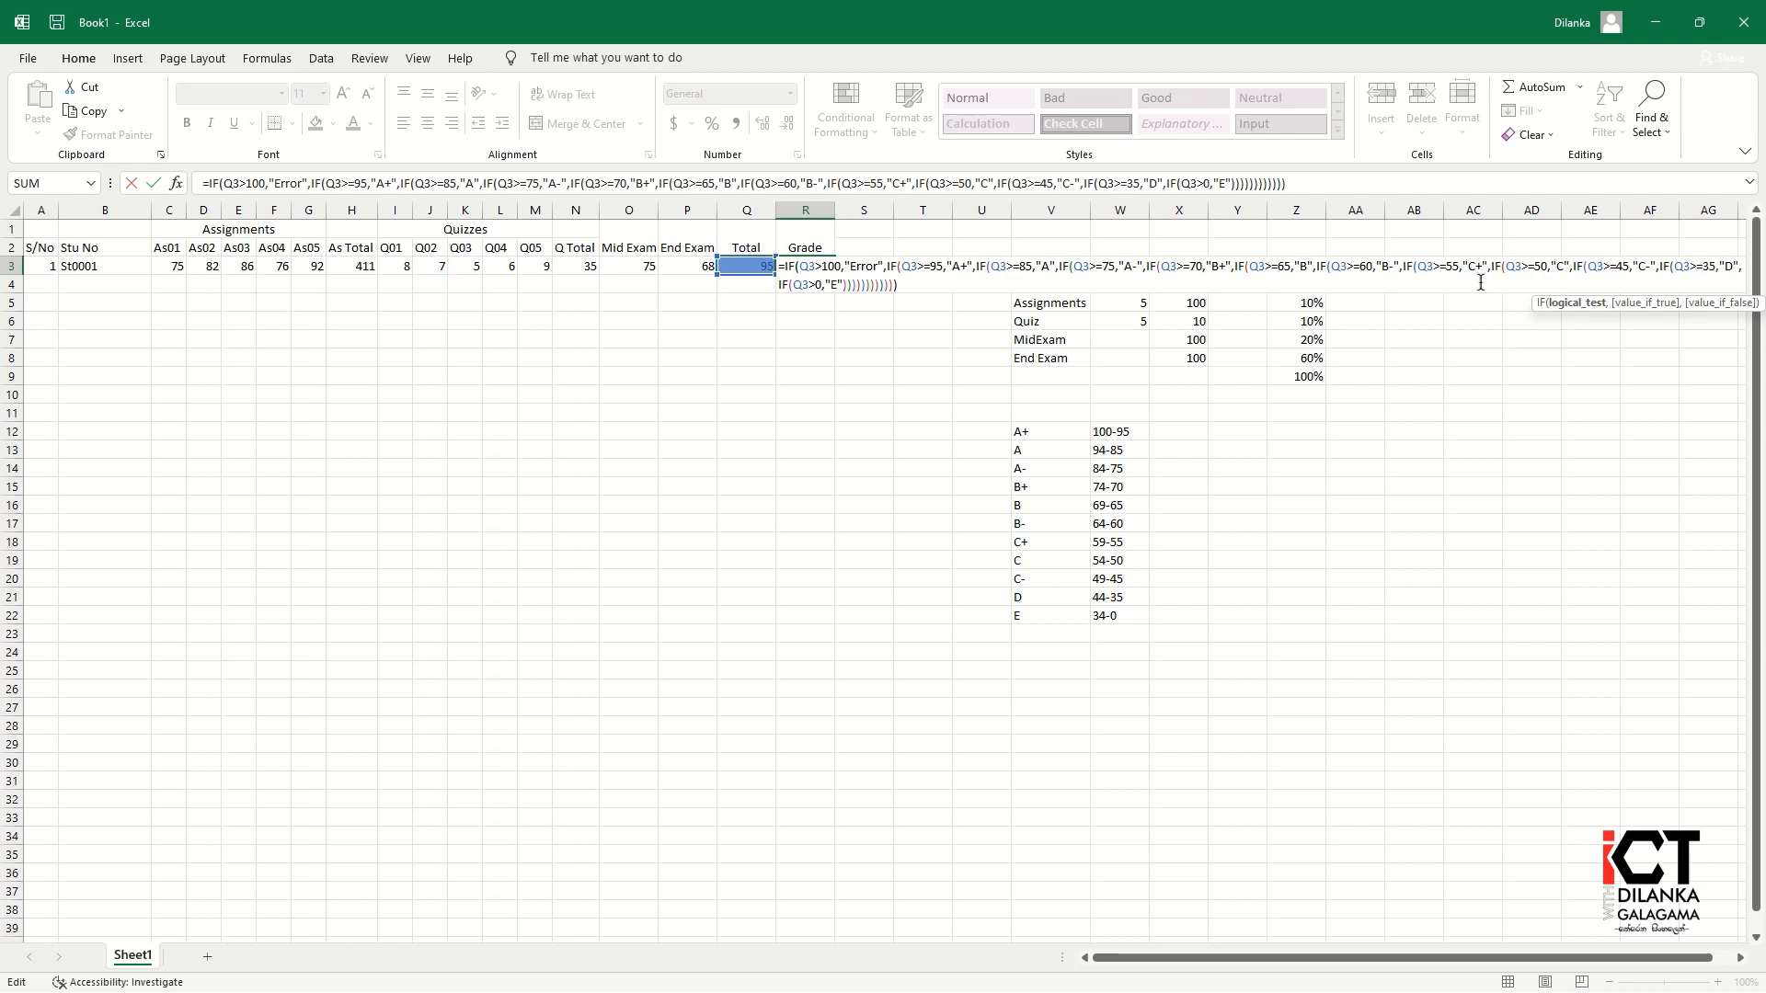
click(818, 285)
text(=)
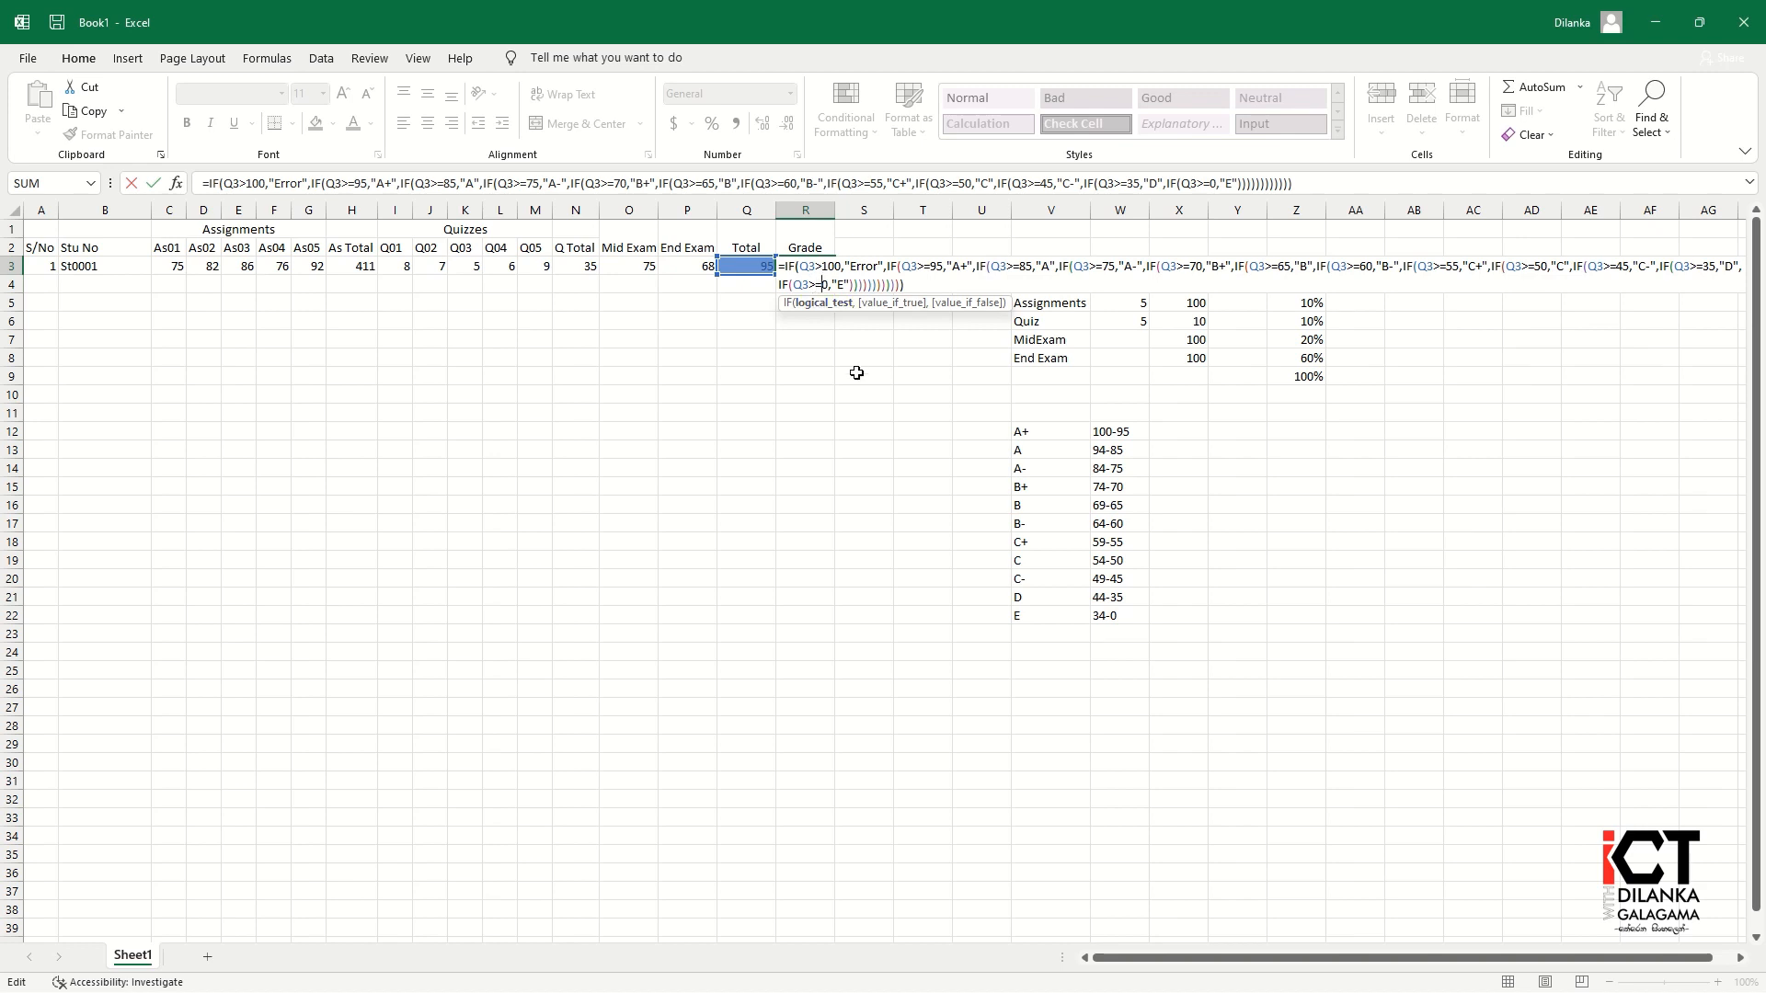
Step: Commit the edited grade formula in R3 and restore the weighted total formula in Q3
key(Return)
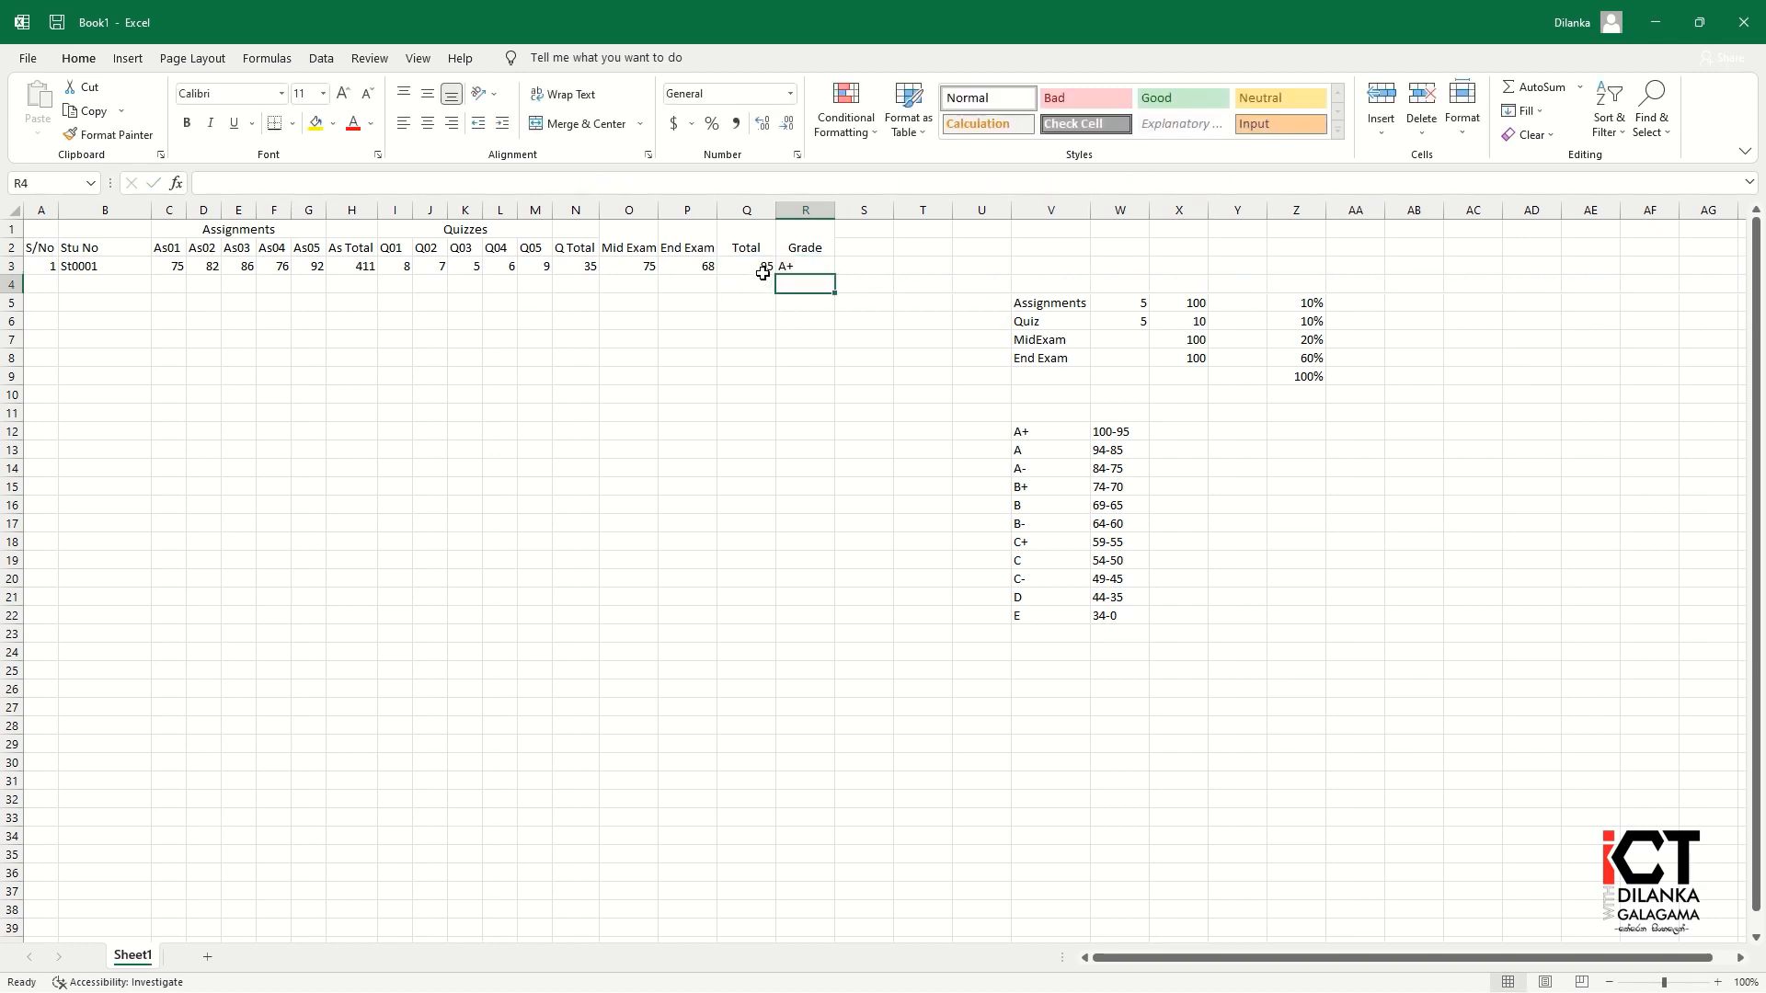
click(799, 373)
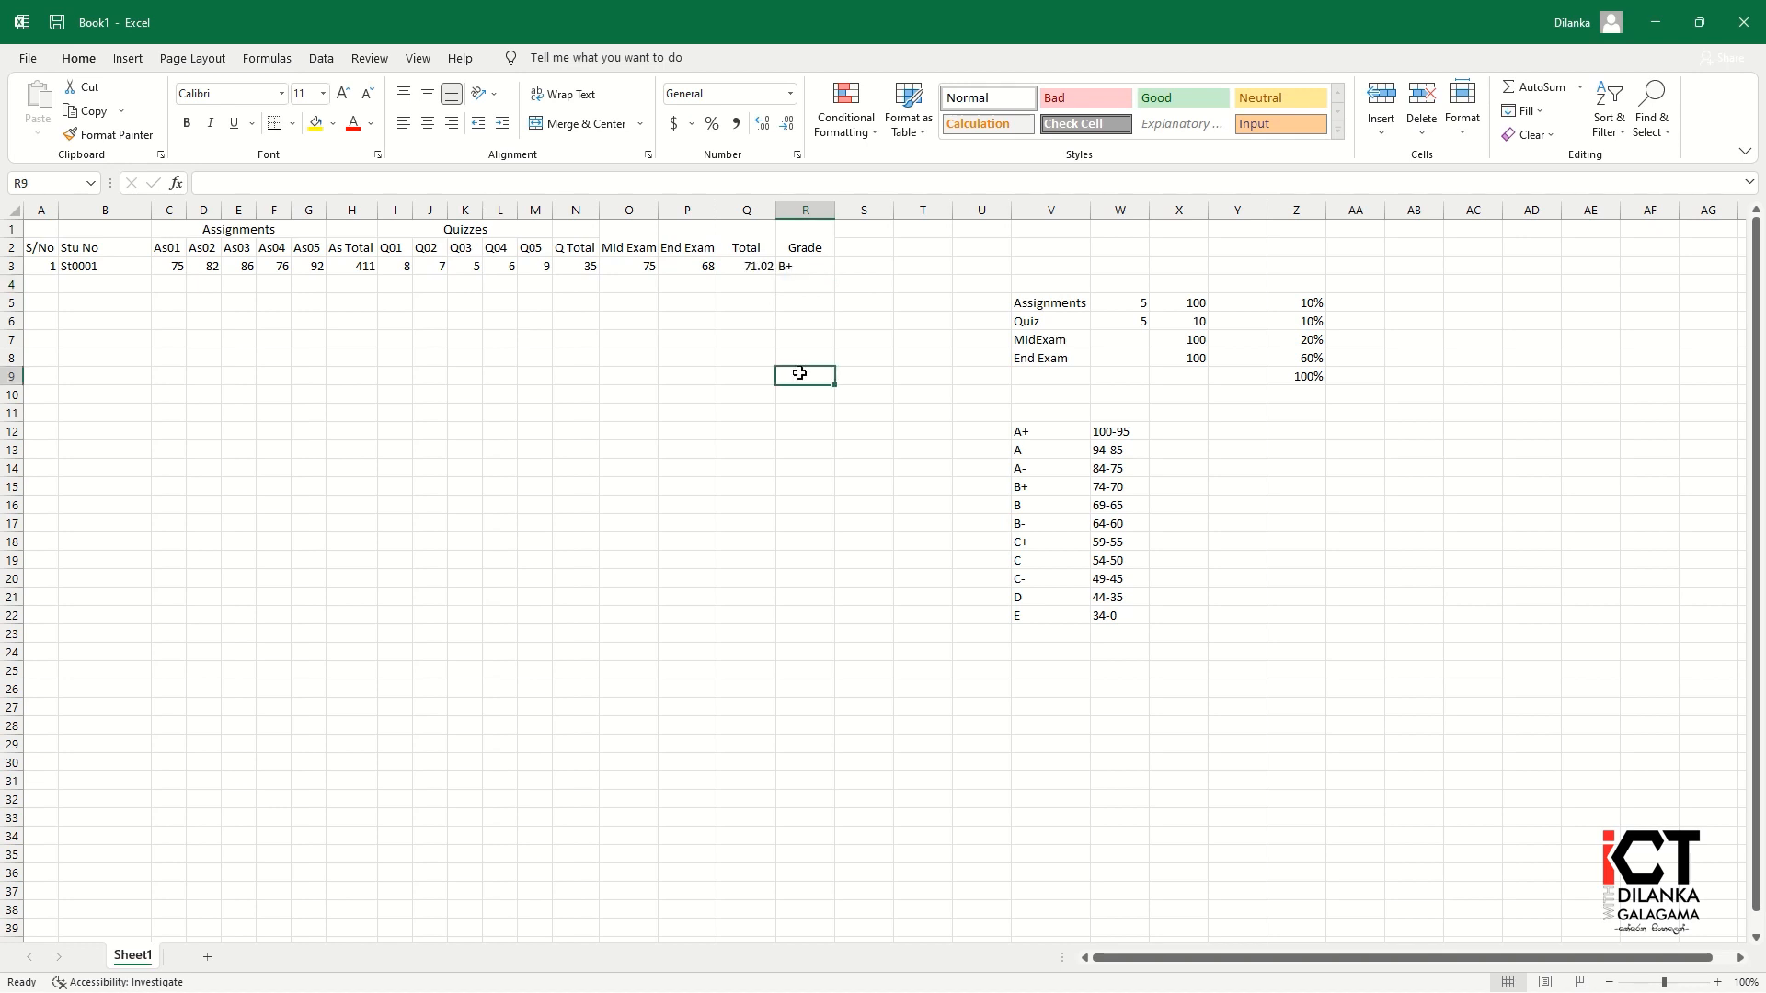
click(762, 267)
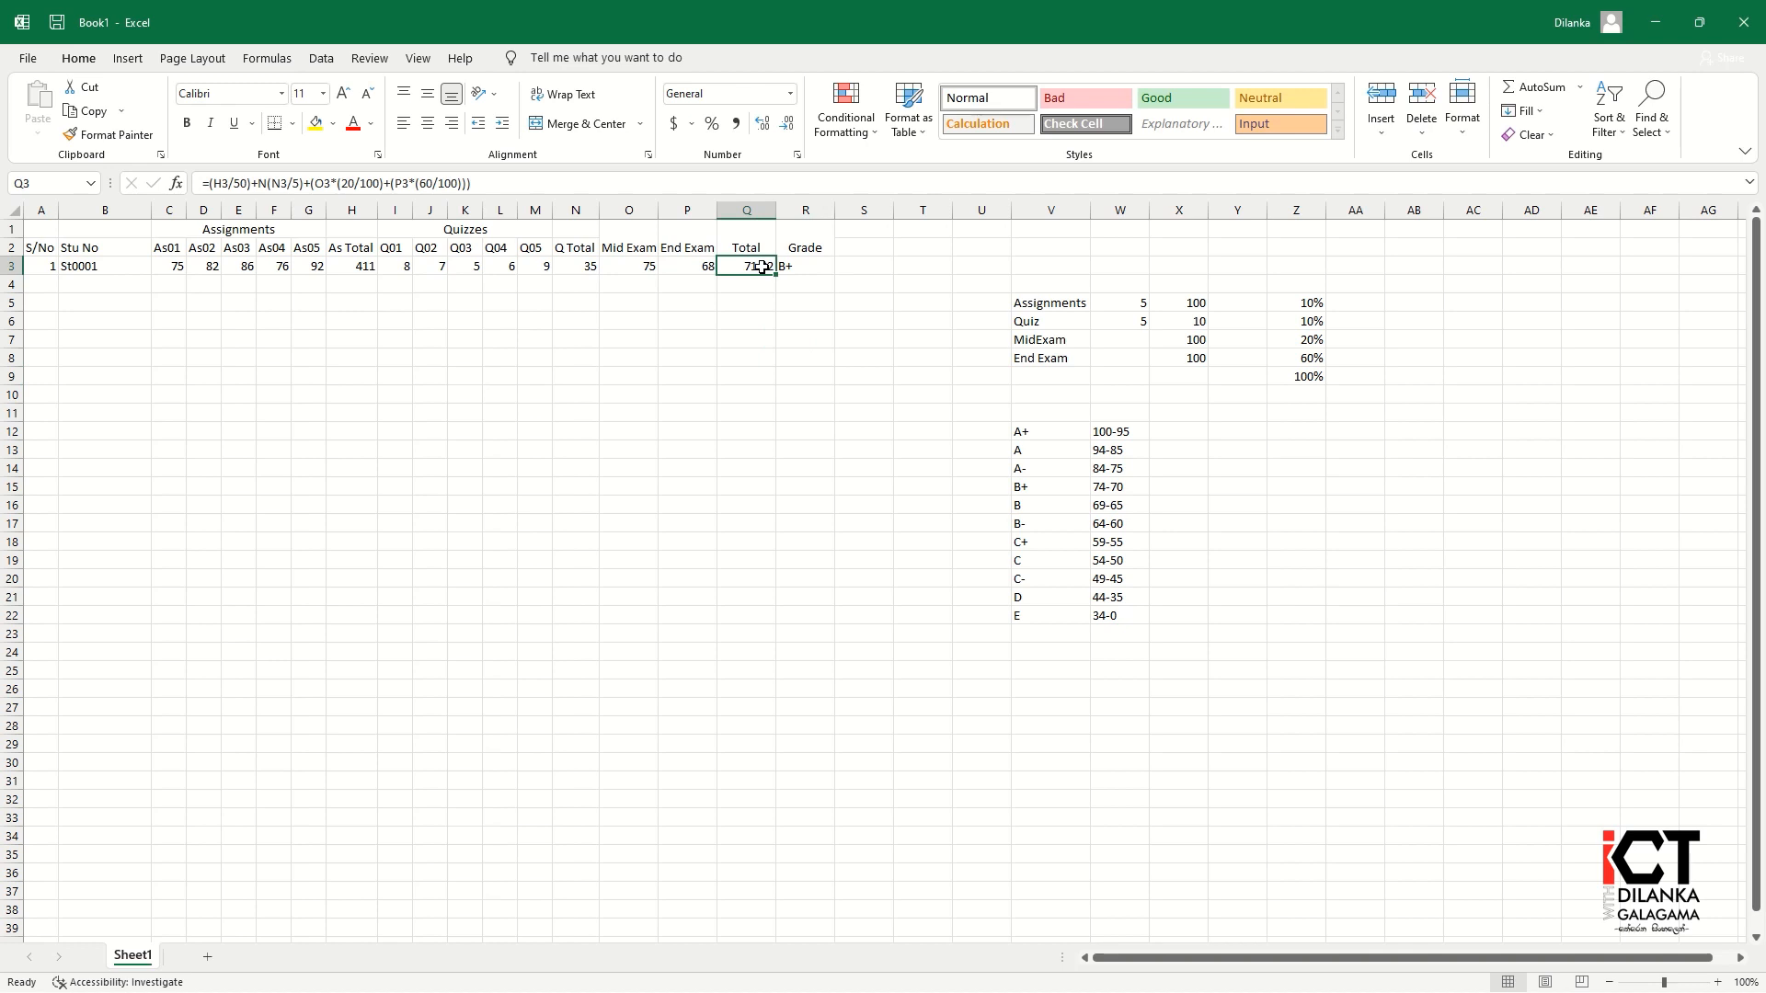
click(805, 411)
Step: Test the upper limit of the grade formula by overwriting the total in Q3 with 100 and with 101
click(750, 264)
text(100)
key(Return)
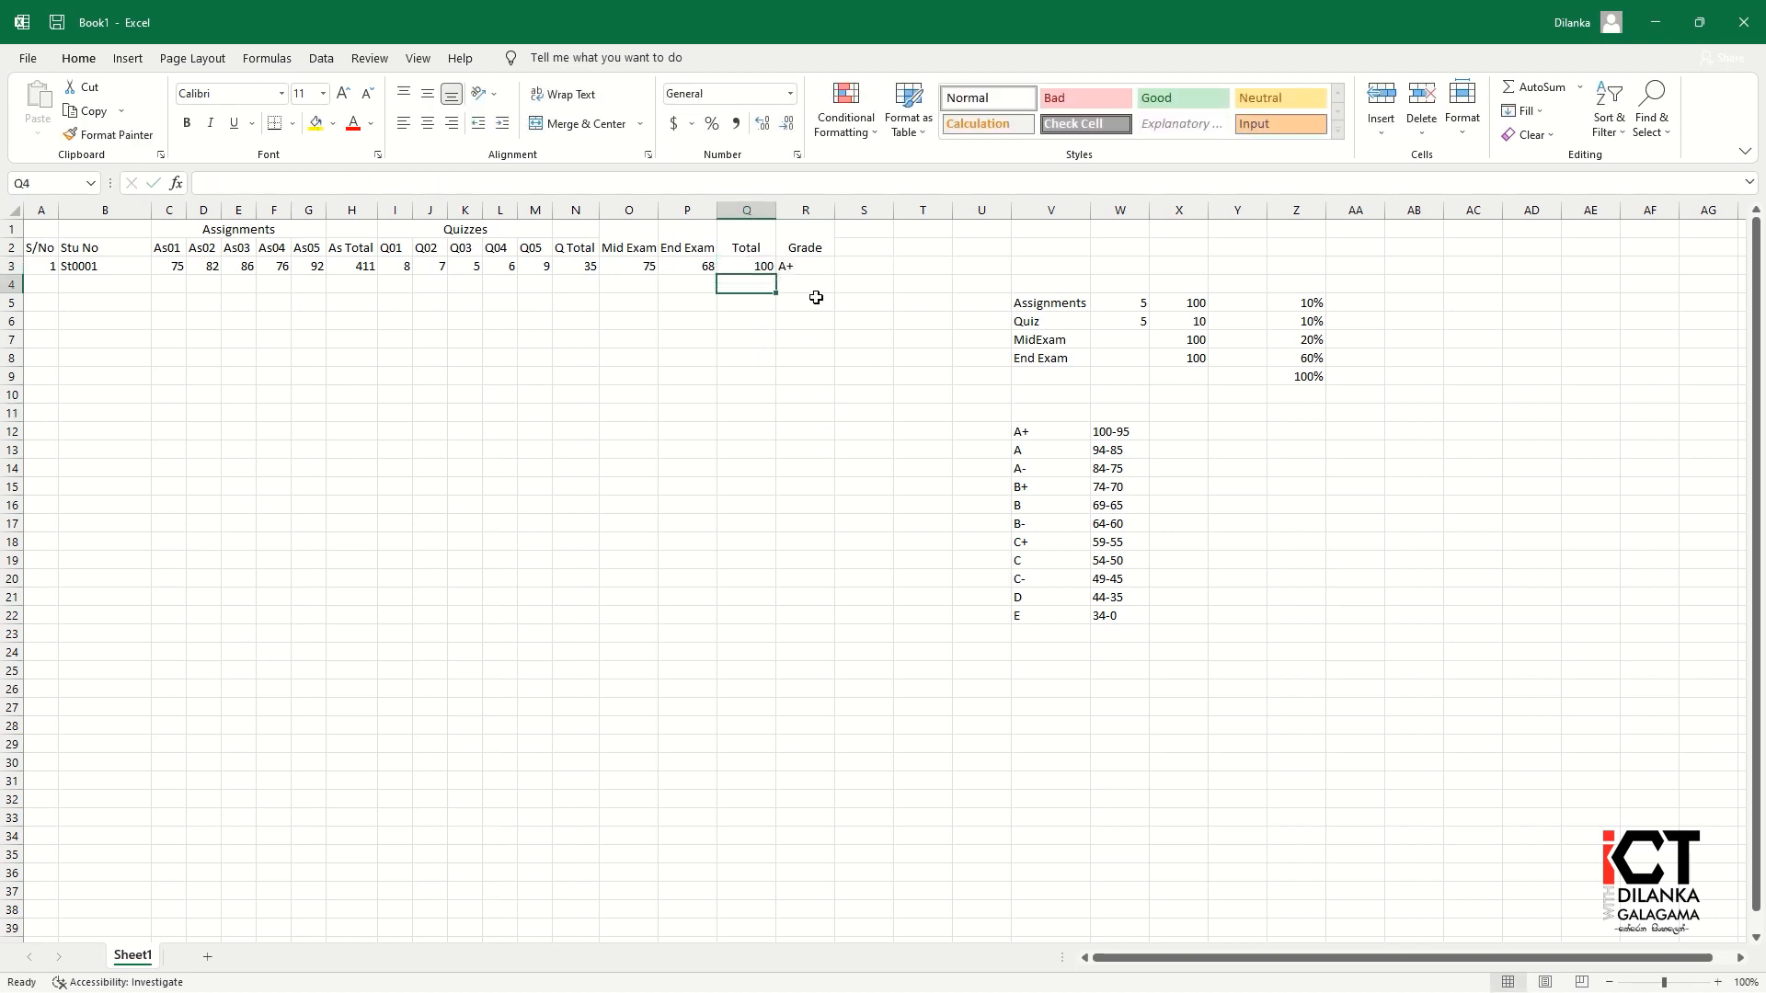
click(756, 267)
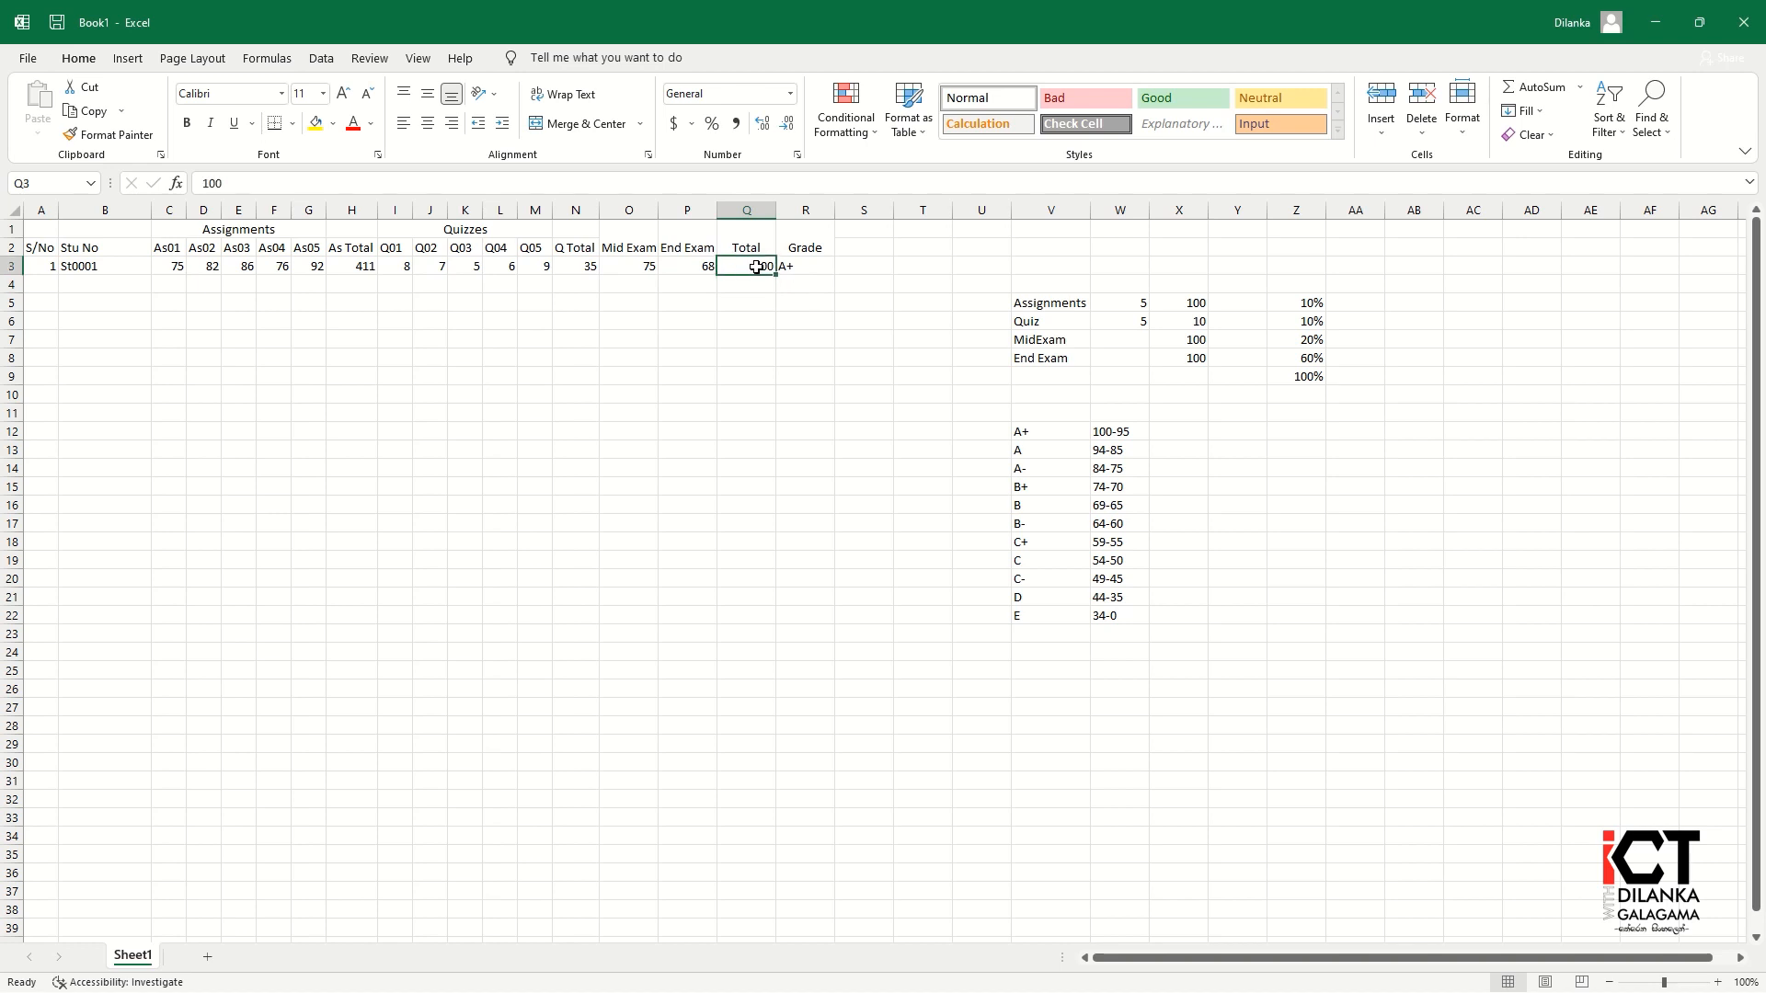
text(101)
key(Return)
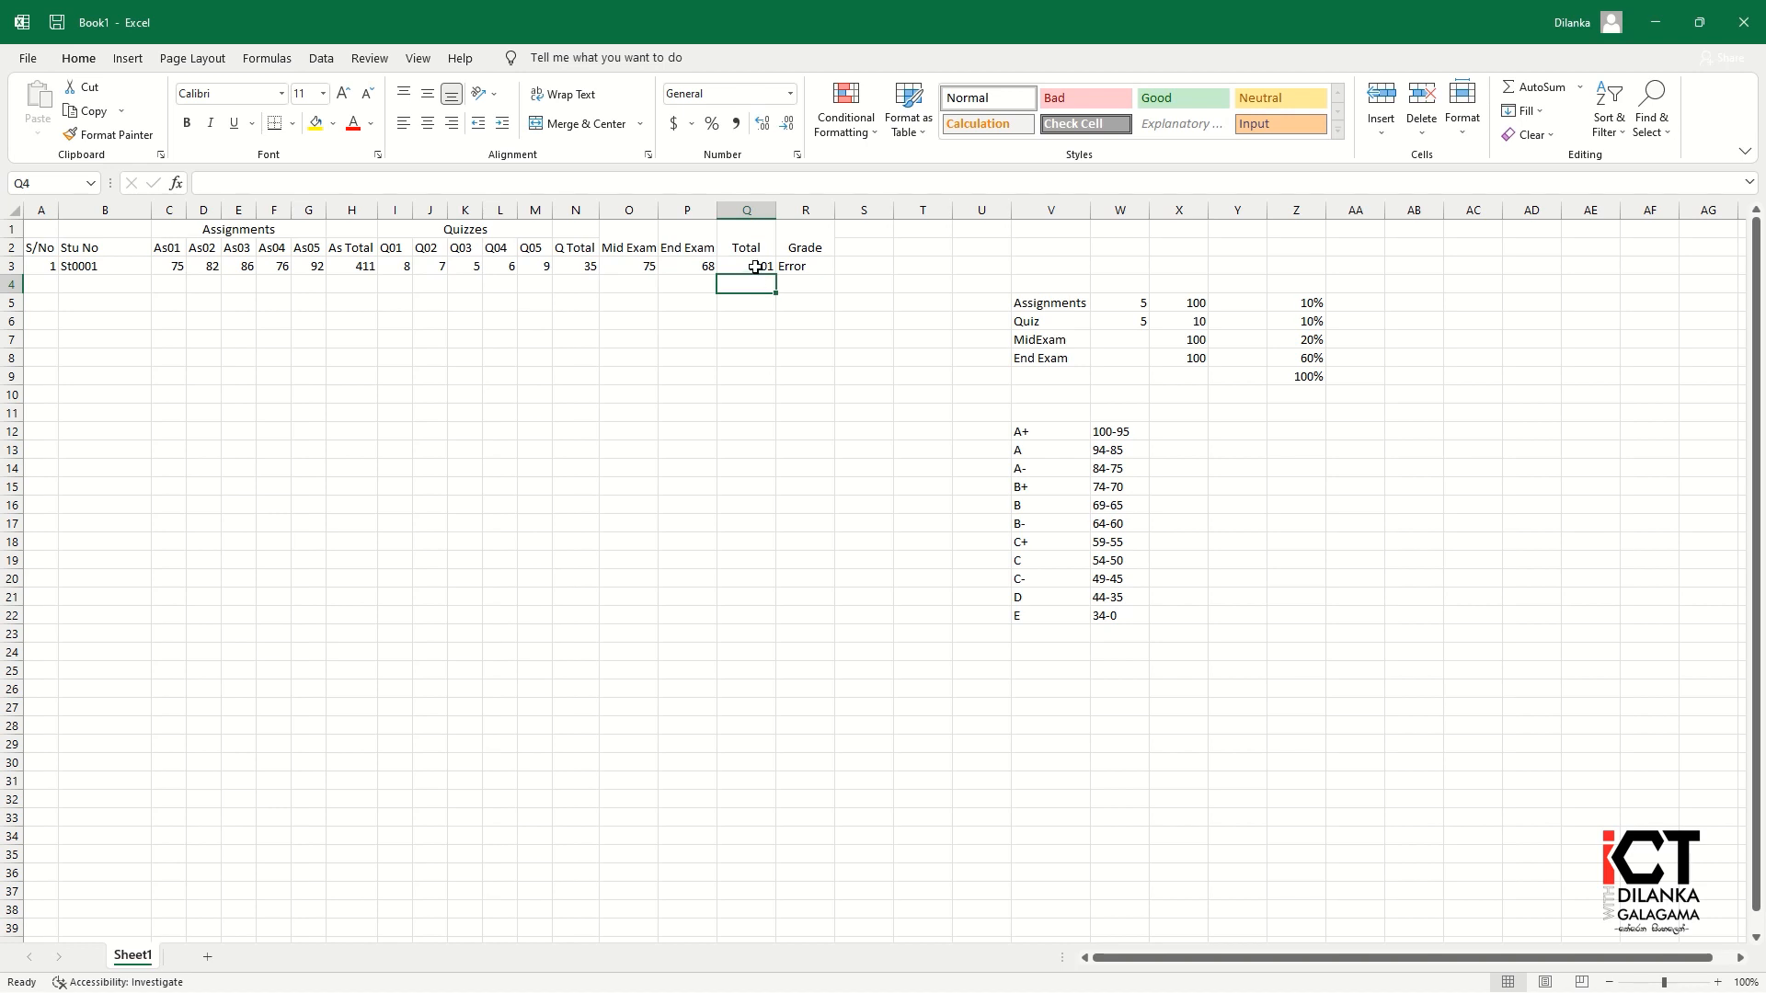
Step: Test the A+ and A boundaries by entering 100, 95 and 94 in turn as the total in Q3
click(756, 266)
text(100)
key(Return)
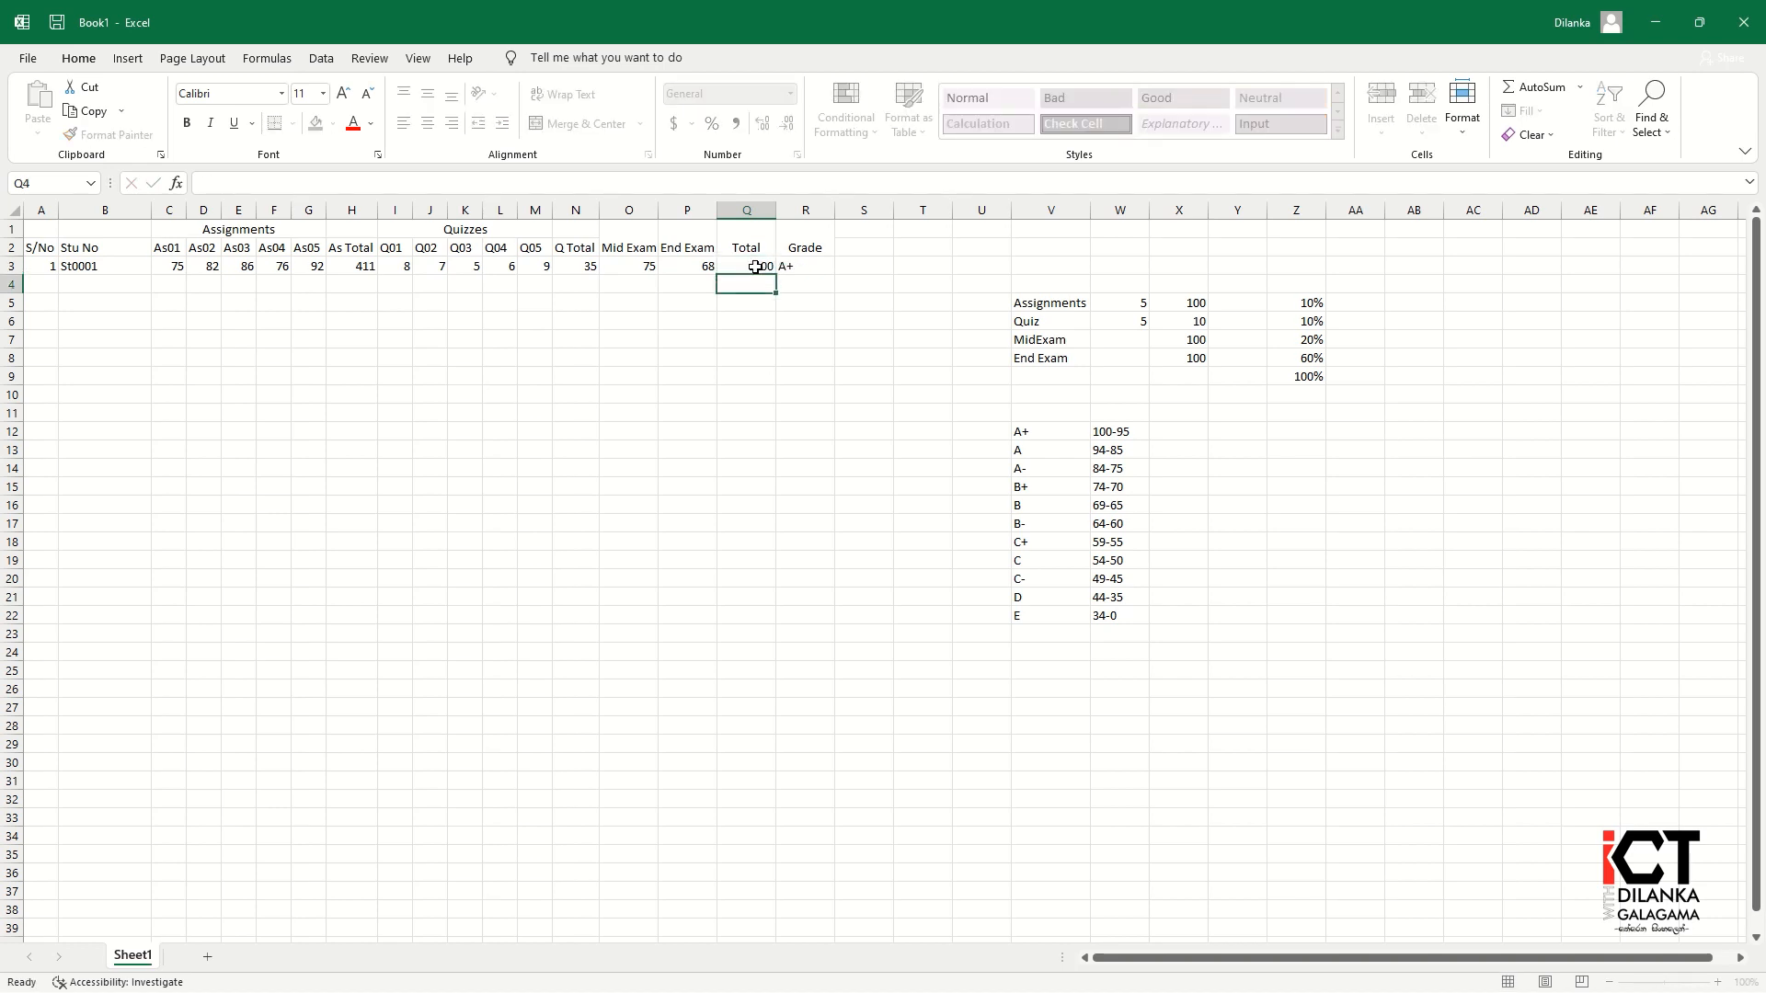
click(756, 266)
text(95)
key(Return)
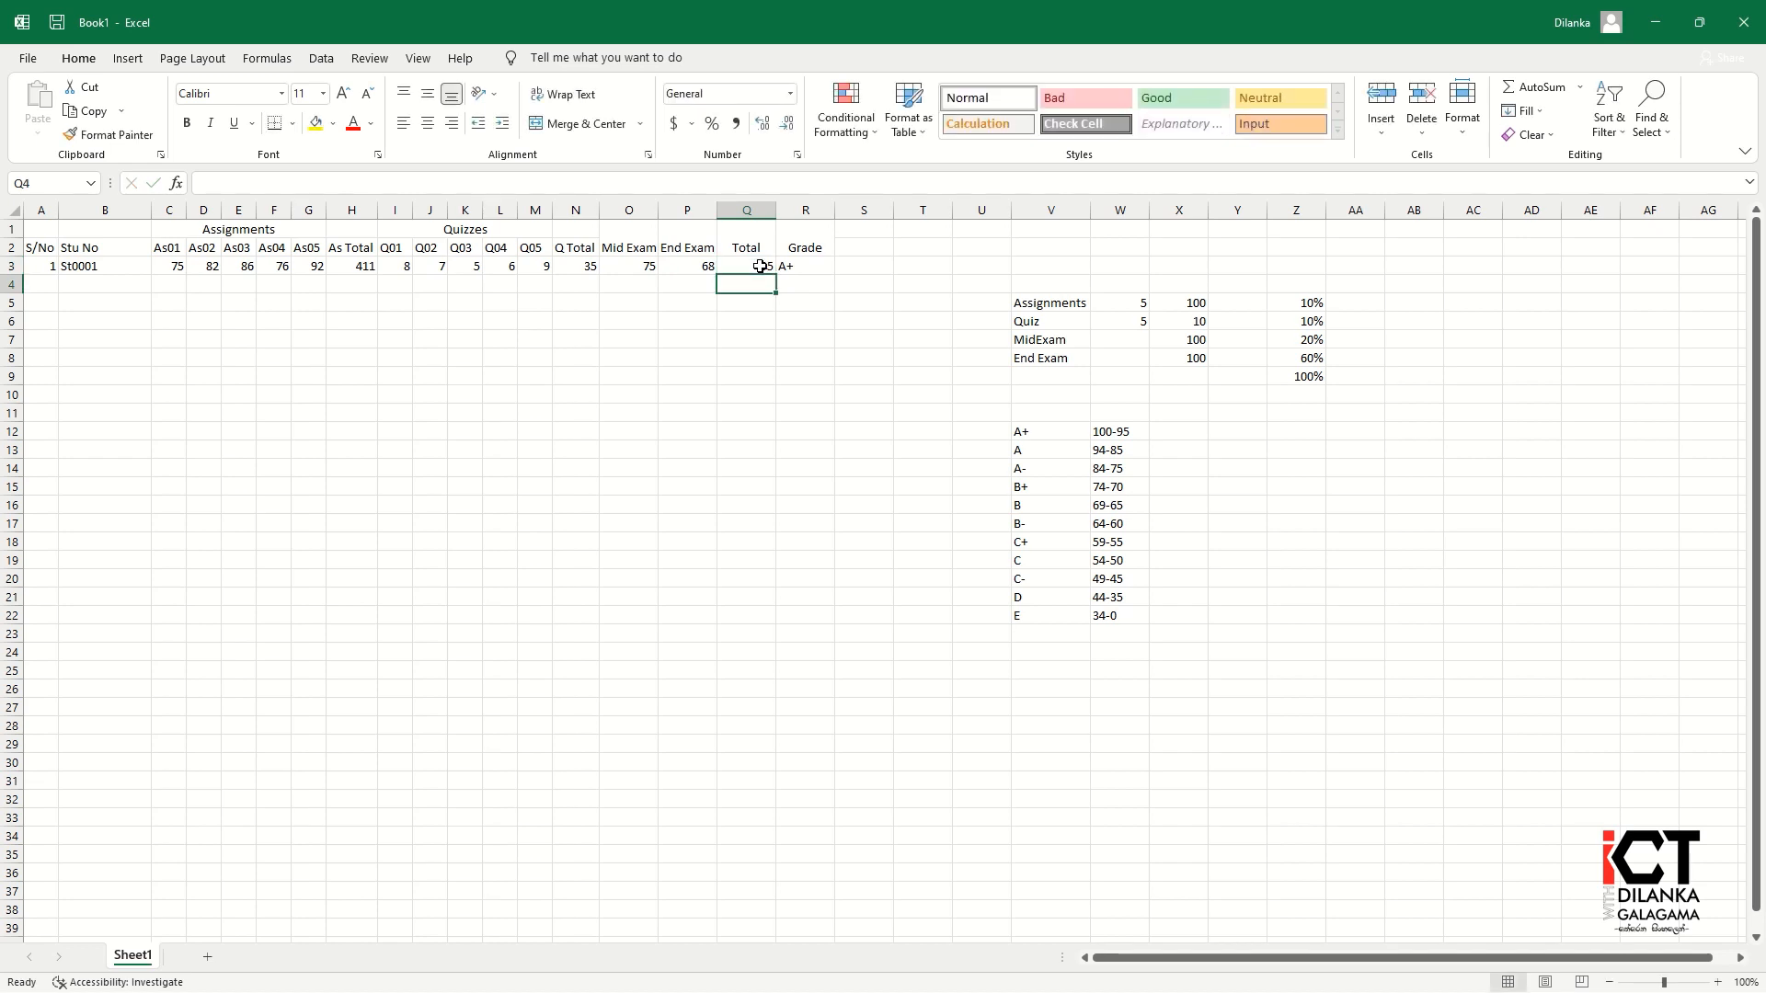
click(756, 265)
key(BackSpace)
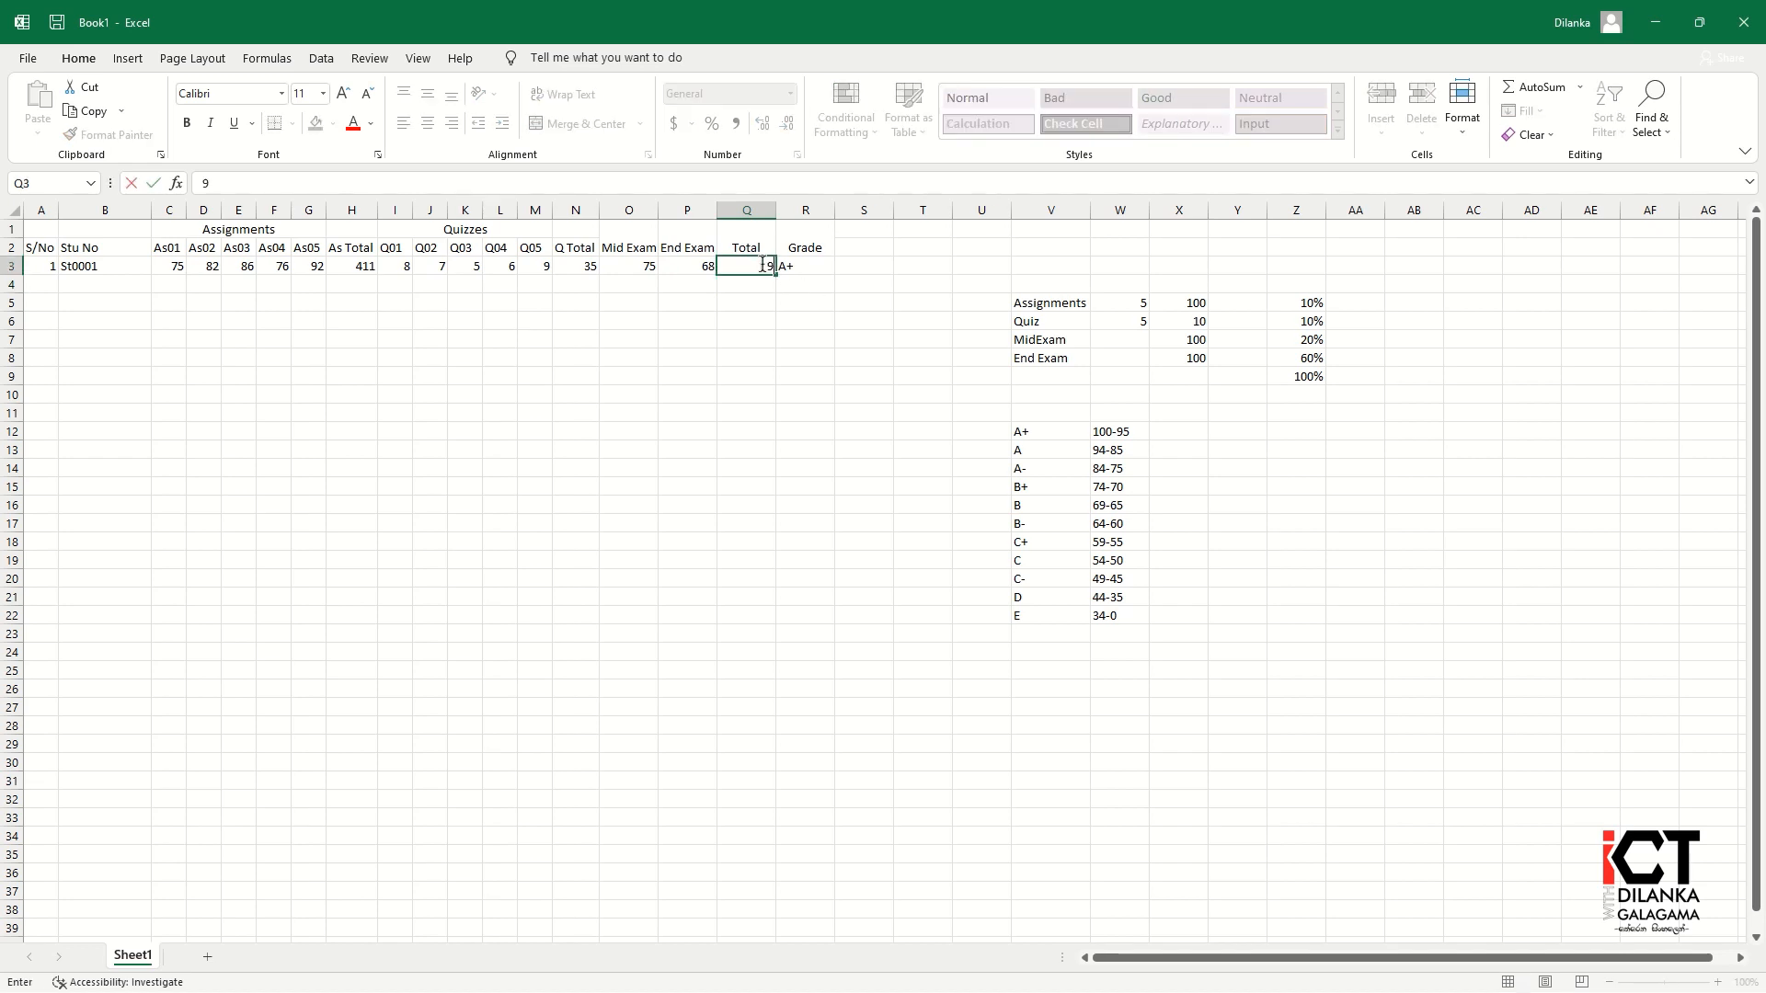
text(90)
key(Return)
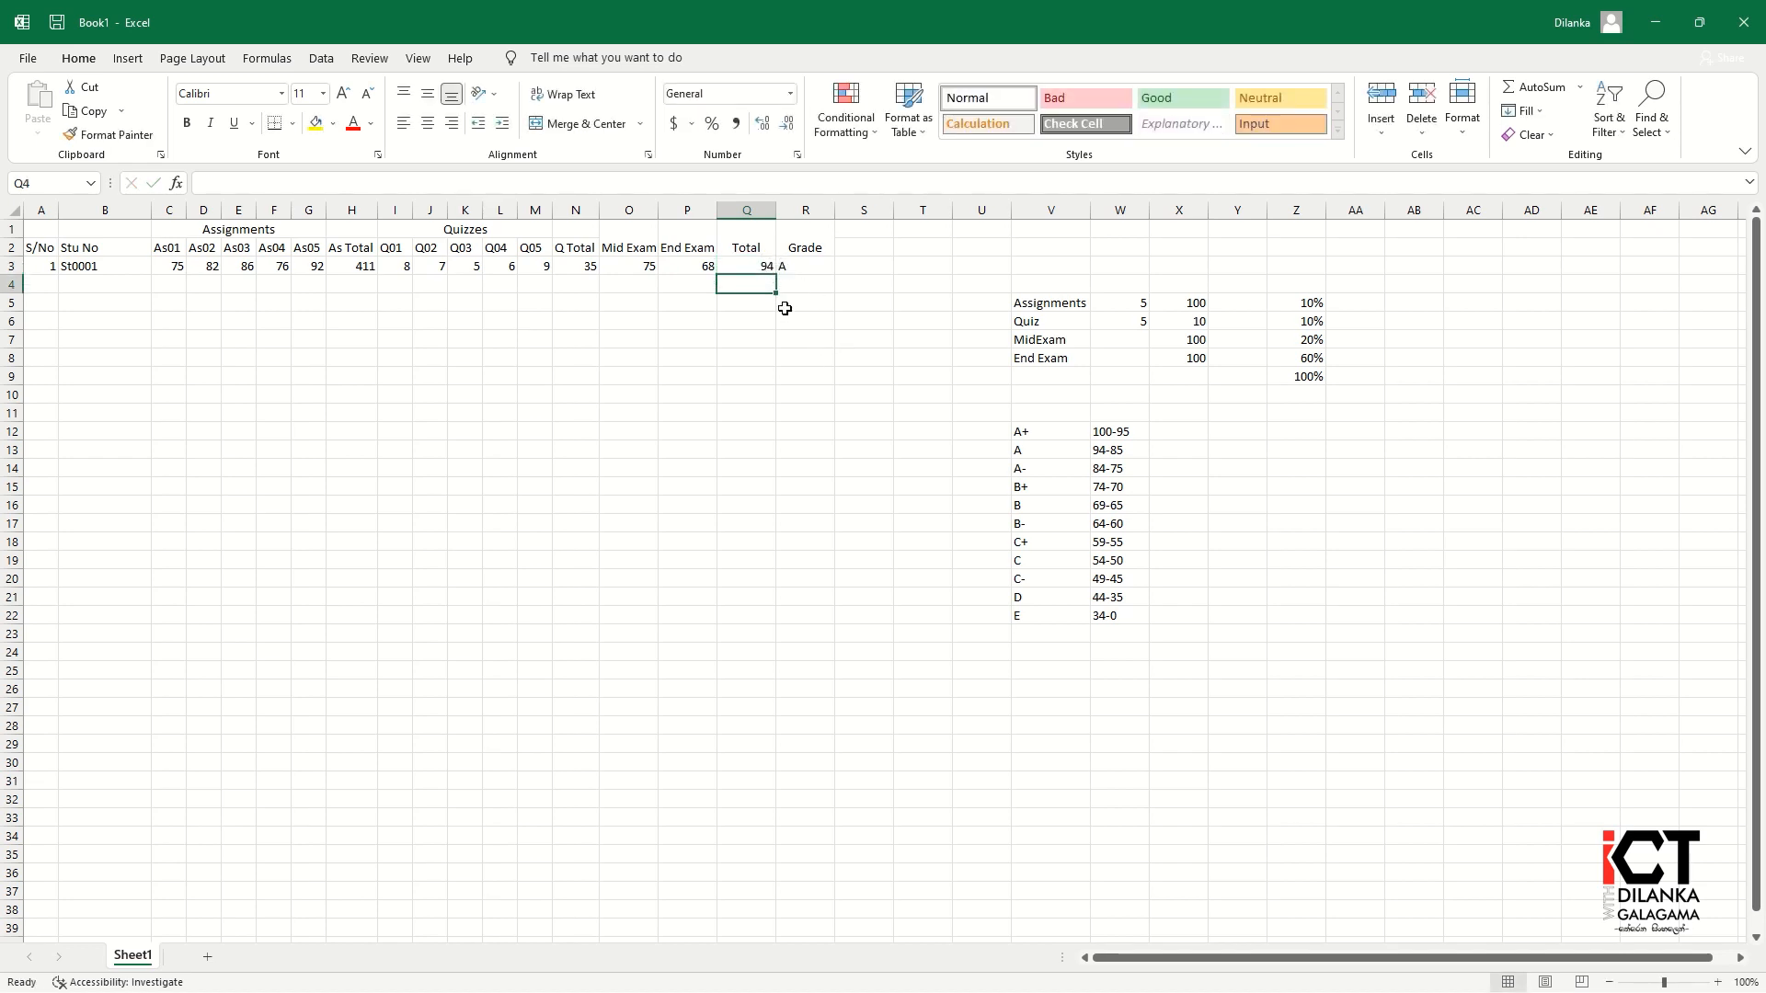
Step: Test the E grade range by entering 15 and 0 in turn as the total in Q3
click(767, 267)
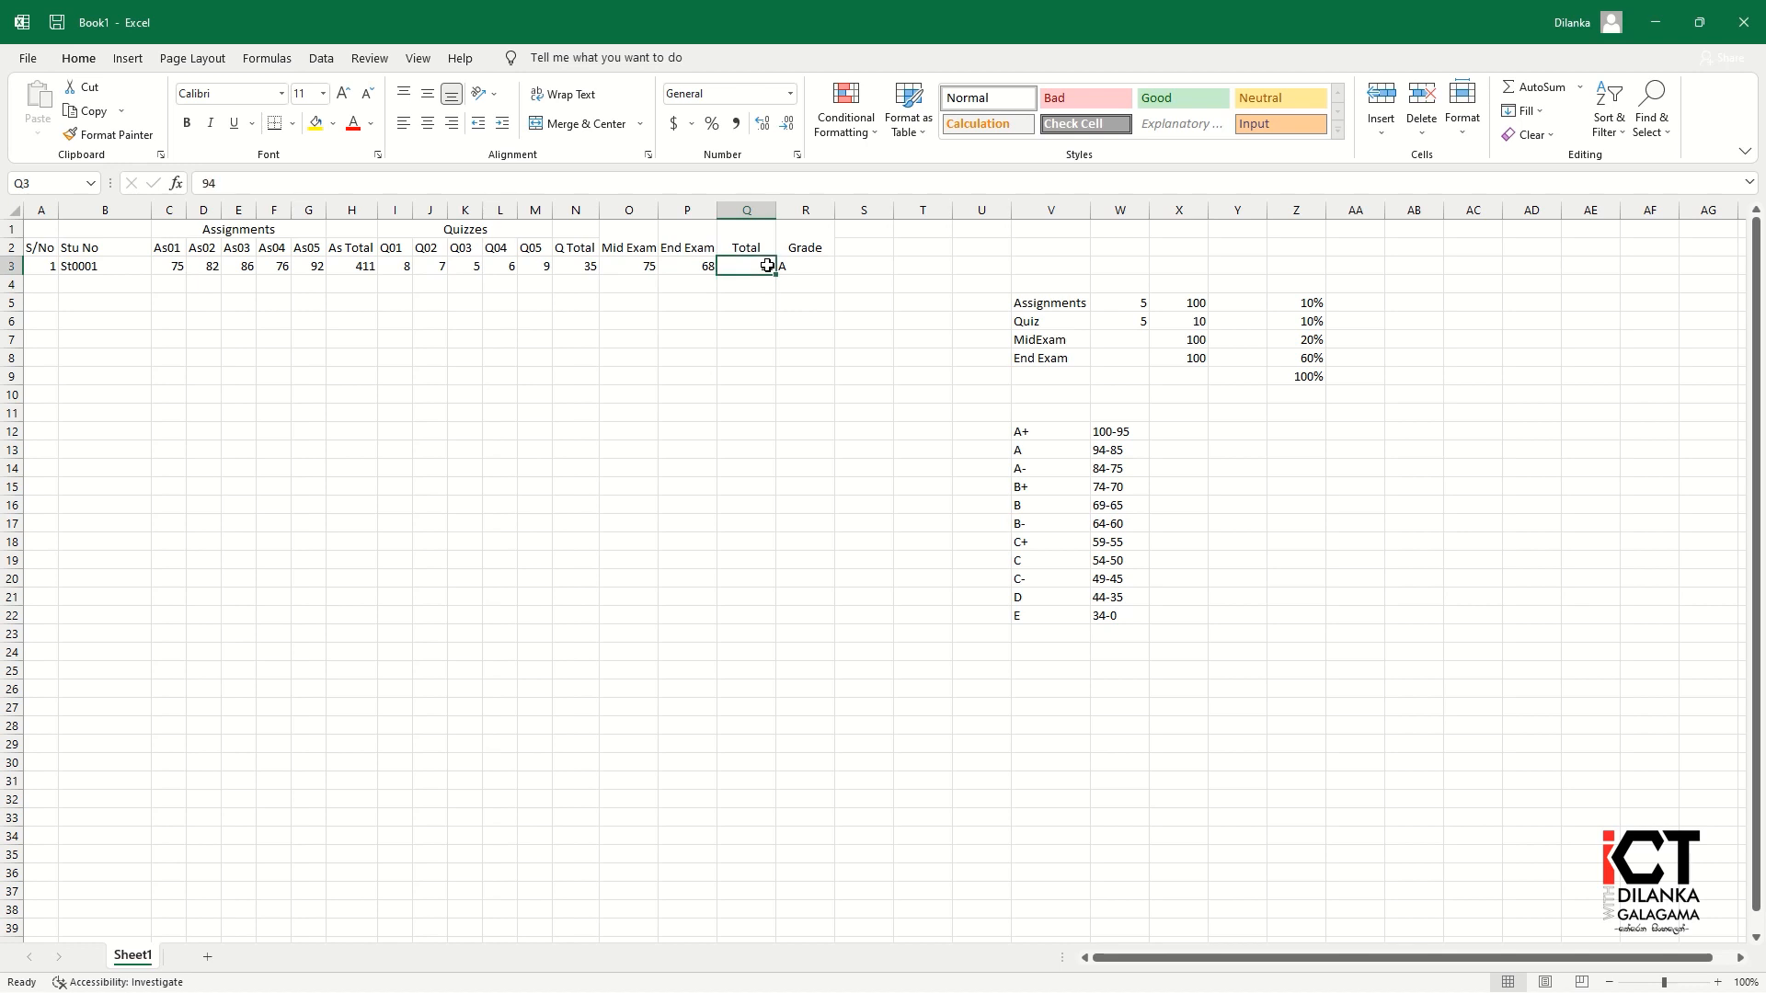
text(1)
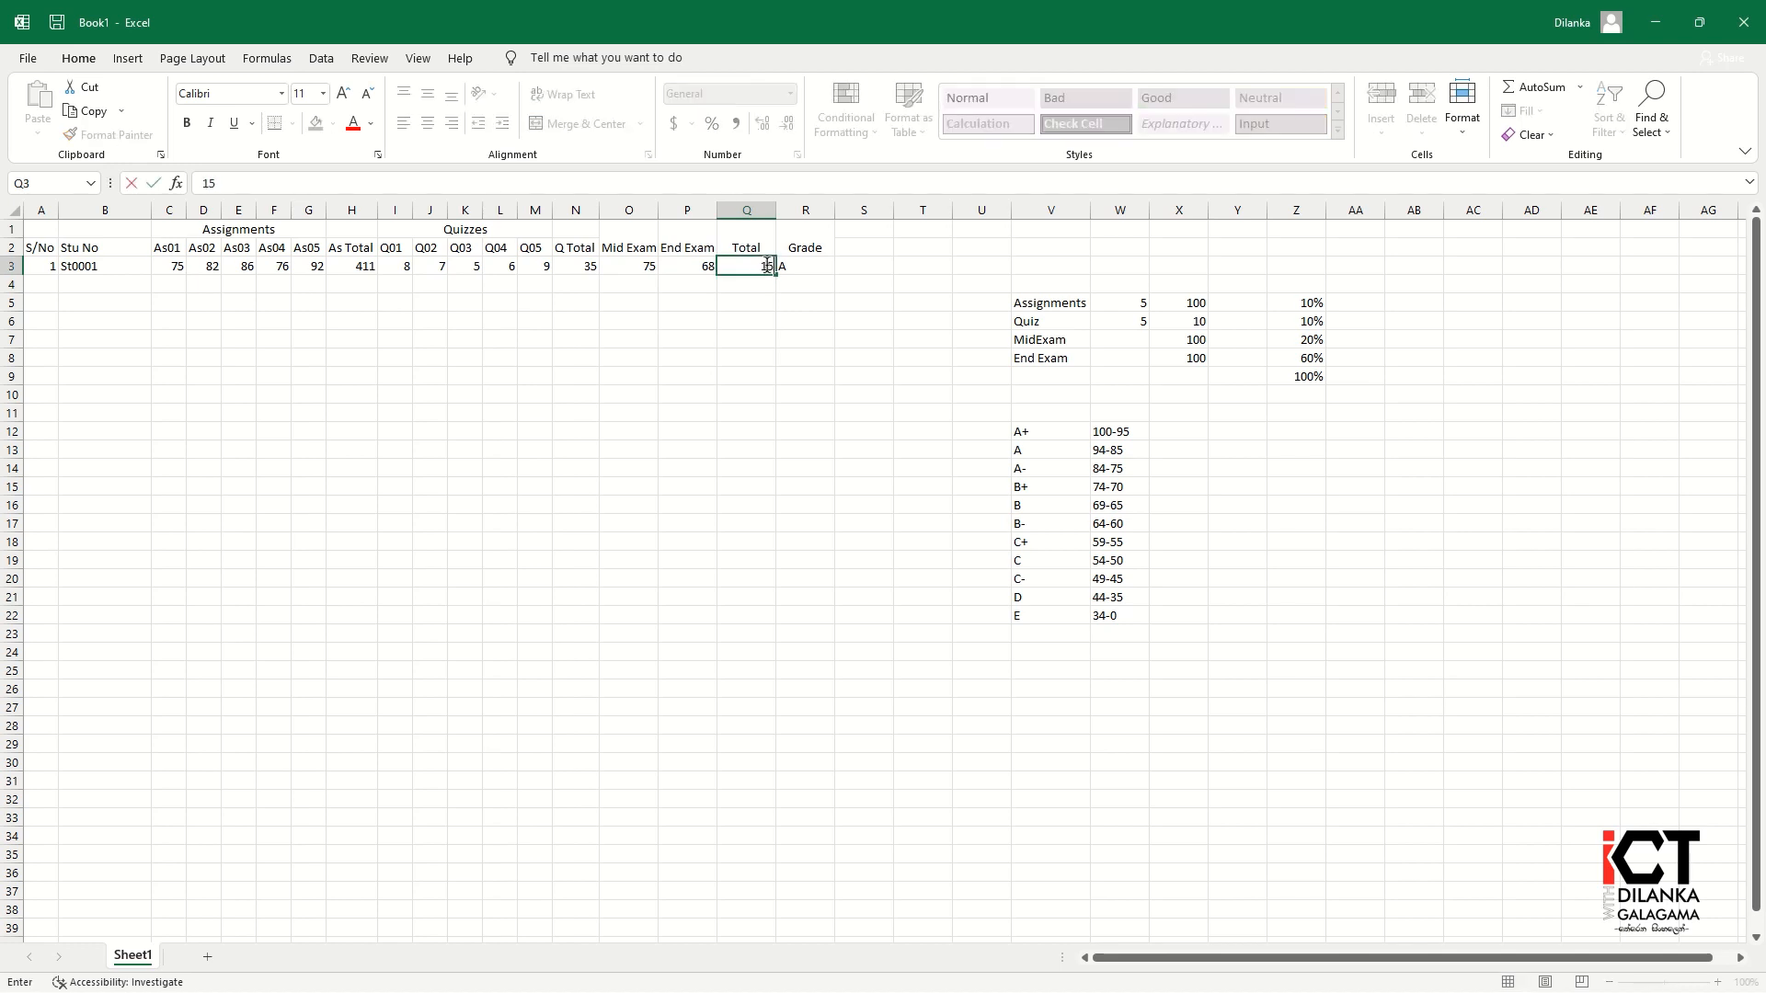
text(5)
key(Return)
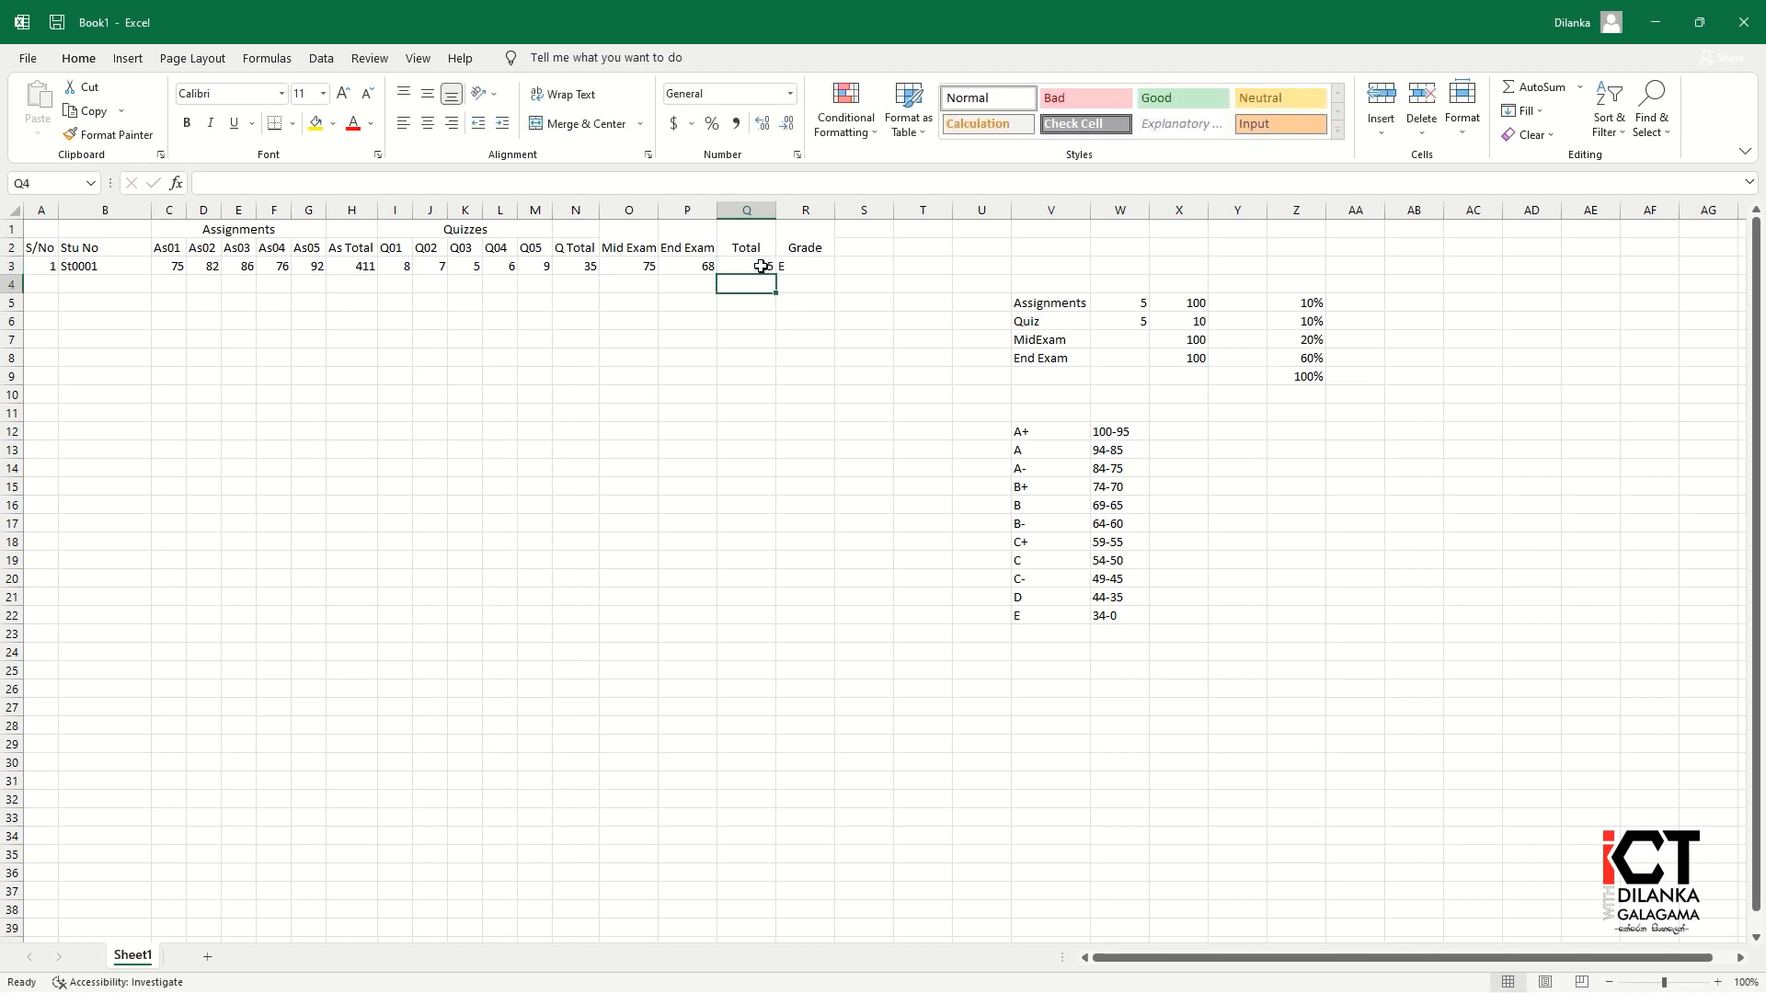
click(753, 265)
text(0)
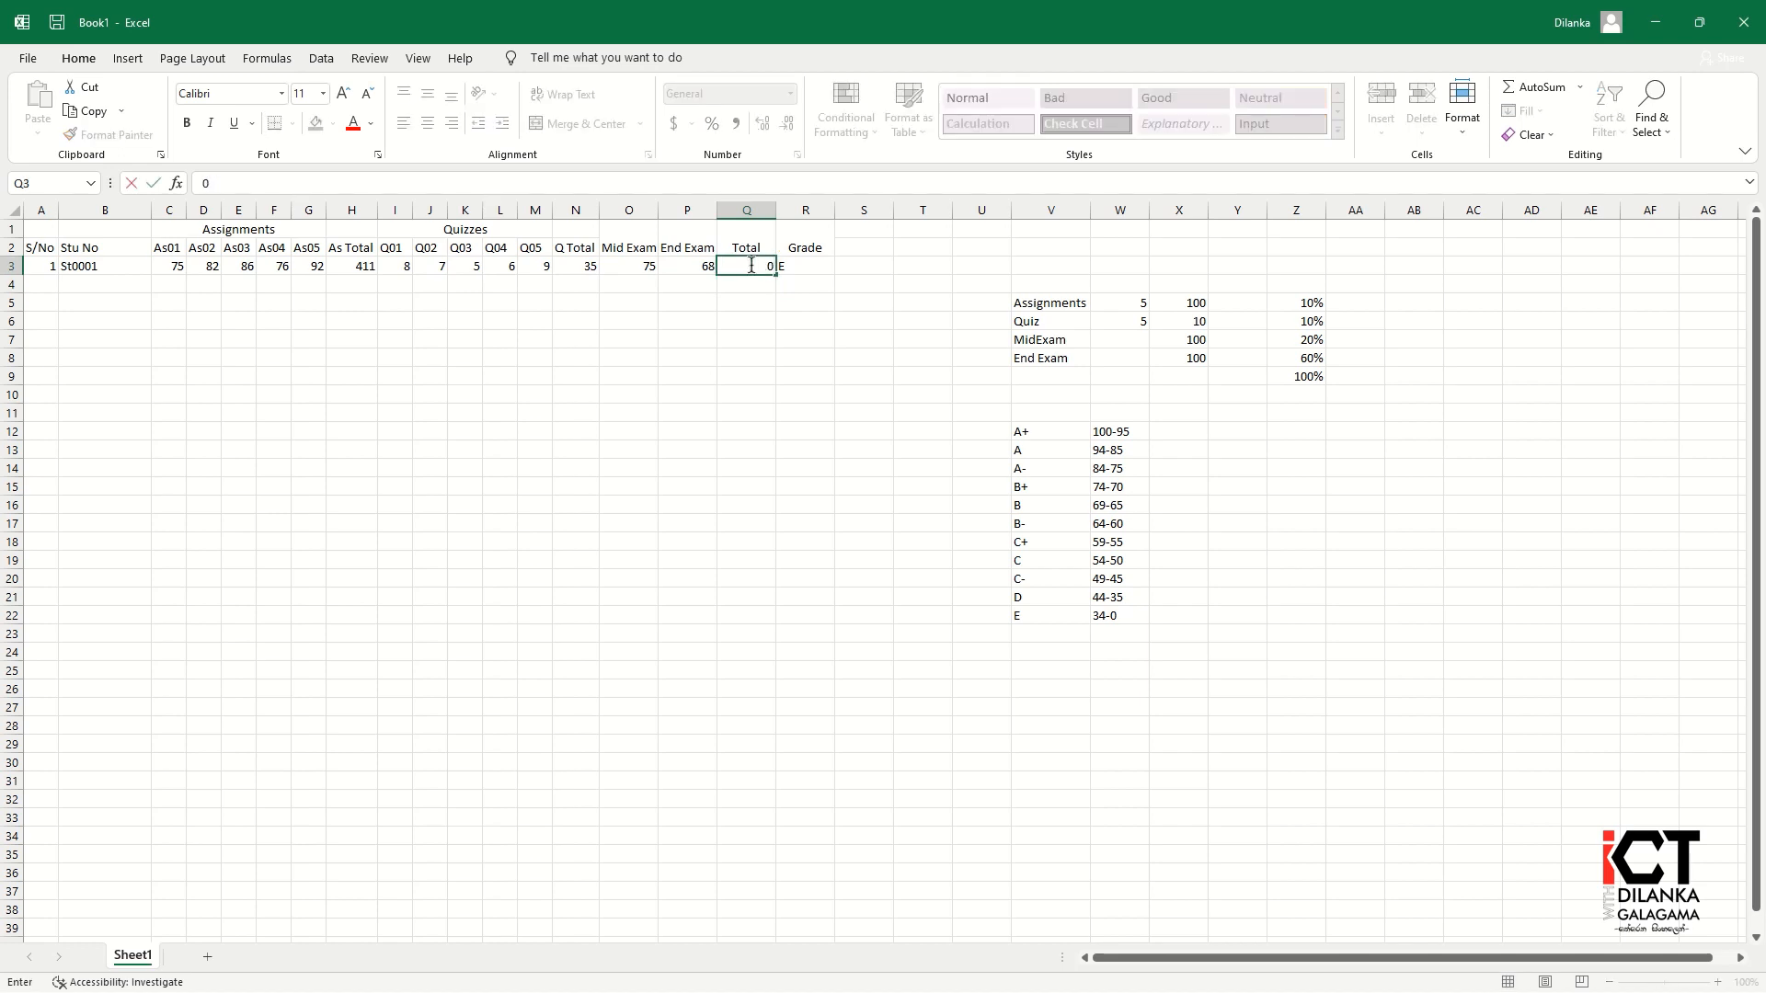
key(Return)
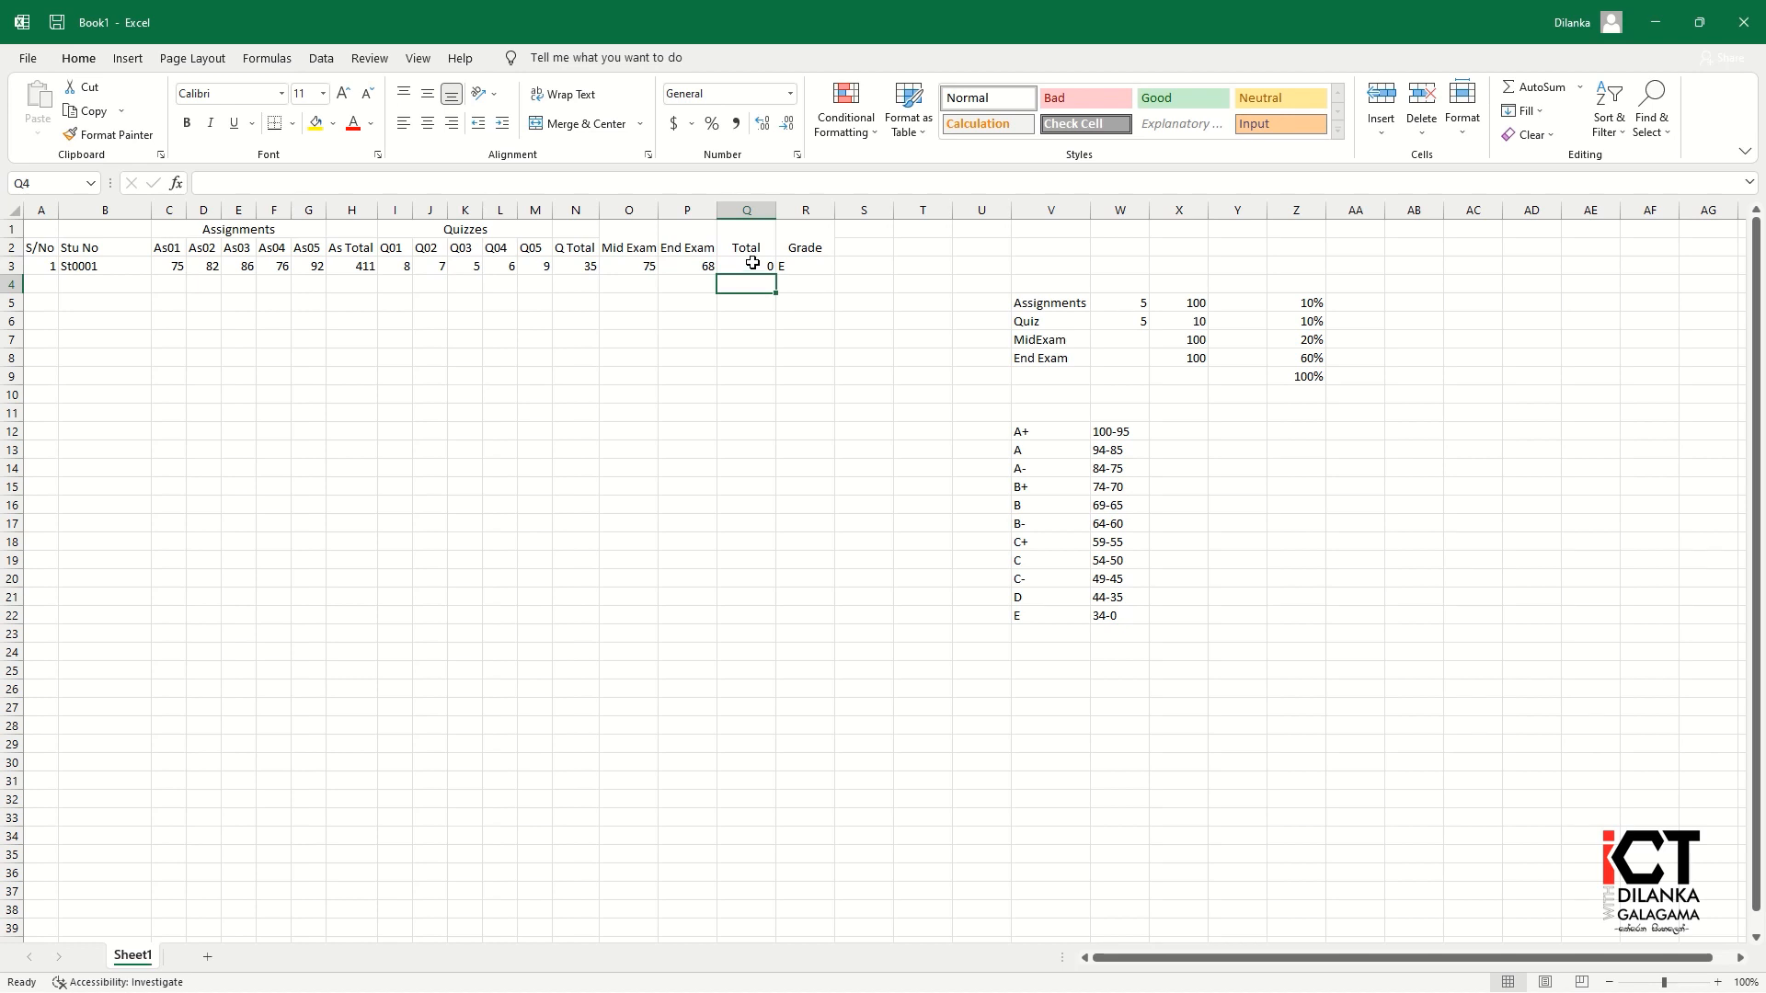
Step: Test the over-100 error condition by entering 101 and 150 in turn as the total in Q3
click(752, 264)
text(101)
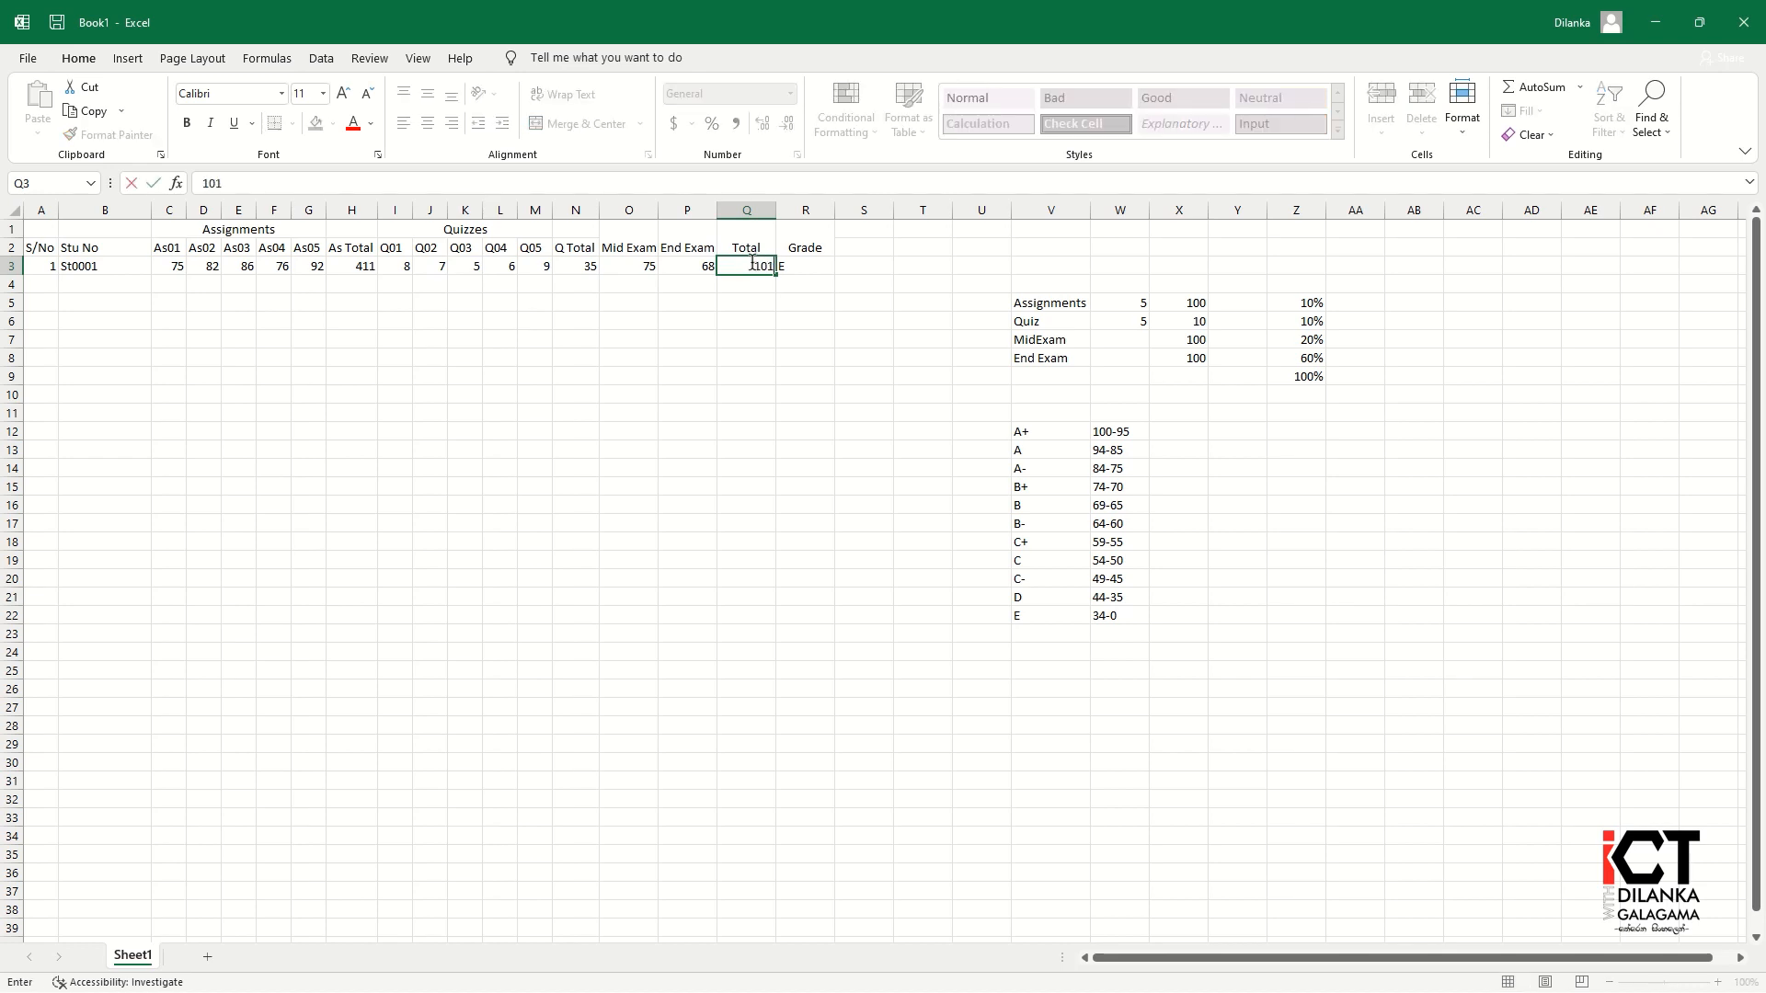
key(Return)
click(753, 264)
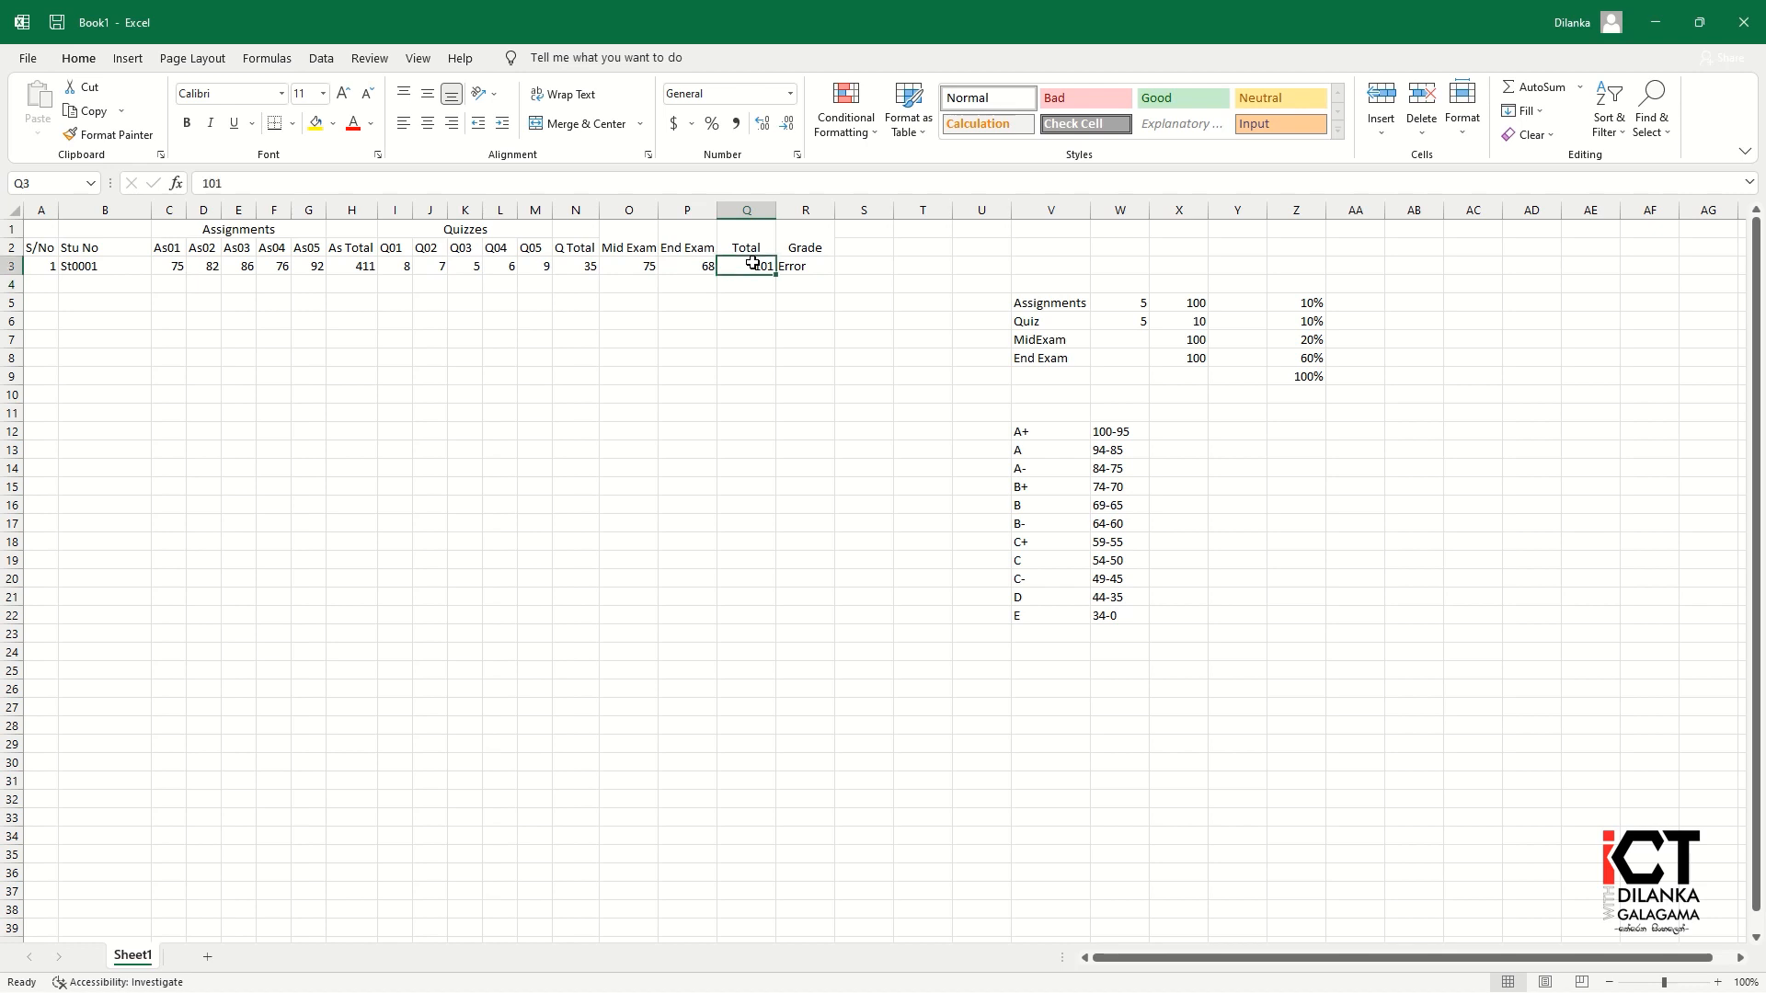
text(150)
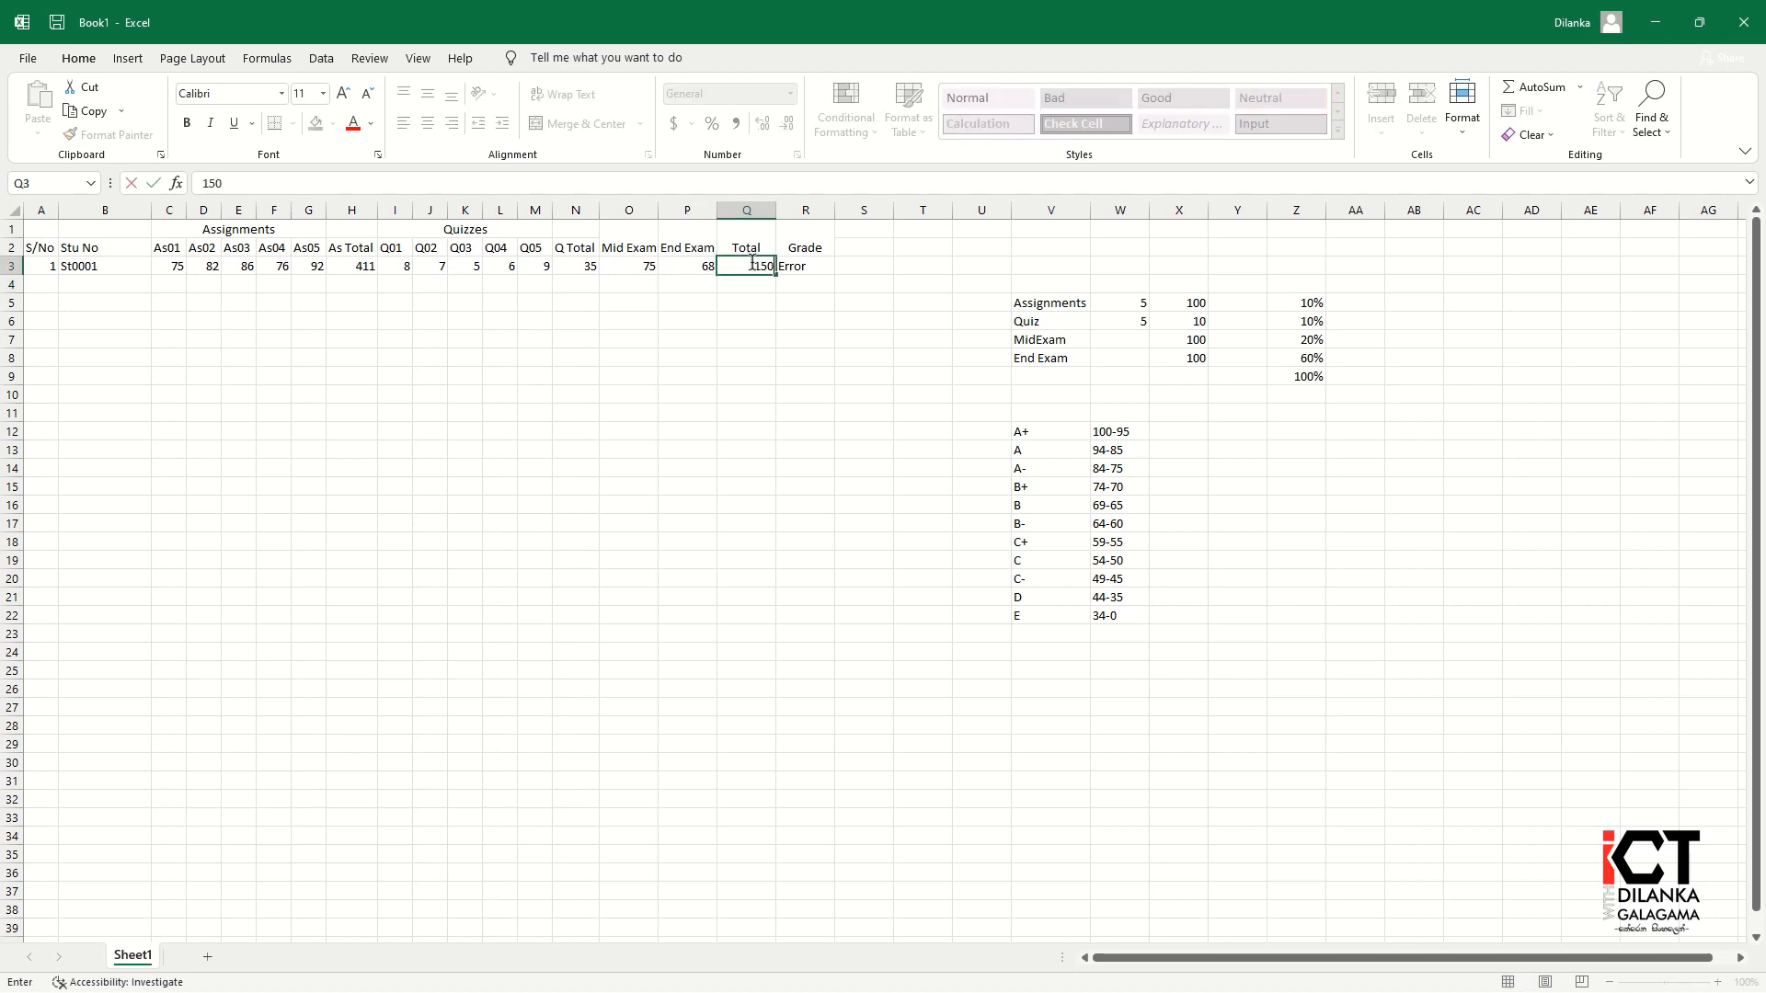
key(Return)
click(790, 338)
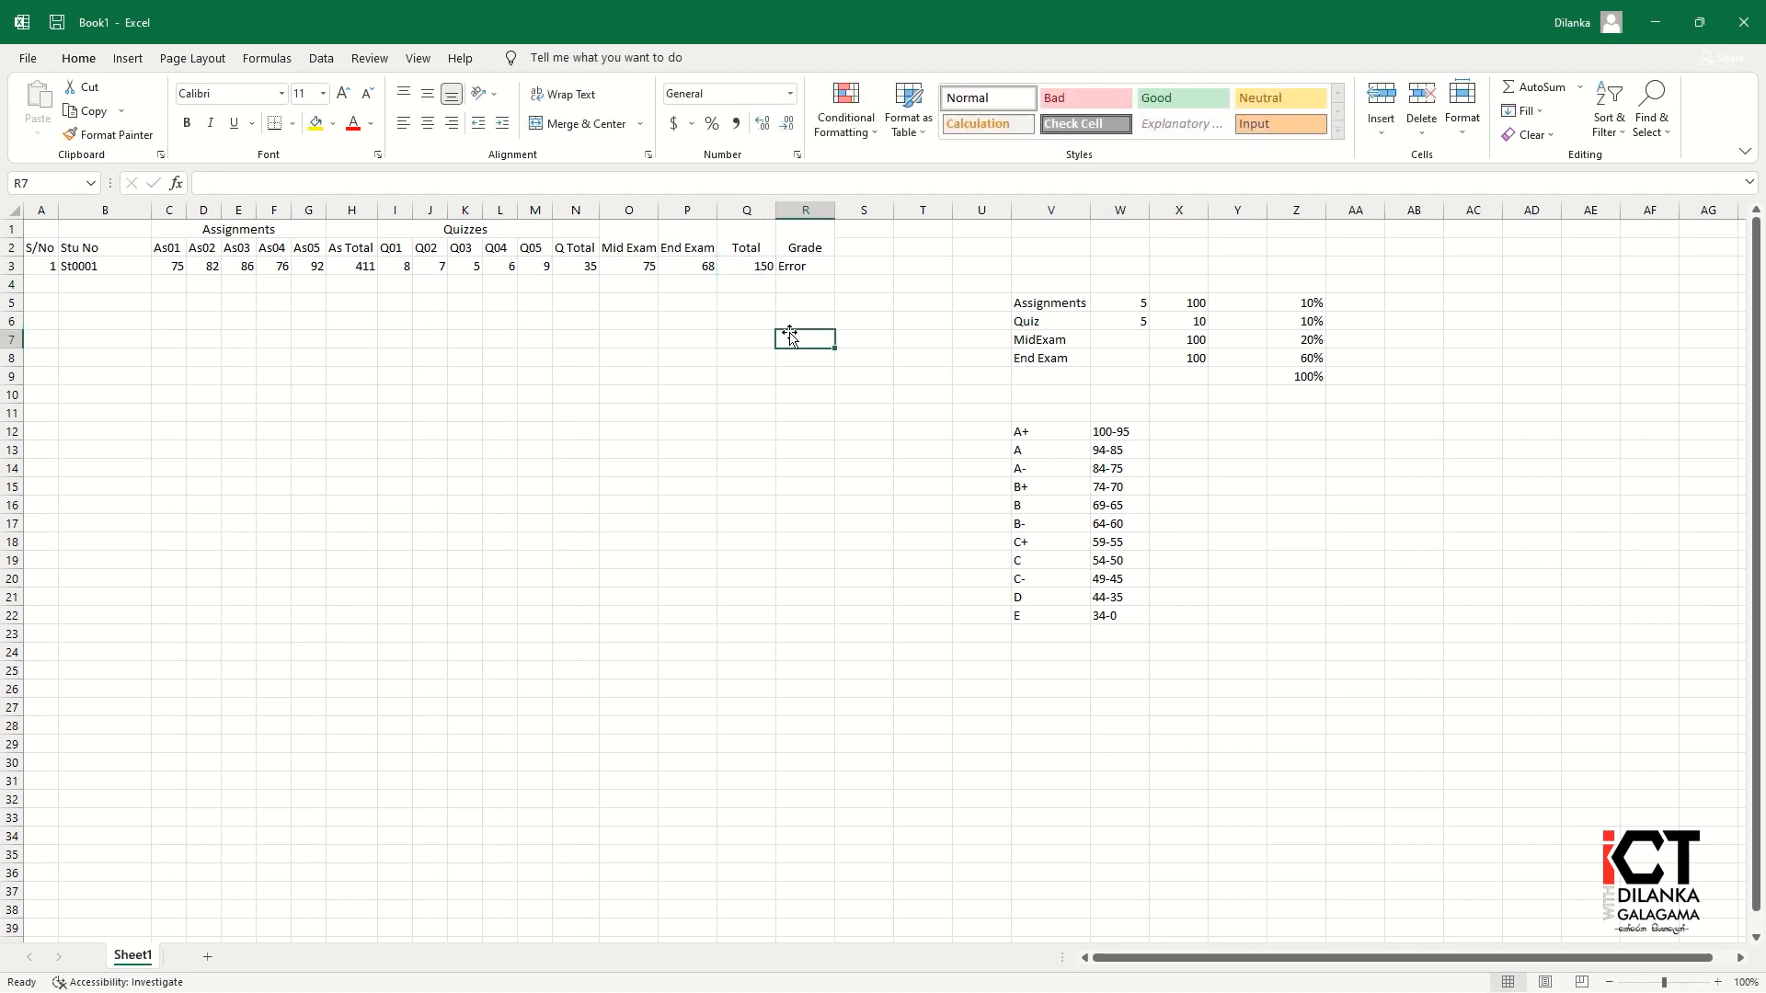
Step: Replace the total in Q3 with 75 to test the grade formula at the A- boundary
click(756, 266)
click(789, 342)
click(754, 268)
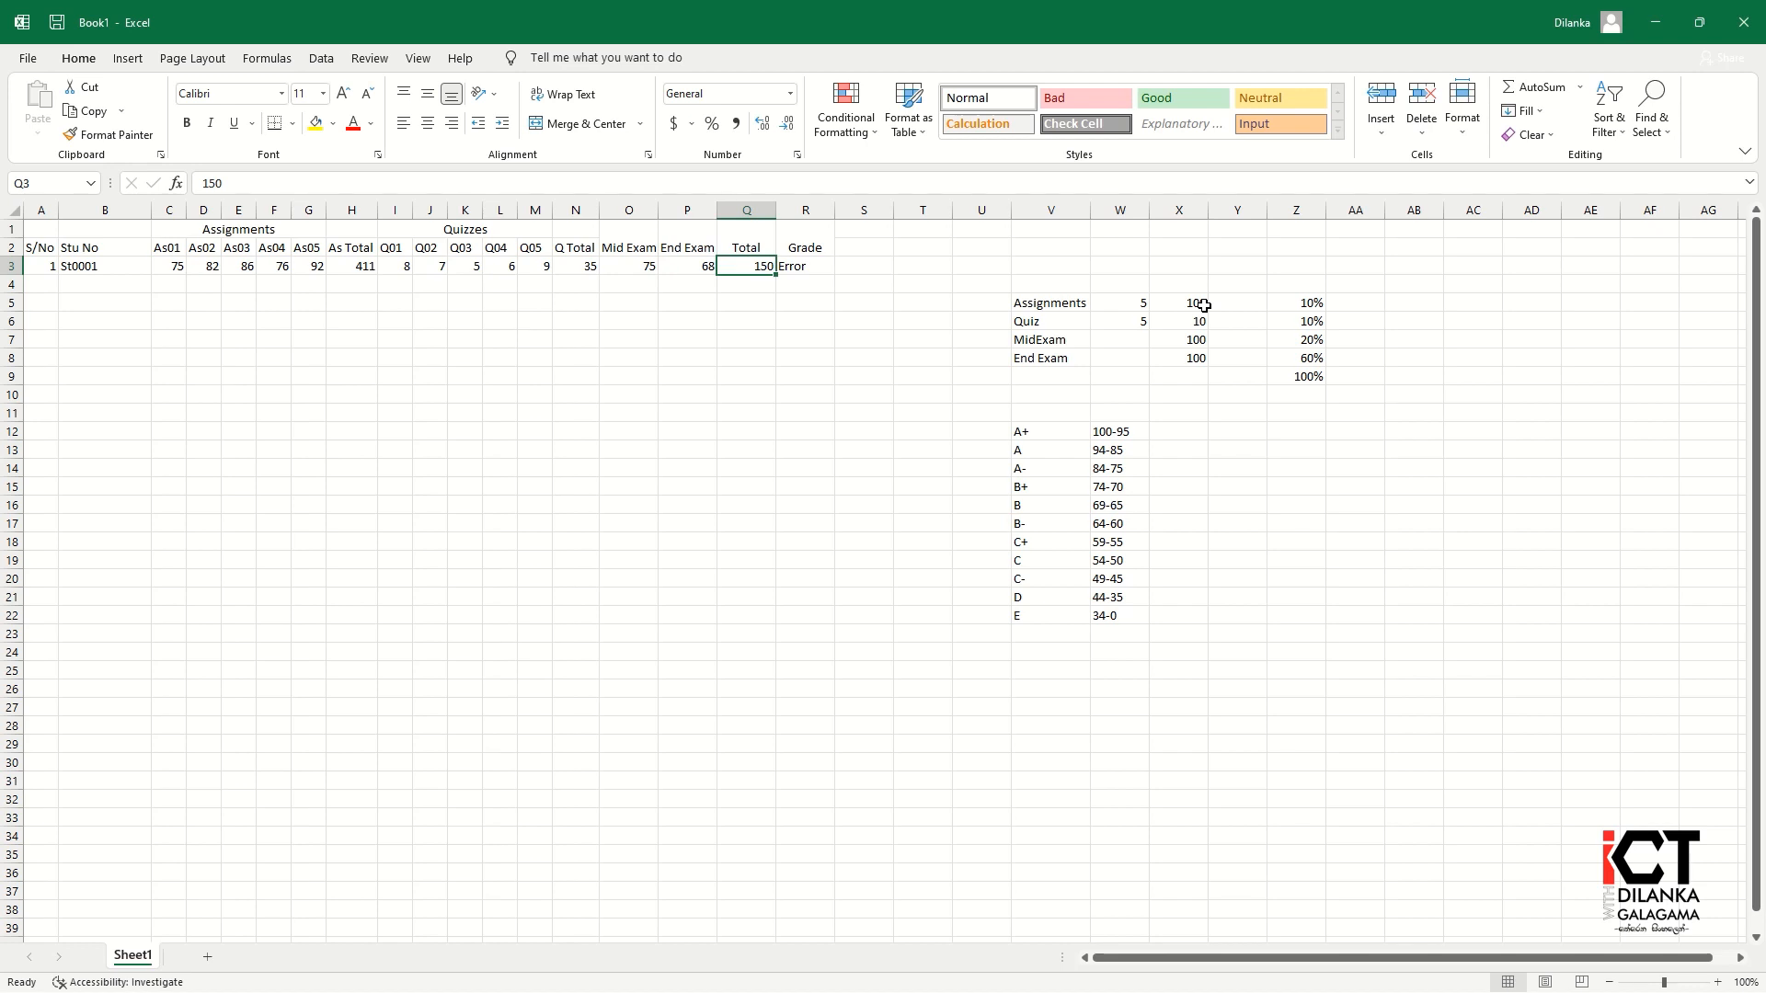
click(831, 451)
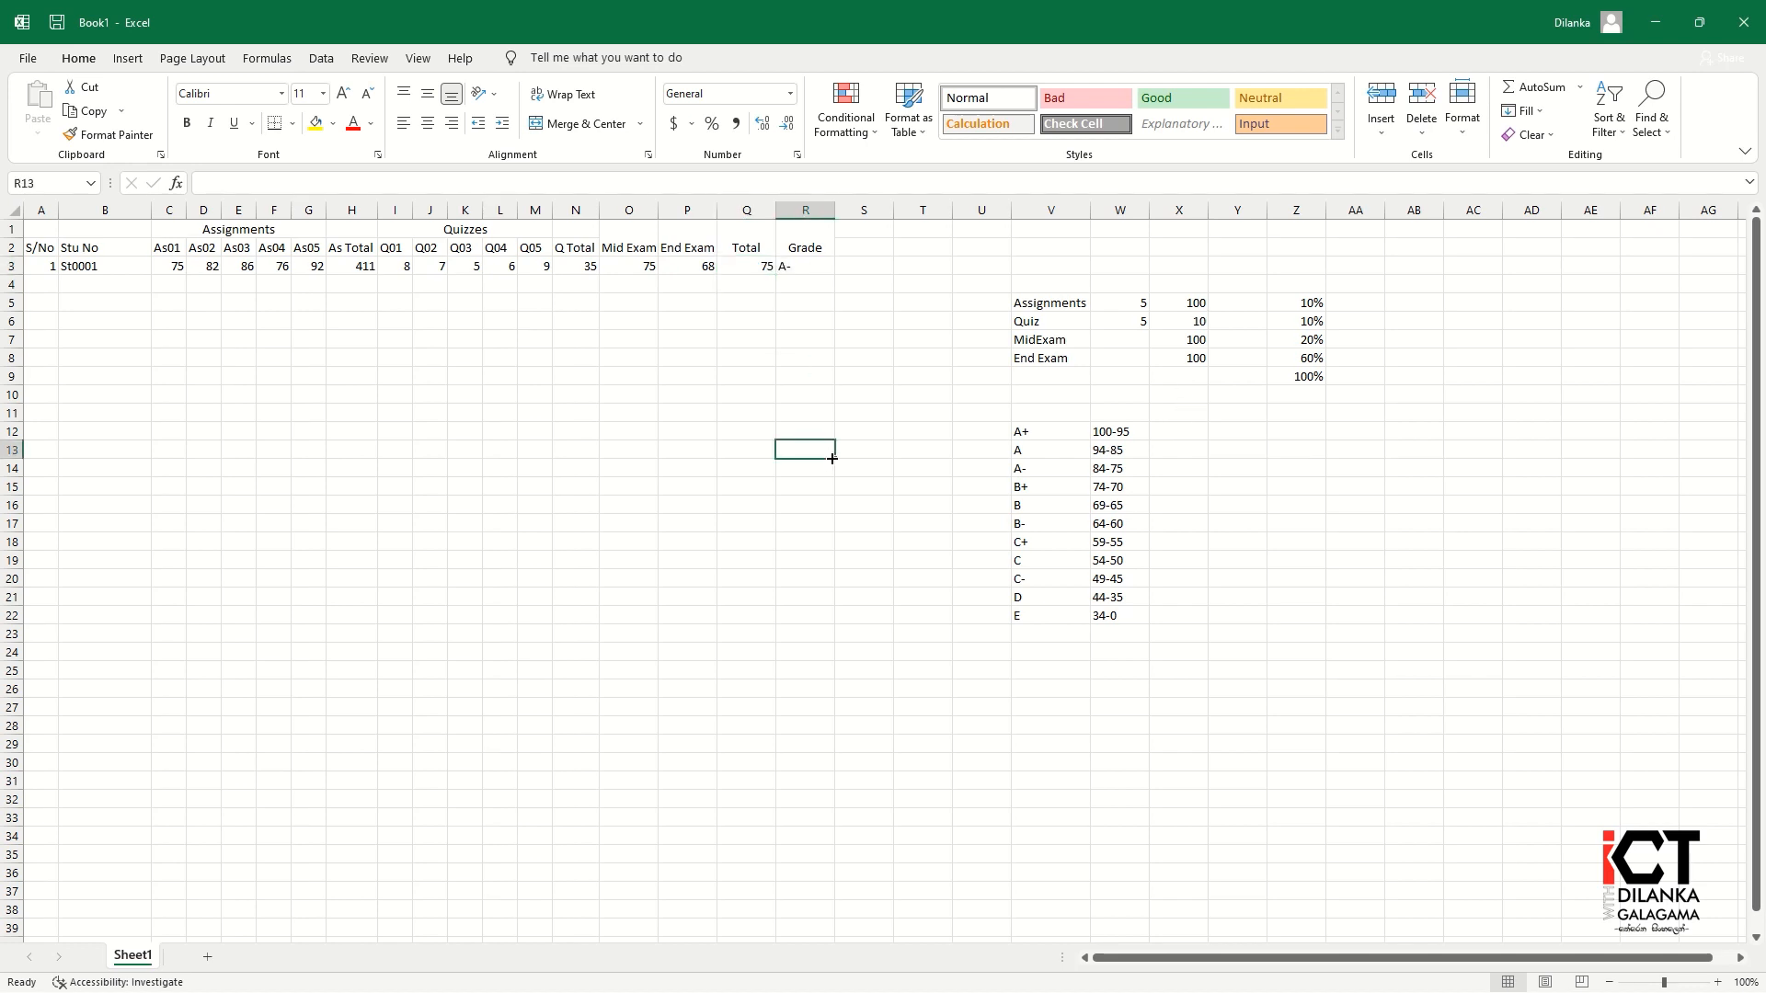